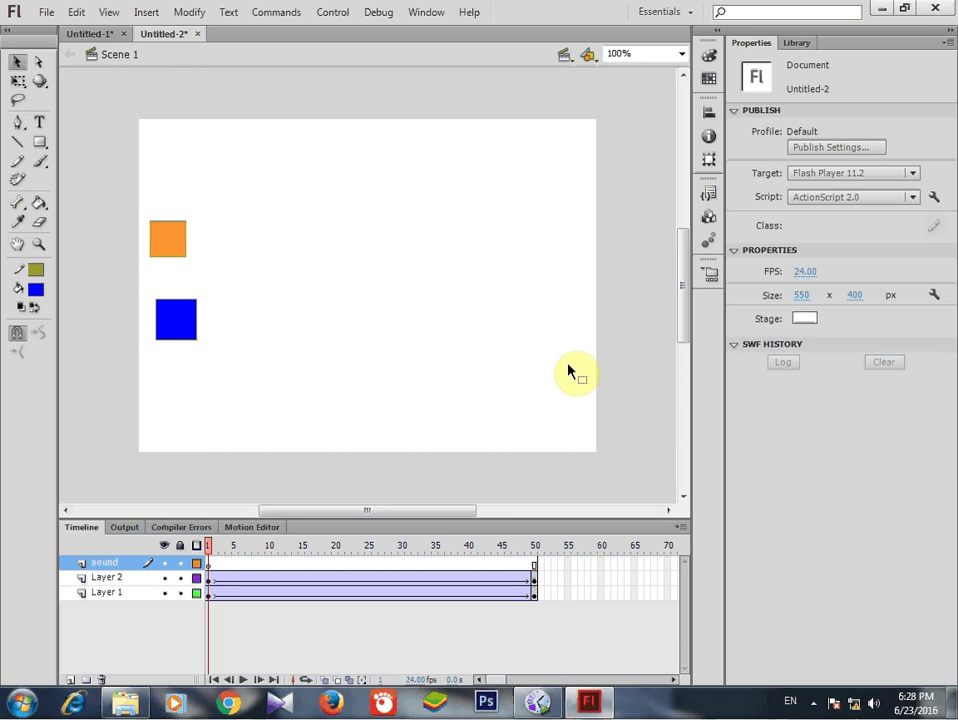
click(209, 564)
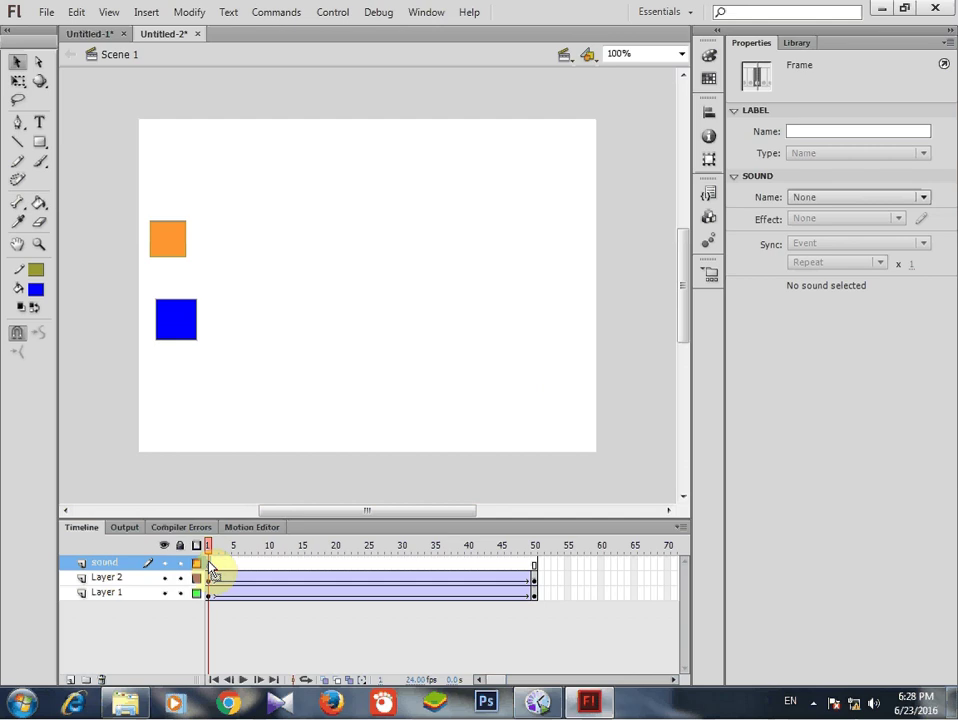
click(40, 12)
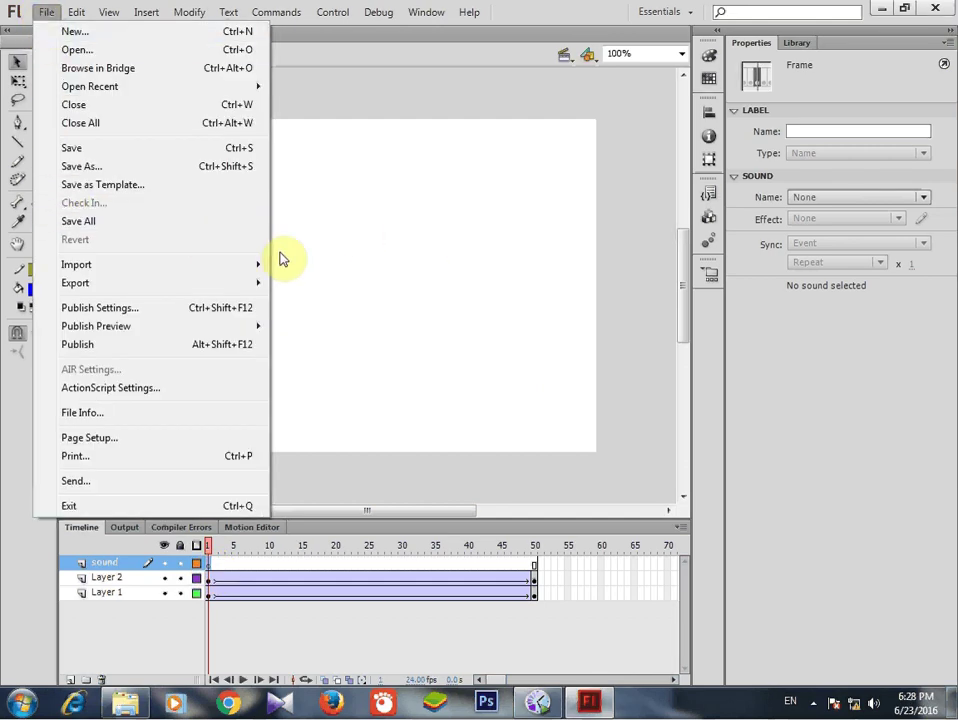
click(876, 11)
click(880, 11)
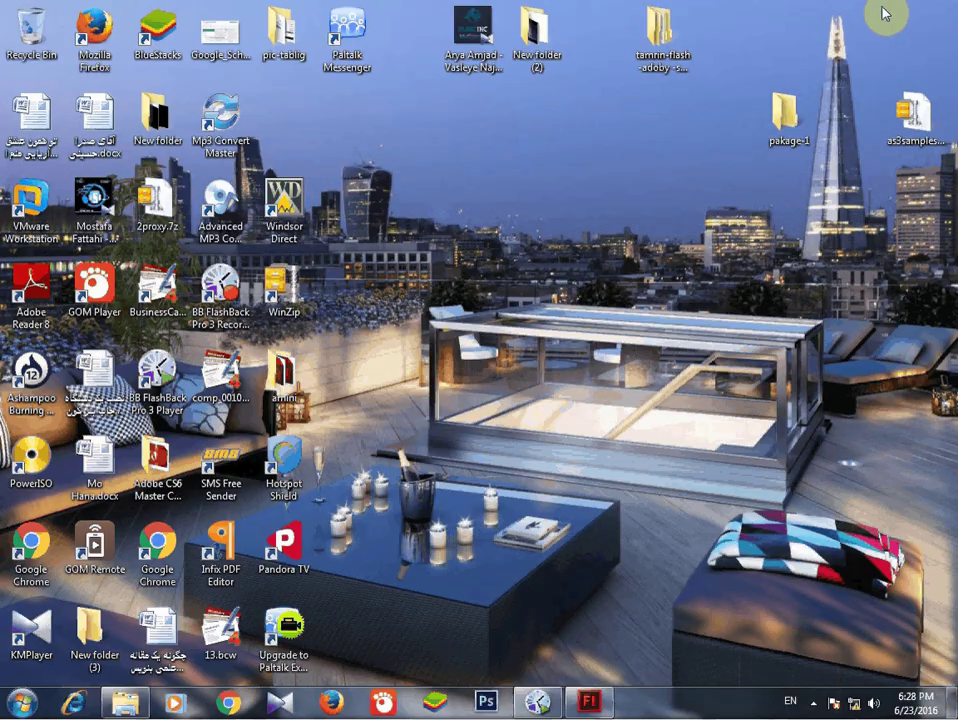
click(603, 703)
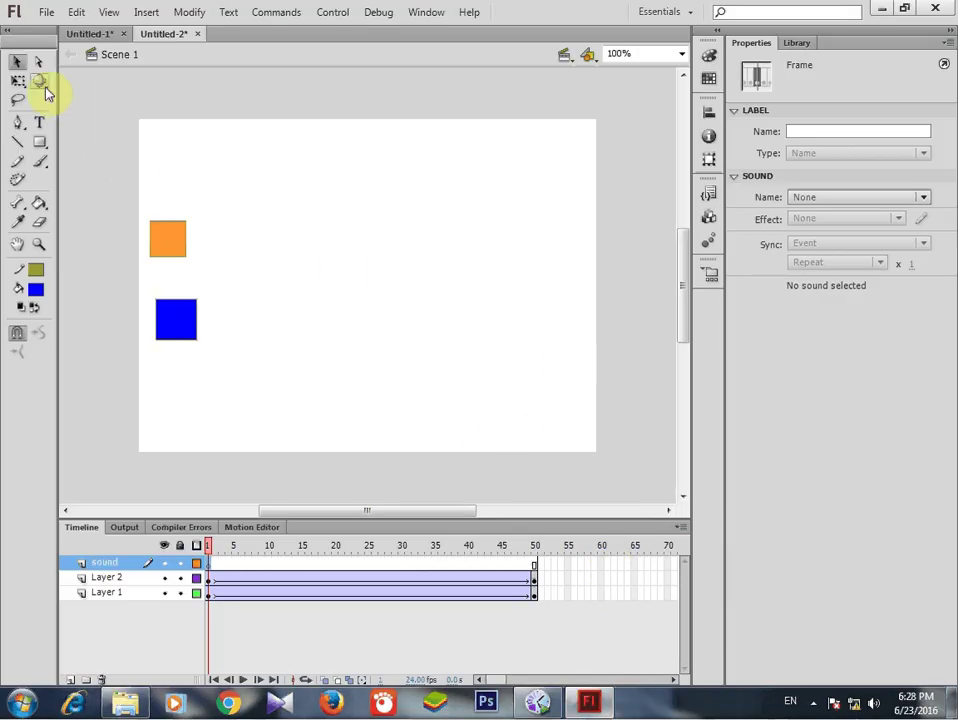
Step: Save the current document under the new file name Untitled-6.fla in the amini folder
click(46, 12)
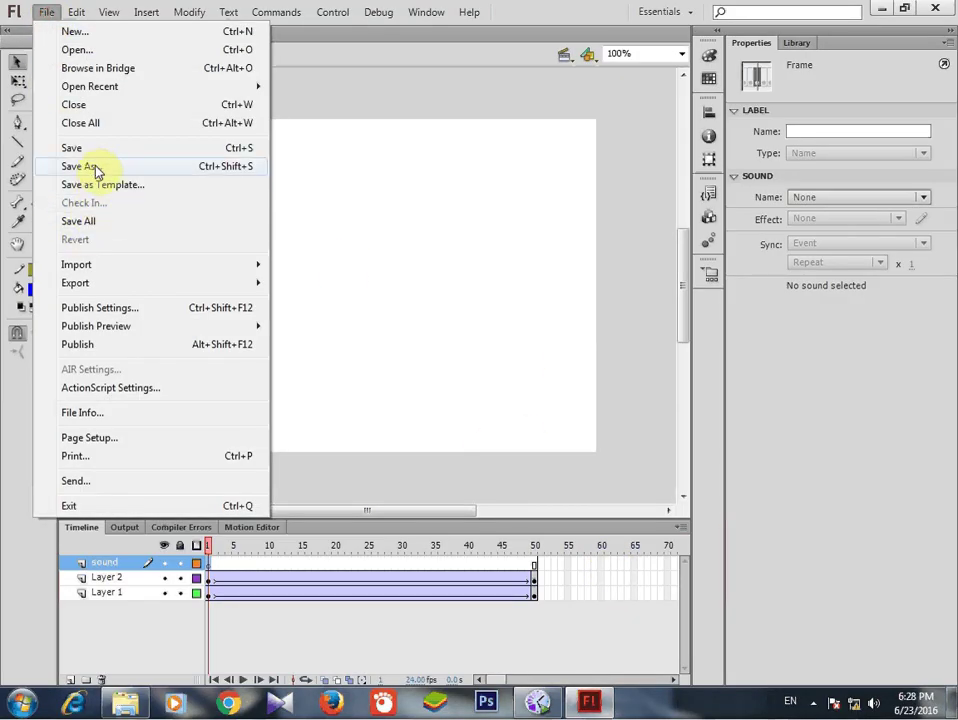
click(94, 166)
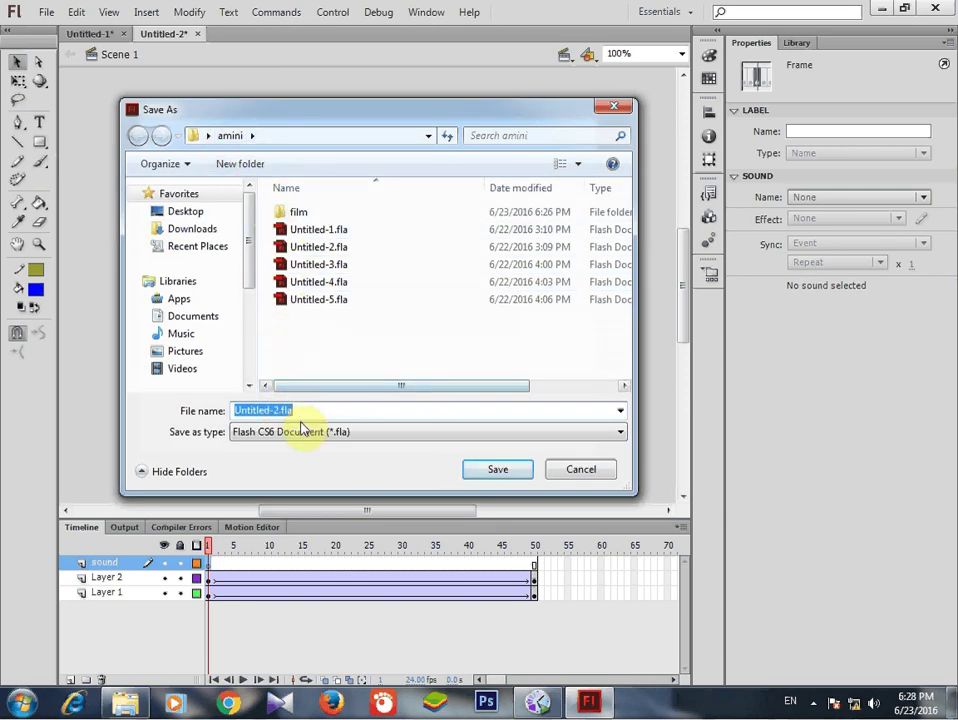
click(261, 408)
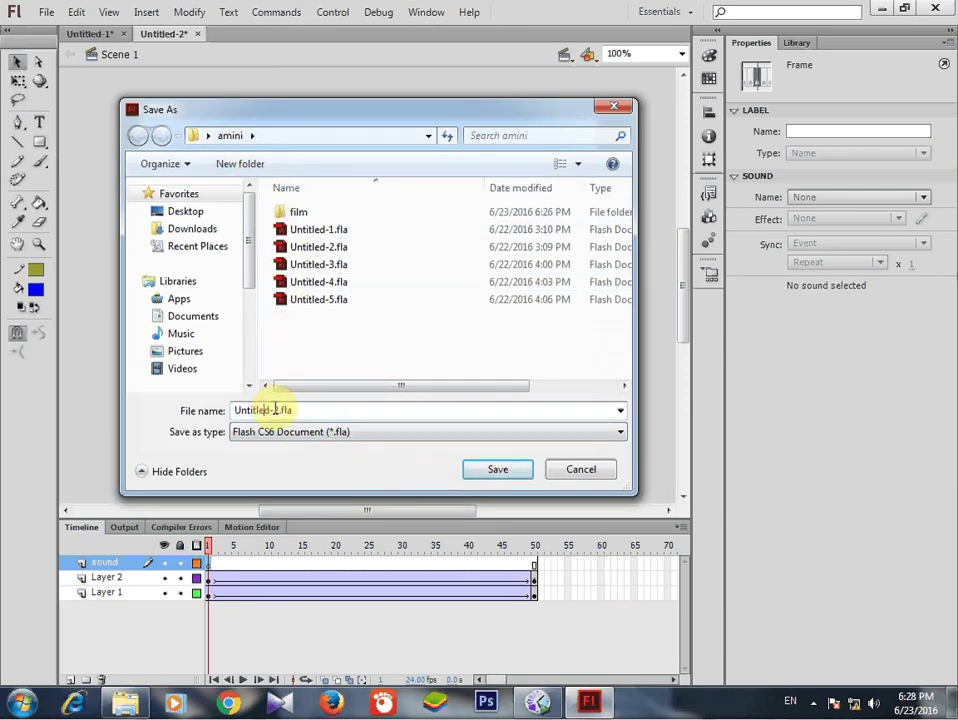
double_click(277, 408)
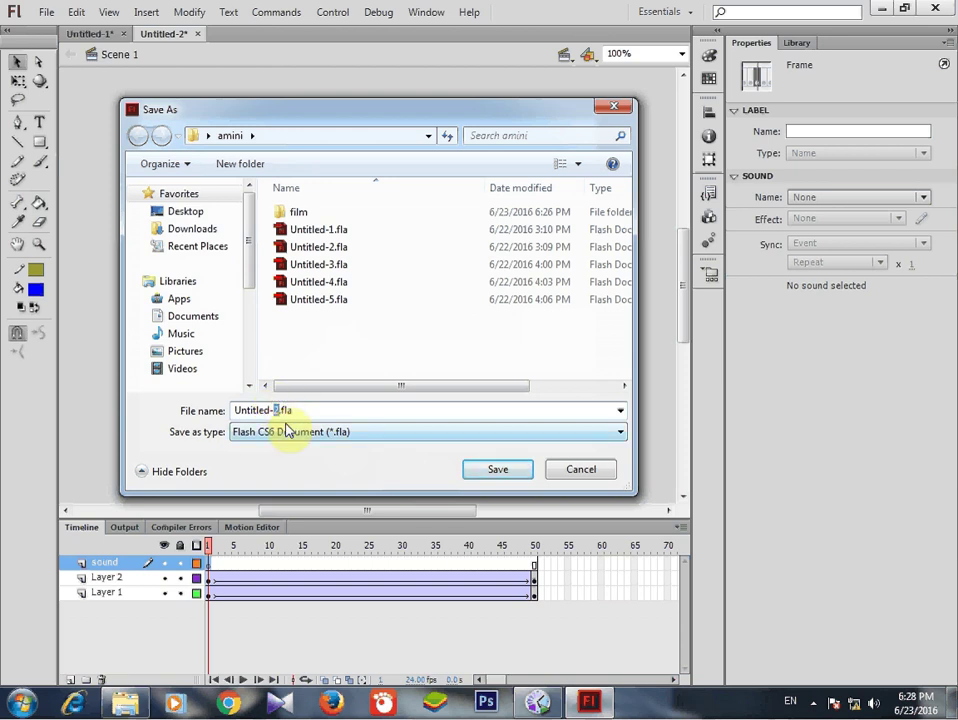
text(6)
click(494, 468)
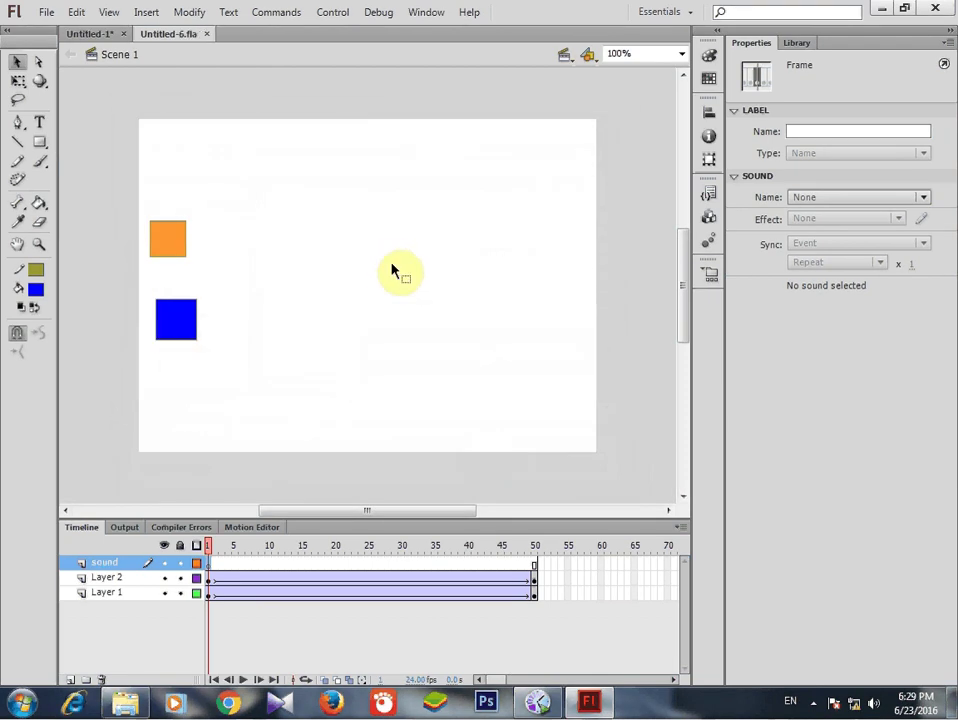
Step: Close the Untitled-1 document without saving its changes
click(102, 34)
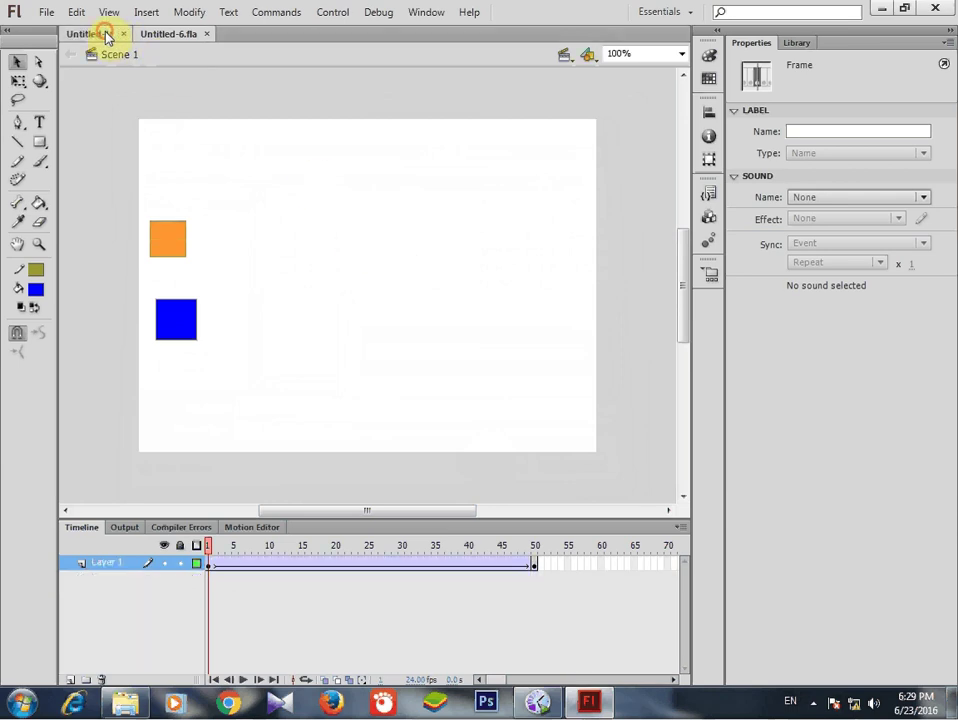
click(124, 34)
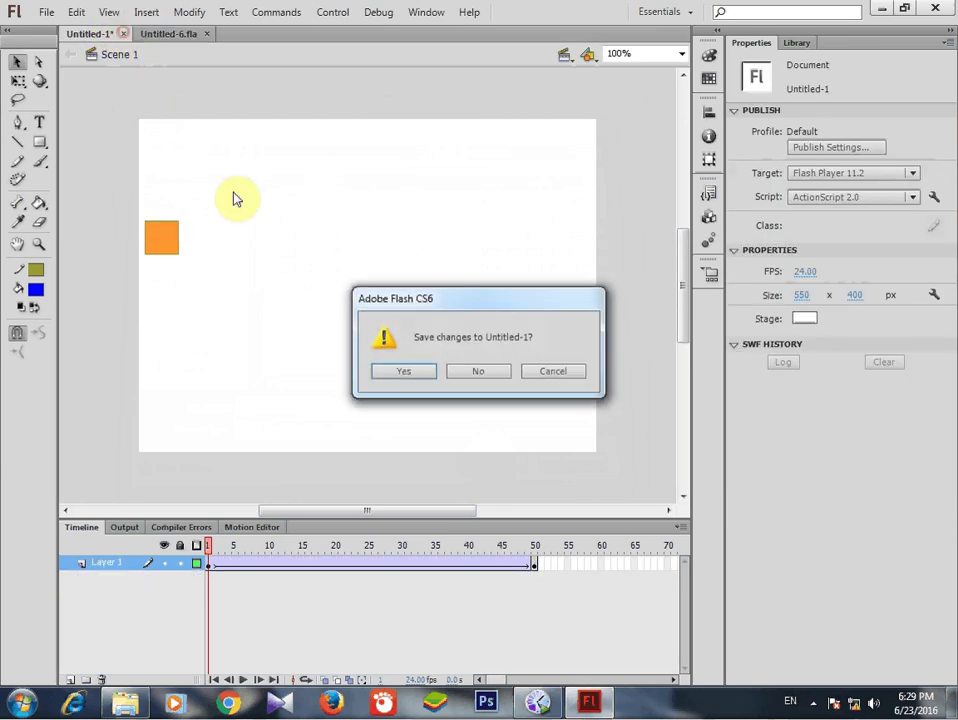
click(475, 371)
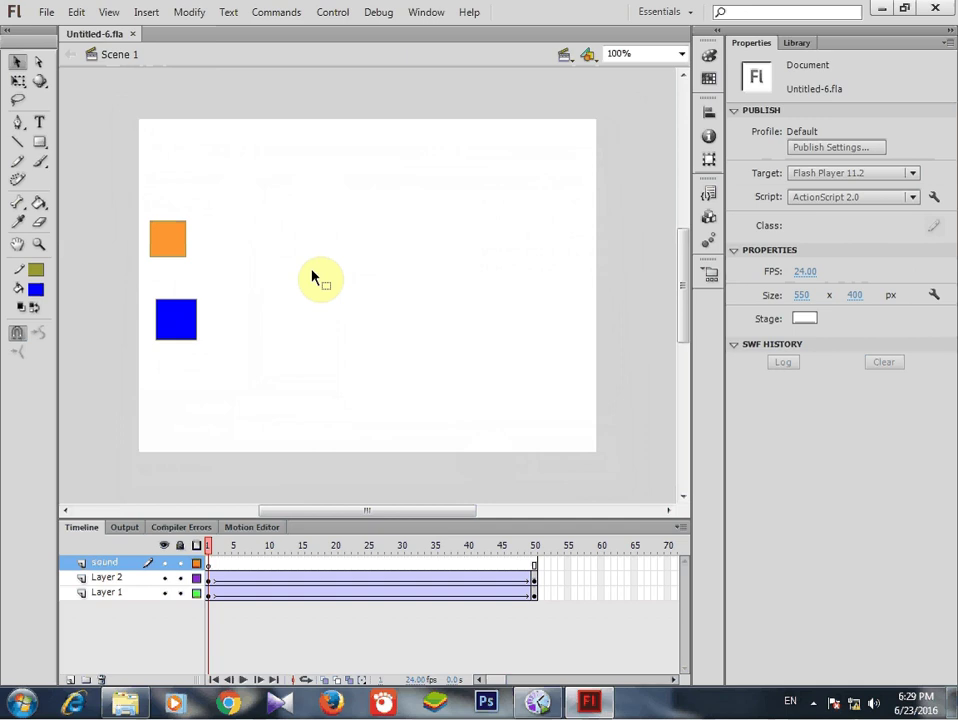
Step: Import the audio file sharzad.wav to the stage, choosing not to replace existing library items
click(43, 17)
mouse_move(96, 265)
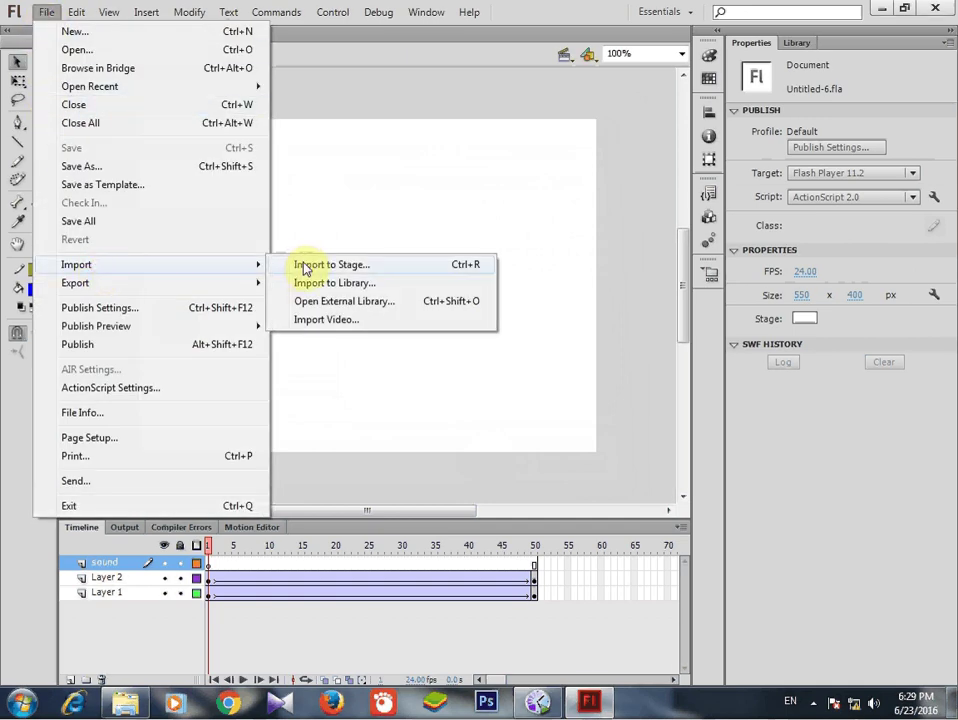
click(305, 266)
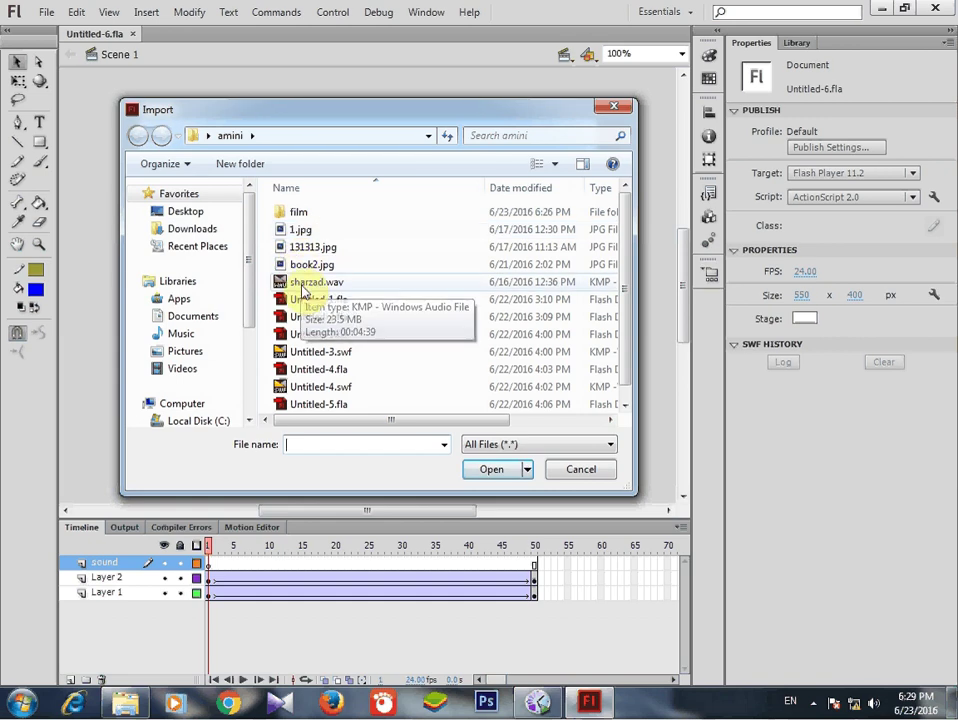
click(303, 284)
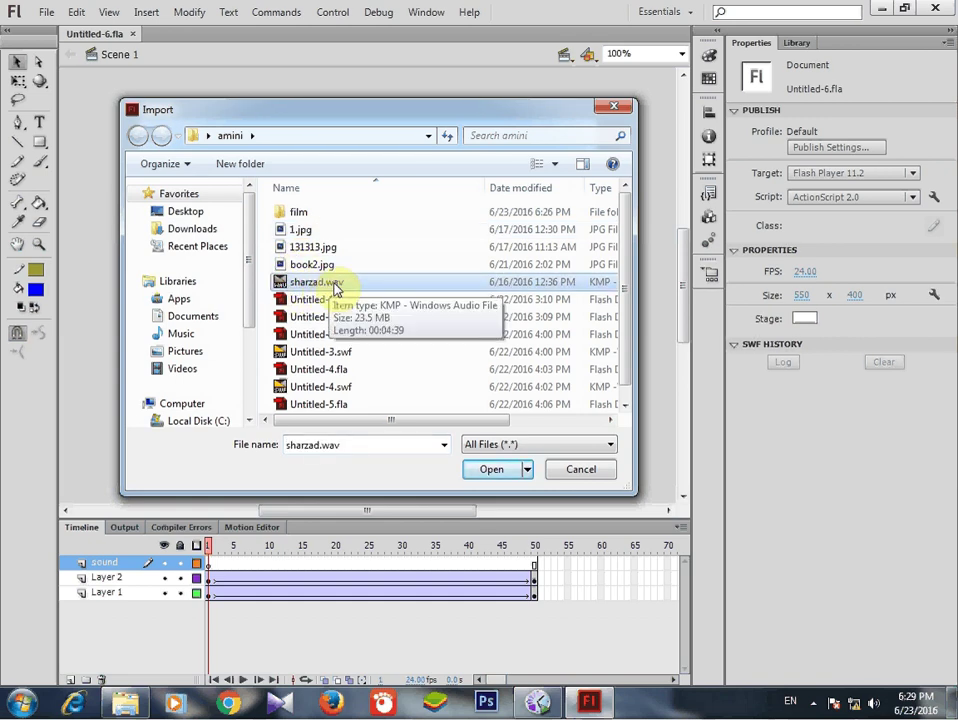
click(526, 450)
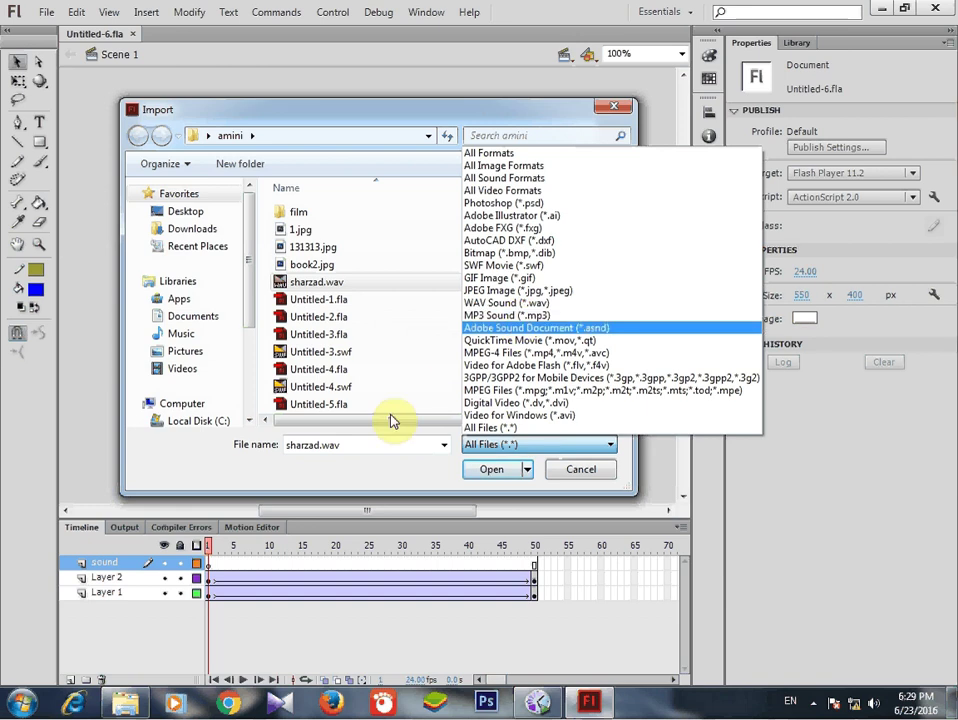
click(358, 448)
double_click(352, 446)
click(342, 445)
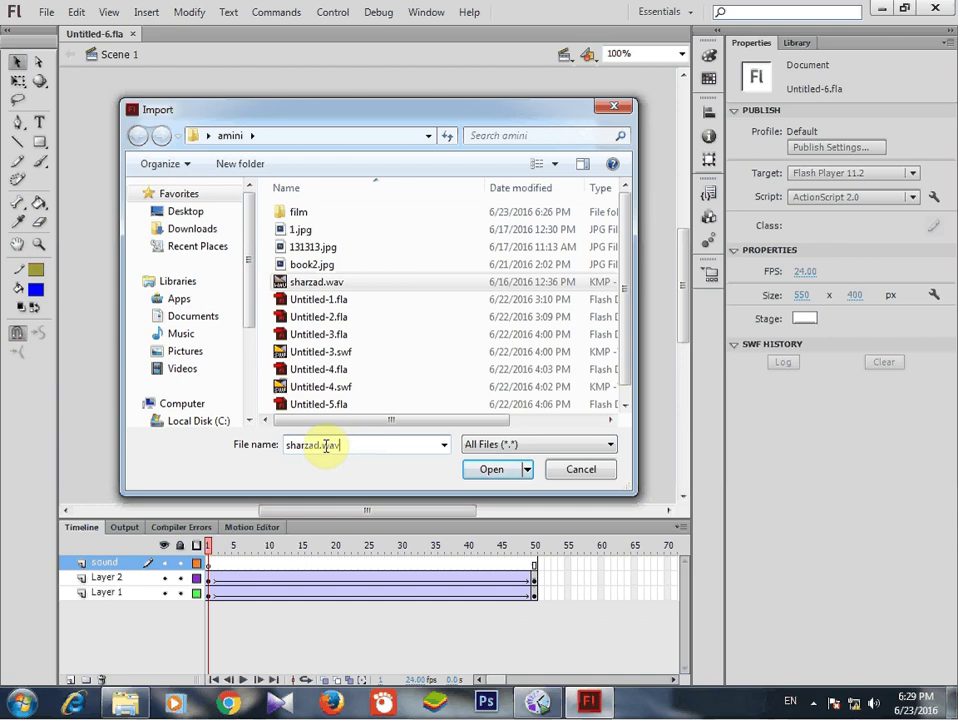
click(344, 446)
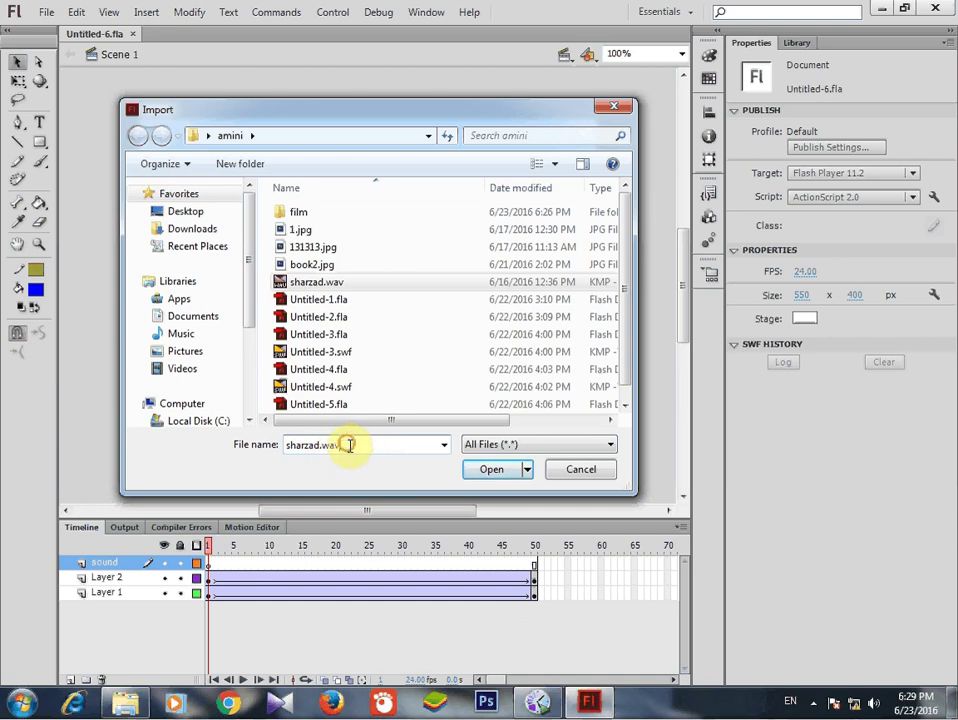
click(495, 475)
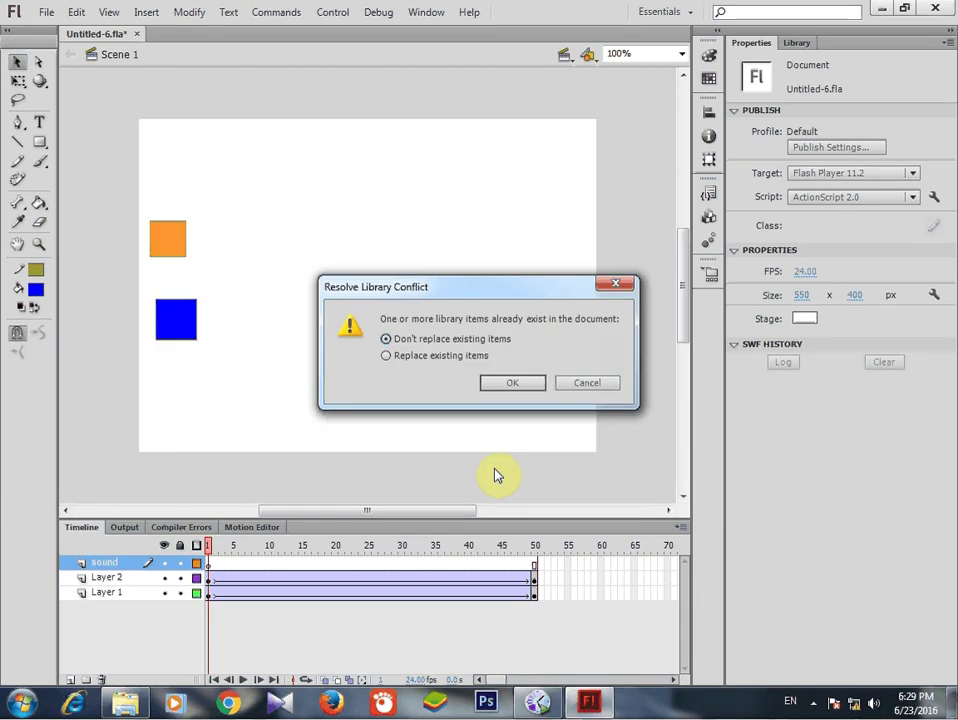
click(505, 385)
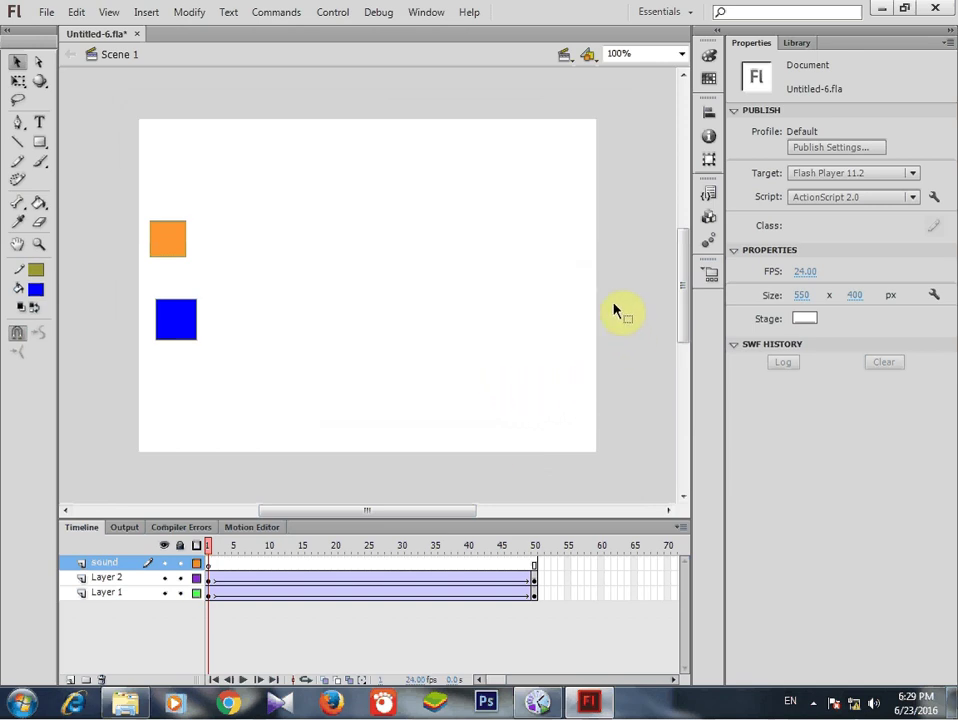
Step: Delete the duplicate sound "sharzad.wav copy" from the library and select the original sharzad.wav
click(209, 566)
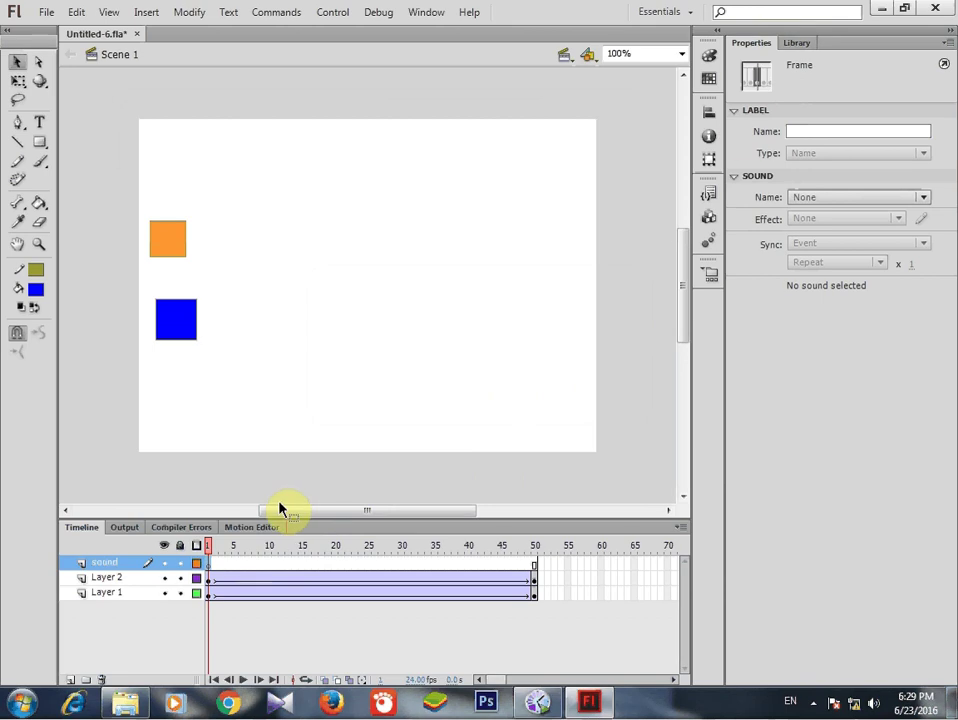
click(797, 43)
click(772, 212)
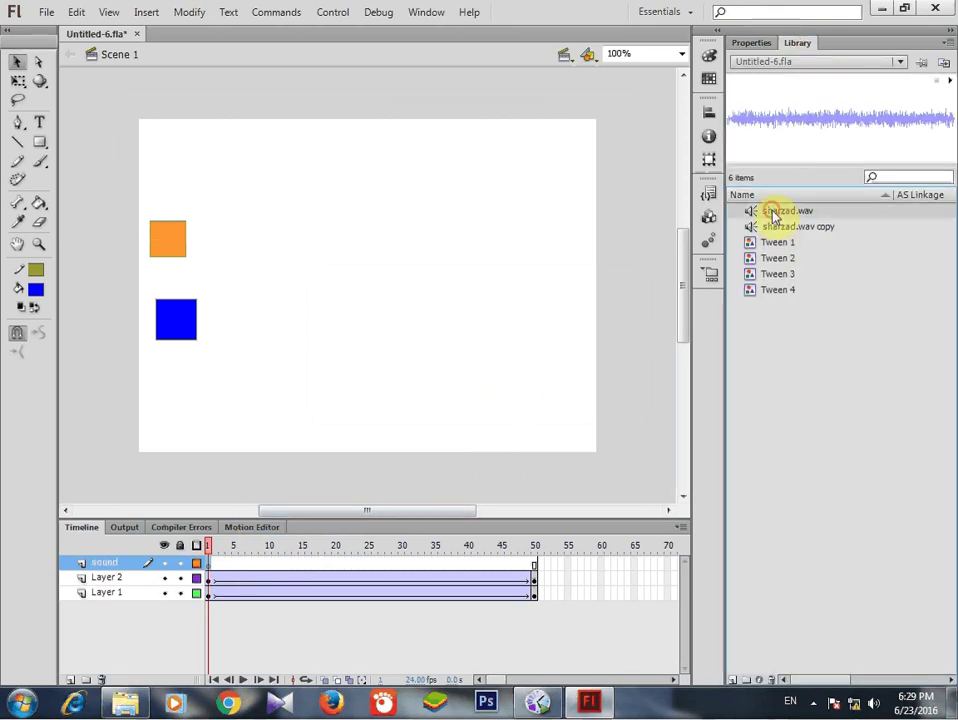
click(782, 228)
right_click(782, 229)
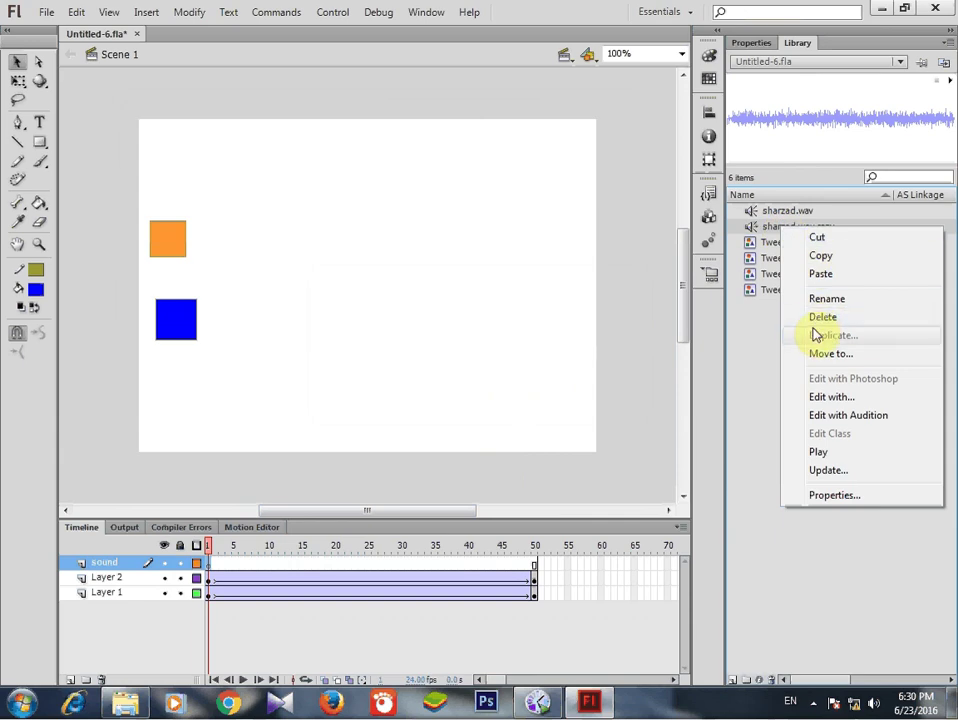
click(817, 318)
click(779, 213)
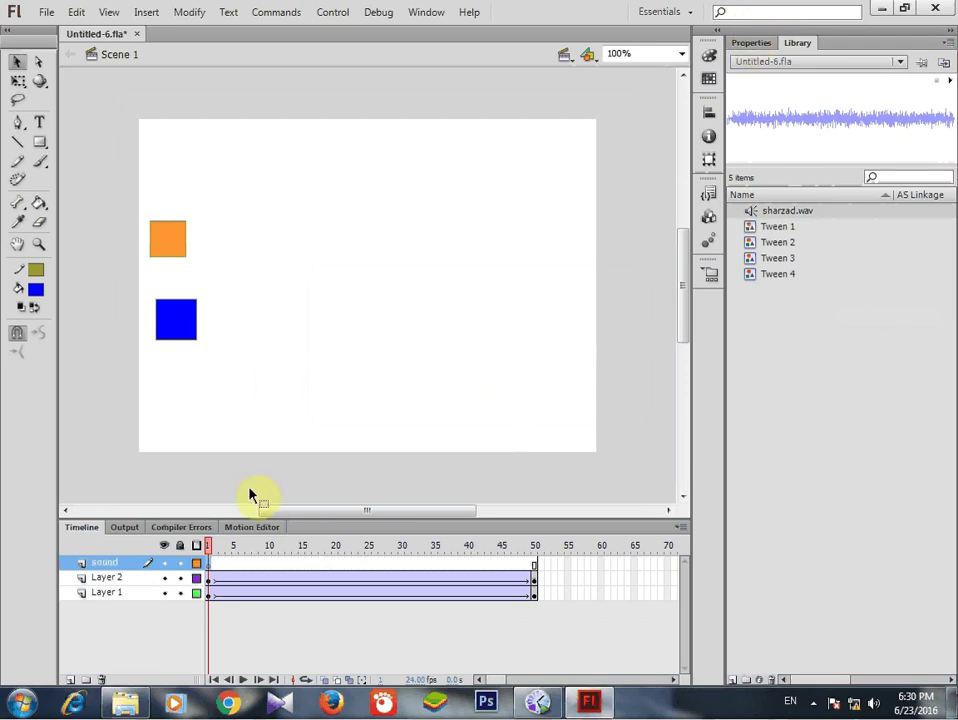
Step: Assign sharzad.wav as the sound of frame 1 on the sound layer
click(745, 45)
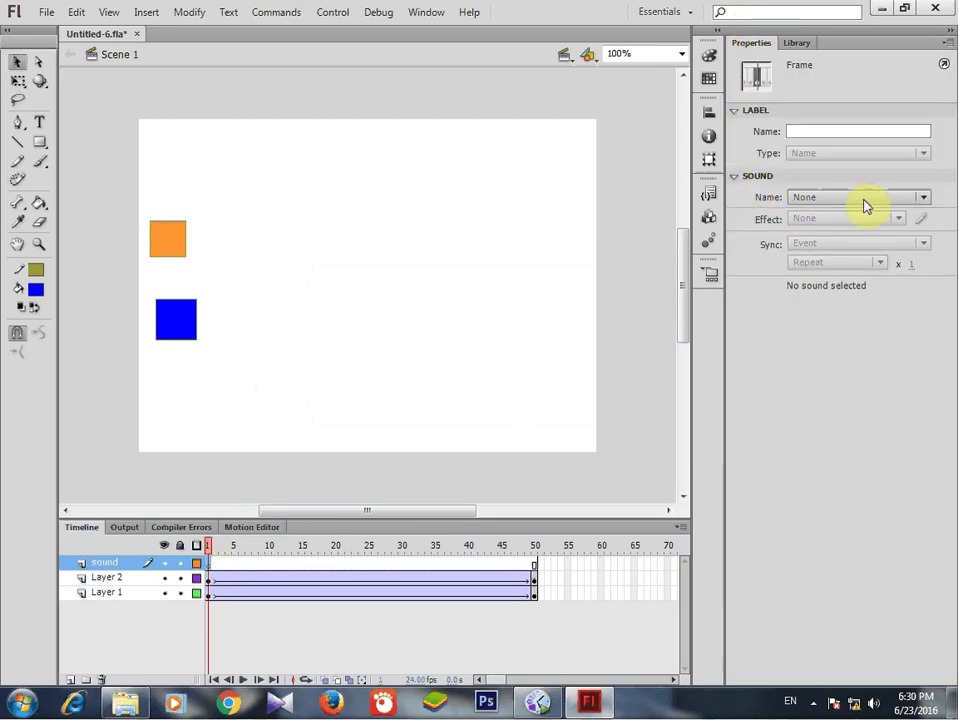
click(925, 197)
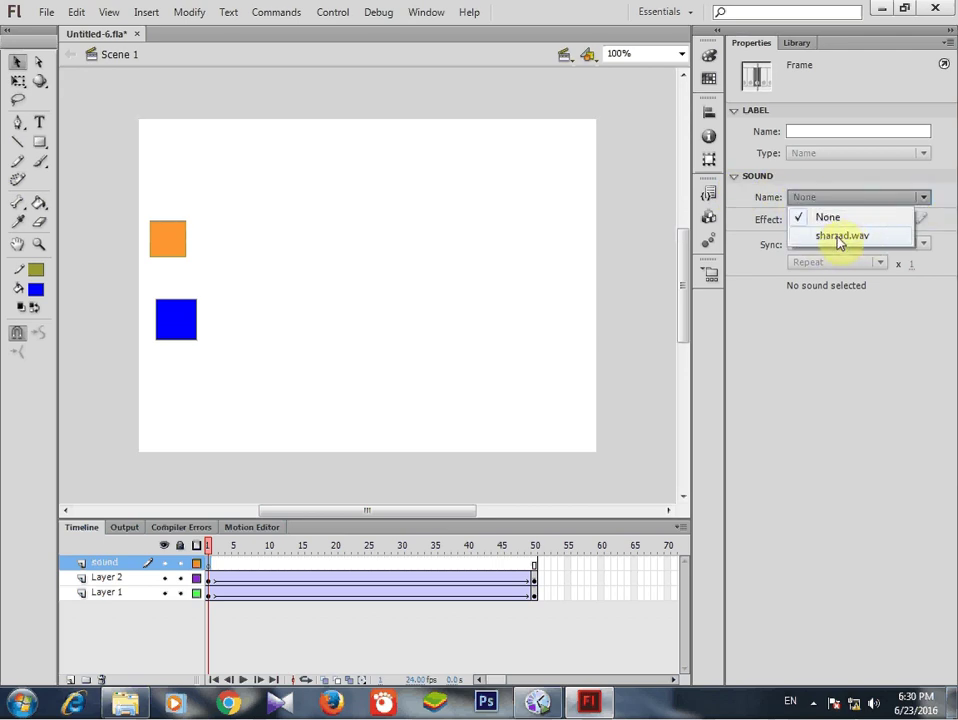
click(840, 238)
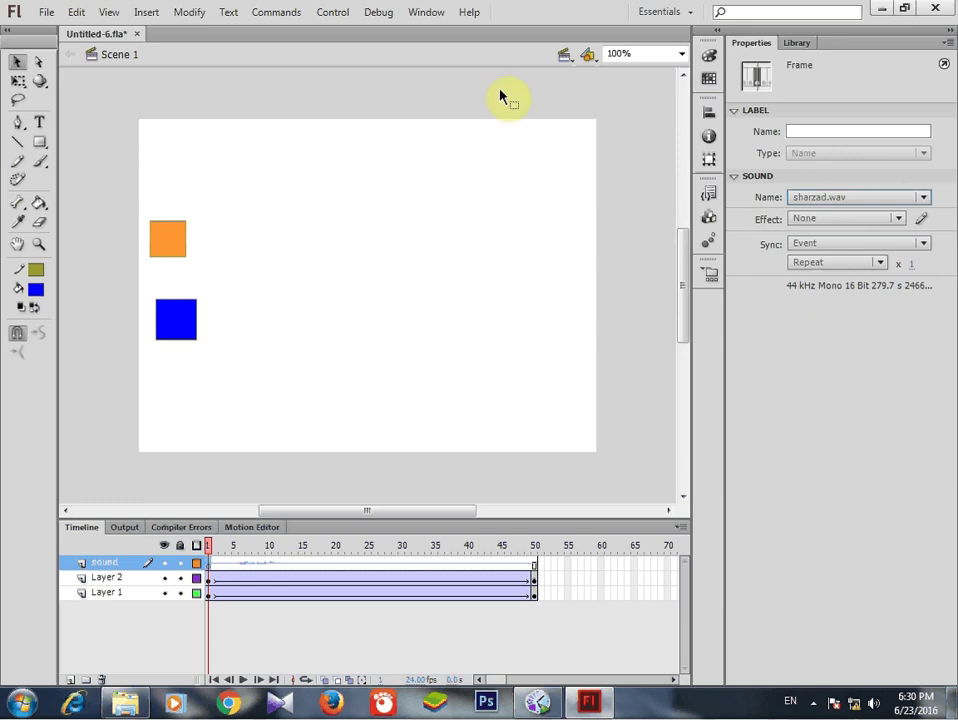
Step: Insert blank keyframes at frames 50 and 51 of the sound layer
click(533, 566)
key(Return)
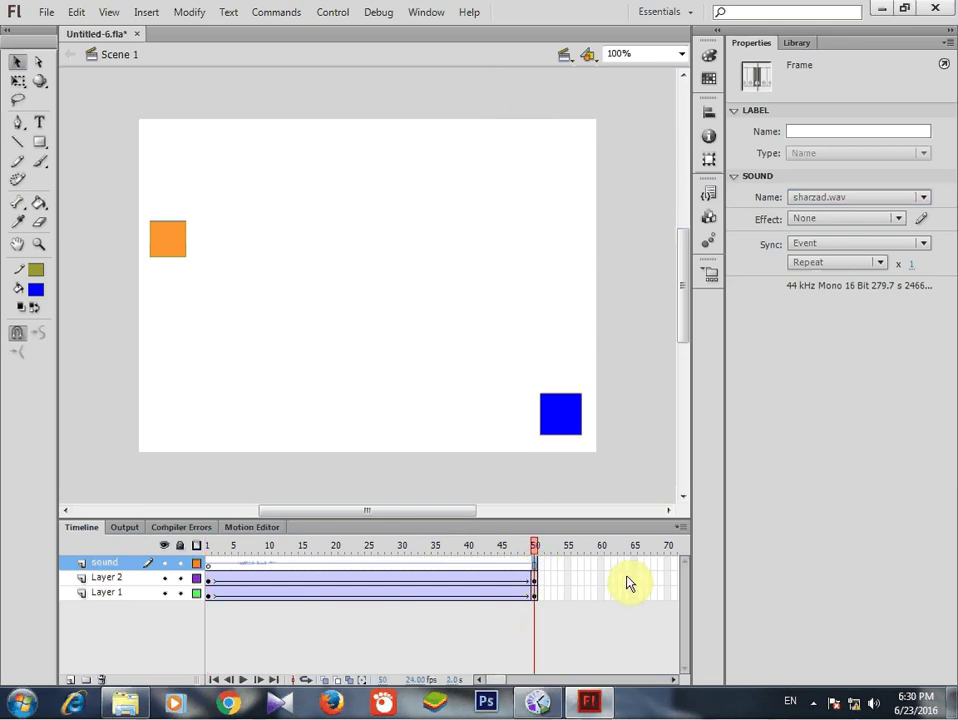
key(F7)
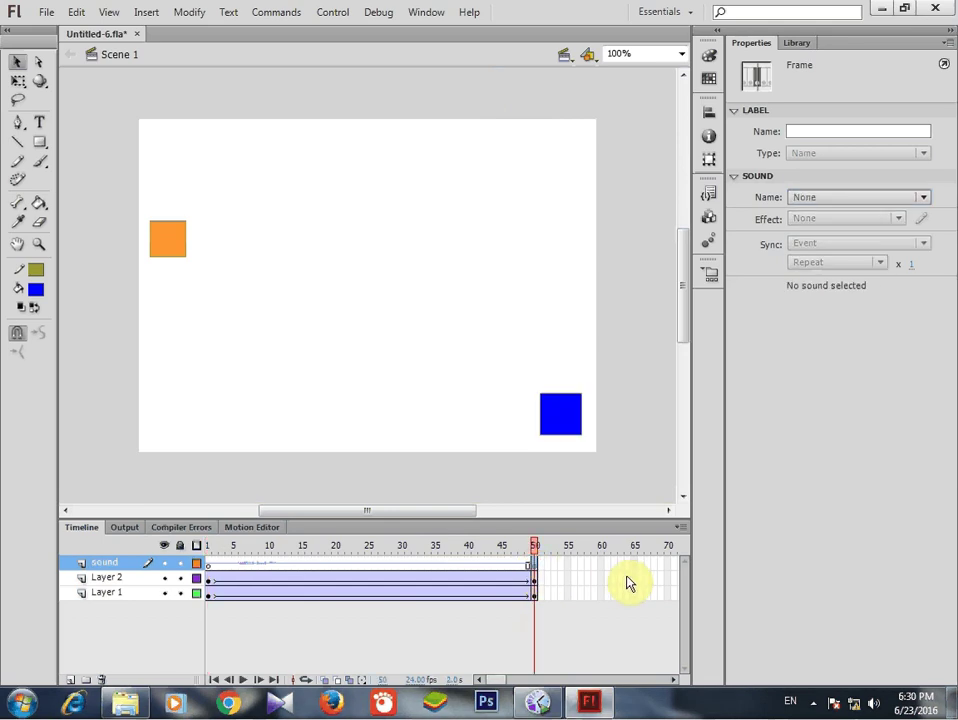
key(F5)
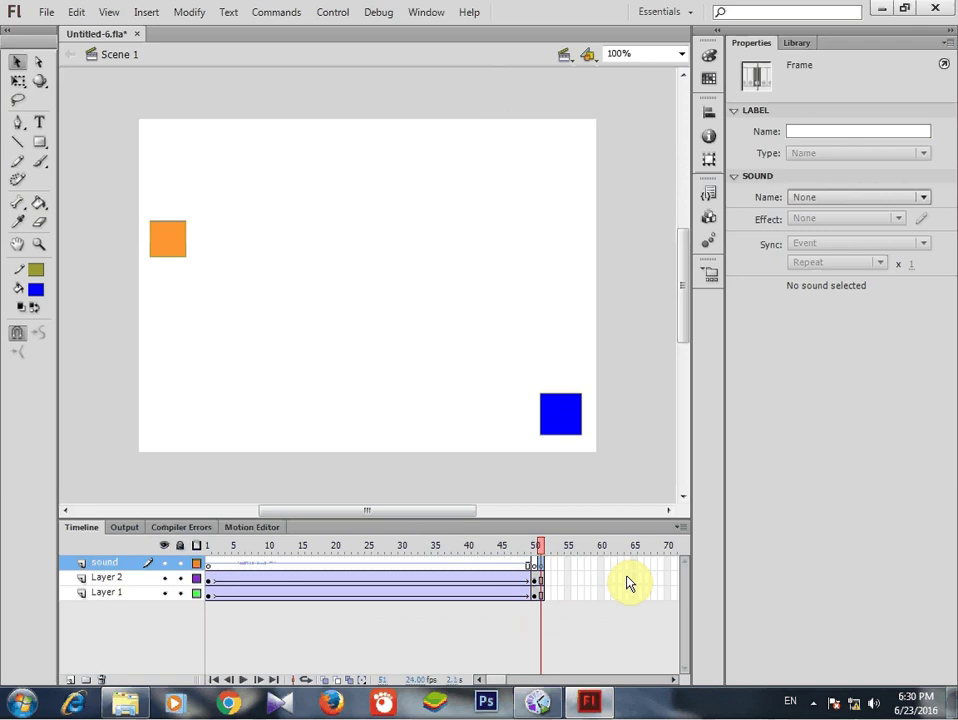
Step: Check the sound layer's keyframes at frames 50 and 51, and test the movie
click(628, 578)
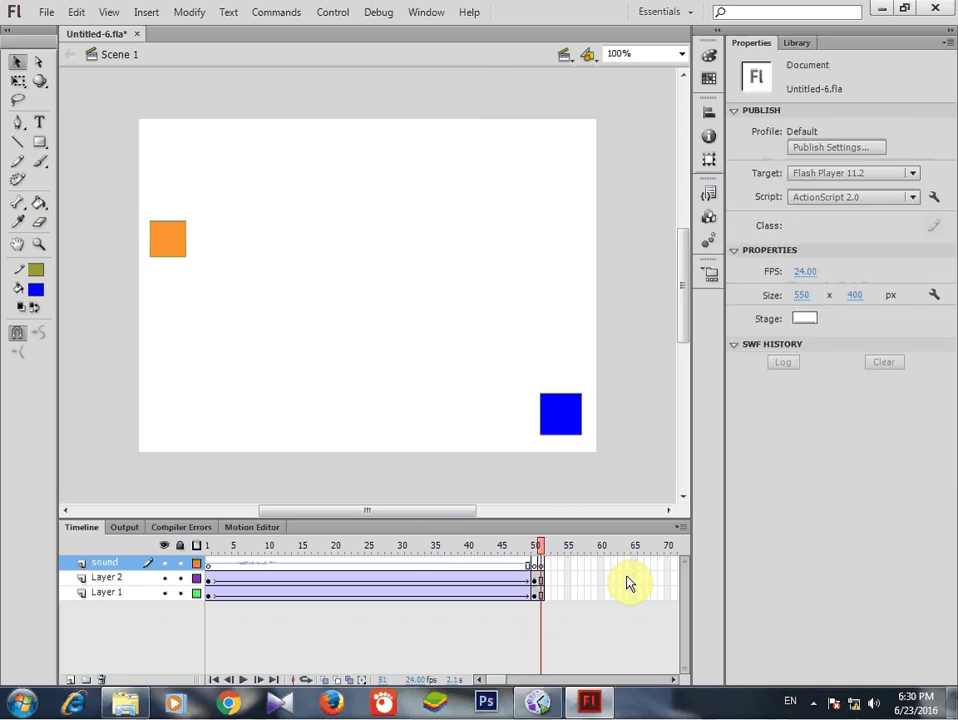
click(586, 614)
click(534, 565)
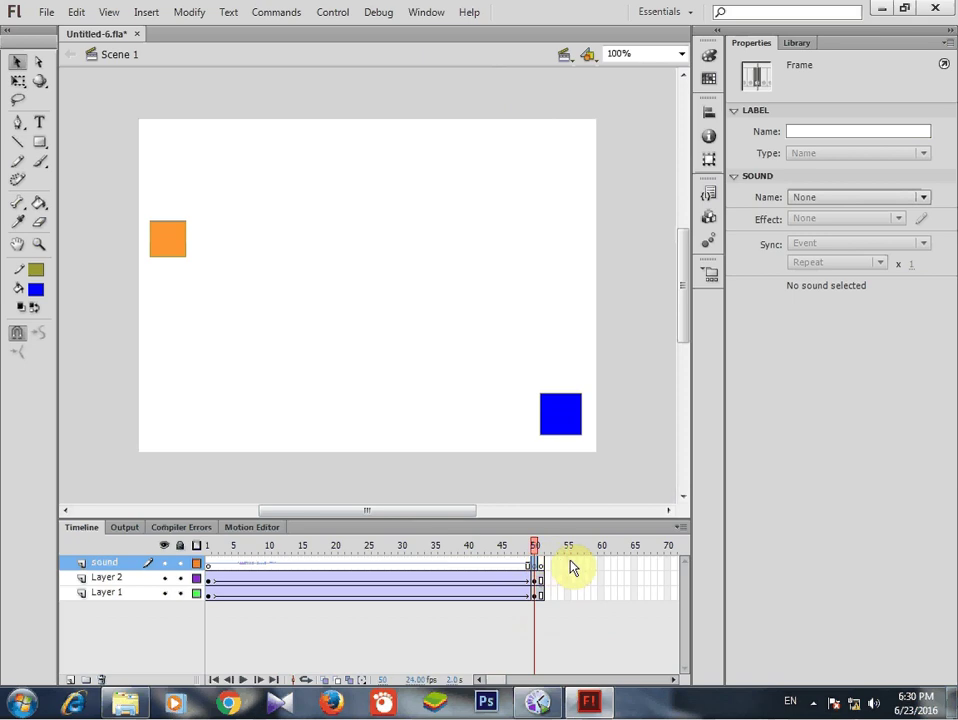
click(505, 639)
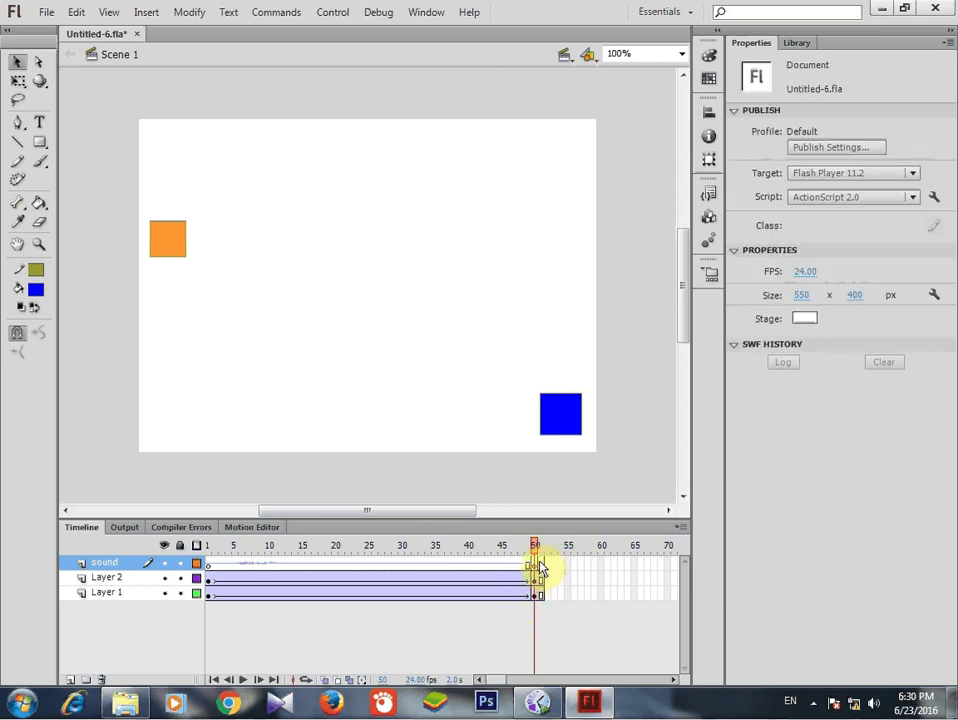
click(539, 566)
click(557, 636)
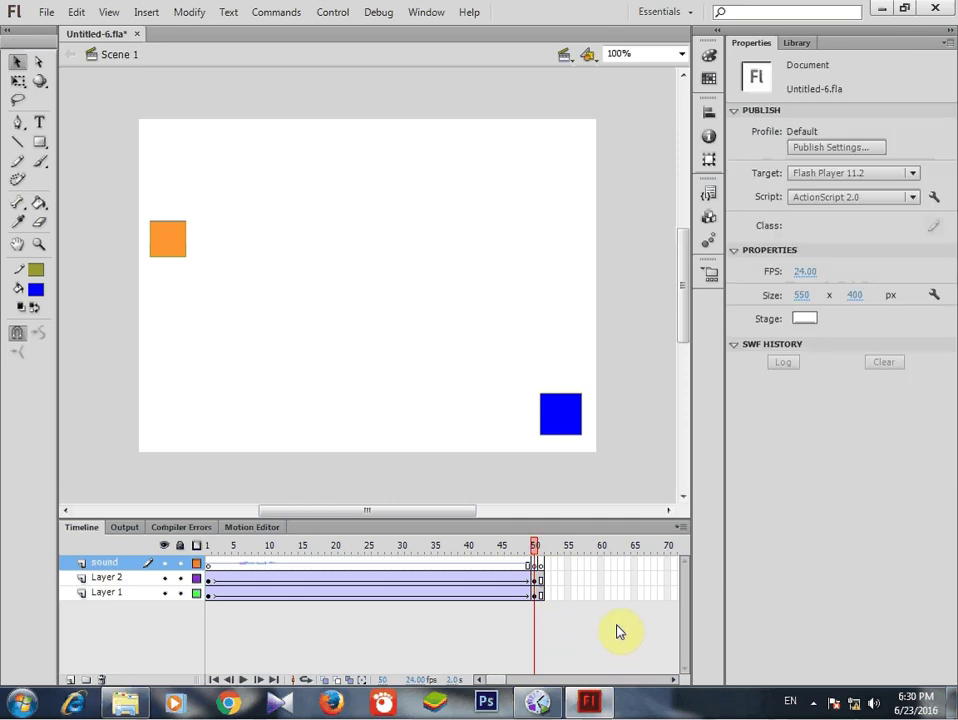
key(ctrl+Return)
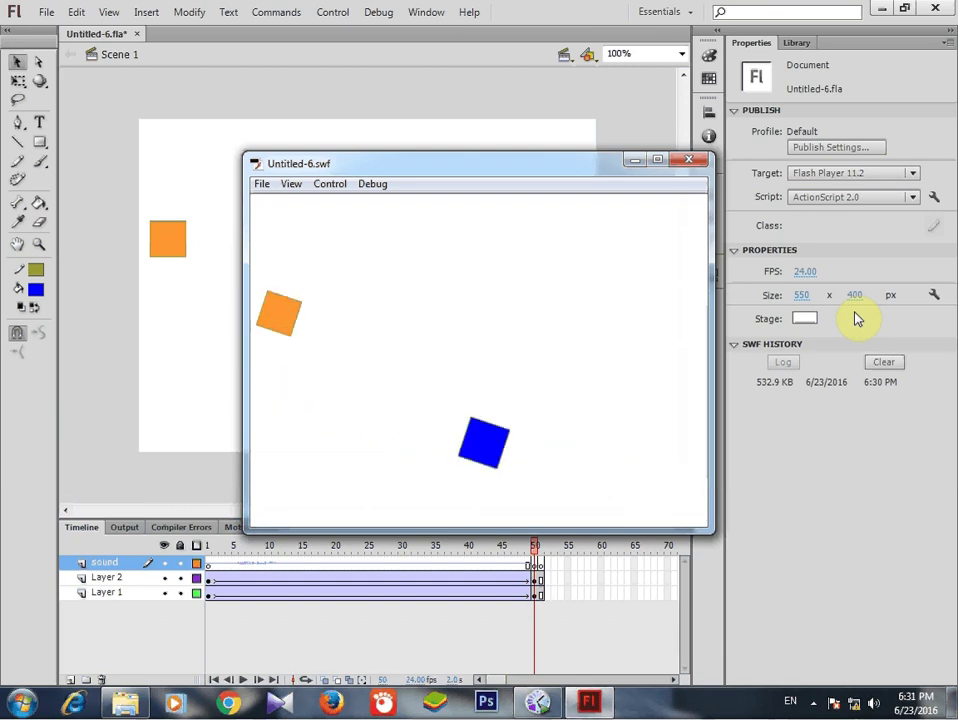
Step: Watch the test movie of the two animated squares play, and close its preview window
drag(466, 166, 368, 143)
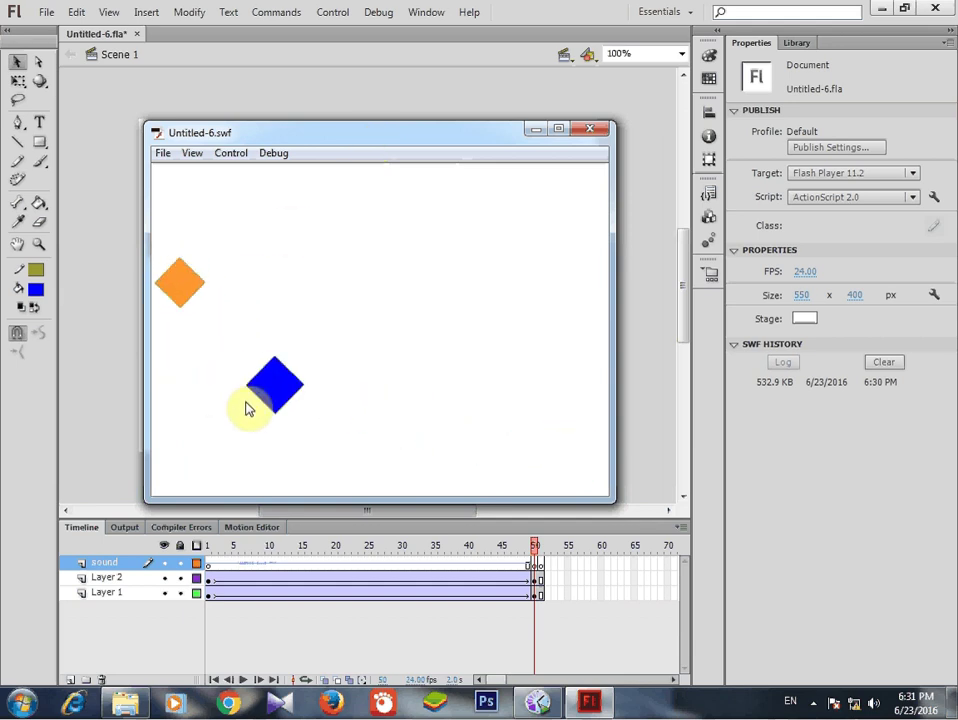
click(589, 132)
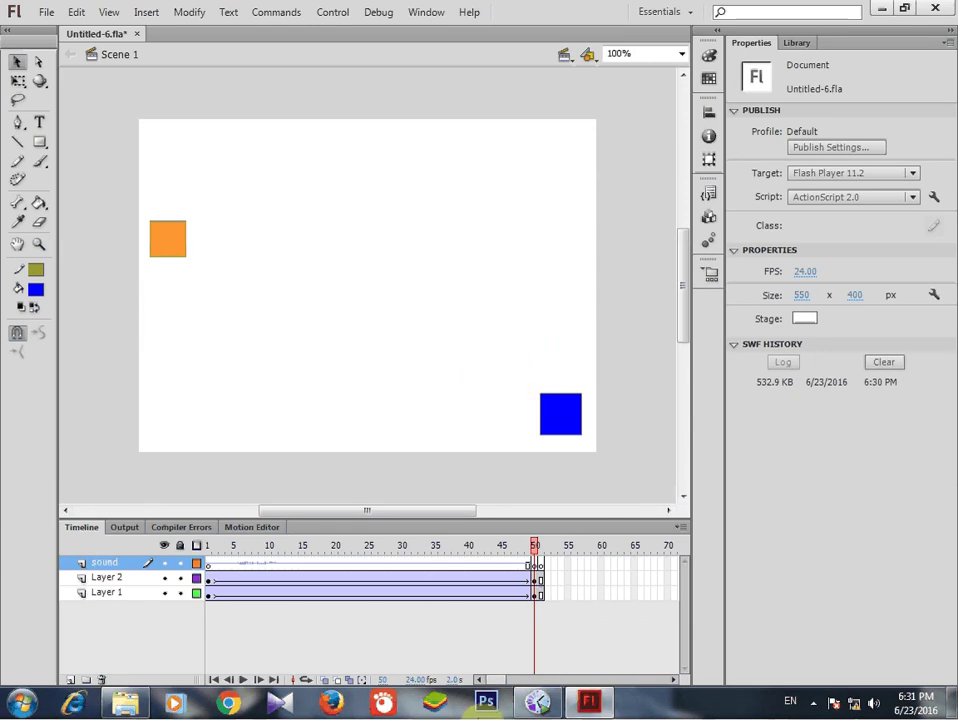
click(540, 705)
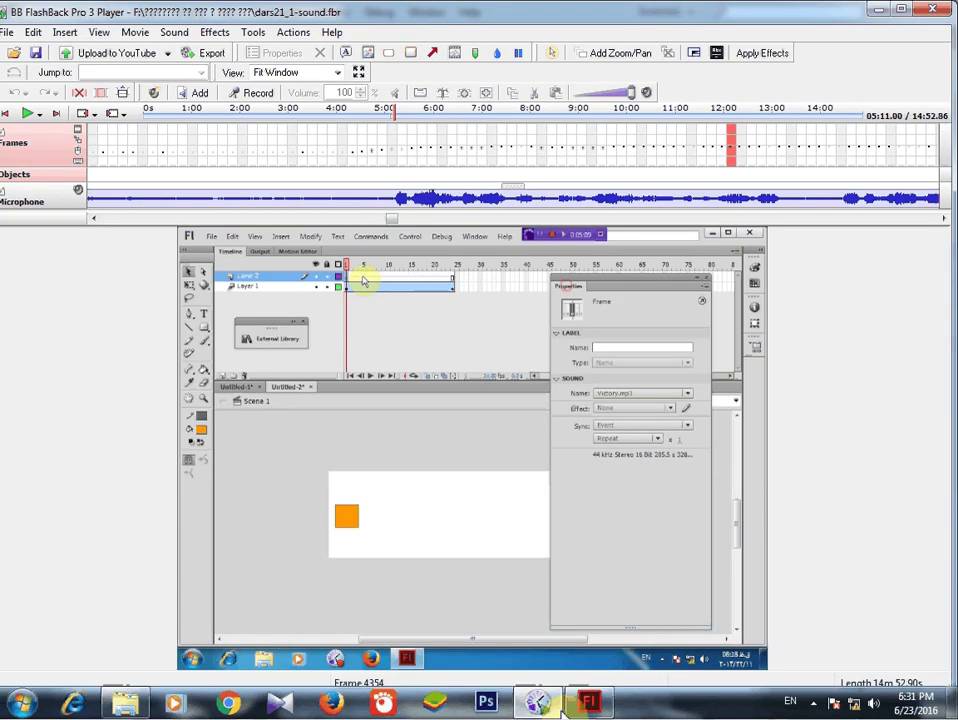
click(813, 703)
right_click(800, 620)
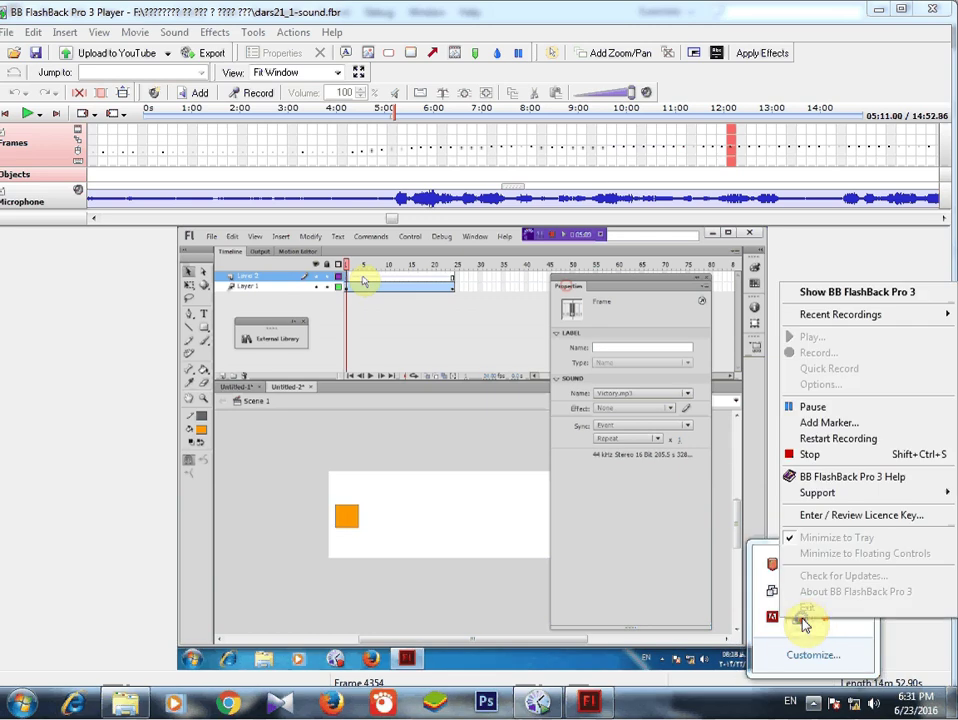
click(813, 407)
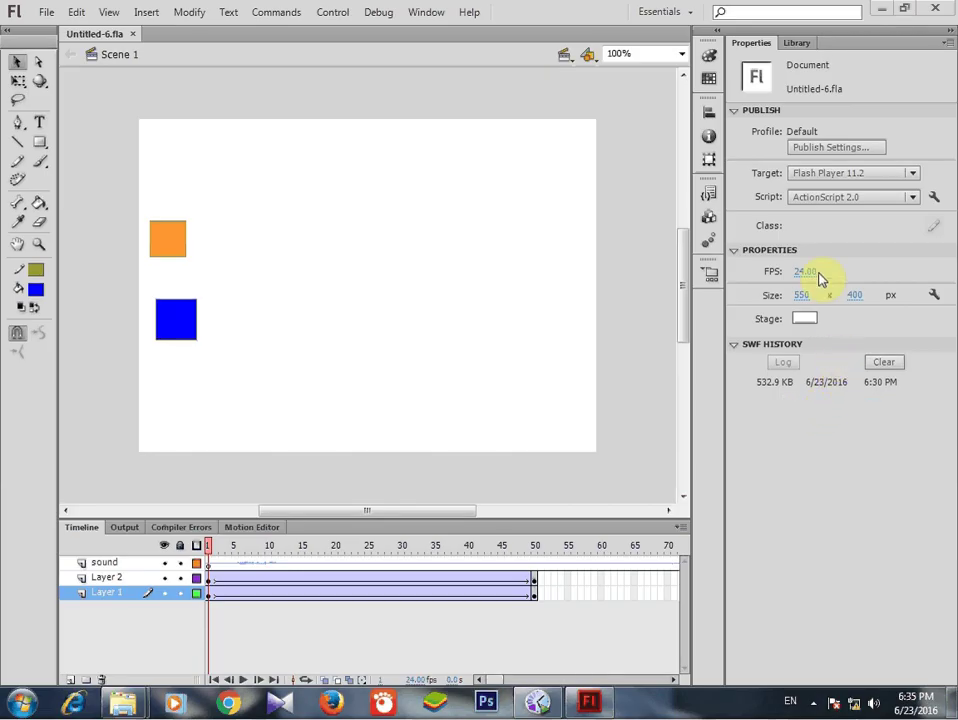
click(813, 702)
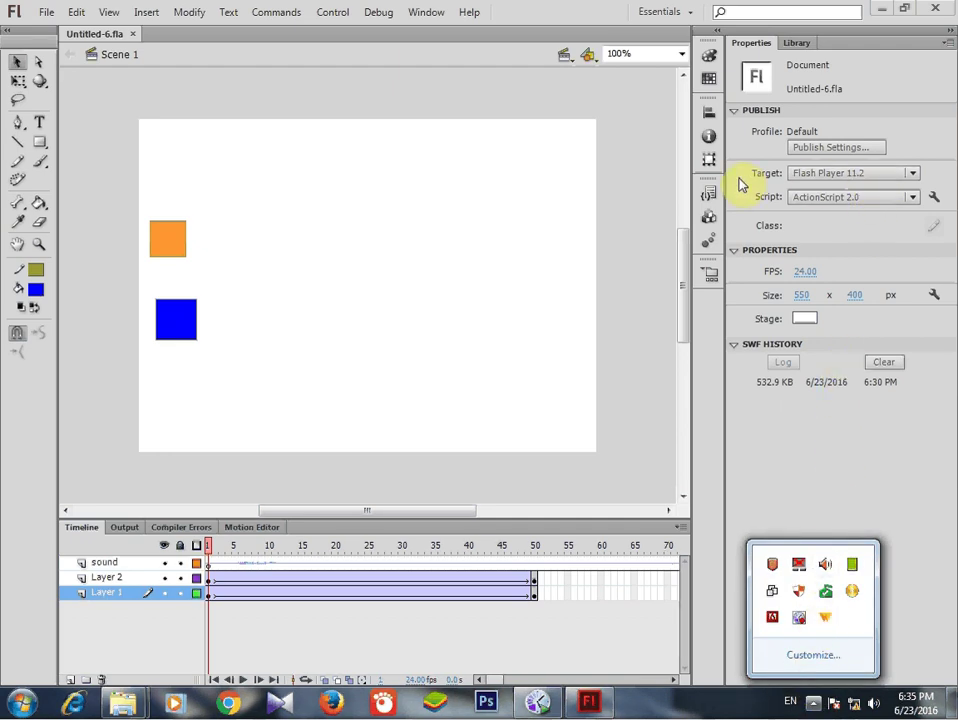
Step: Review the available target player versions and ActionScript versions in the document's publish properties
click(911, 175)
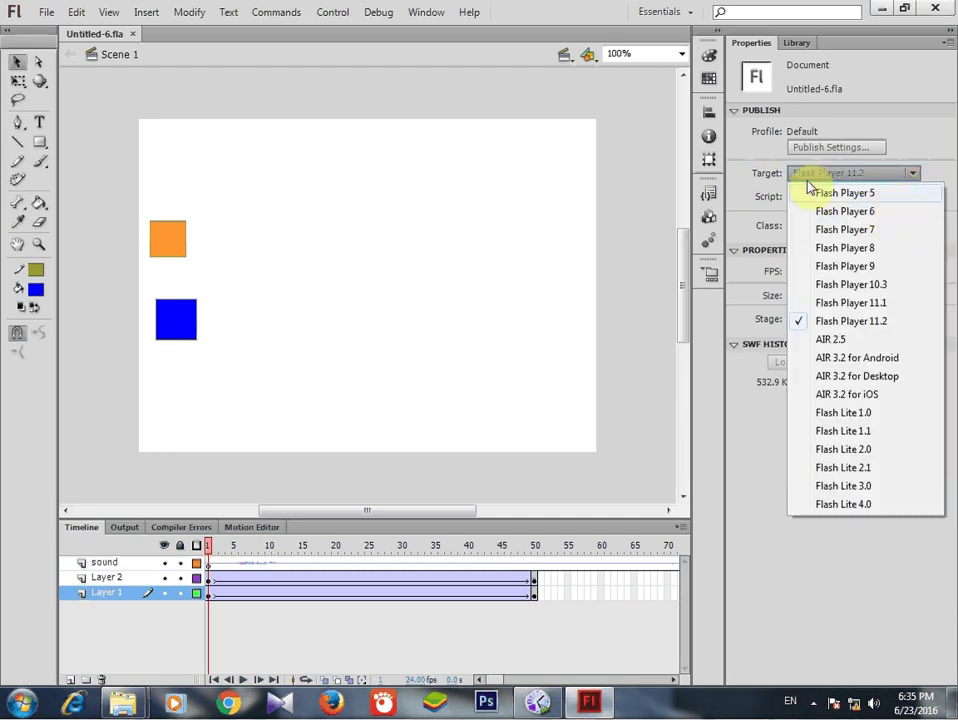
click(754, 178)
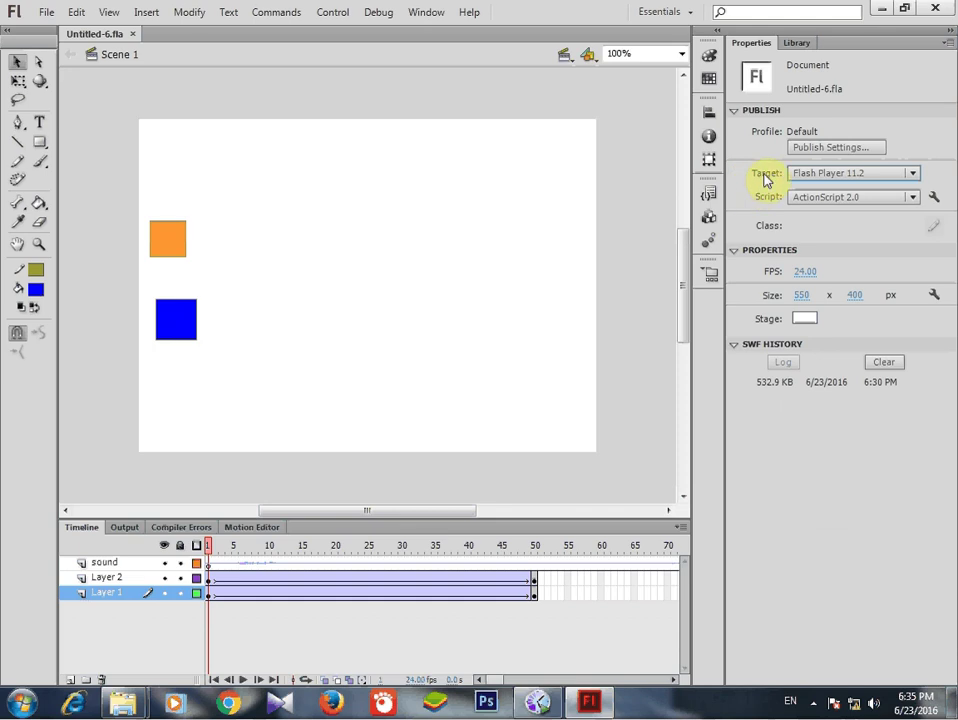
click(912, 173)
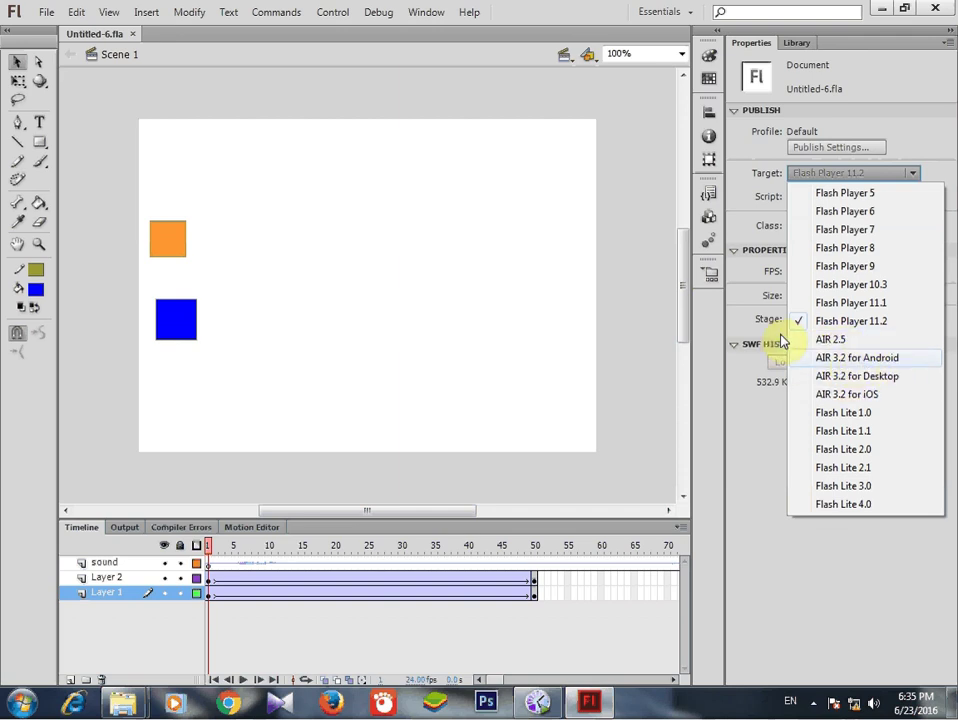
click(743, 199)
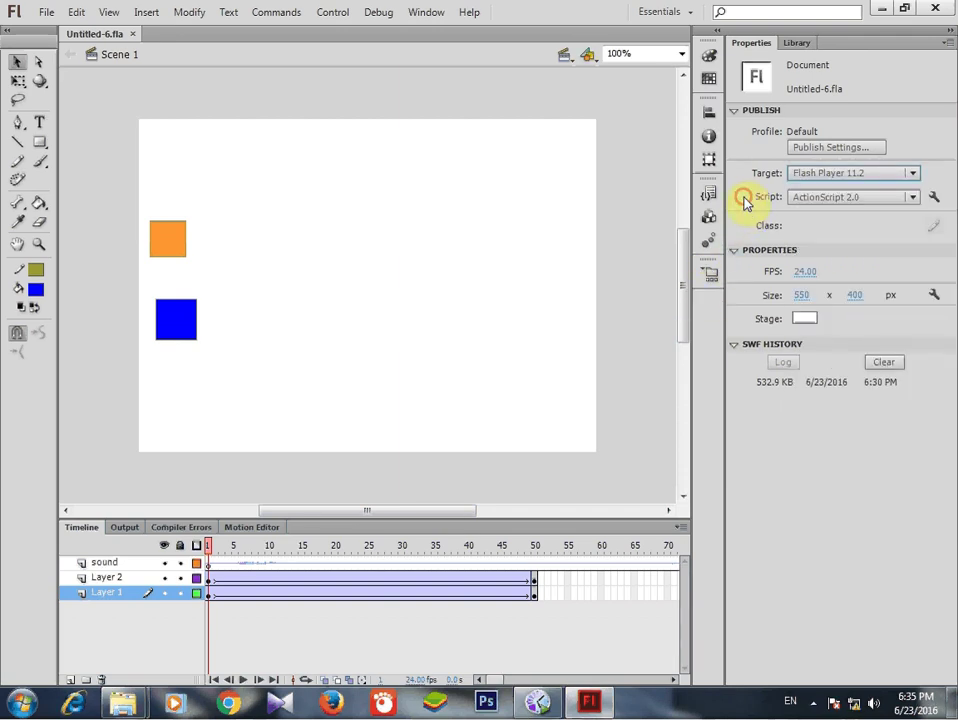
click(914, 198)
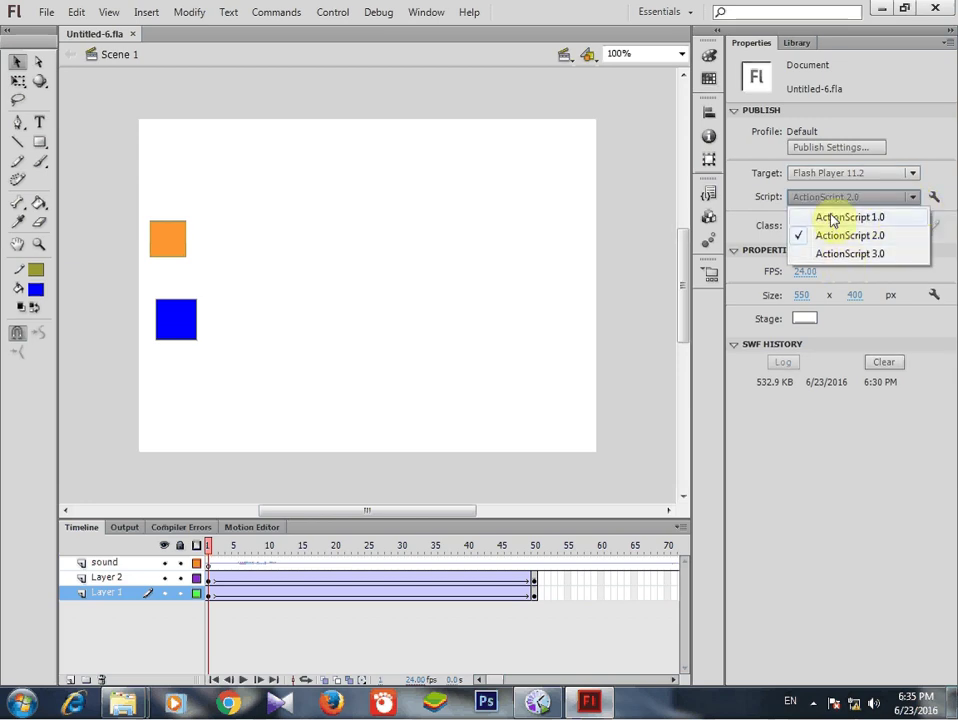
click(805, 485)
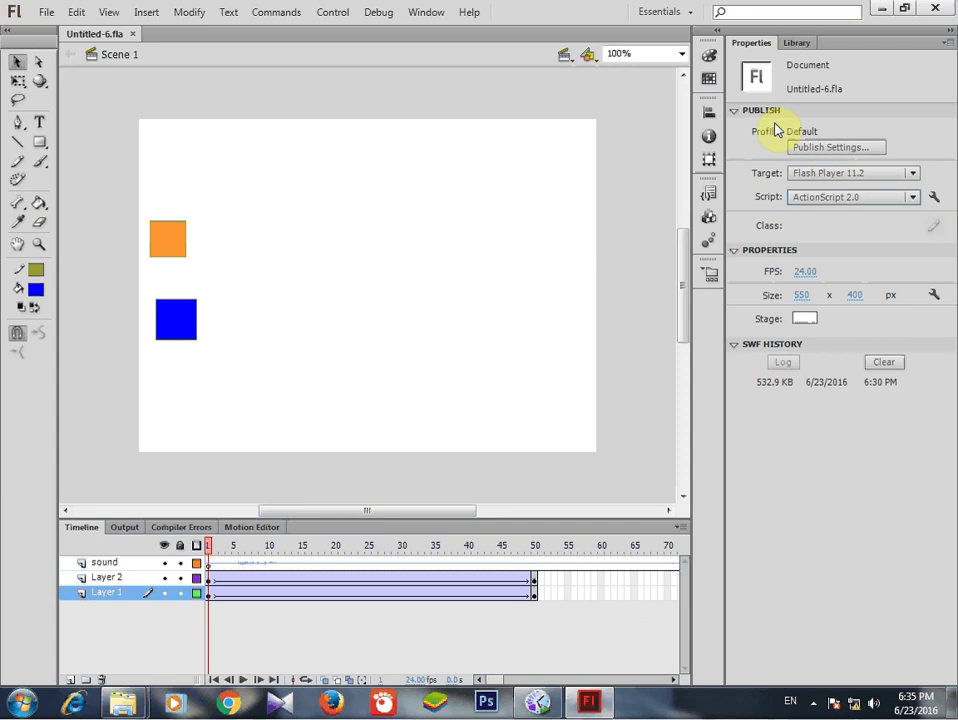
Step: Select frame 1 of the sound layer and review the effects available for its sound
click(207, 564)
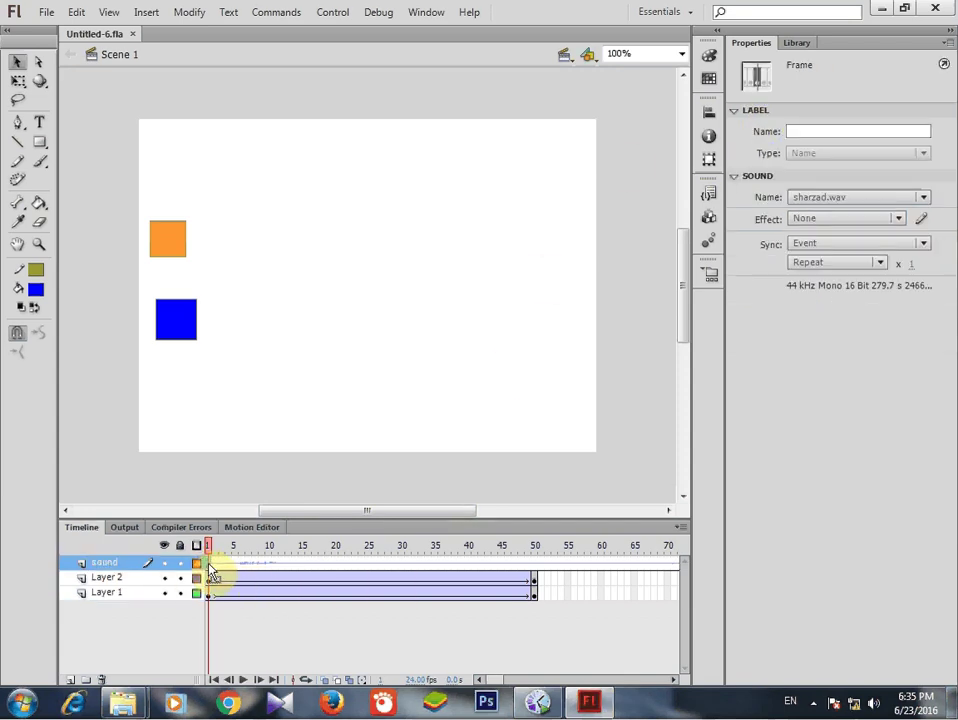
click(900, 220)
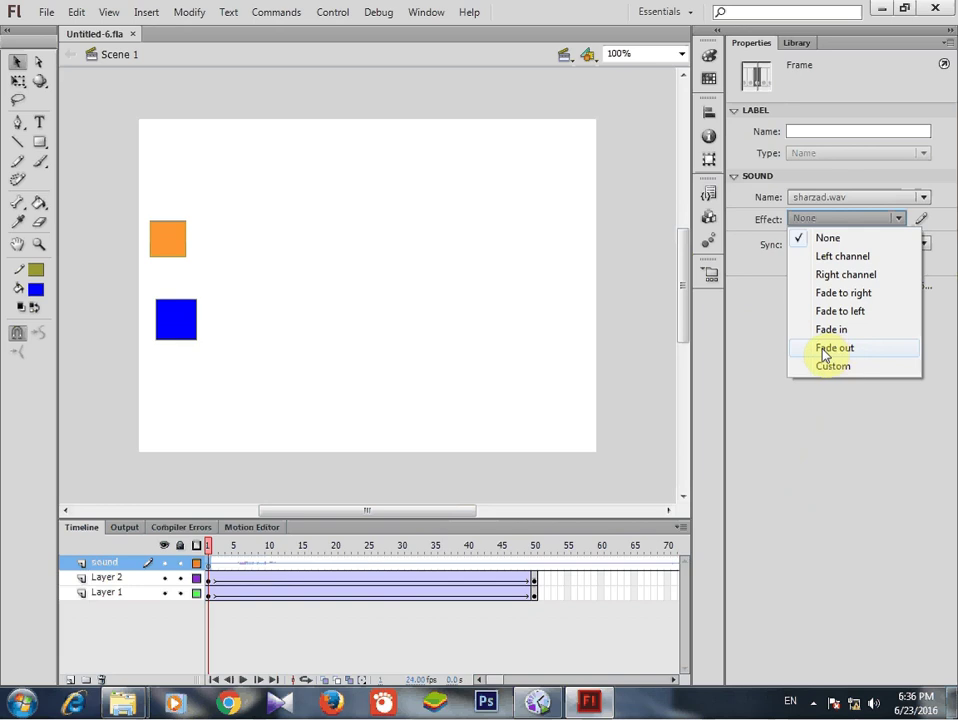
click(808, 702)
right_click(798, 617)
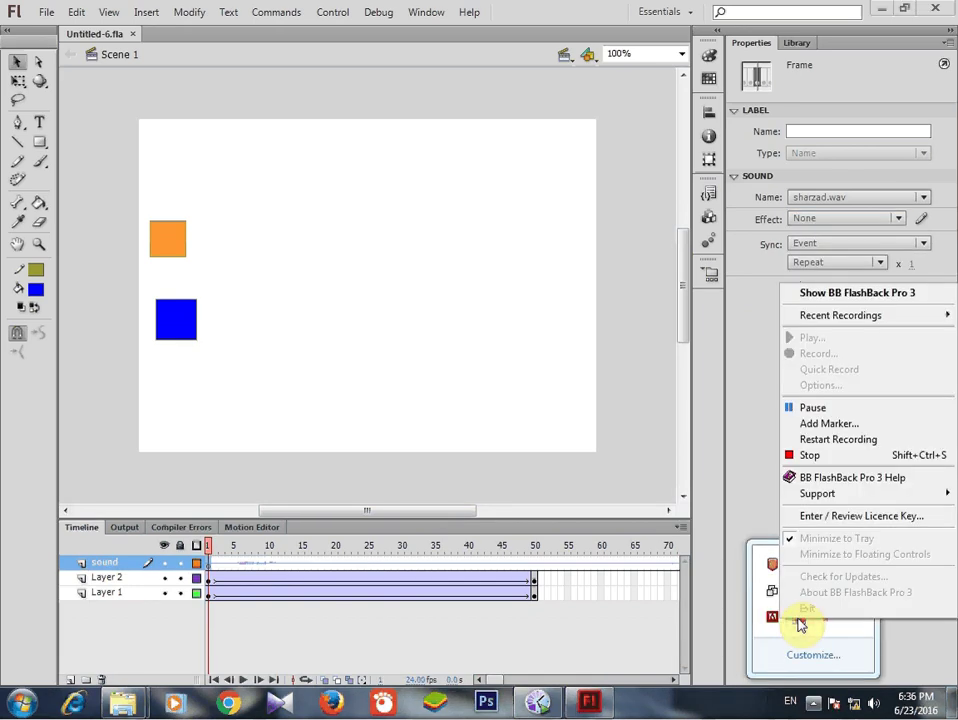
click(812, 409)
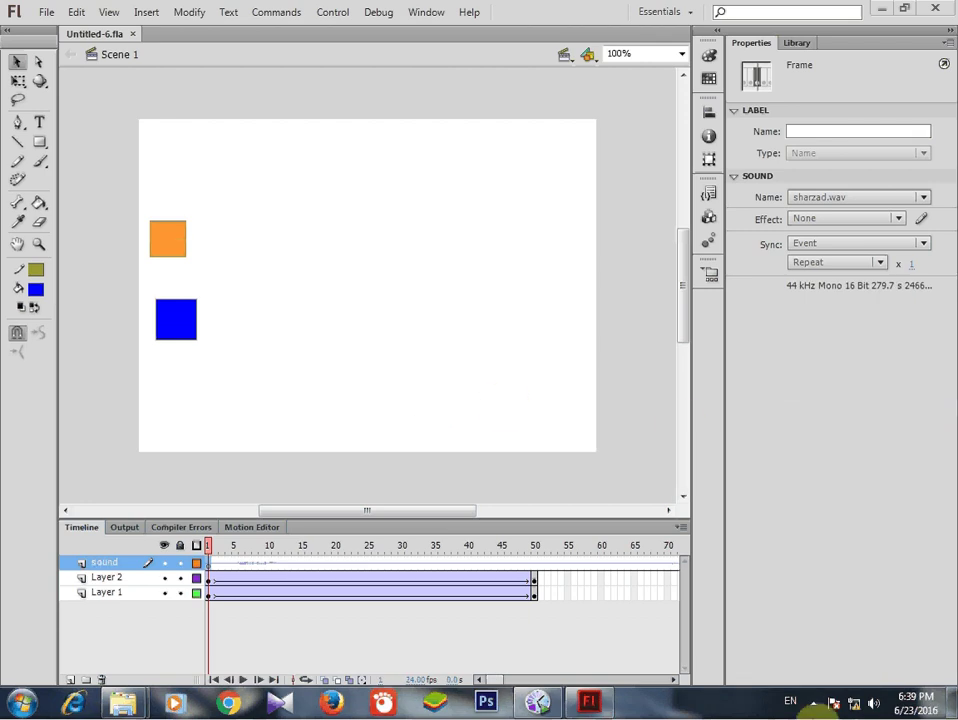
click(815, 708)
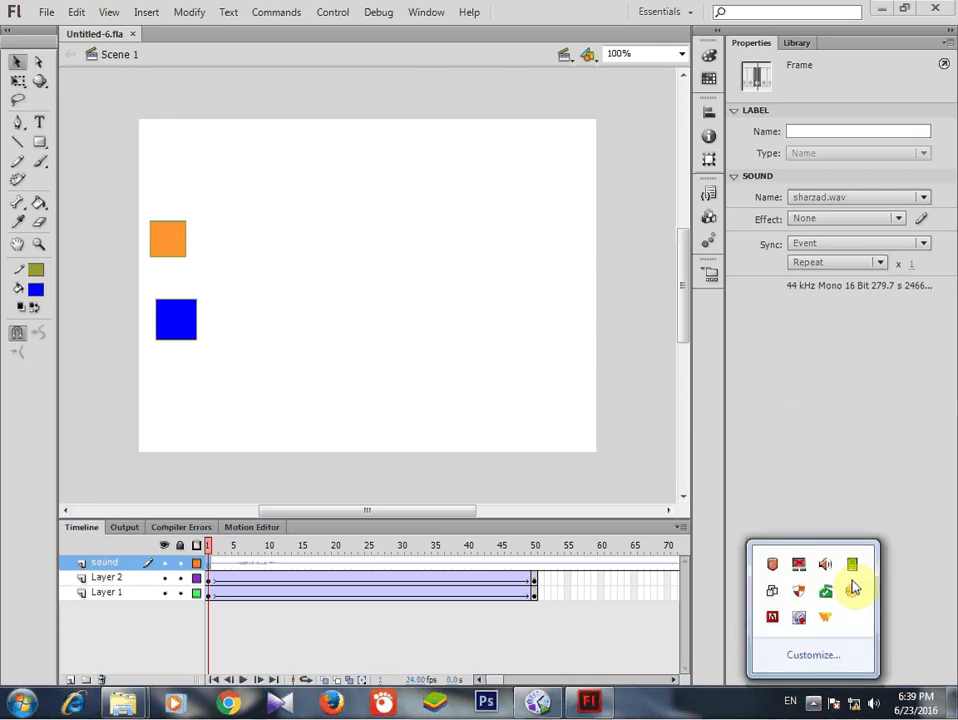
click(770, 400)
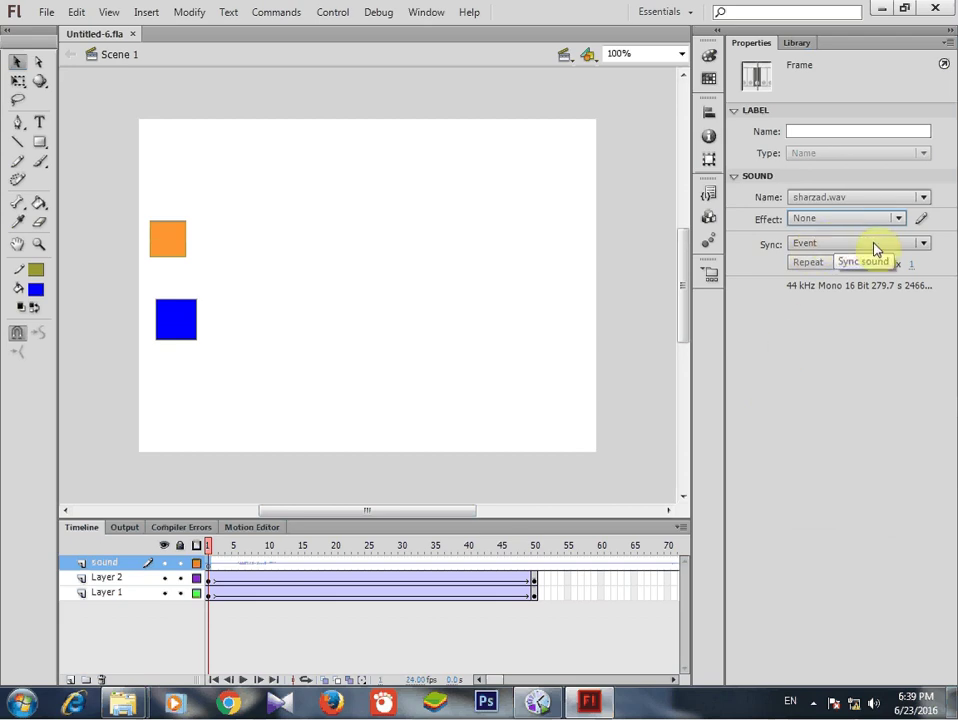
Step: Open the Custom sound envelope for frame 1 of the sound layer and apply the Left Channel effect
click(901, 226)
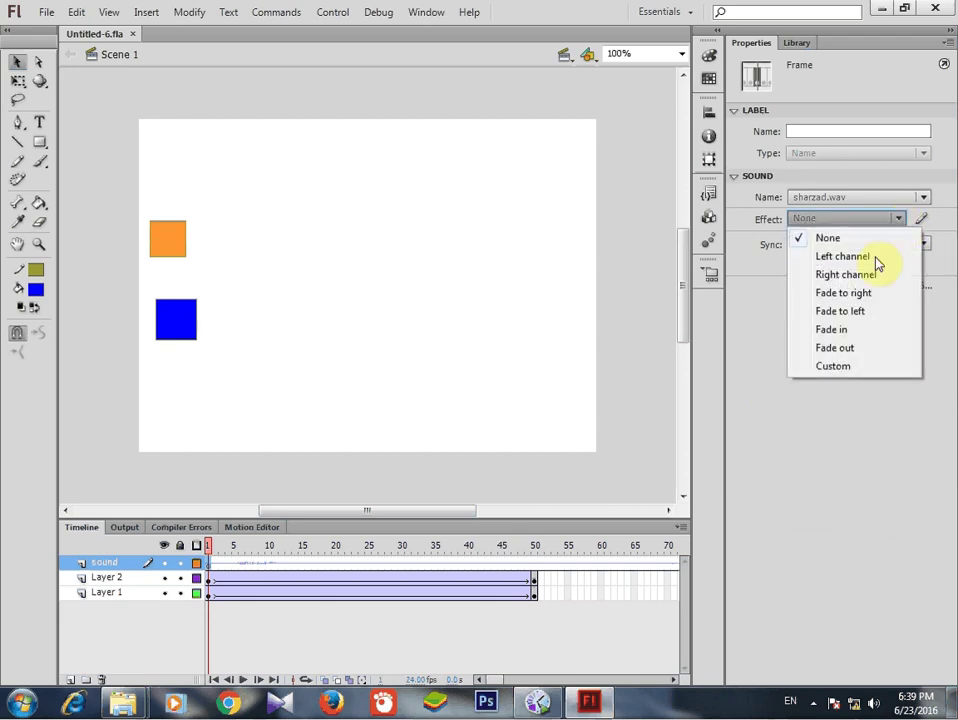
click(835, 367)
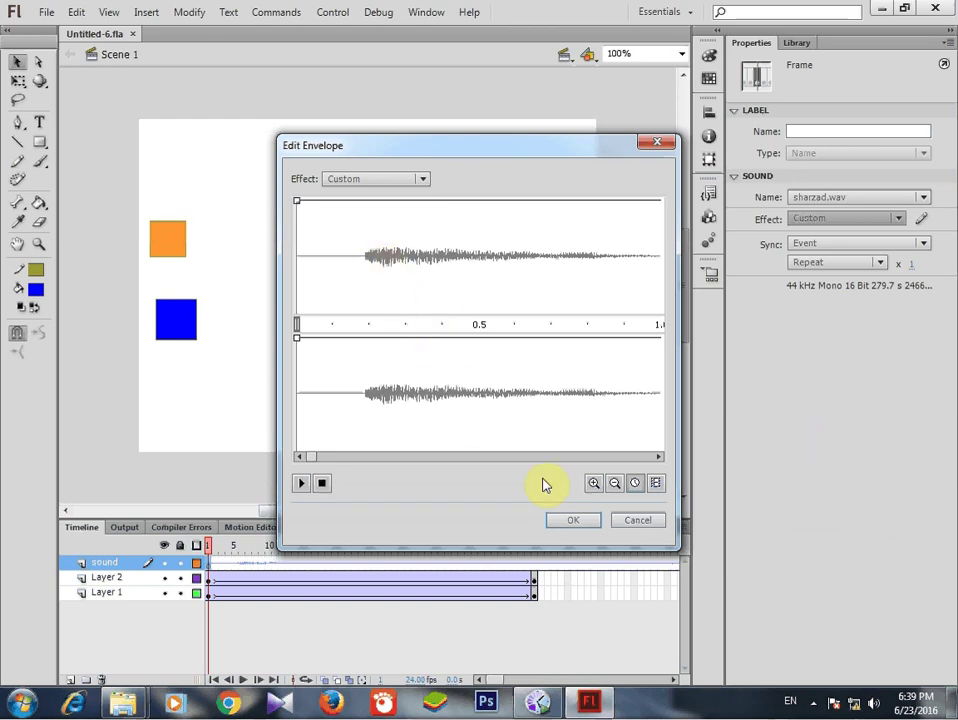
click(614, 485)
click(614, 485)
click(614, 485)
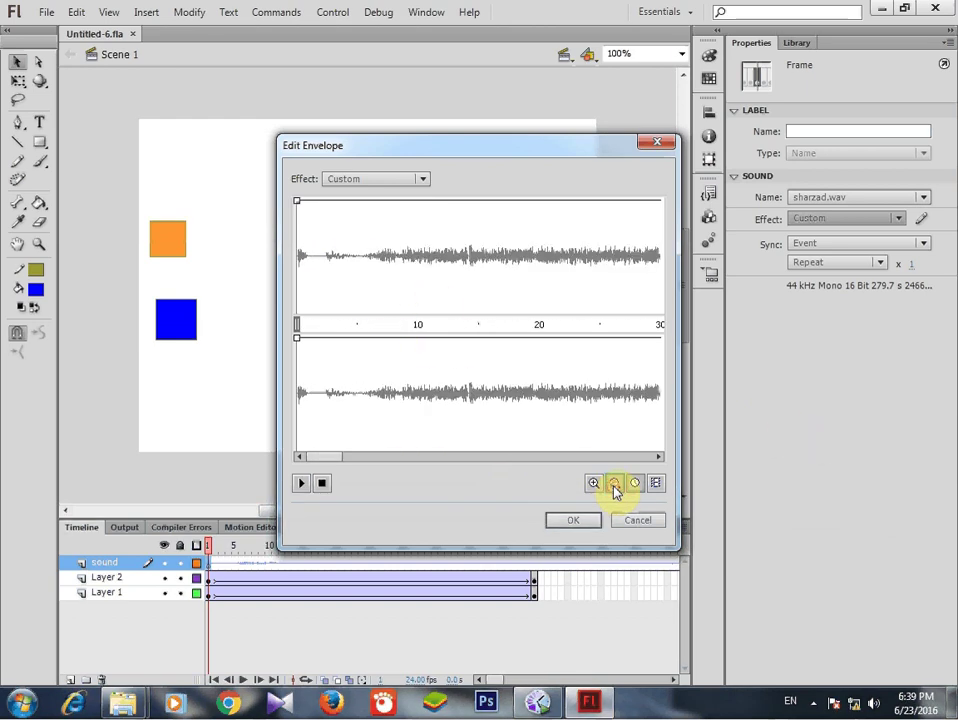
click(614, 485)
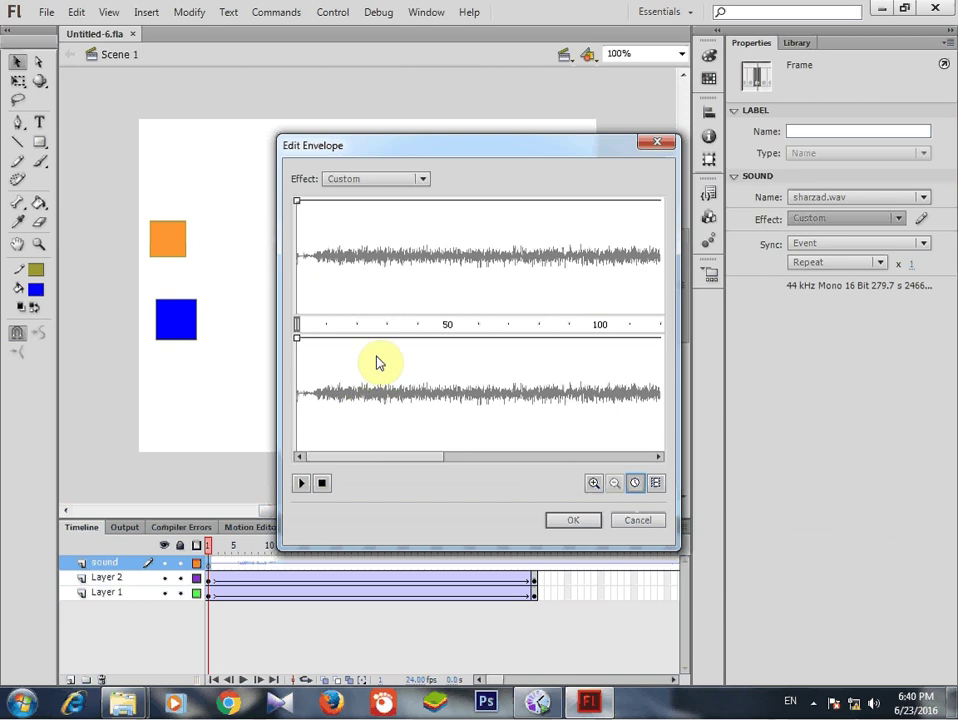
click(421, 181)
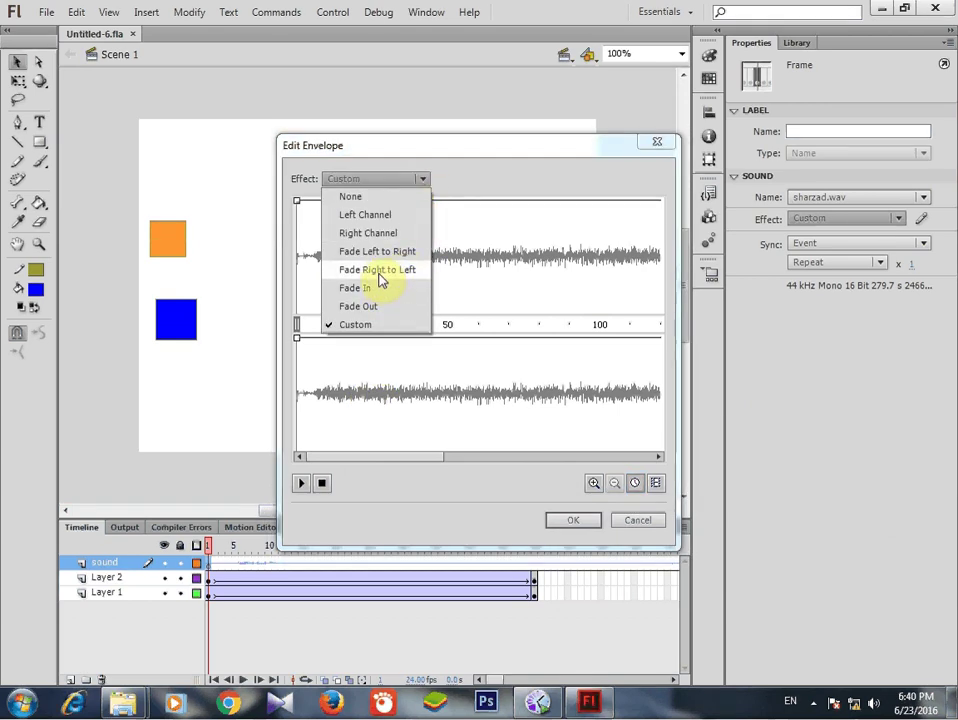
click(364, 220)
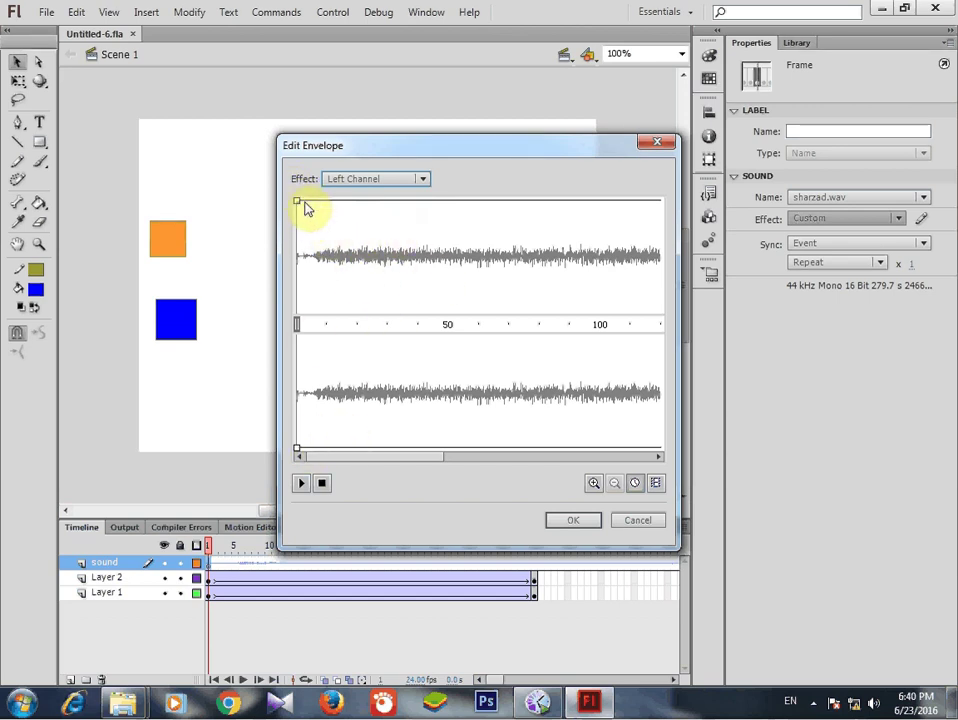
drag(297, 201, 316, 192)
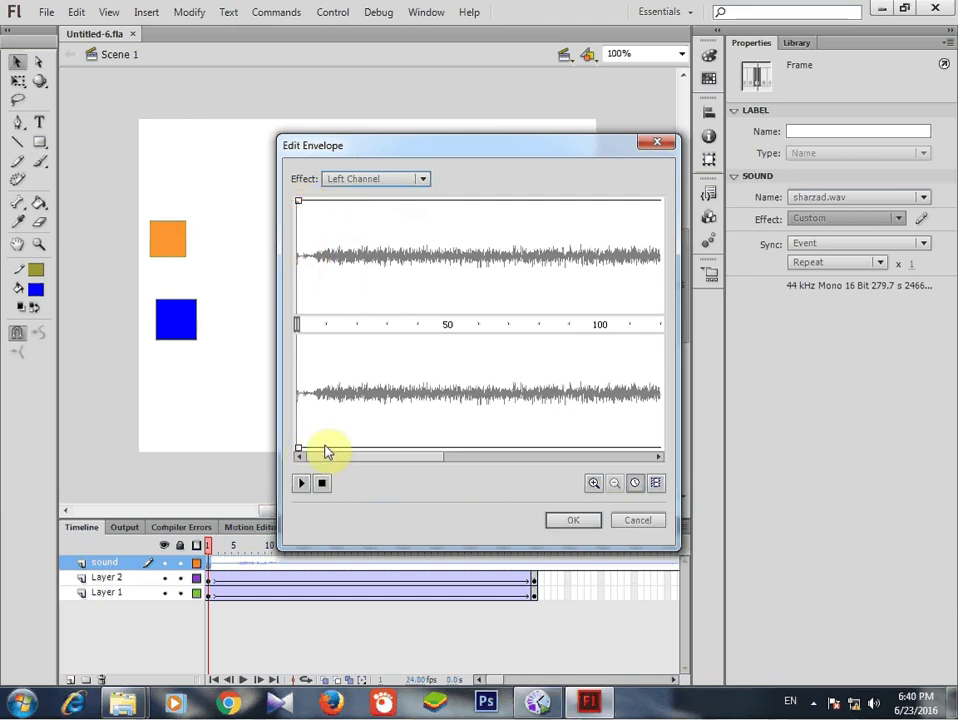
Step: Shape the left channel's volume envelope into alternating drops and rises, with added points at about 20, 44, 76 and 101 seconds
click(298, 201)
mouse_move(299, 203)
mouse_down()
mouse_move(357, 208)
mouse_move(360, 288)
mouse_up()
click(285, 204)
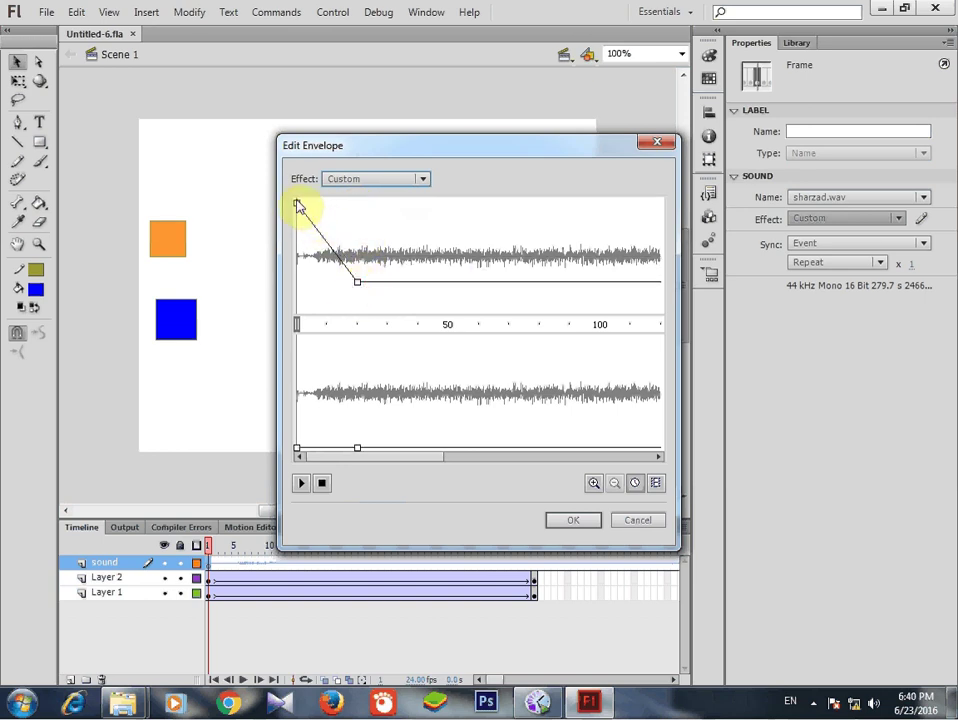
drag(428, 281, 434, 207)
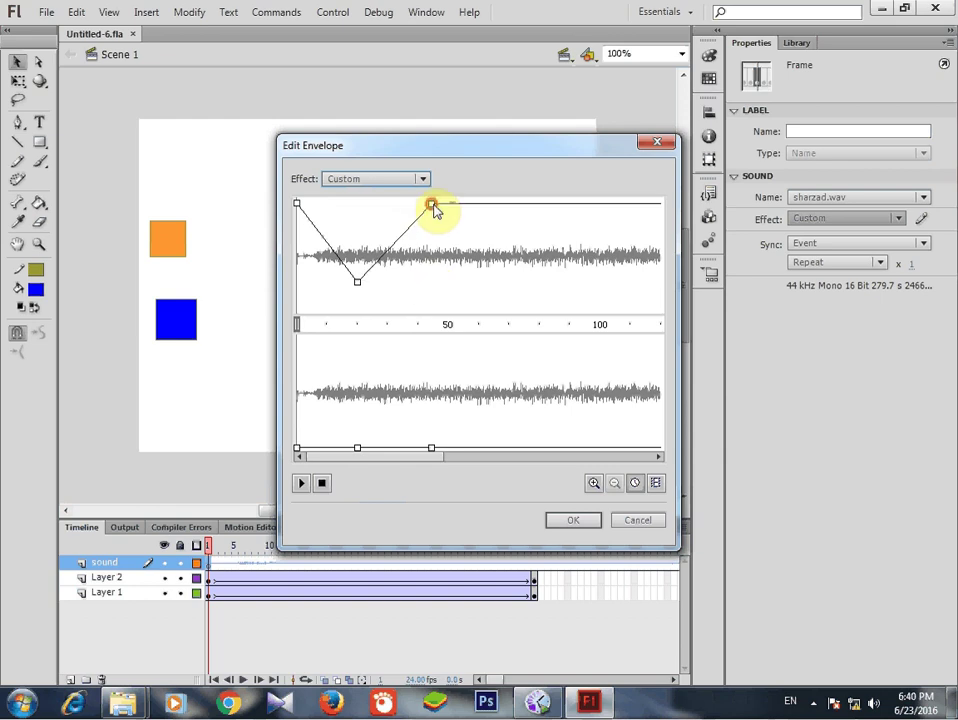
click(523, 205)
drag(523, 205, 530, 290)
click(603, 288)
drag(605, 286, 603, 213)
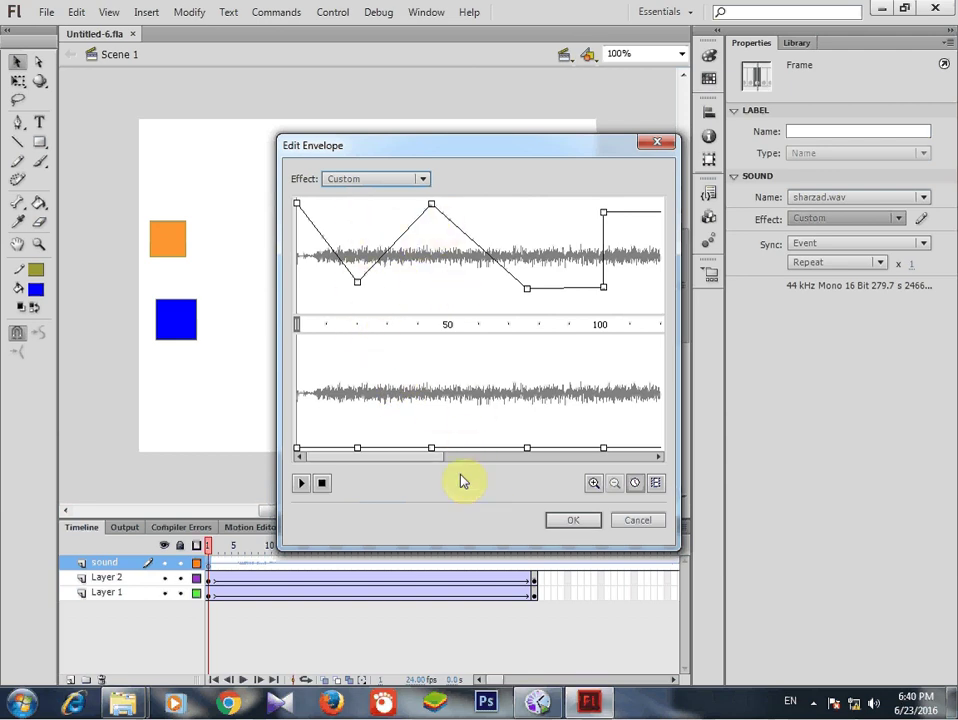
Step: Play back the sound with the edited envelope, stop it, and discard the envelope changes
click(573, 525)
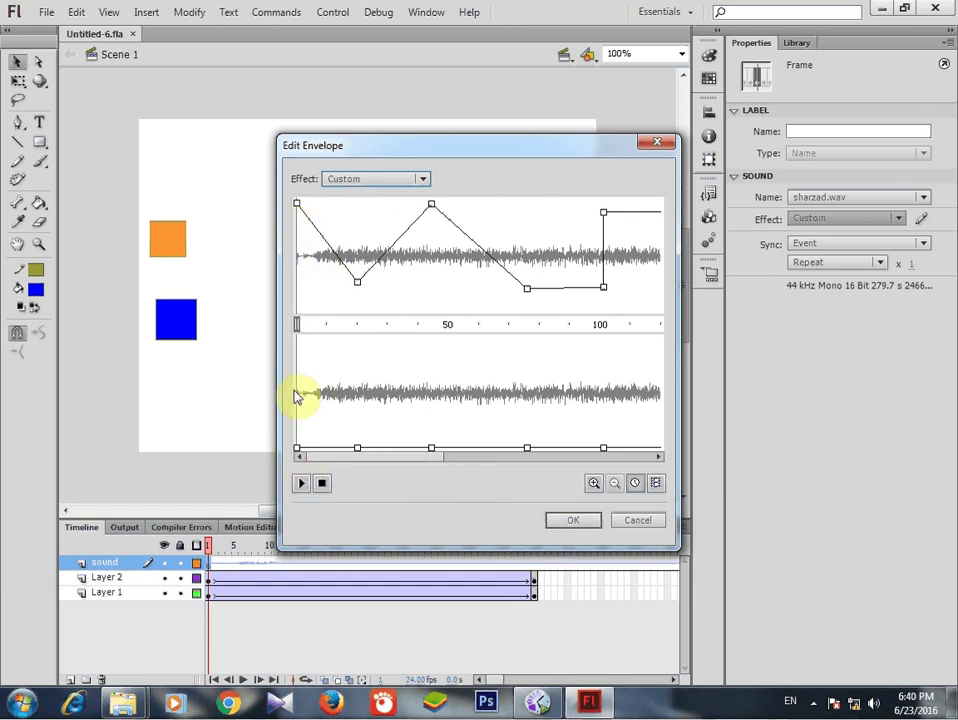
click(300, 484)
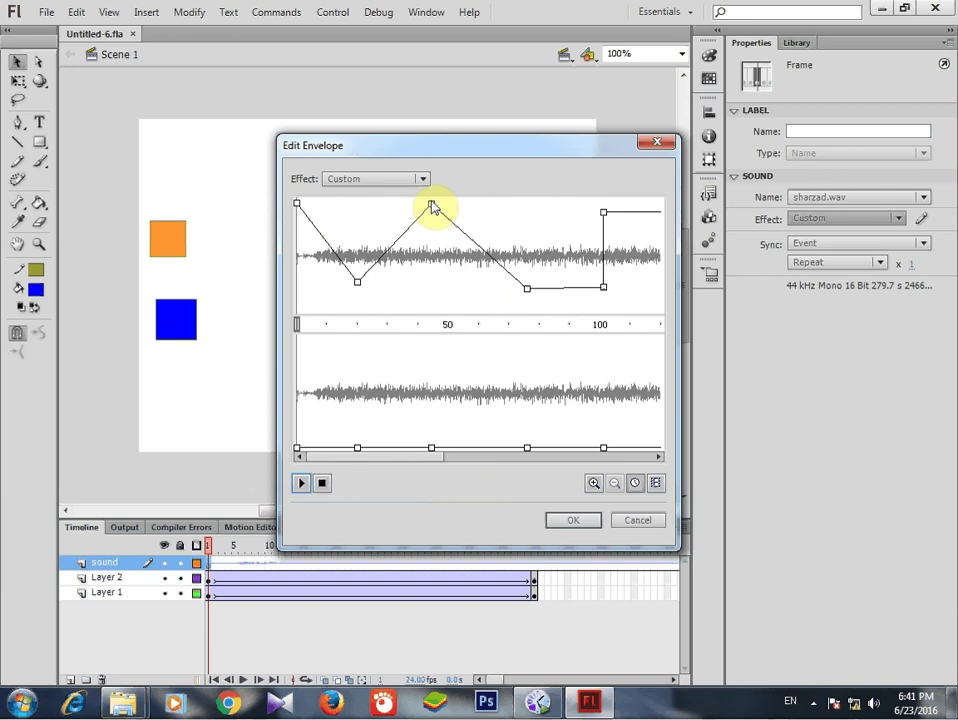
click(321, 484)
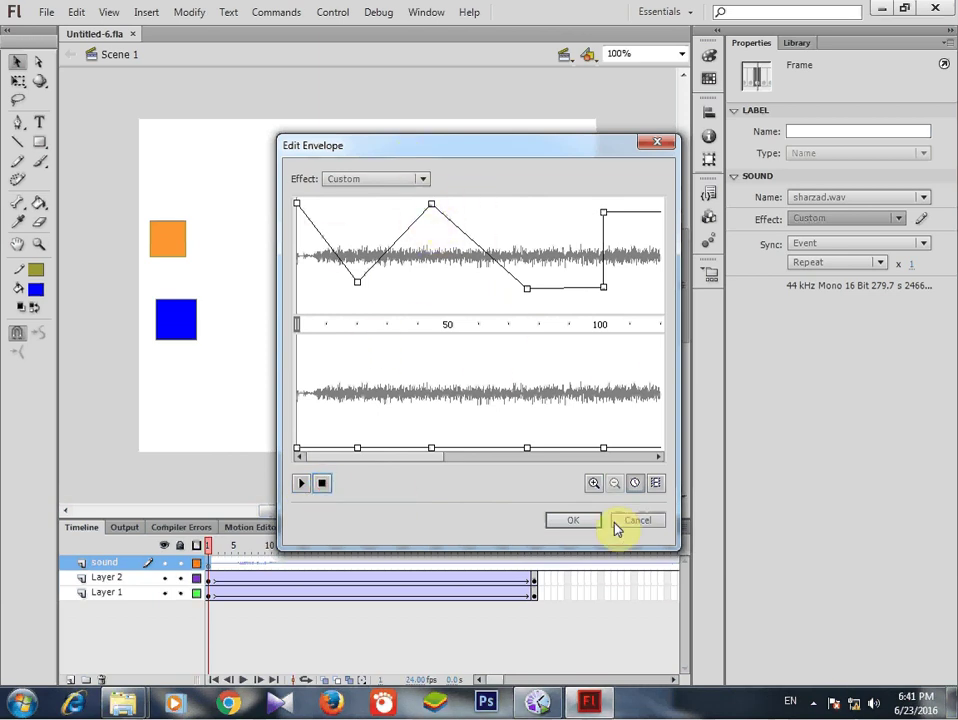
click(650, 520)
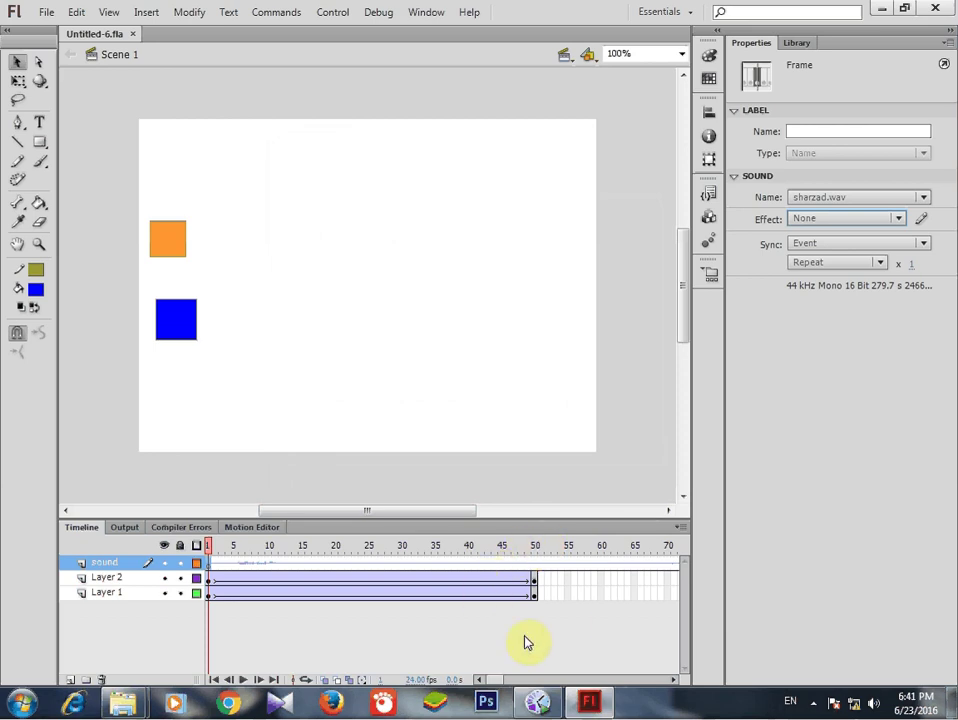
click(813, 703)
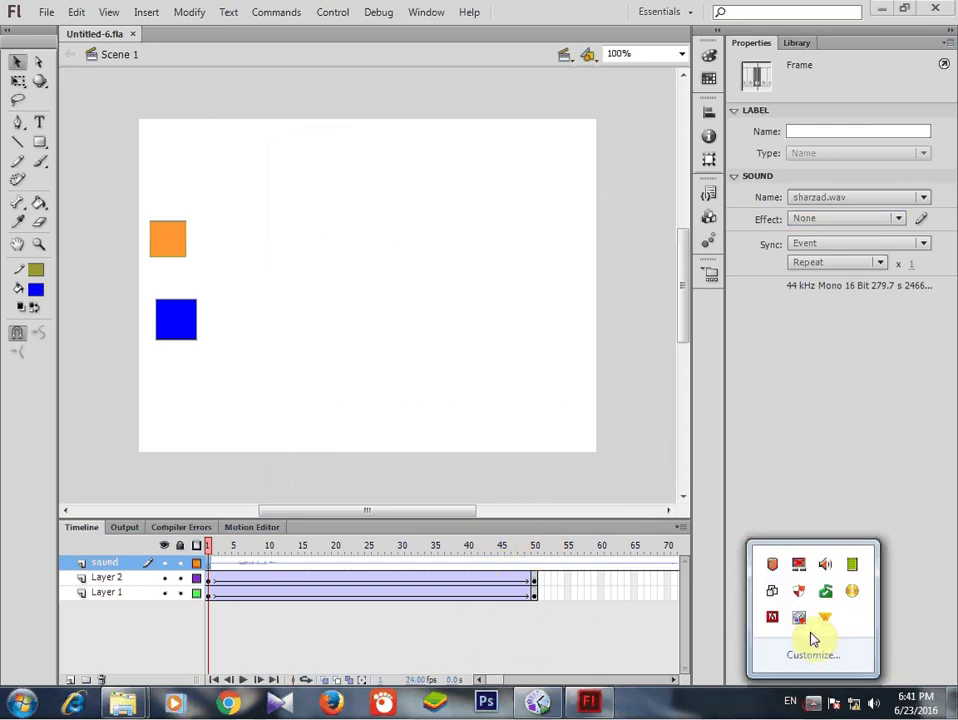
right_click(795, 620)
click(812, 347)
click(818, 405)
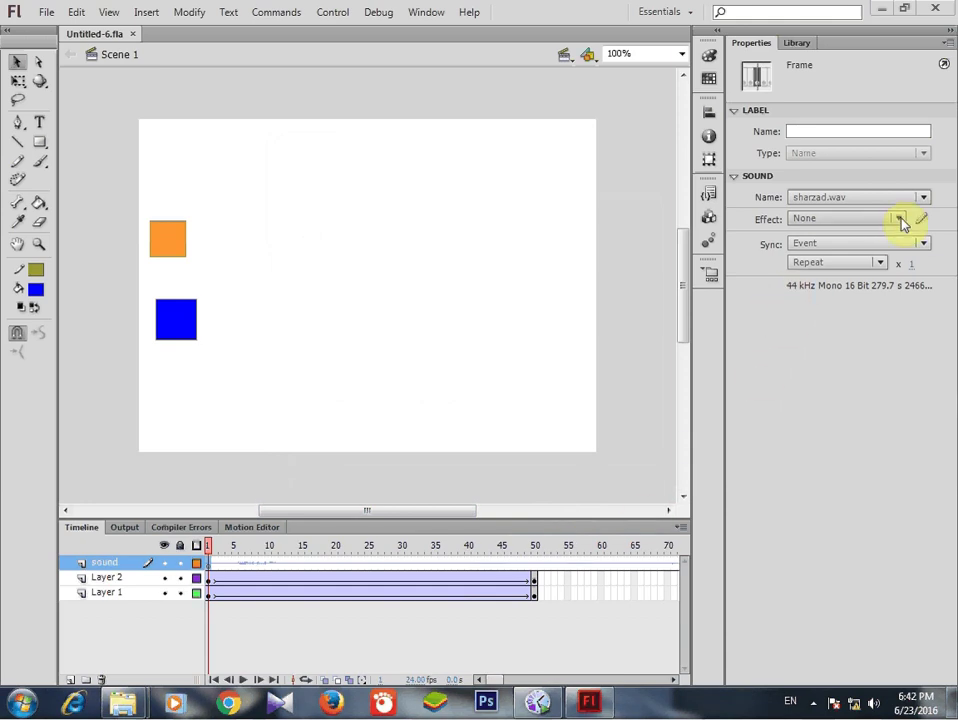
Step: Open the Custom envelope for sharzad.wav and zoom its waveform out as far as possible
click(899, 219)
click(836, 367)
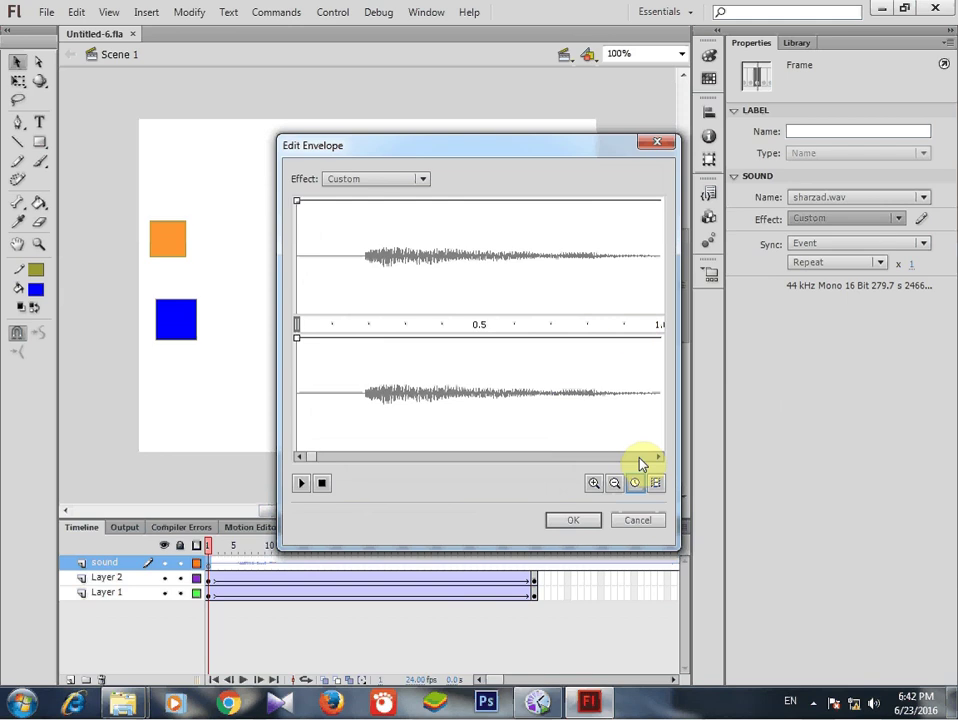
click(616, 486)
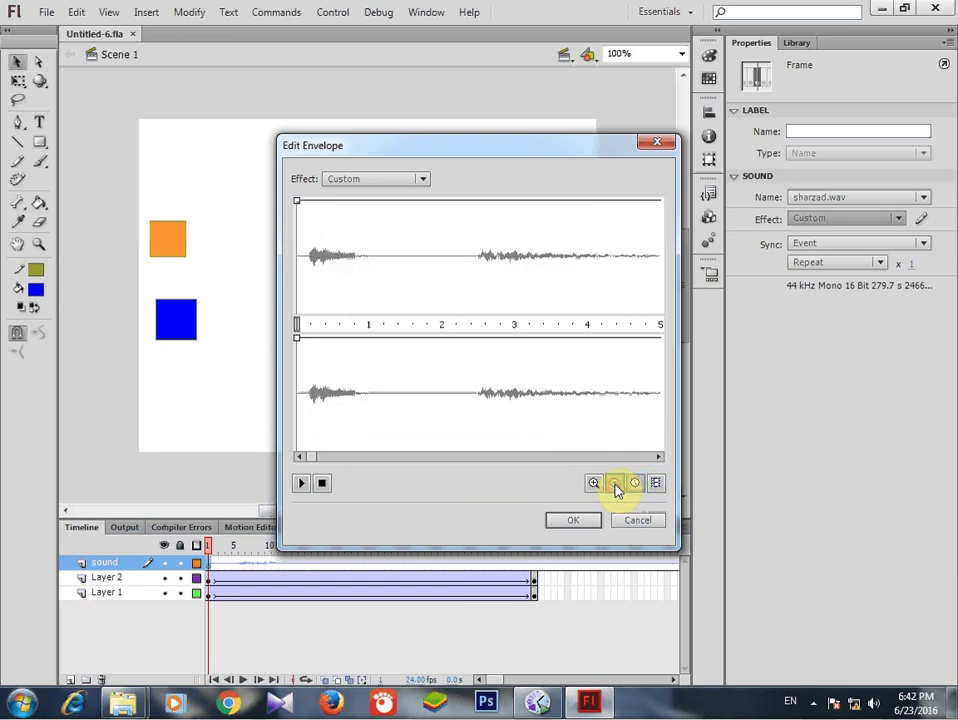
click(616, 486)
click(616, 486)
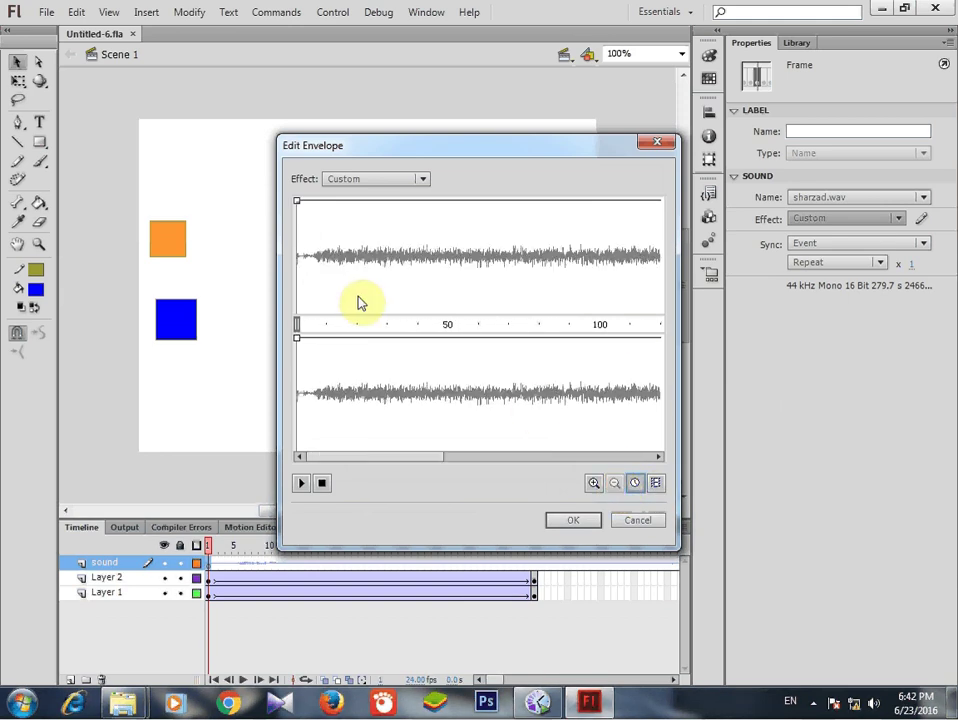
Step: Compare the envelope's time scale in frames and in seconds, check where the sound ends, and cancel the envelope editing
click(657, 486)
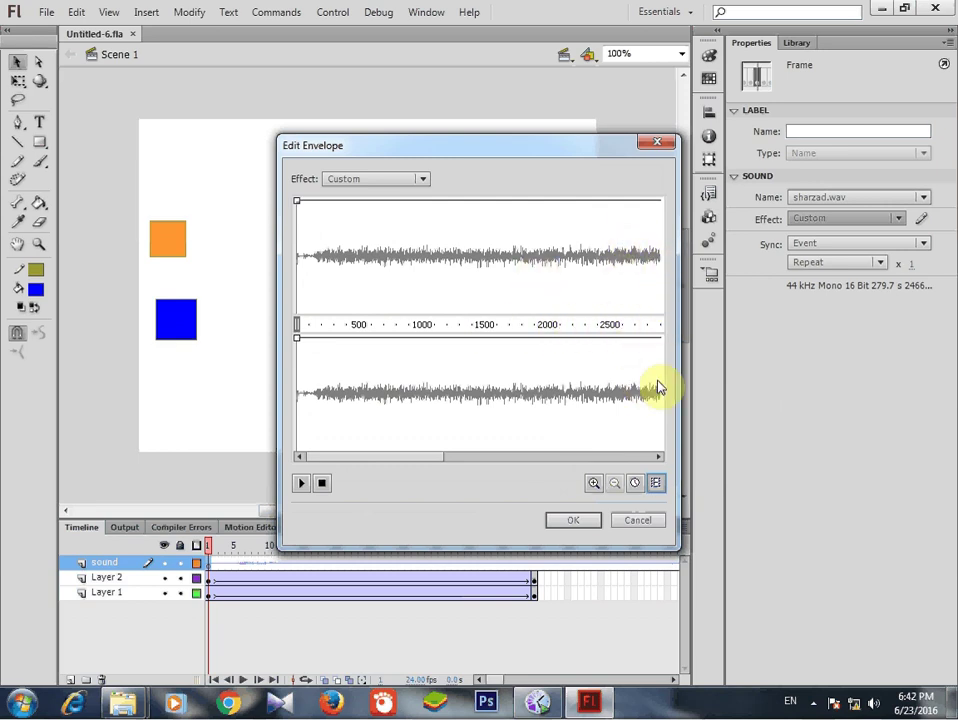
drag(393, 457, 614, 459)
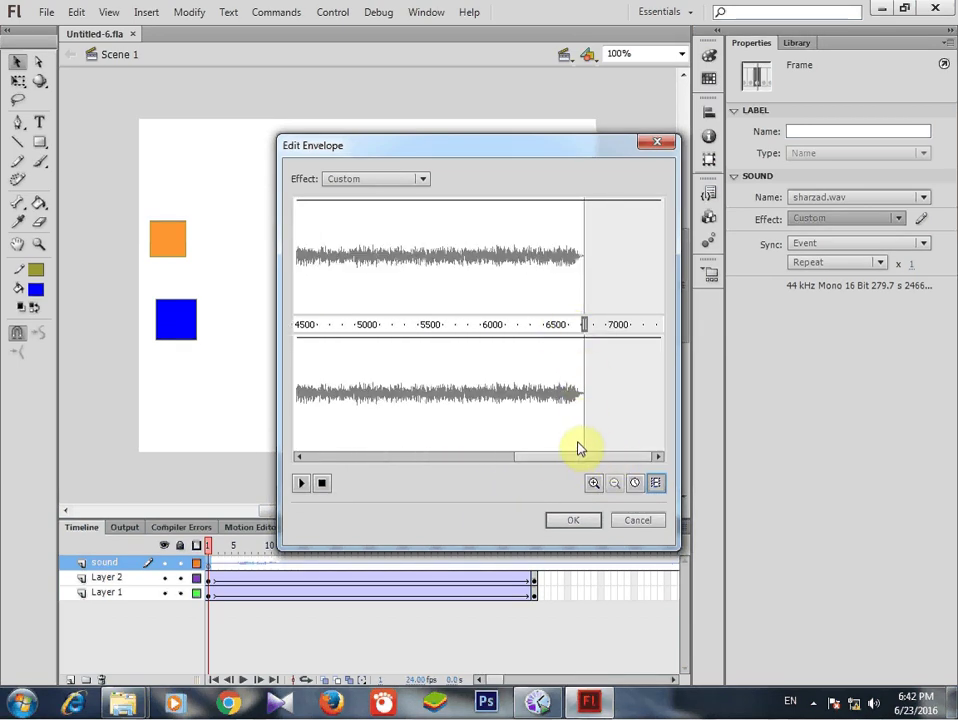
drag(575, 462, 310, 462)
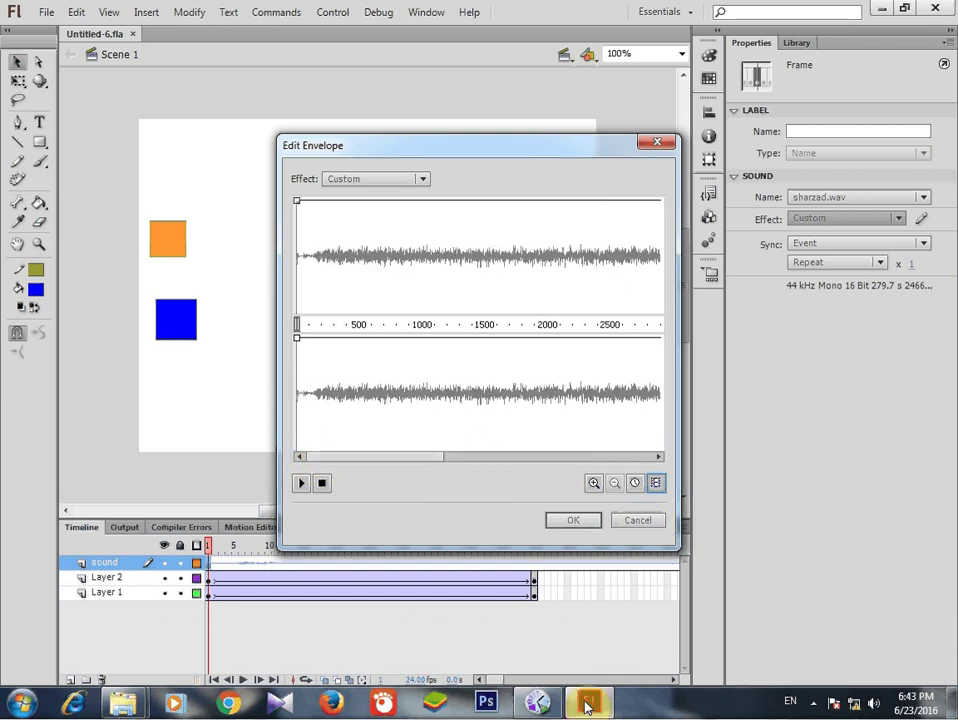
click(637, 483)
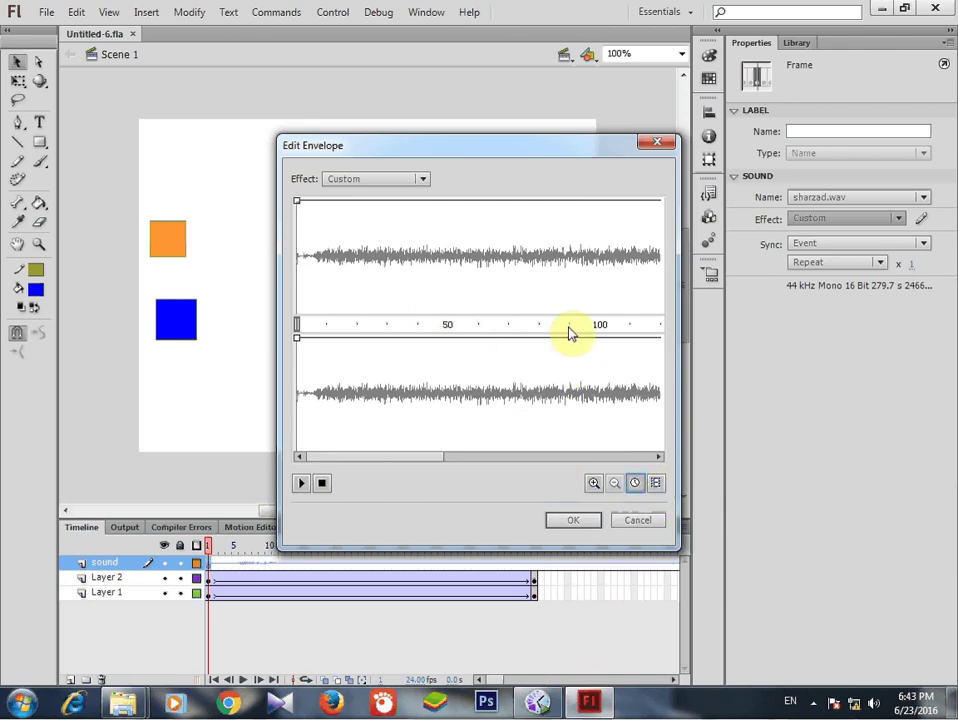
click(657, 484)
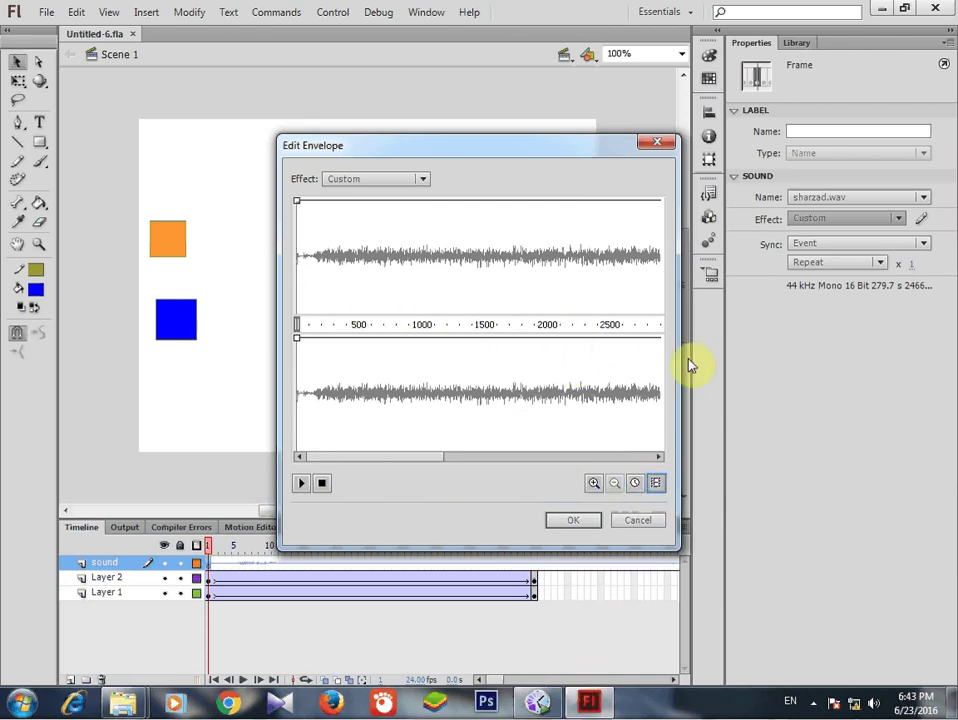
click(640, 522)
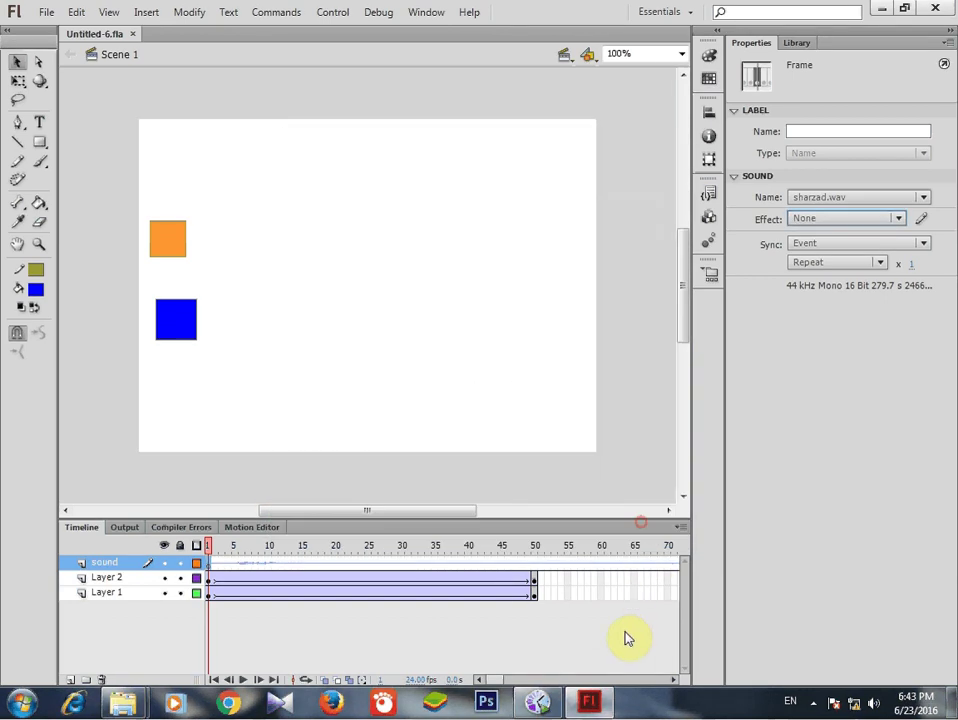
click(814, 702)
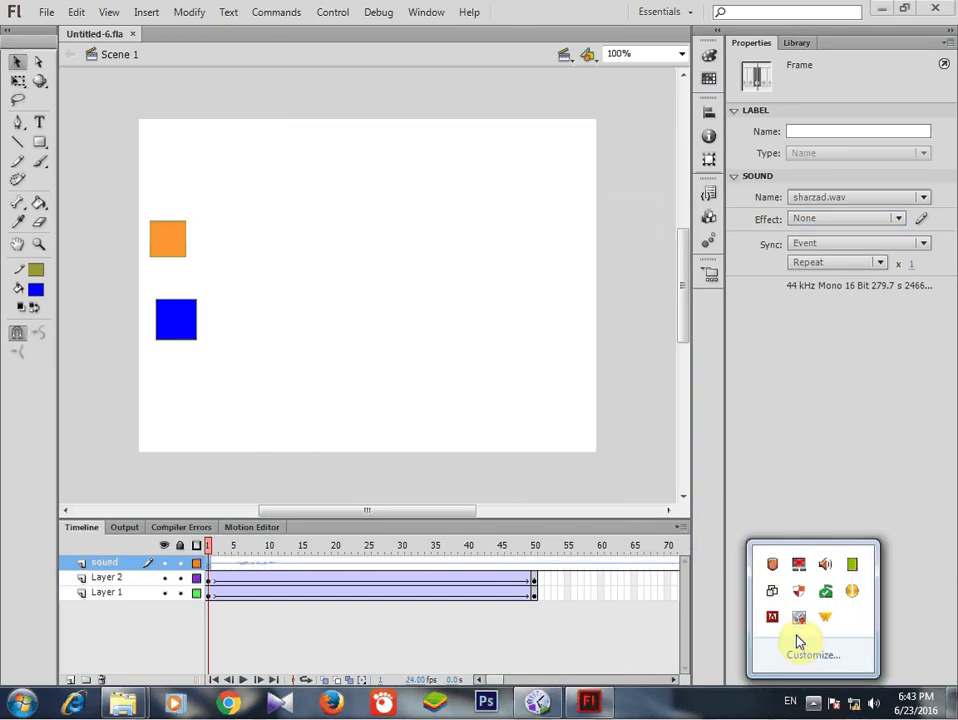
right_click(803, 622)
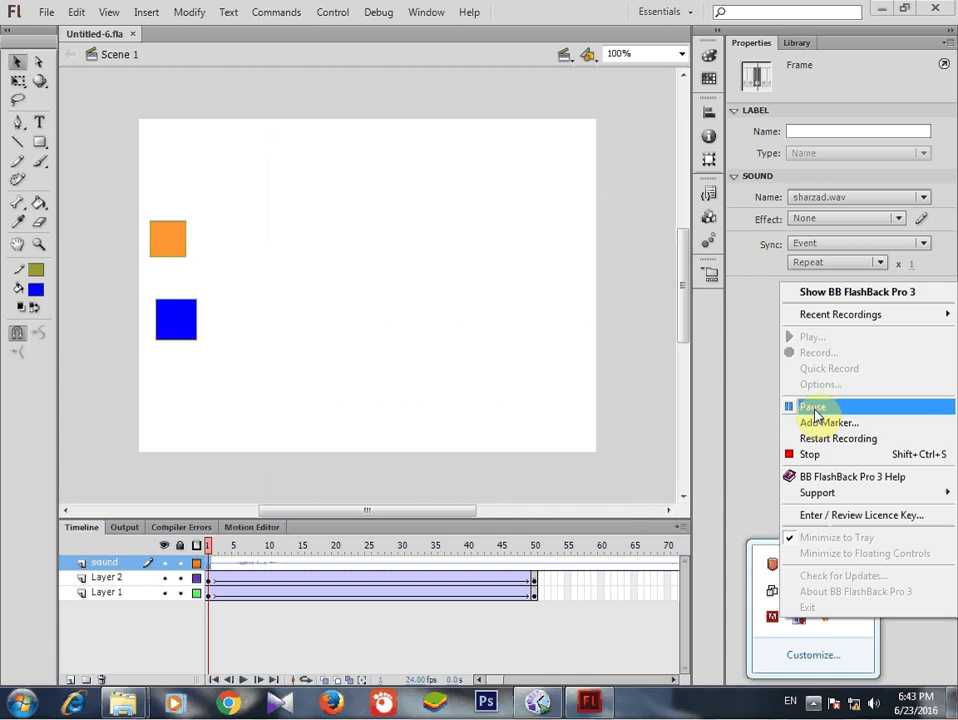
click(812, 406)
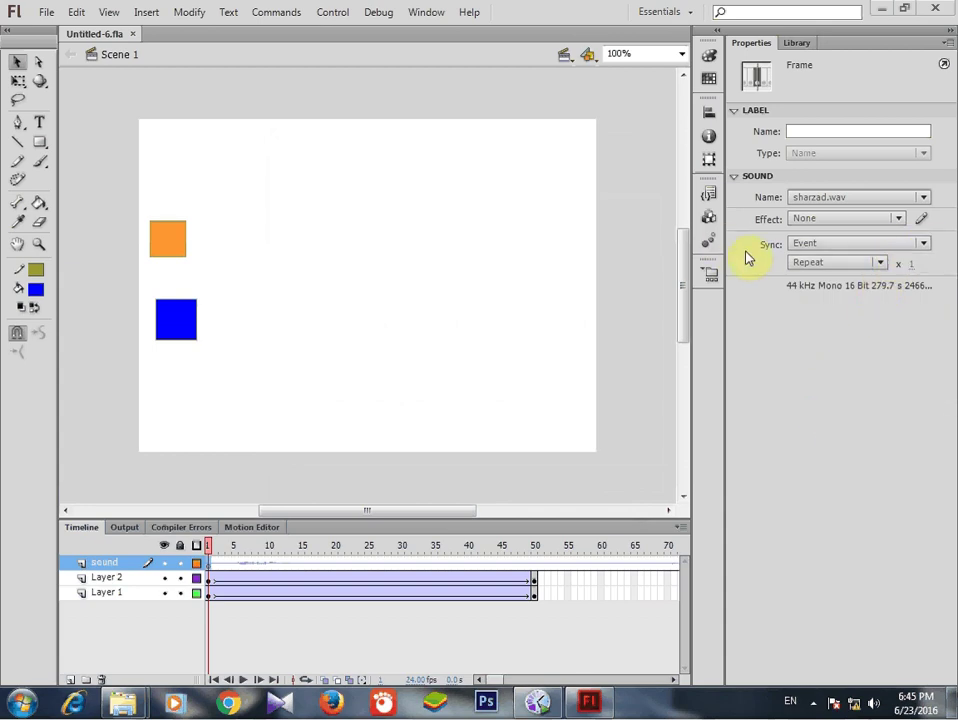
Step: Review the sync options for the sound and choose Event
click(924, 245)
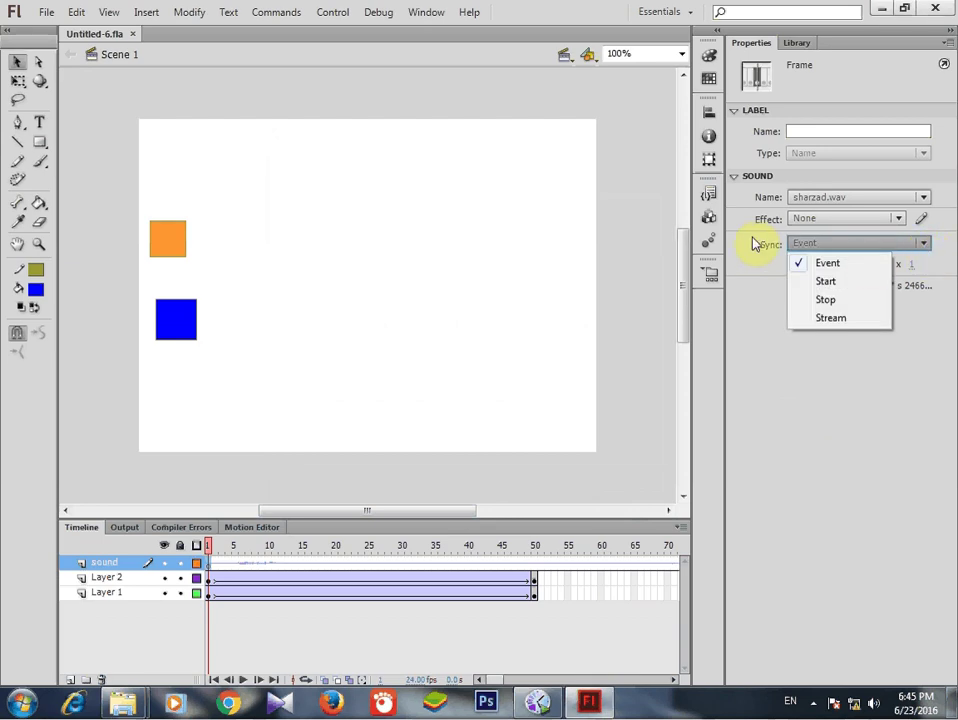
click(827, 265)
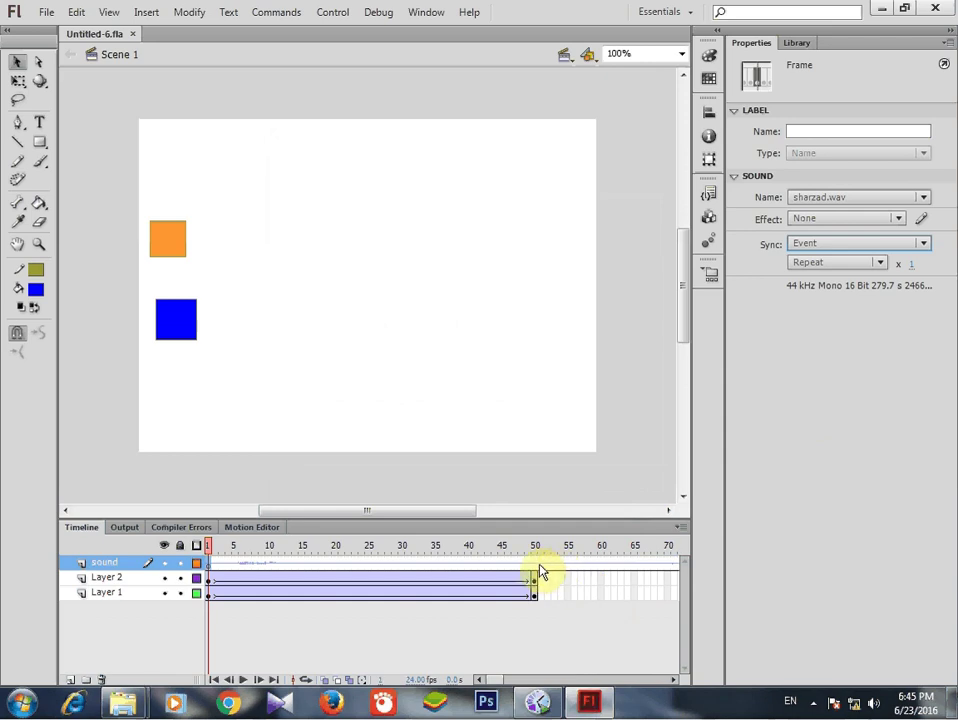
Step: Remove the sound layer's frames from frame 38 to the end of the layer
mouse_move(455, 567)
mouse_down()
mouse_move(660, 572)
mouse_move(682, 562)
mouse_move(436, 567)
mouse_move(450, 565)
mouse_up()
right_click(398, 565)
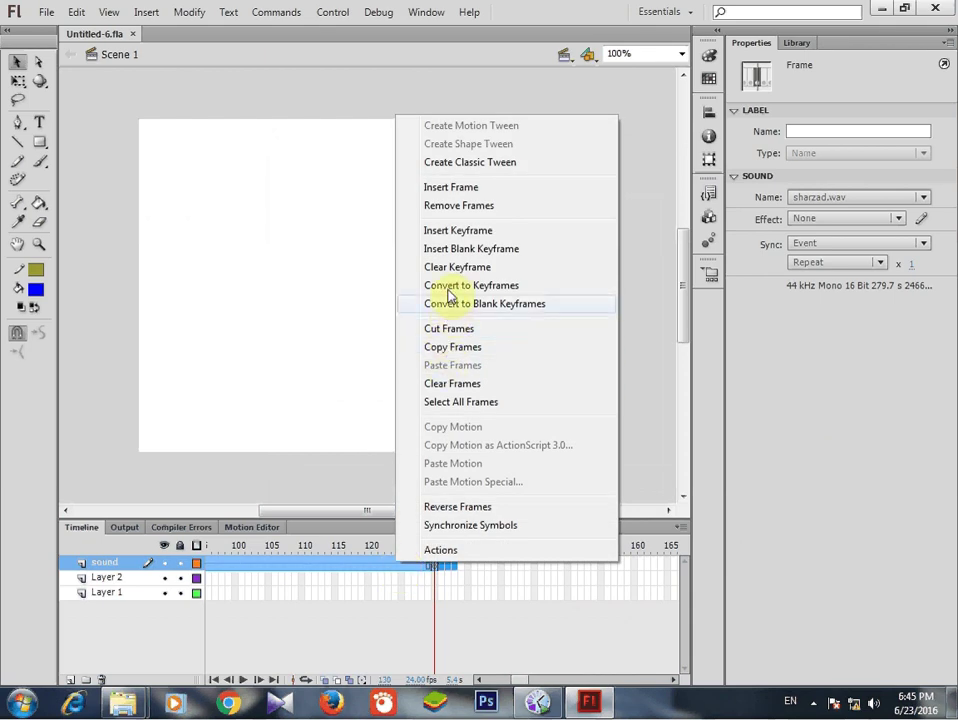
click(450, 207)
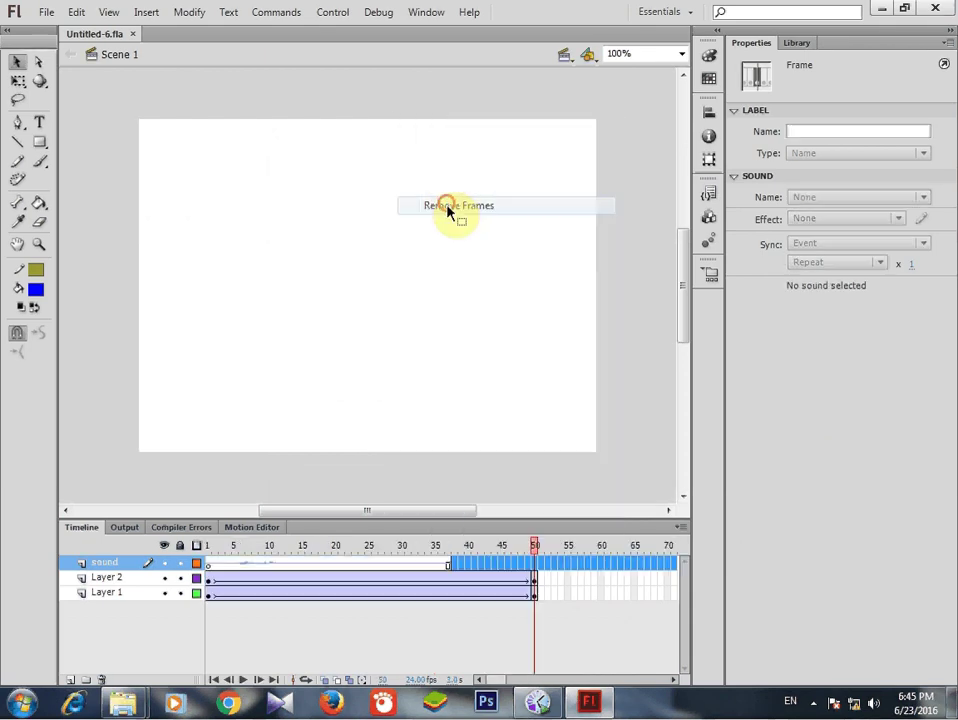
click(425, 633)
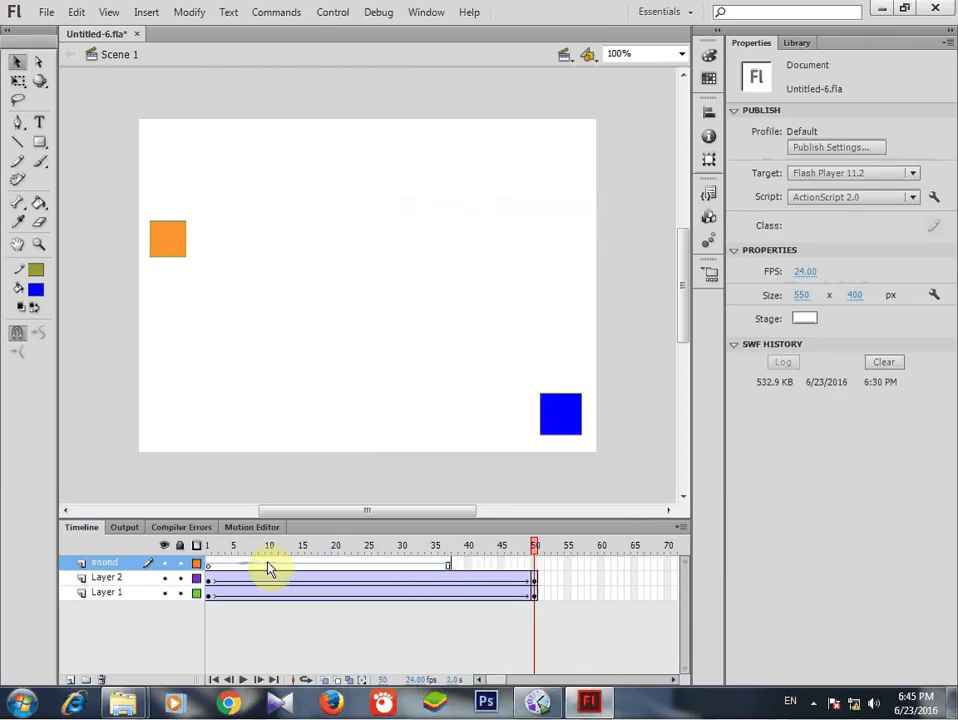
Step: Remove frames 3 to 40 from the sound layer
drag(222, 568, 472, 572)
right_click(400, 561)
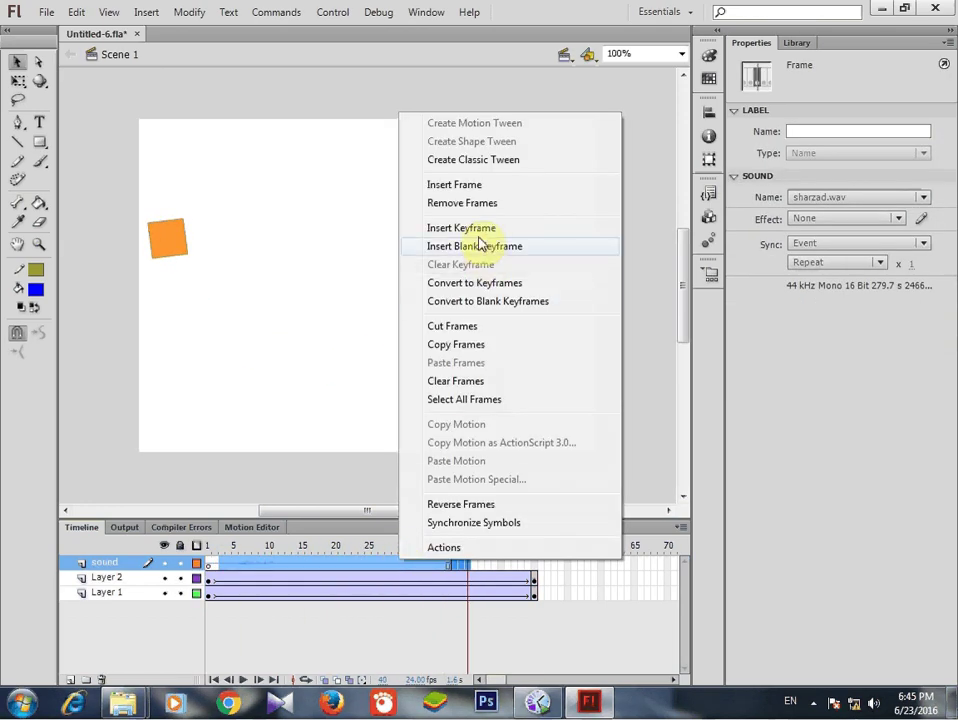
click(463, 204)
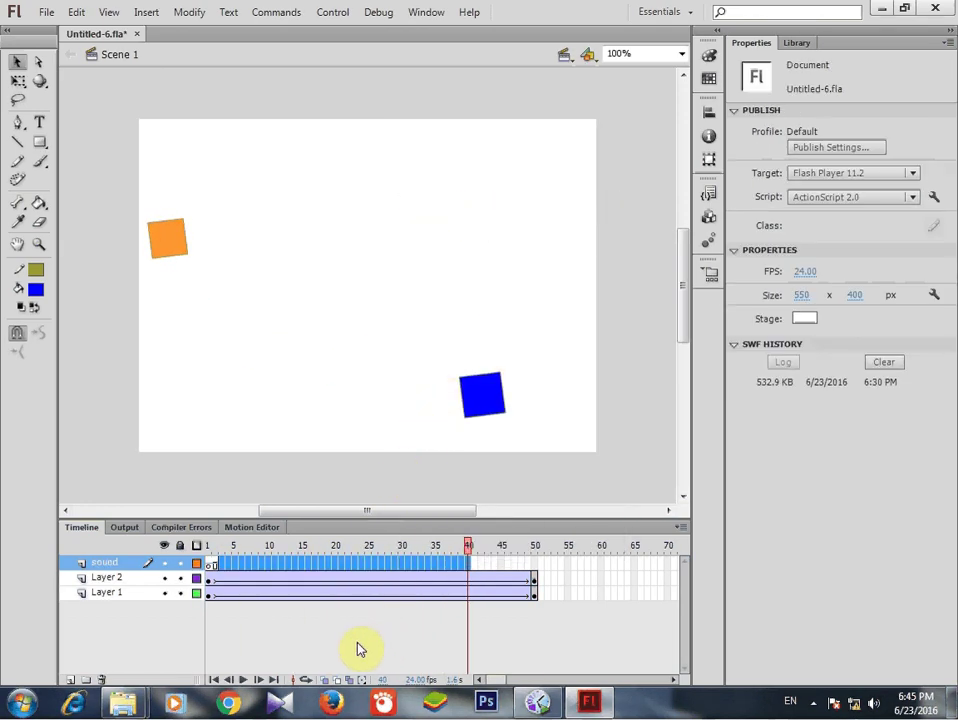
click(305, 612)
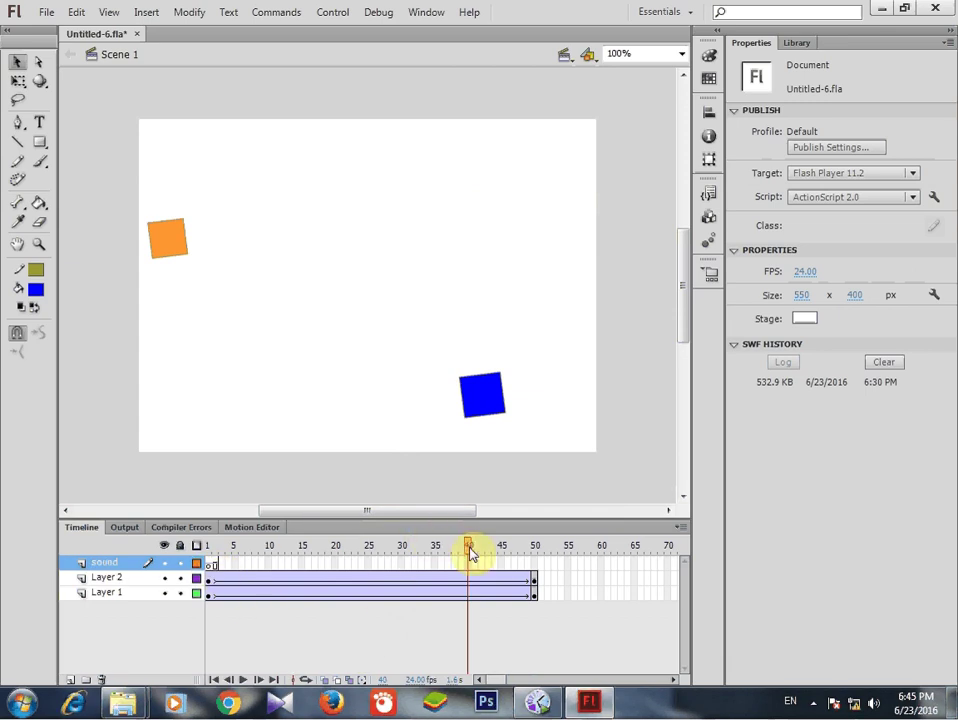
Step: Return the playhead to frame 1, test the movie with the shortened sound layer, and close the preview
drag(471, 555, 209, 557)
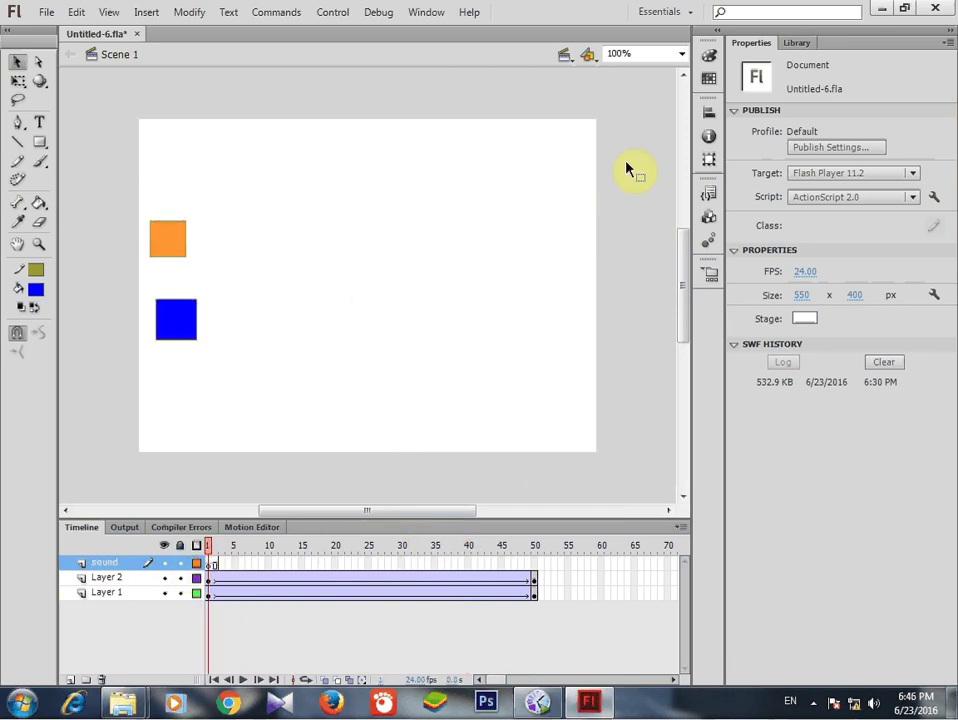
key(ctrl+Return)
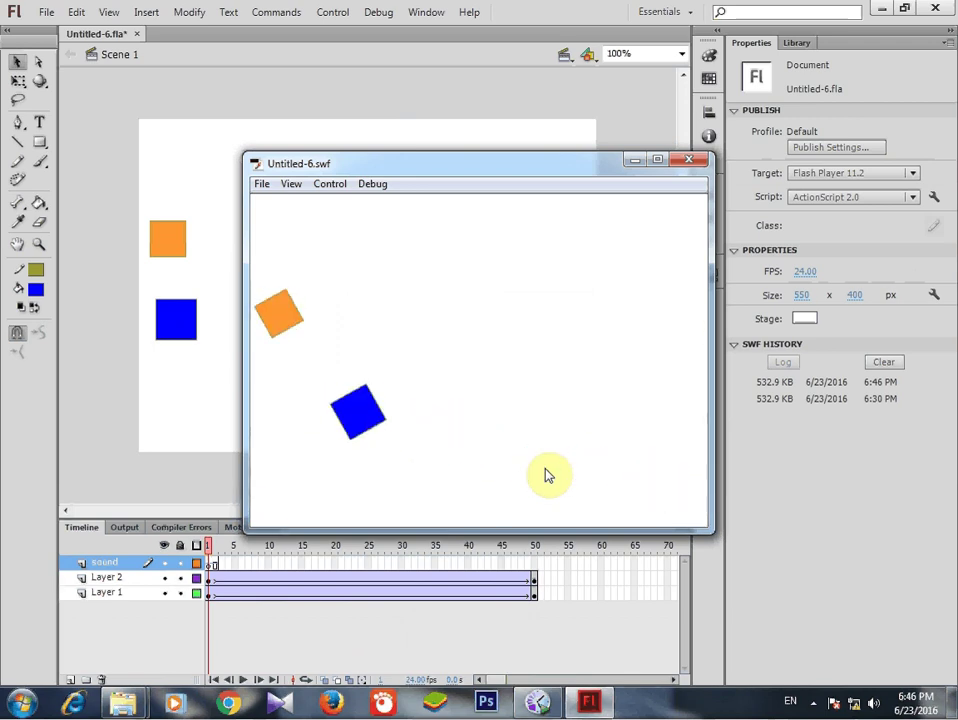
click(688, 165)
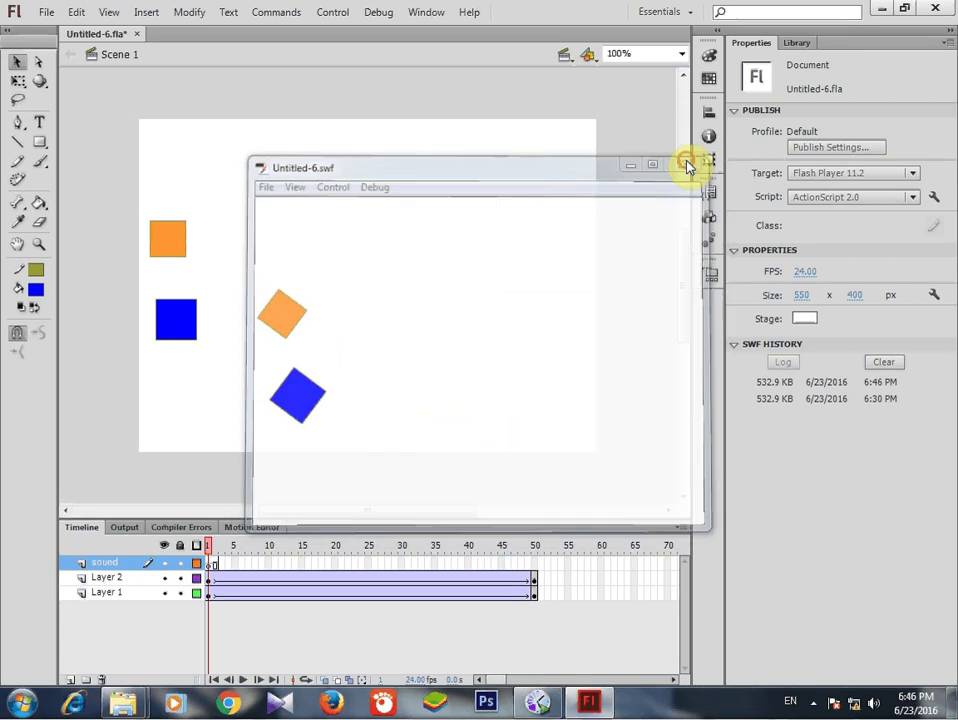
Step: Undo both frame removals on the sound layer and select an empty frame on Layer 2
click(209, 566)
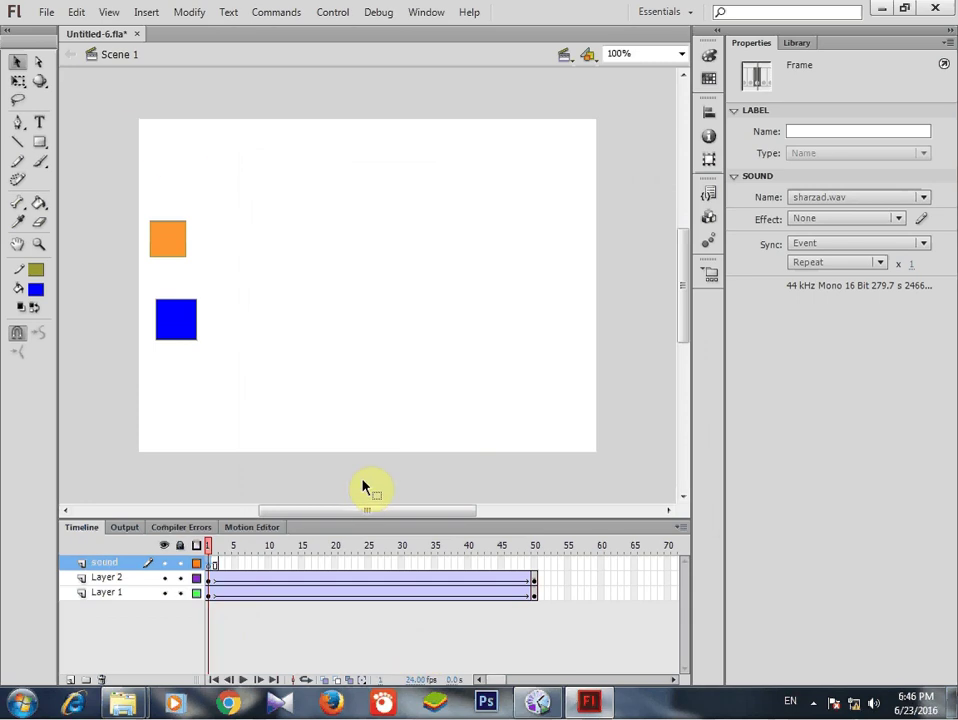
key(Return)
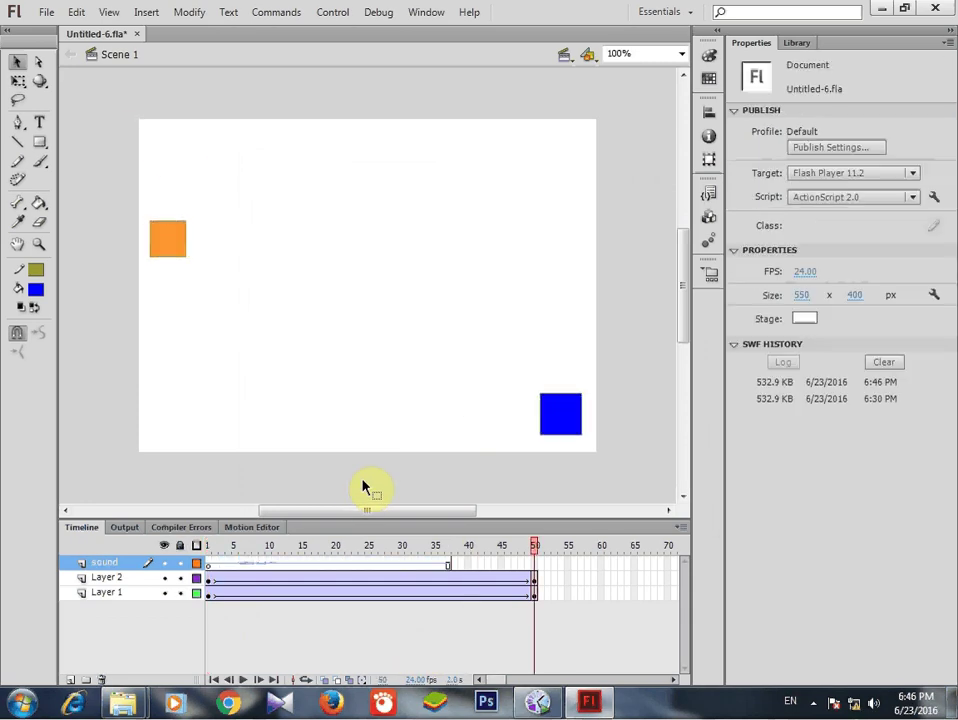
key(F5)
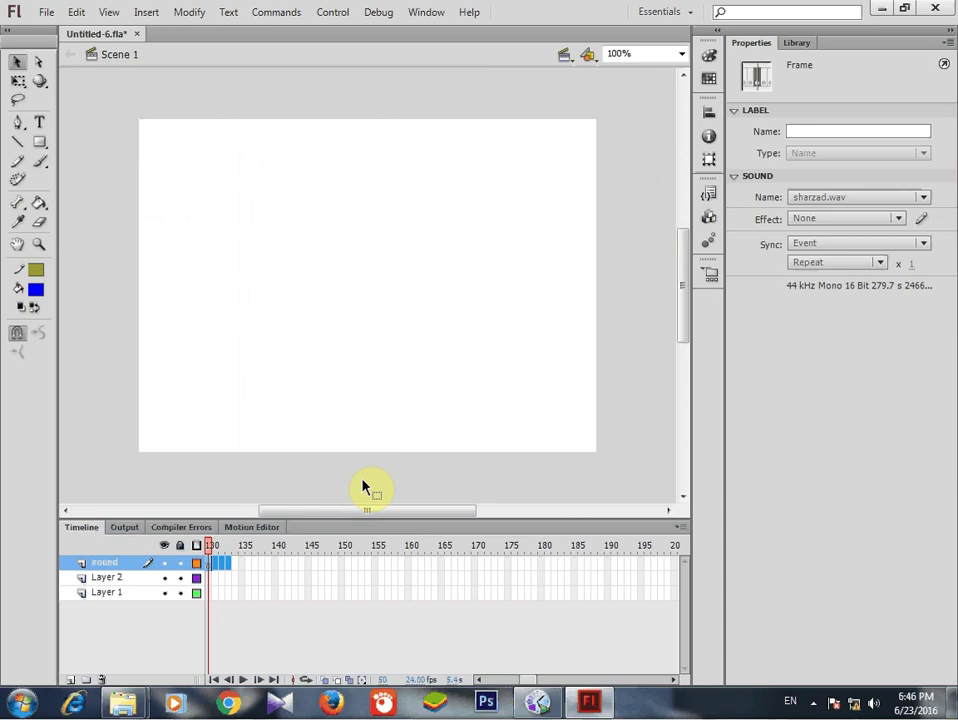
click(414, 578)
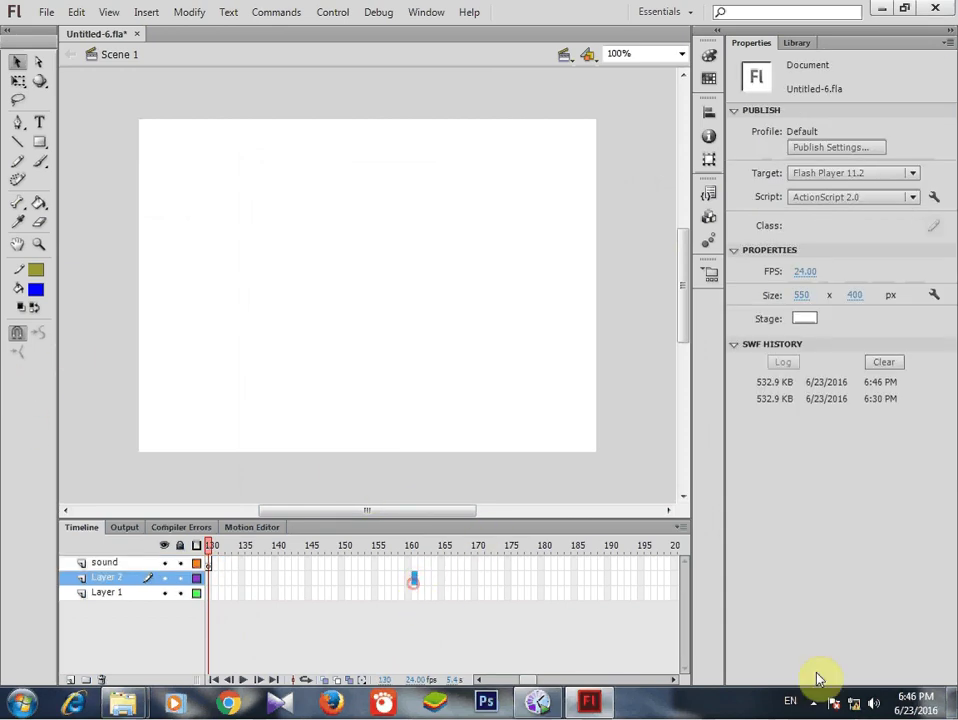
click(815, 702)
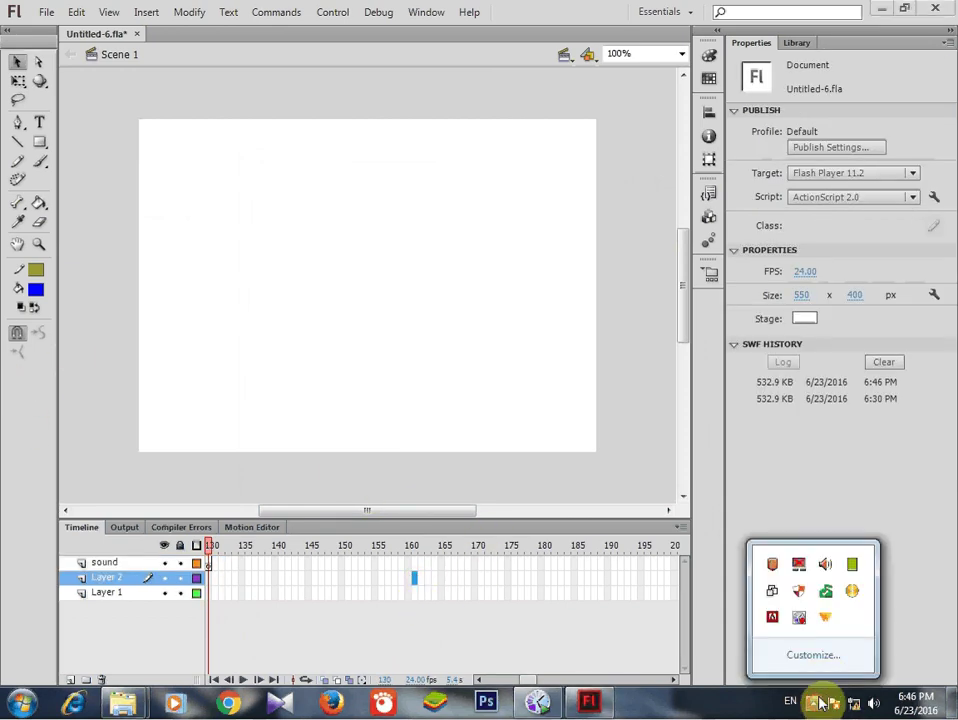
right_click(798, 617)
click(812, 406)
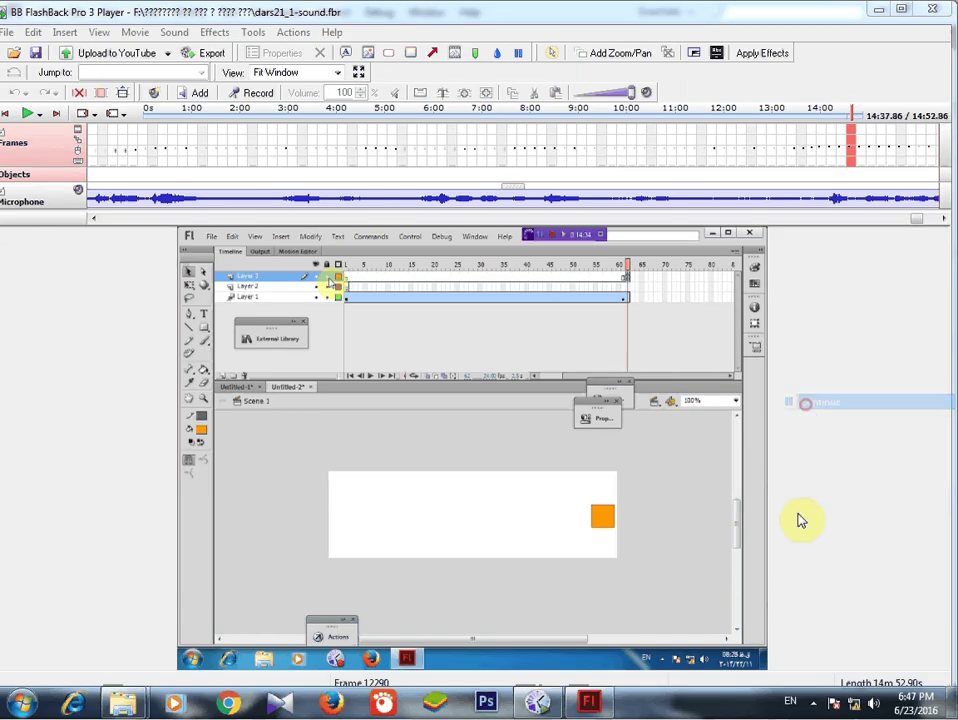
Step: Switch back to Flash and insert a new layer directly above Layer 2
click(589, 702)
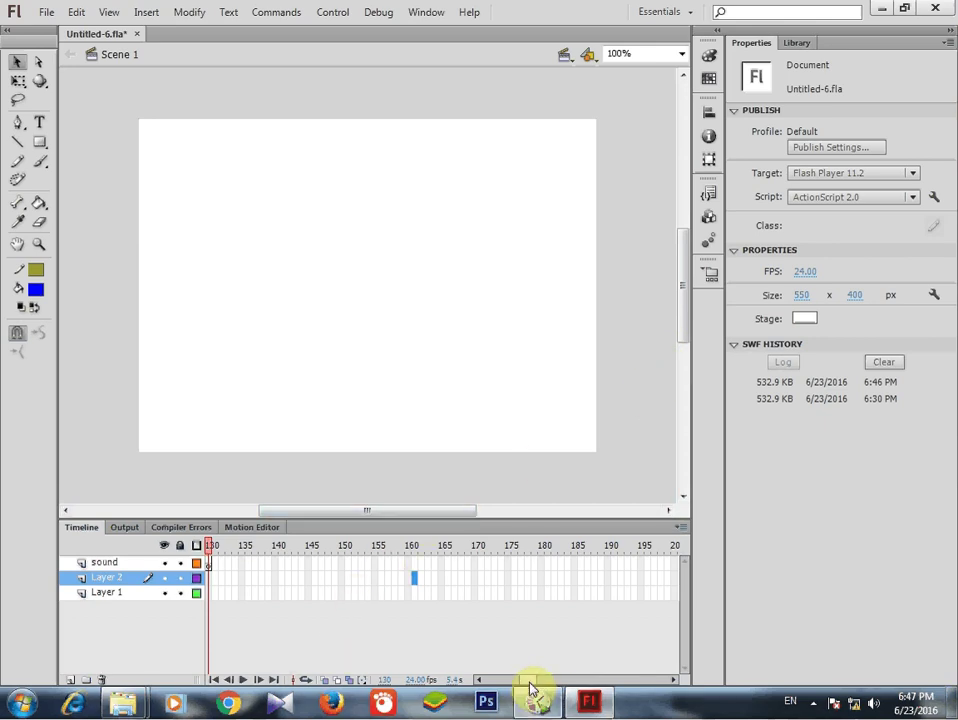
drag(530, 680, 478, 686)
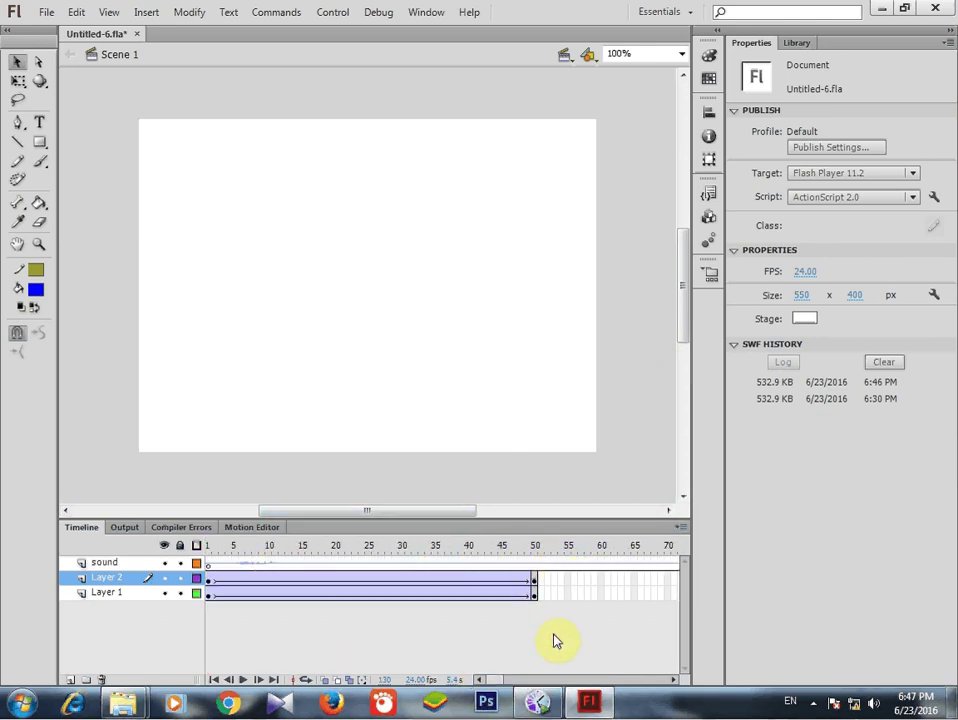
click(70, 680)
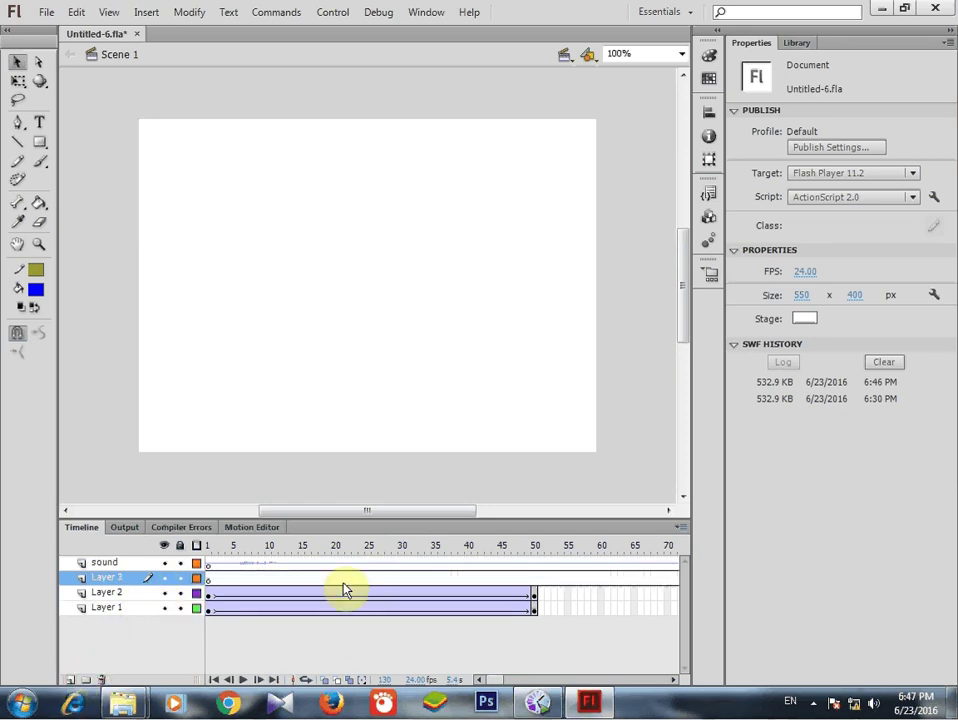
Step: Open the actions for frame 50 of Layer 3 and add a stop() timeline control action
click(537, 579)
right_click(537, 580)
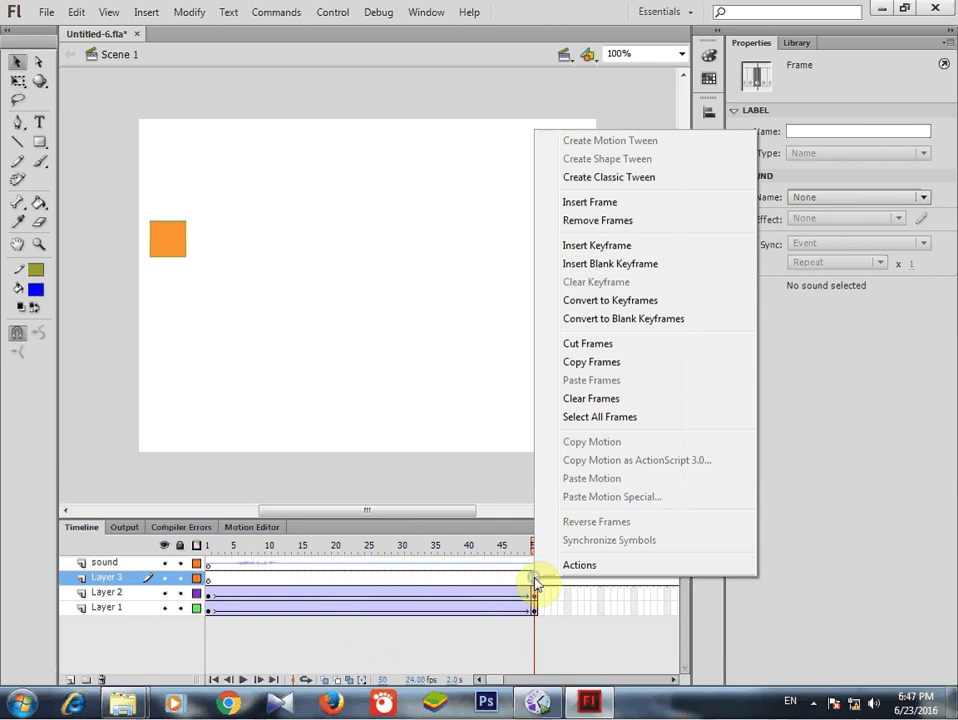
click(578, 566)
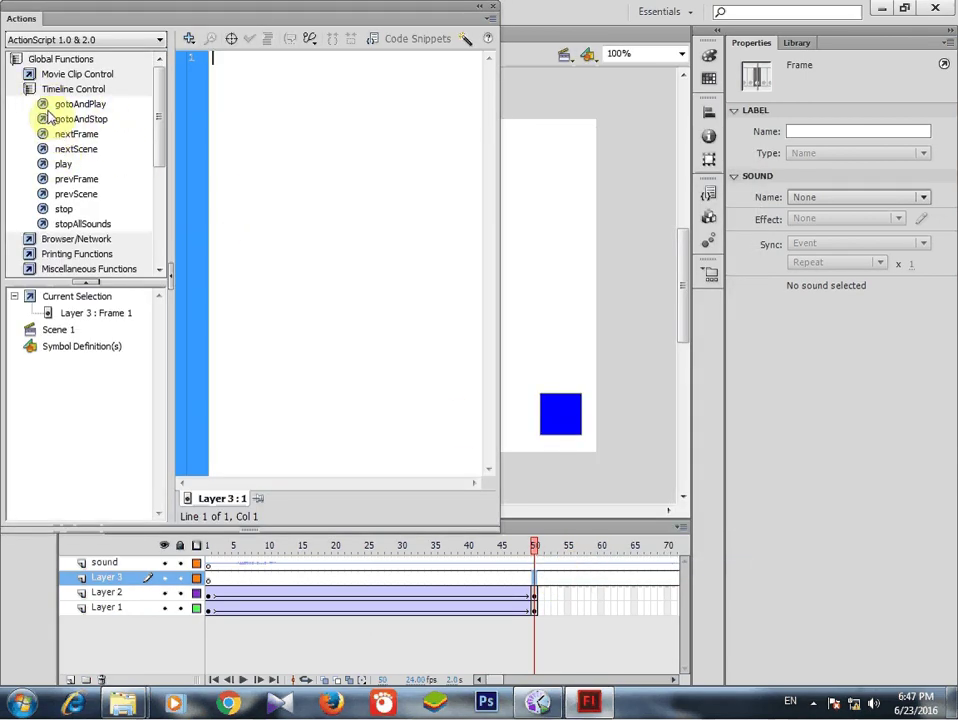
click(44, 209)
double_click(47, 212)
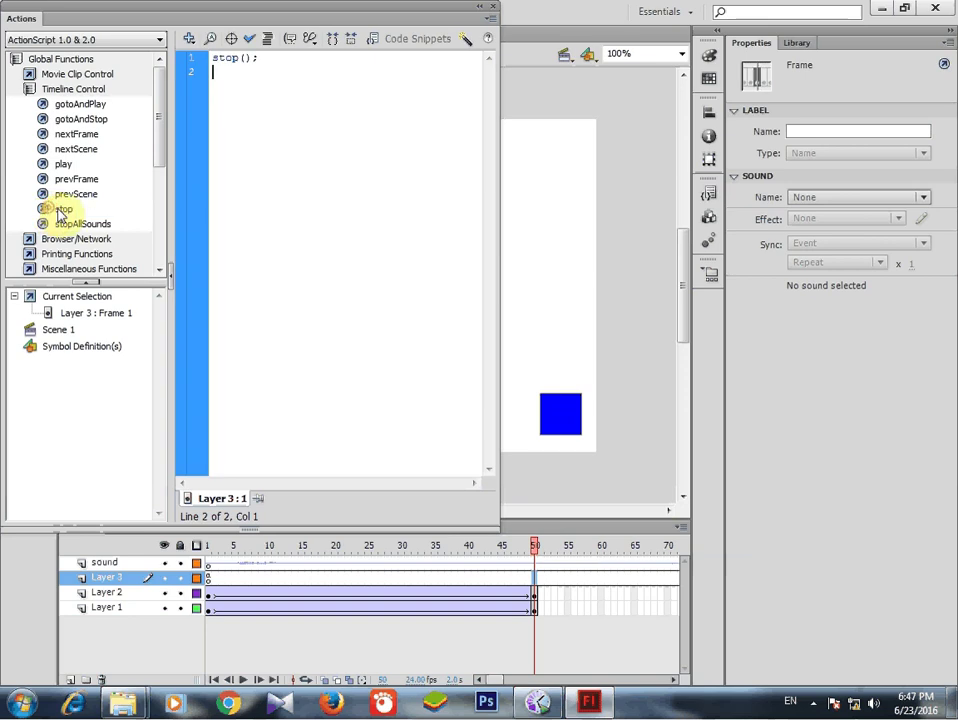
Step: Close the frame actions, test the movie with the new stop() action, and close the preview
click(492, 12)
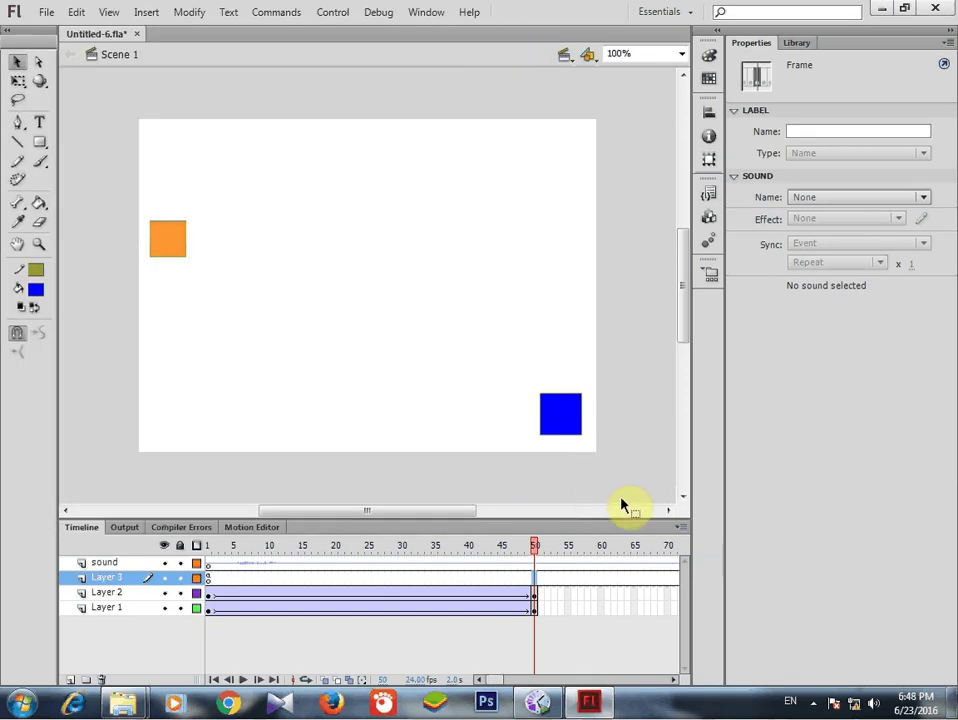
key(ctrl+Return)
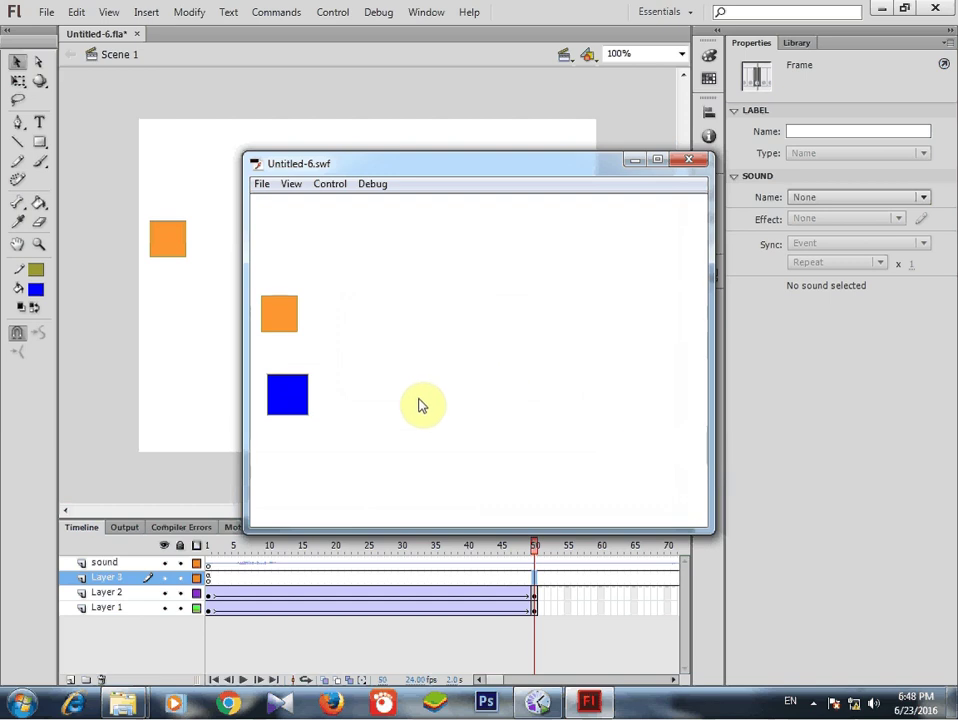
drag(421, 169, 376, 132)
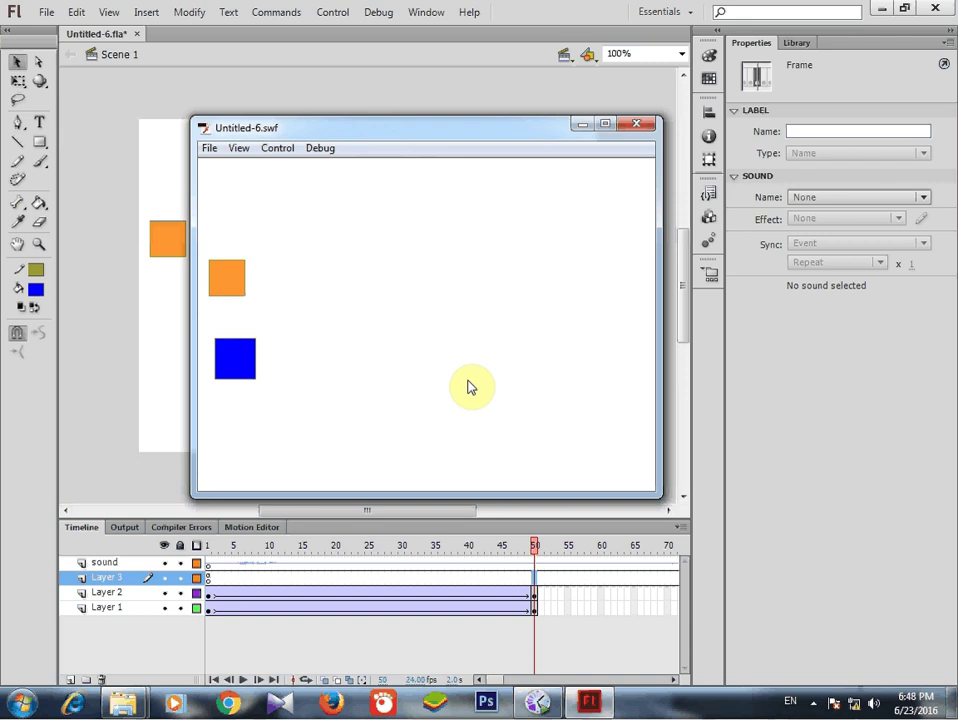
click(636, 123)
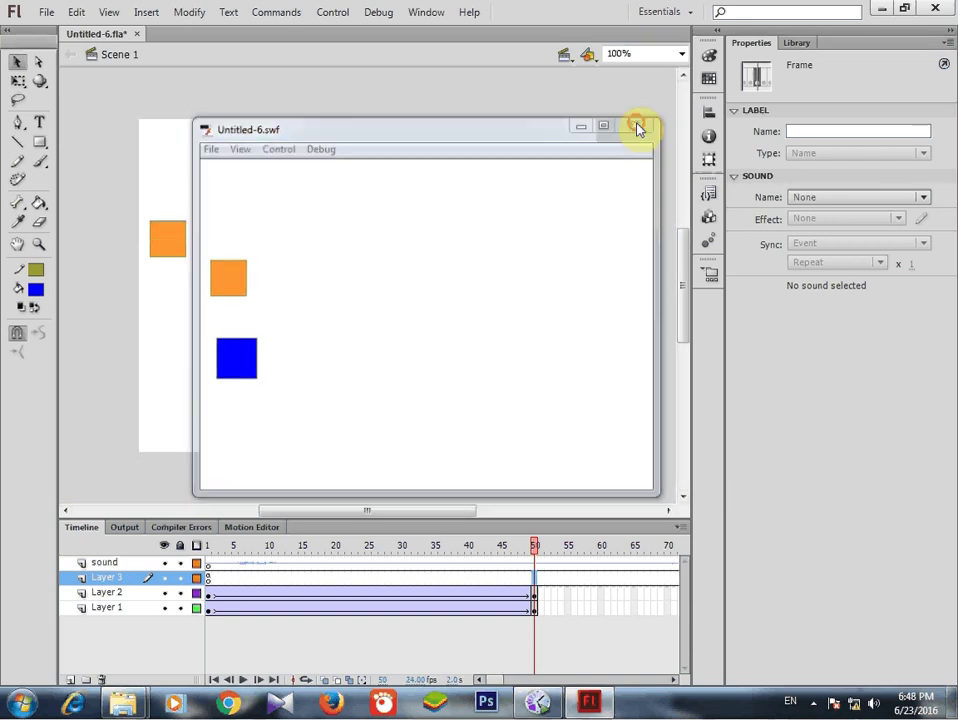
Step: Play the timeline from frame 1 of Layer 3 and return the playhead to frame 1
click(209, 580)
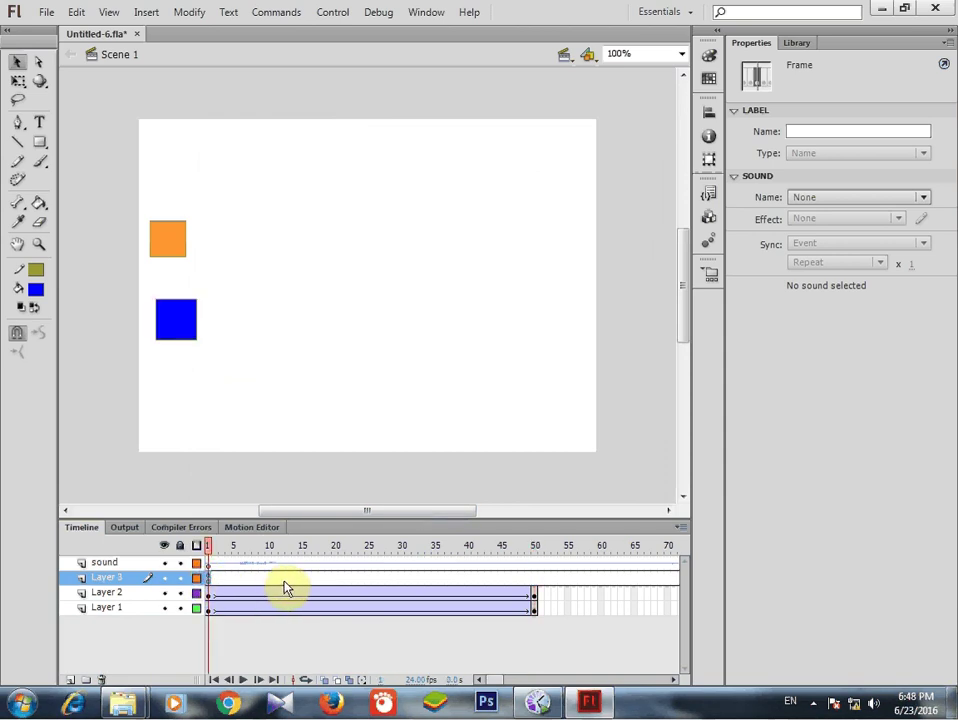
key(Return)
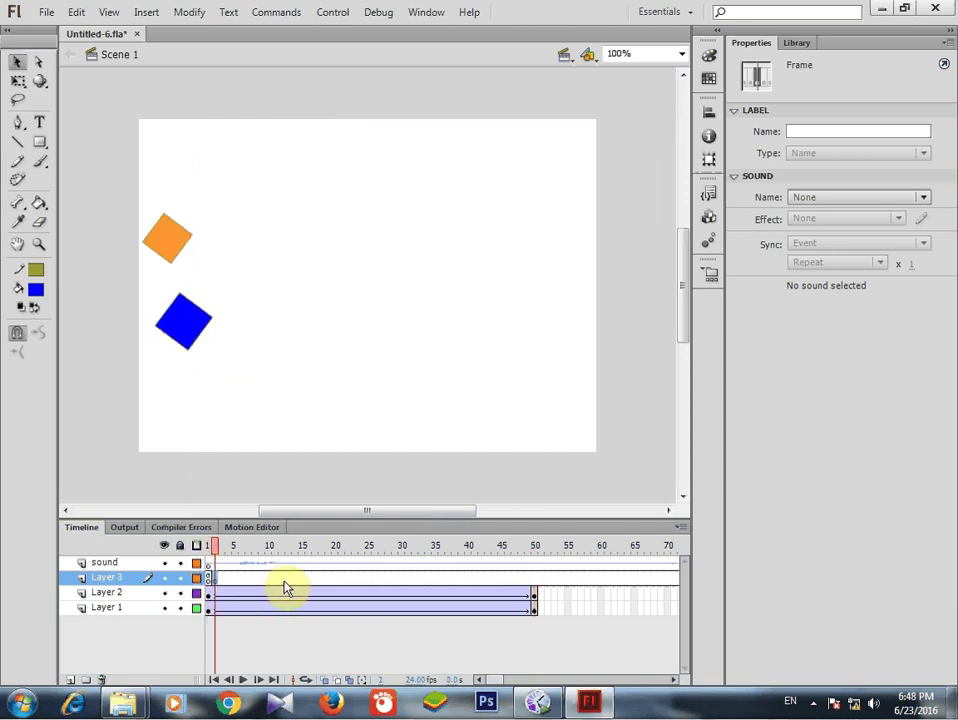
key(comma)
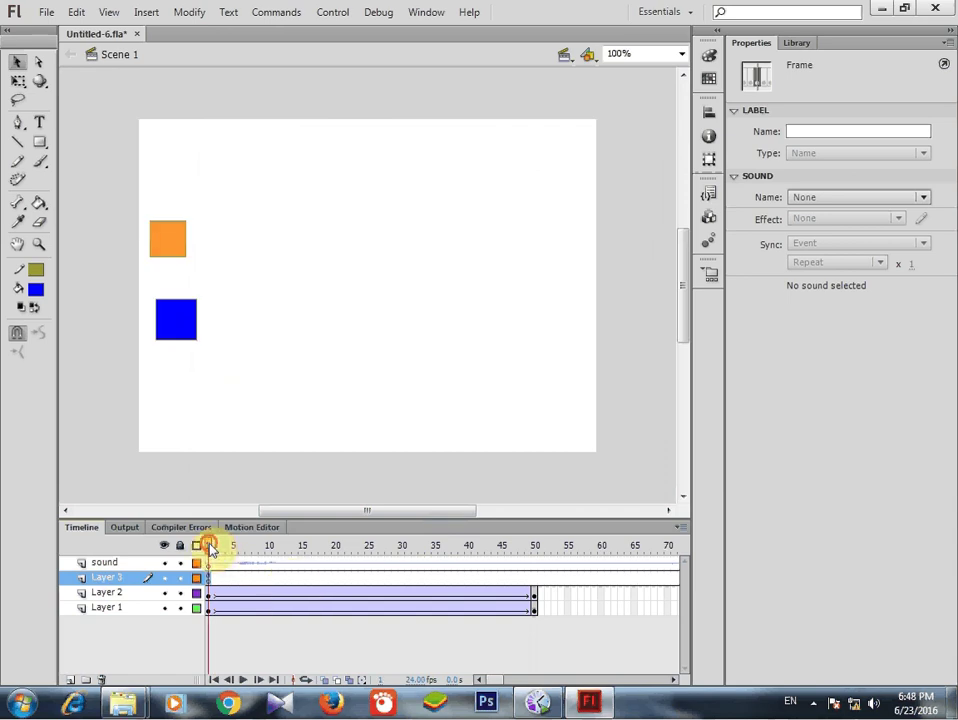
mouse_move(210, 548)
mouse_down()
mouse_move(515, 556)
mouse_move(208, 552)
mouse_up()
Step: Insert a keyframe at frame 50 of Layer 3 and add a stop() timeline control action to it
click(534, 582)
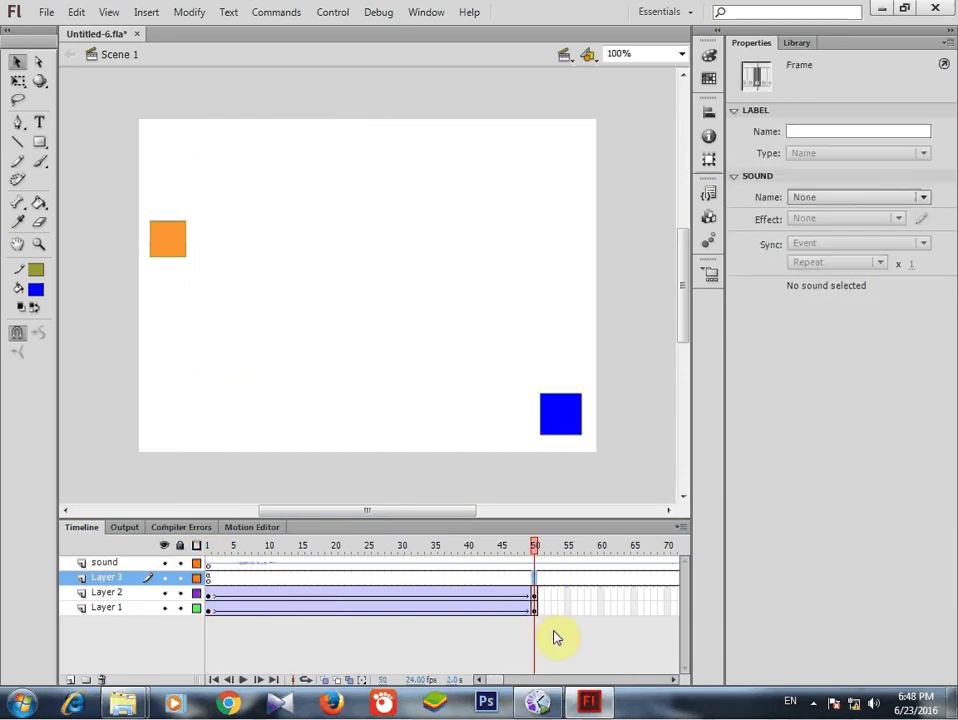
right_click(541, 592)
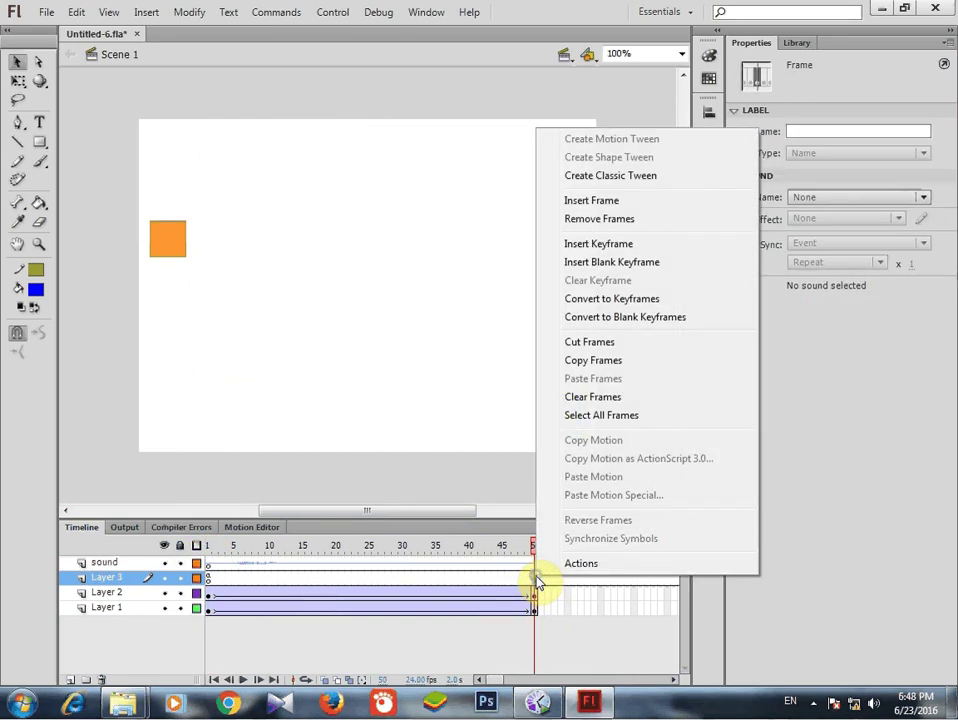
click(590, 244)
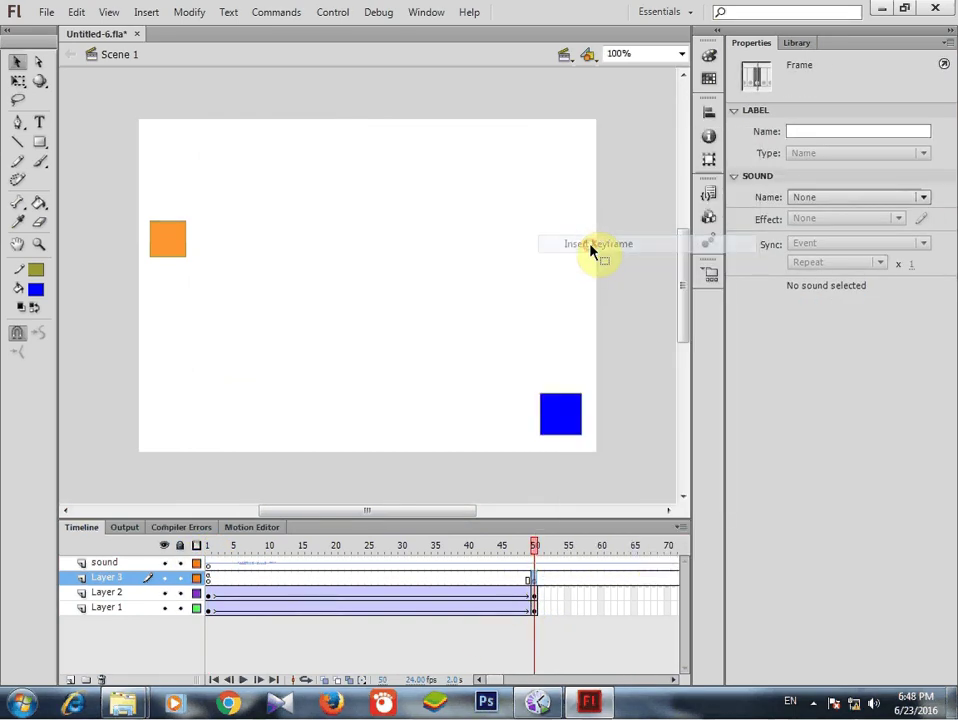
right_click(534, 583)
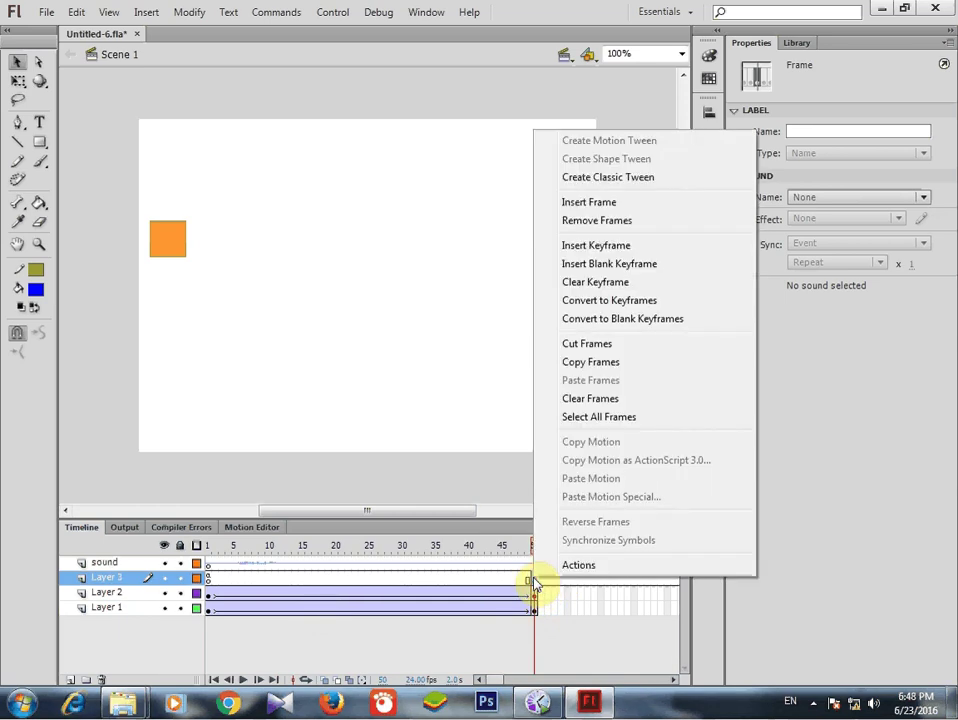
click(578, 565)
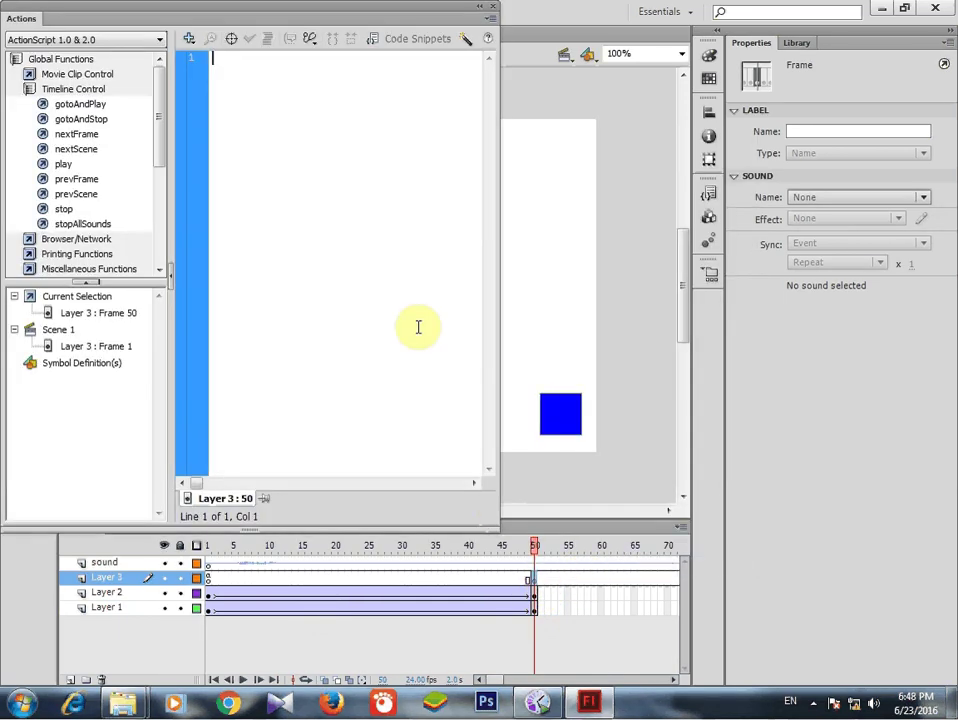
double_click(63, 211)
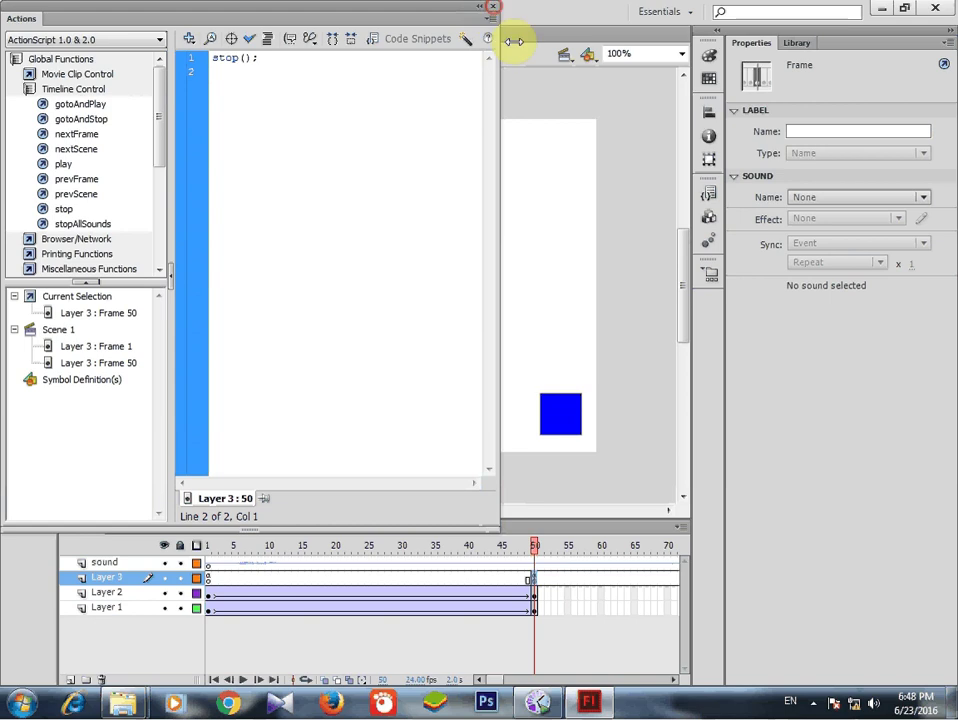
click(492, 6)
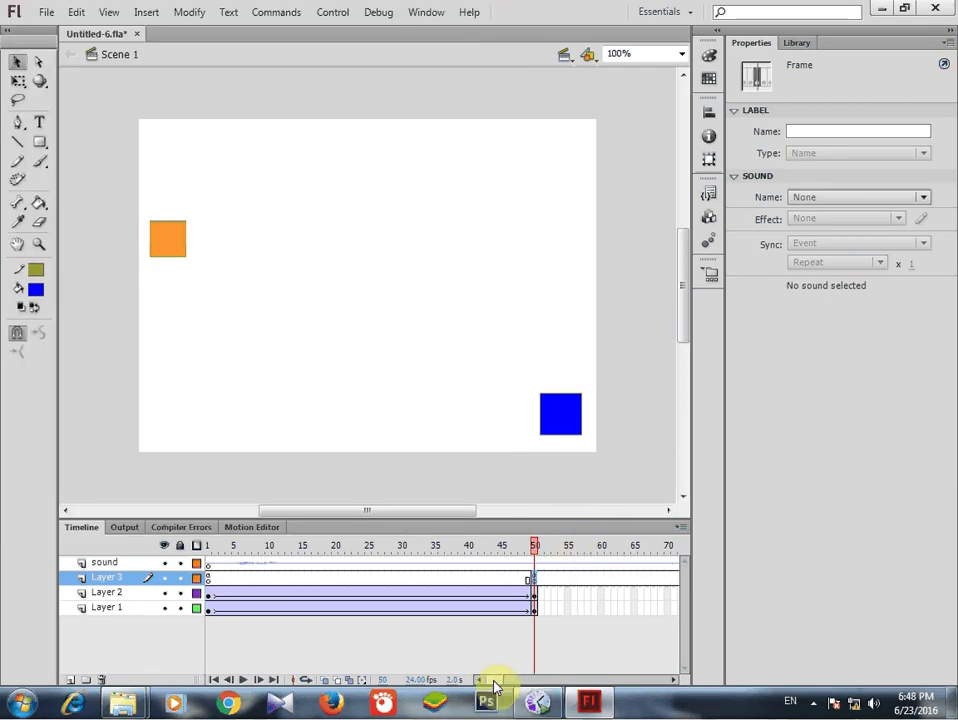
Step: Deselect the frames, test the movie with the frame 50 keyframe in place, and close the preview
mouse_move(494, 685)
mouse_down()
mouse_move(513, 688)
mouse_move(476, 690)
mouse_up()
click(560, 635)
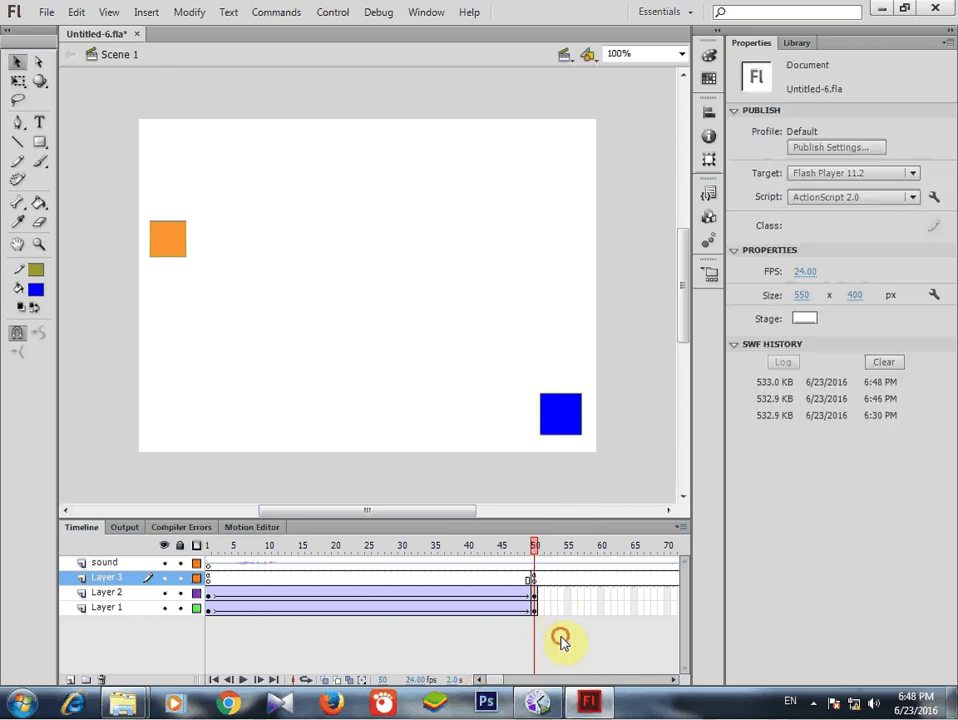
click(537, 586)
click(562, 633)
key(ctrl+Return)
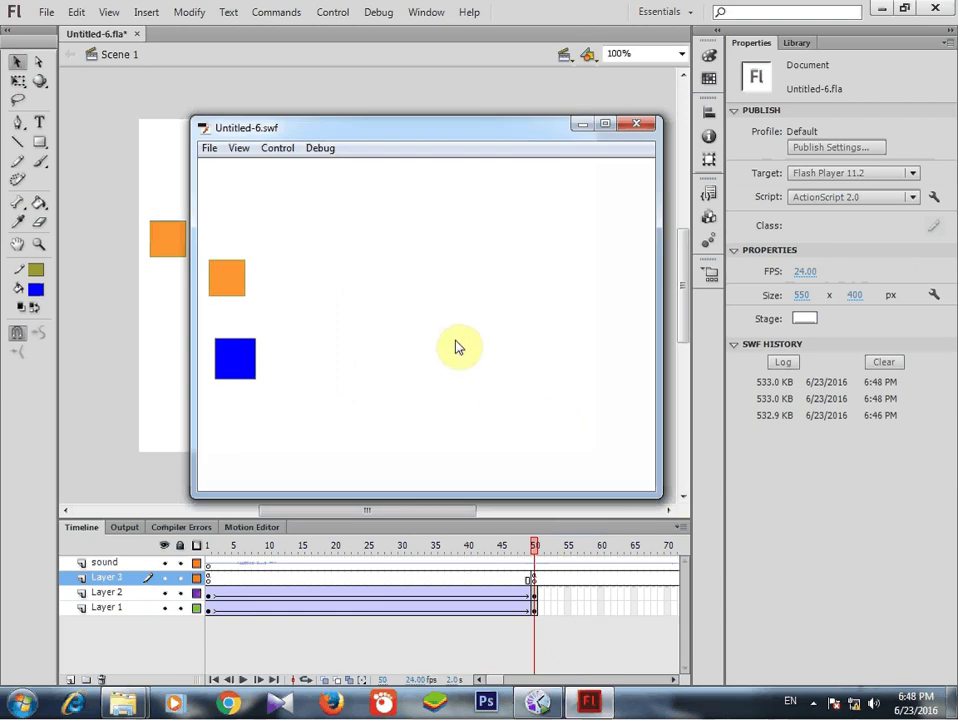
drag(385, 128, 375, 92)
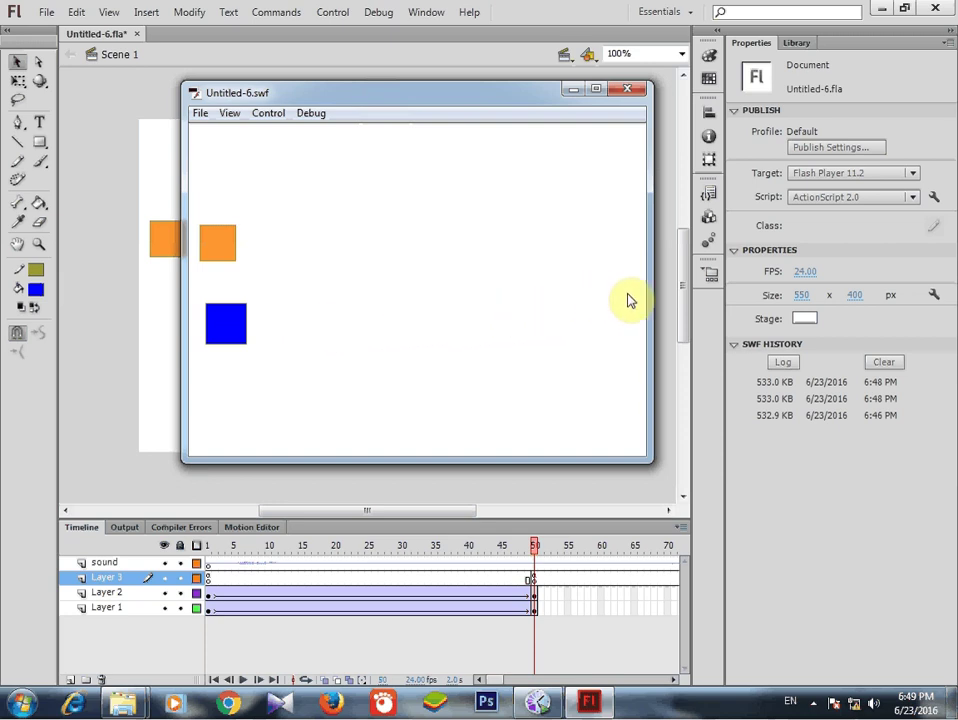
click(632, 93)
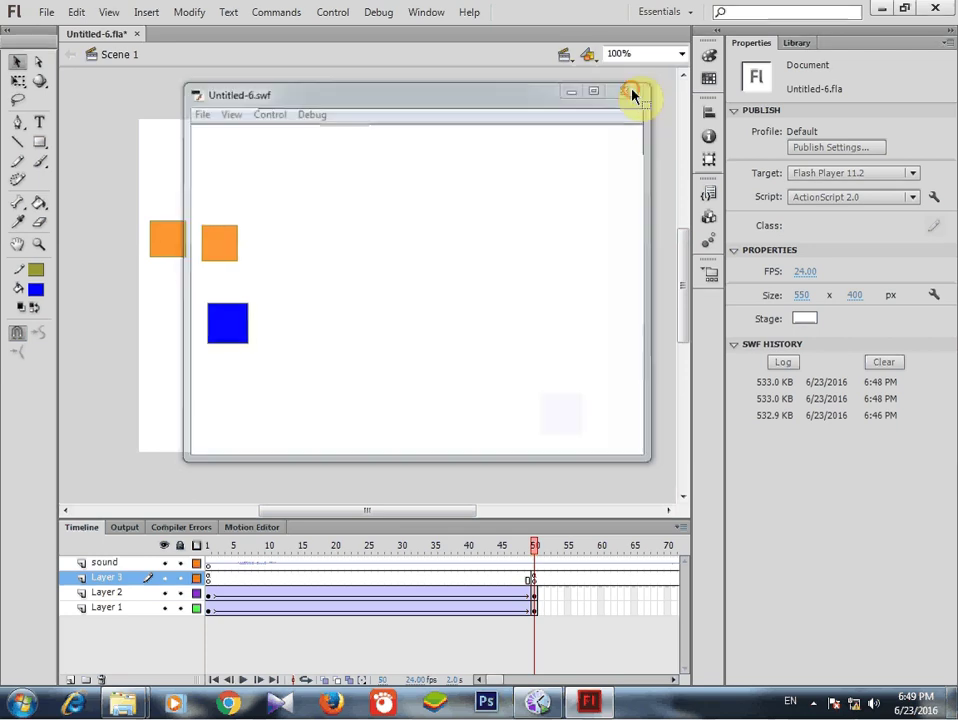
click(209, 610)
click(212, 580)
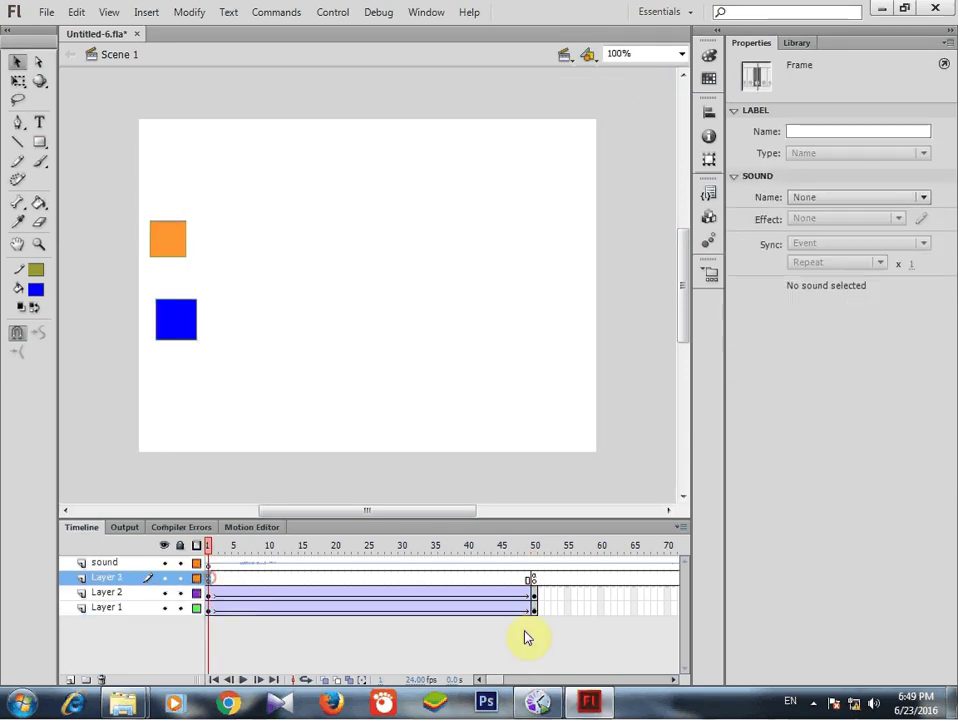
click(813, 702)
right_click(800, 620)
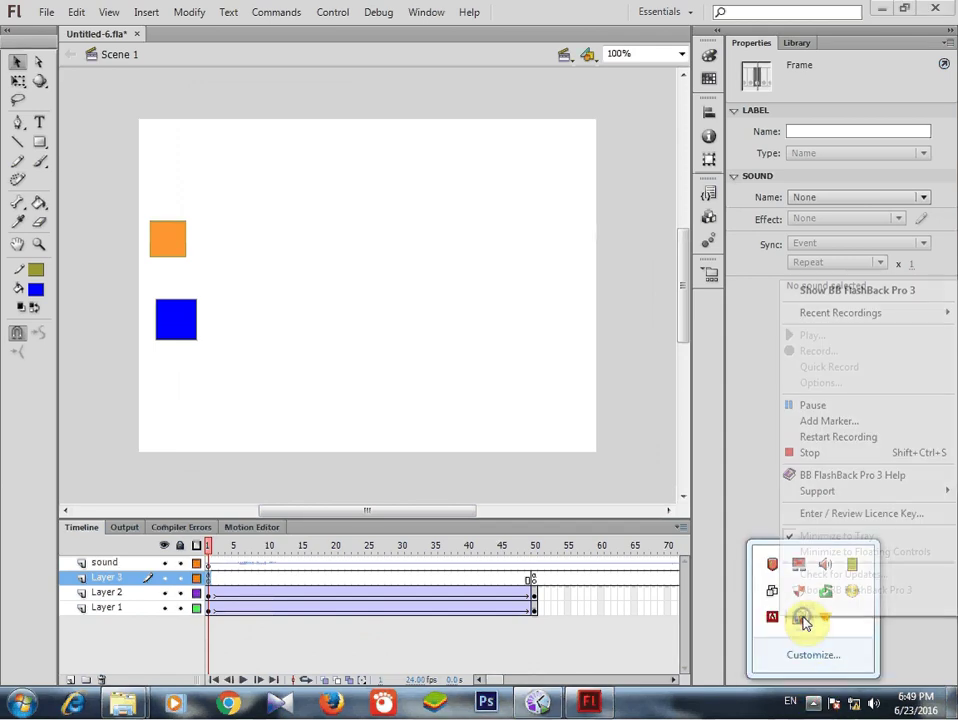
click(812, 405)
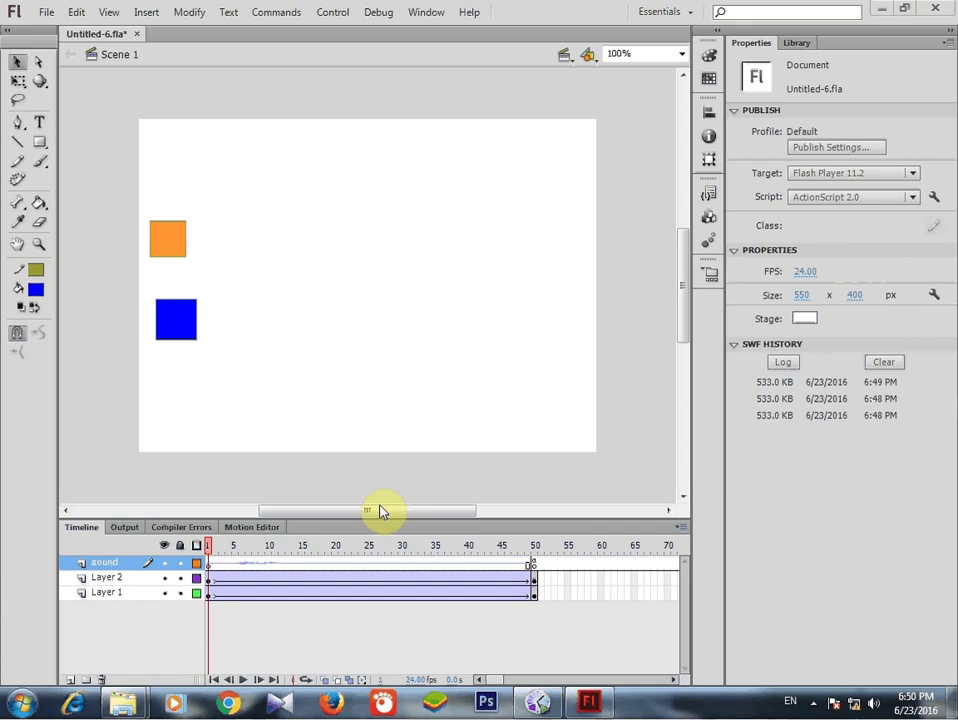
Step: Choose Event as the sync for sharzad.wav on frame 1 of the sound layer
click(209, 564)
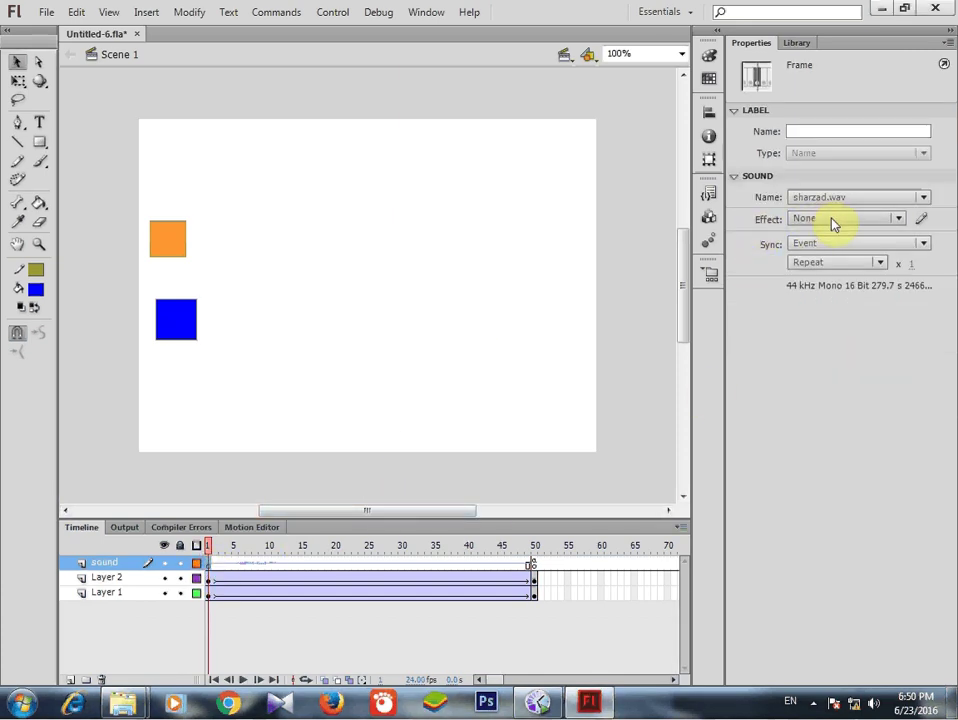
click(921, 243)
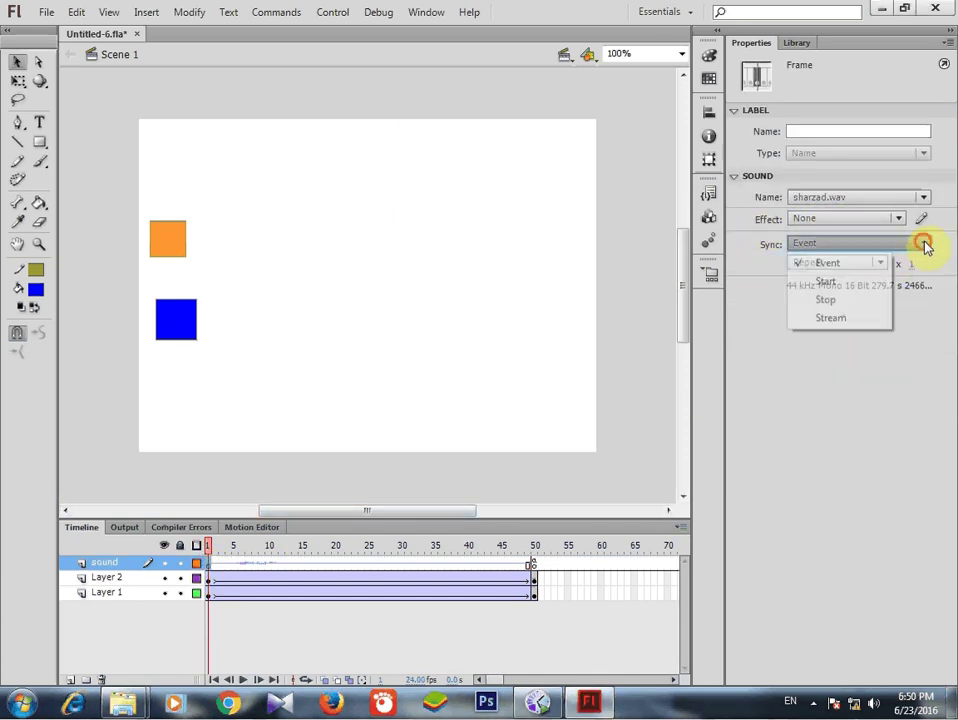
click(836, 264)
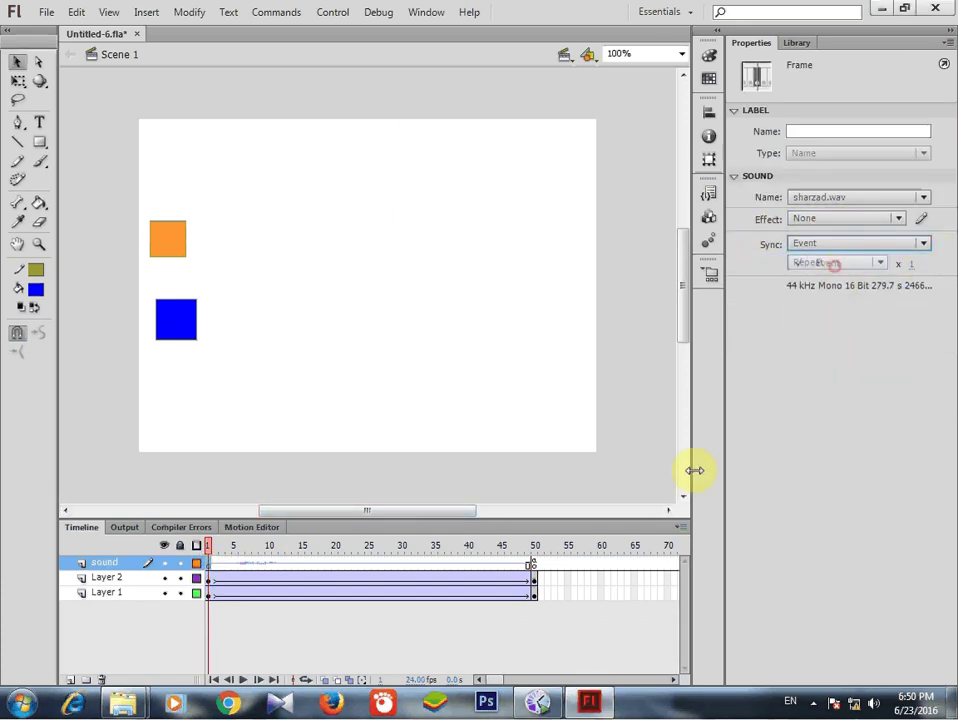
Step: Inspect the actions on frame 50 of the sound layer, test the movie, and close the preview
click(534, 565)
right_click(534, 565)
click(578, 551)
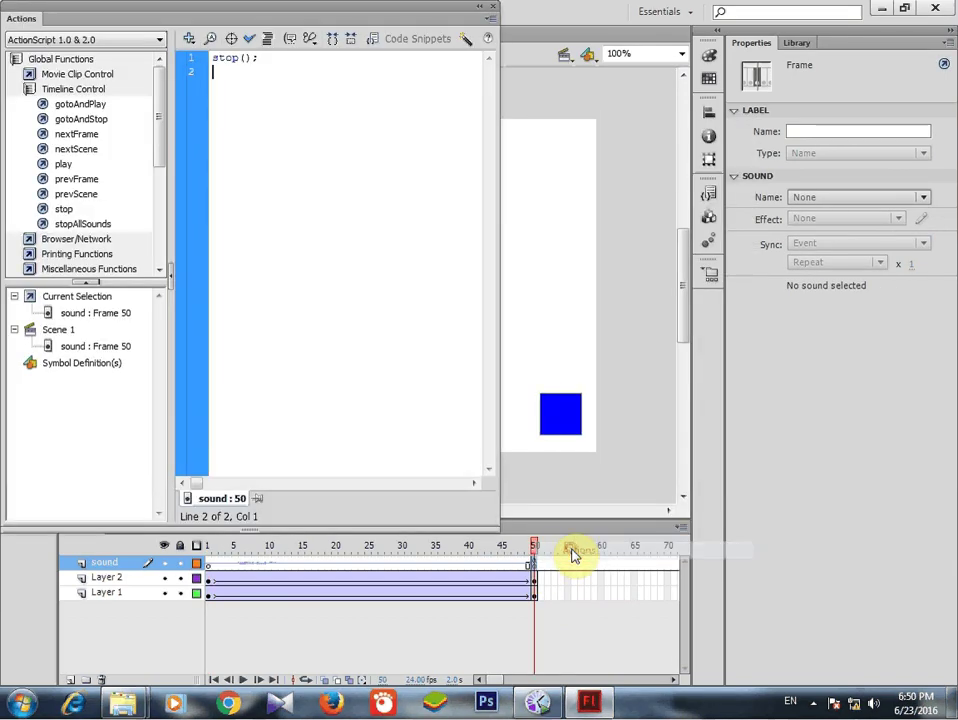
click(492, 6)
key(ctrl+Return)
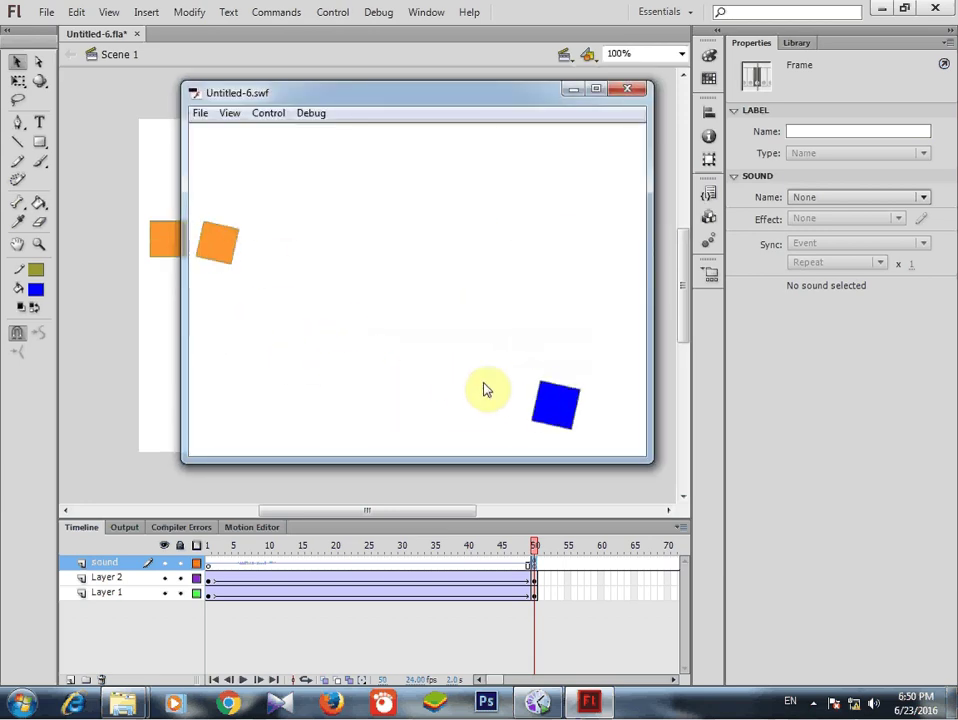
click(630, 91)
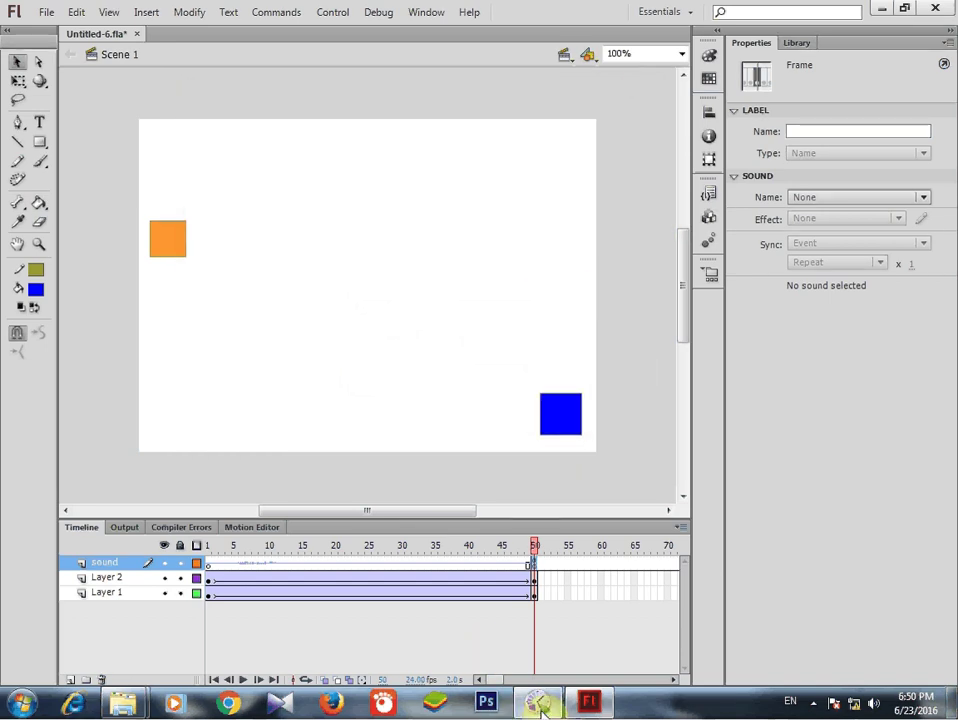
click(813, 702)
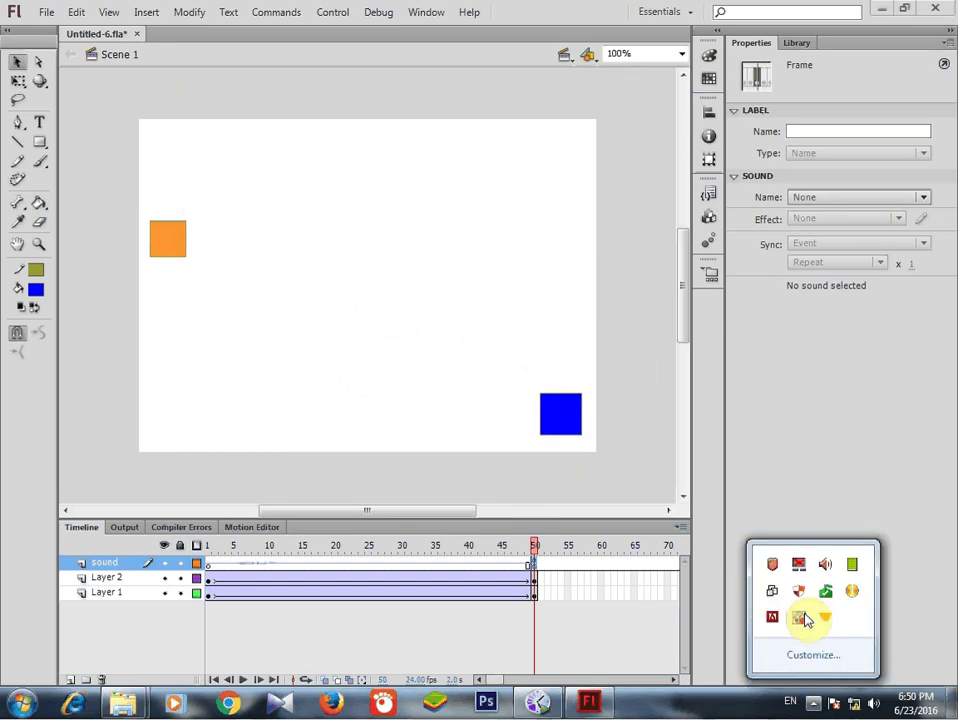
right_click(799, 619)
click(795, 398)
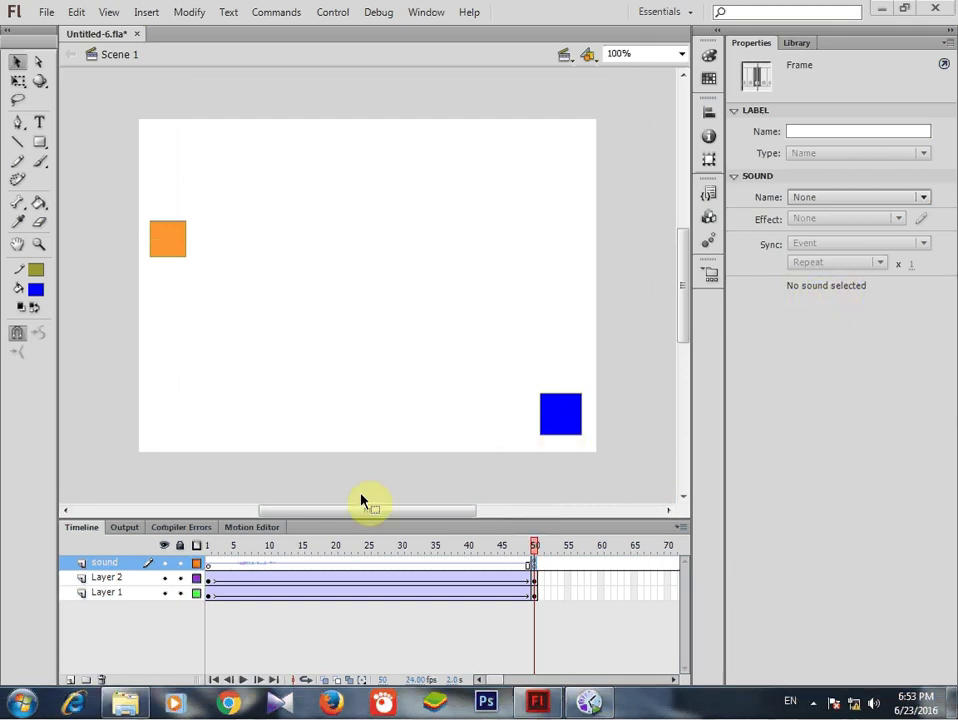
Step: Insert a new layer above the sound layer and select its first frame
click(209, 565)
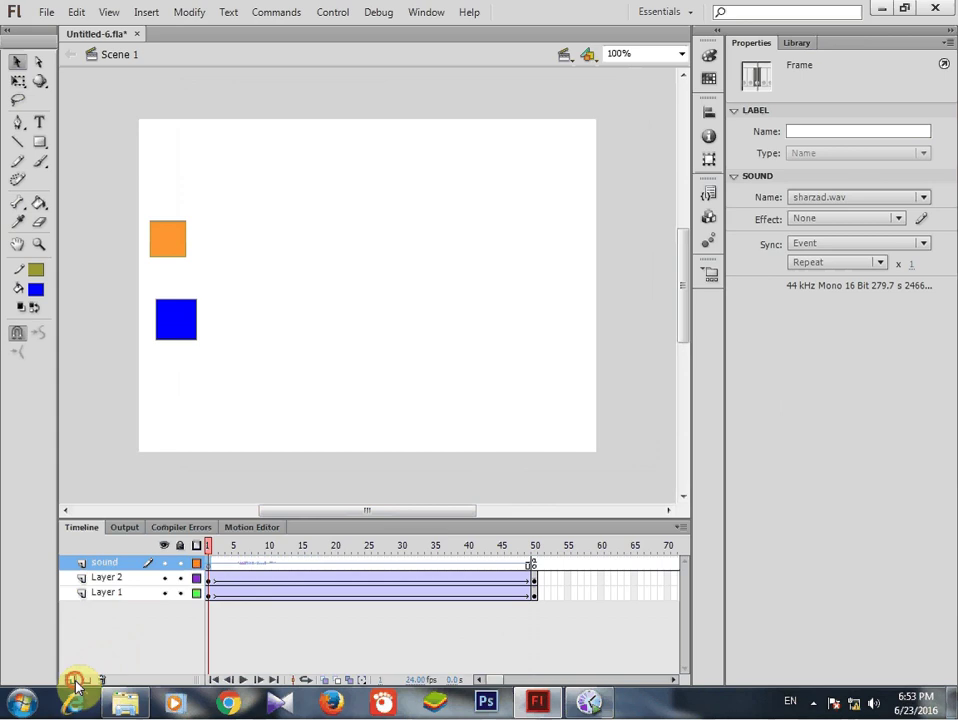
click(70, 679)
click(210, 565)
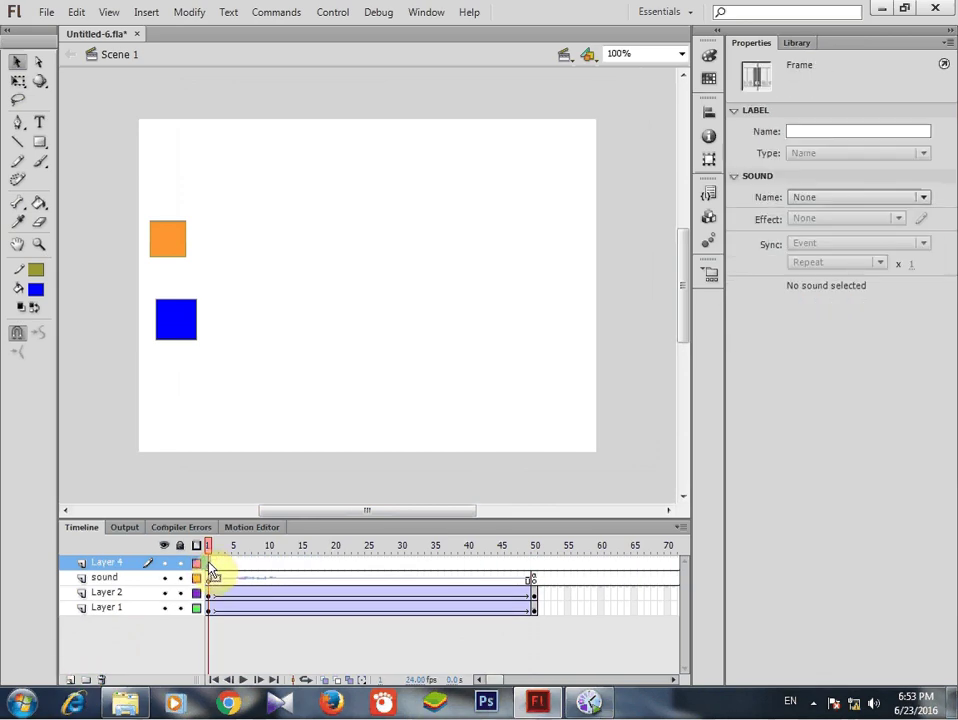
Step: Compare the sound settings of frame 1 on the new layer and the sound layer, and examine the available sync options
click(209, 574)
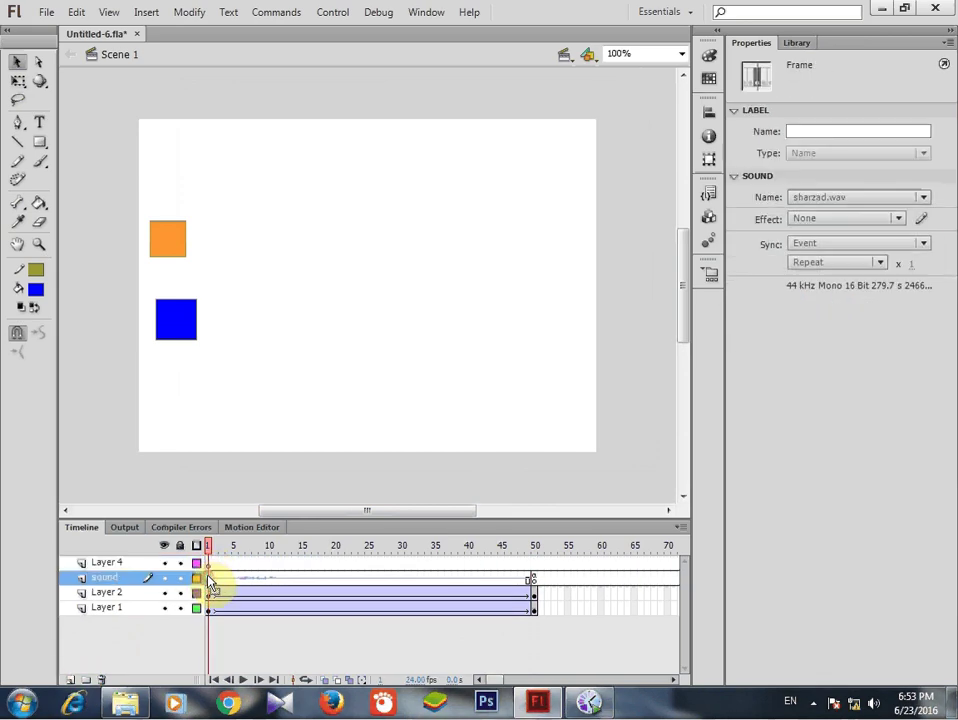
click(209, 565)
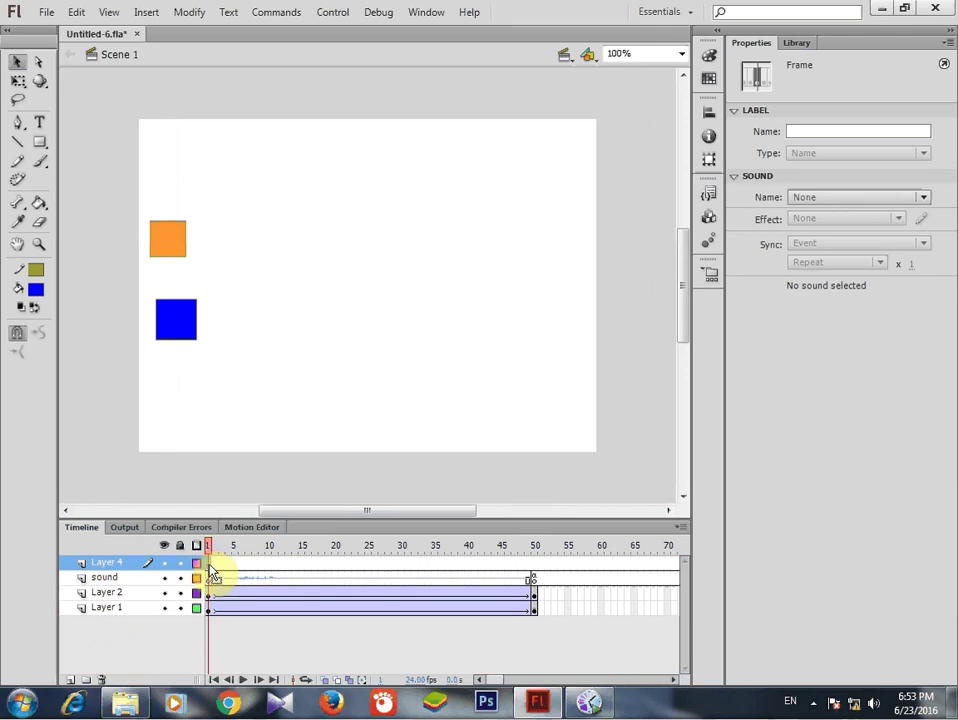
click(210, 580)
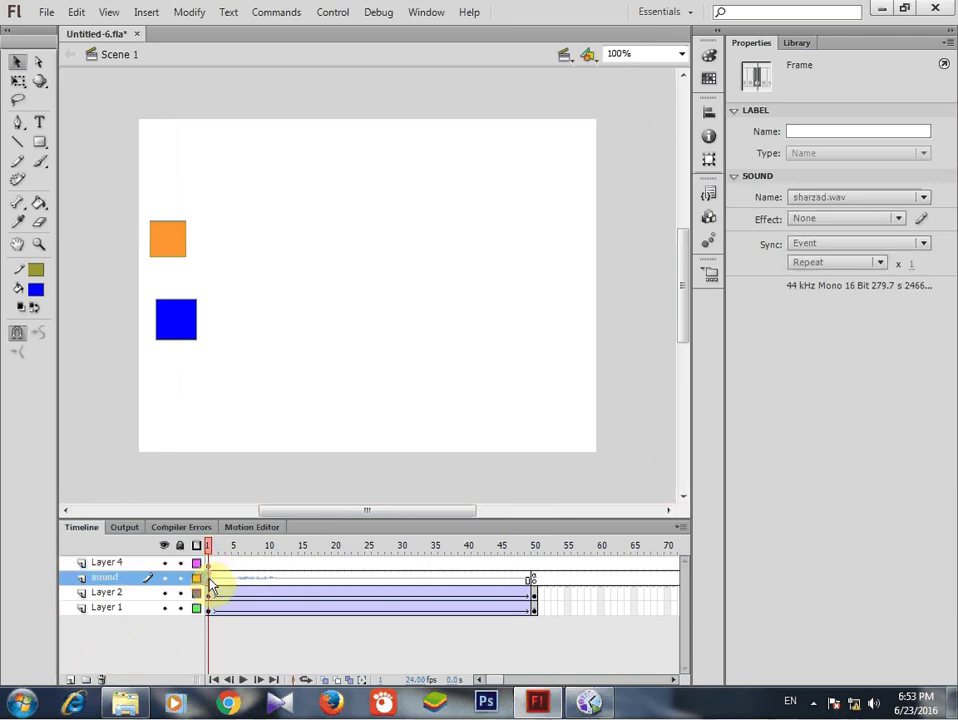
click(923, 243)
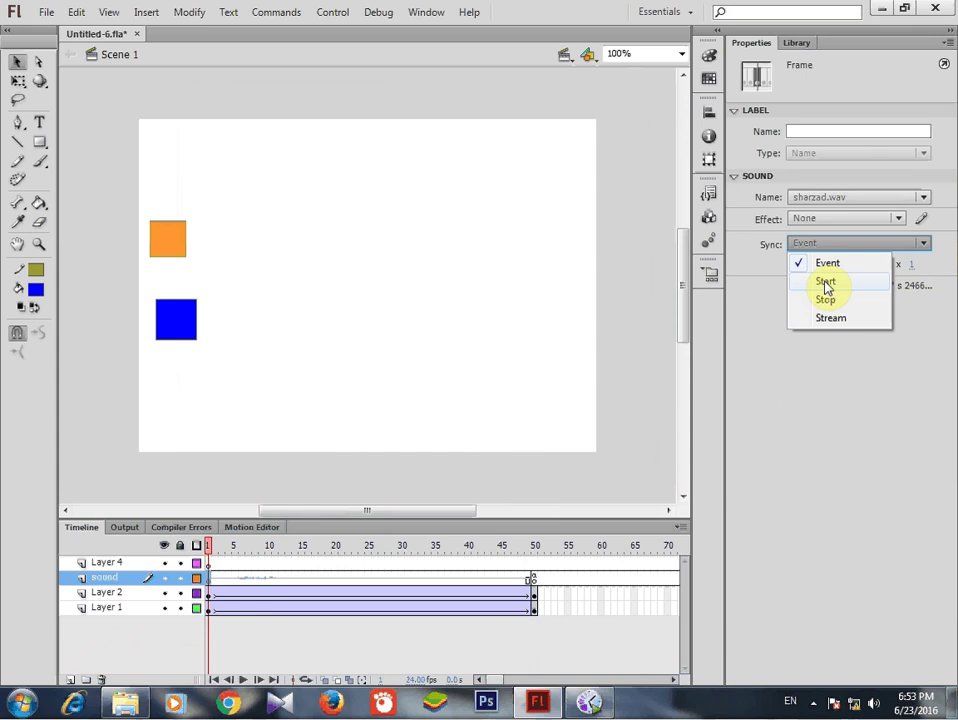
click(520, 638)
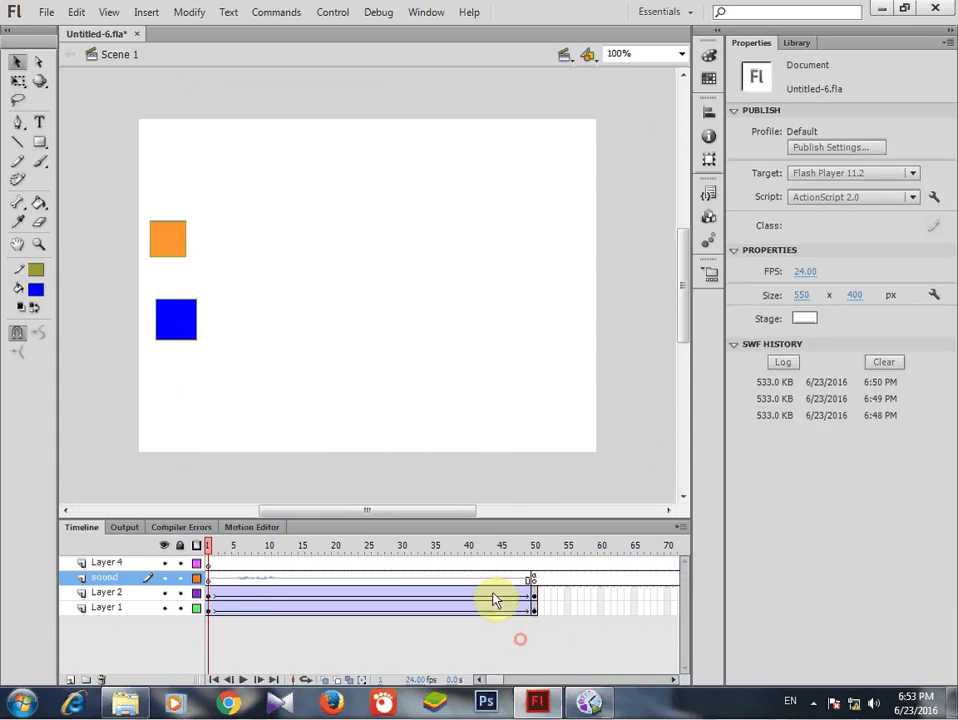
click(210, 564)
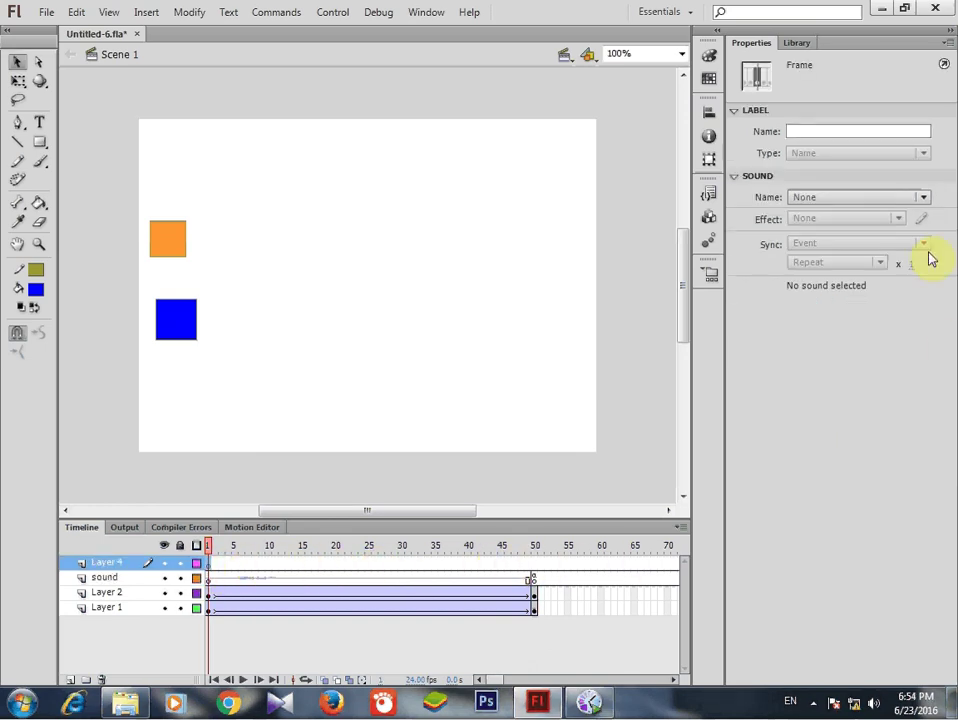
click(212, 579)
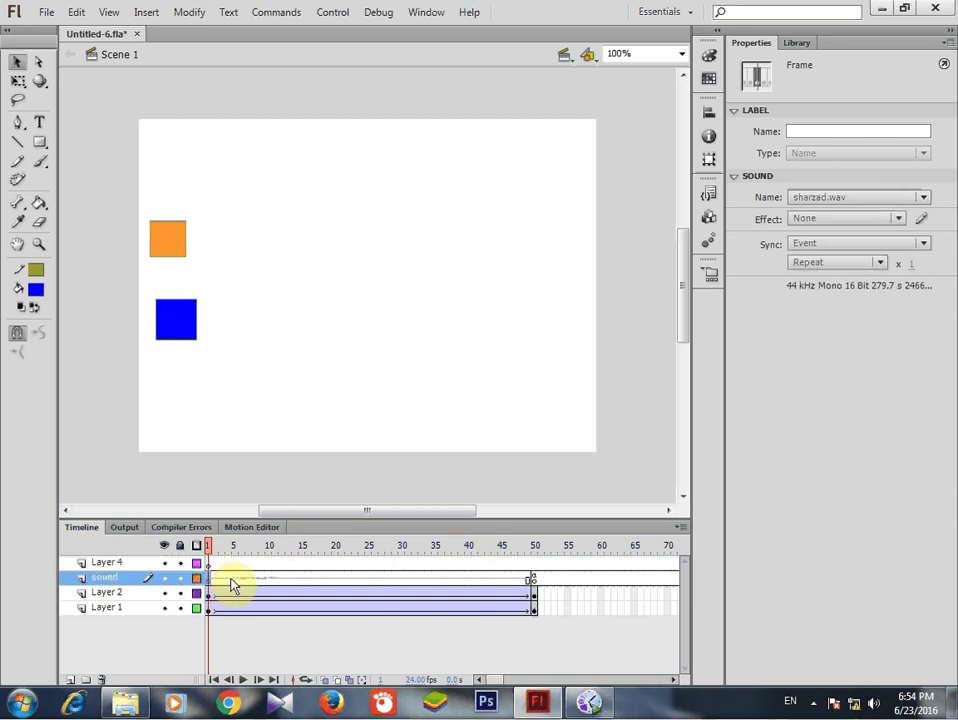
click(923, 244)
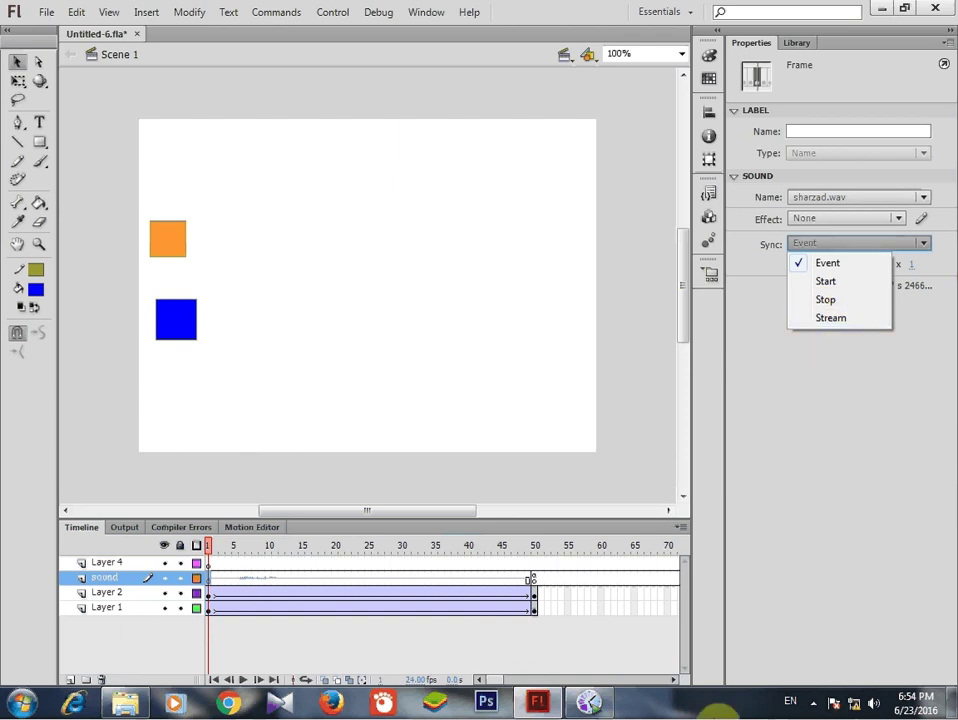
click(818, 706)
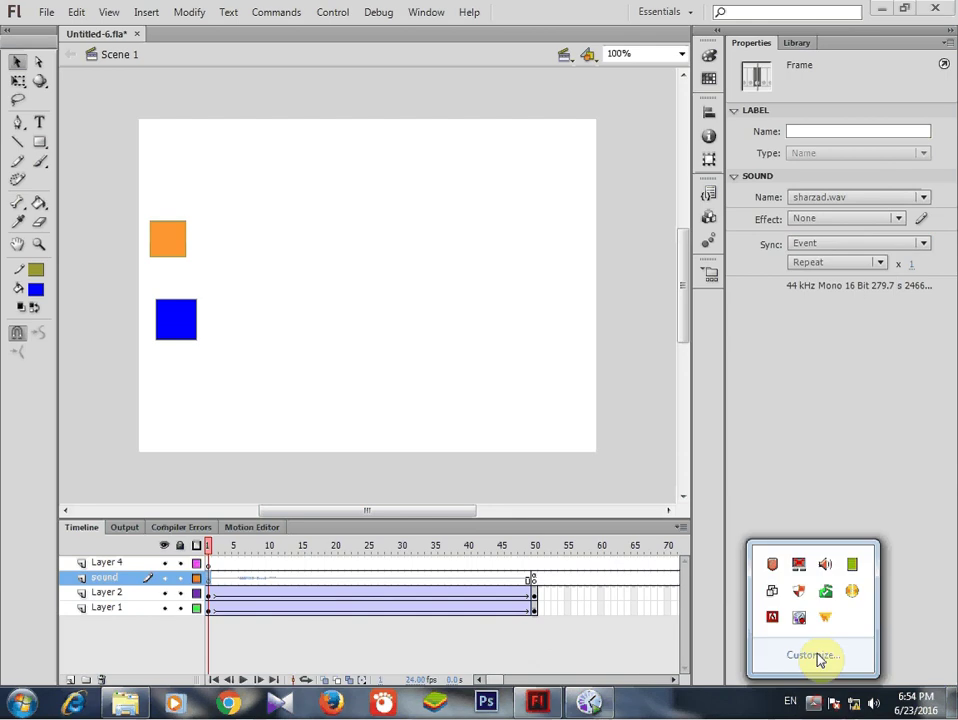
right_click(796, 622)
click(806, 409)
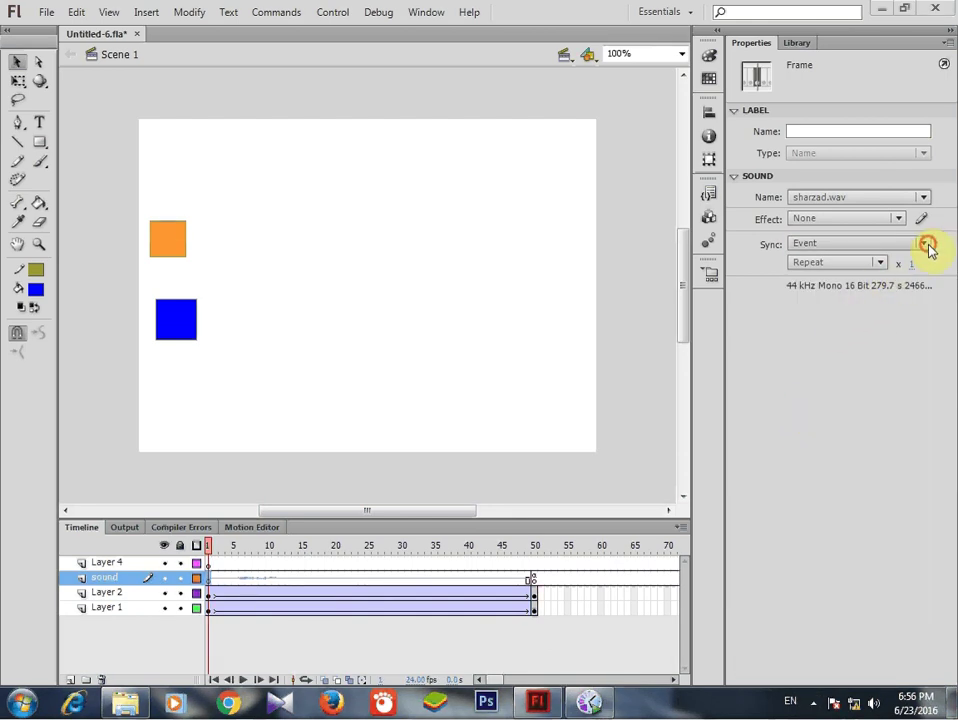
Step: Try Stream as the sync for sharzad.wav on frame 1 of the sound layer, and restore Event
click(926, 243)
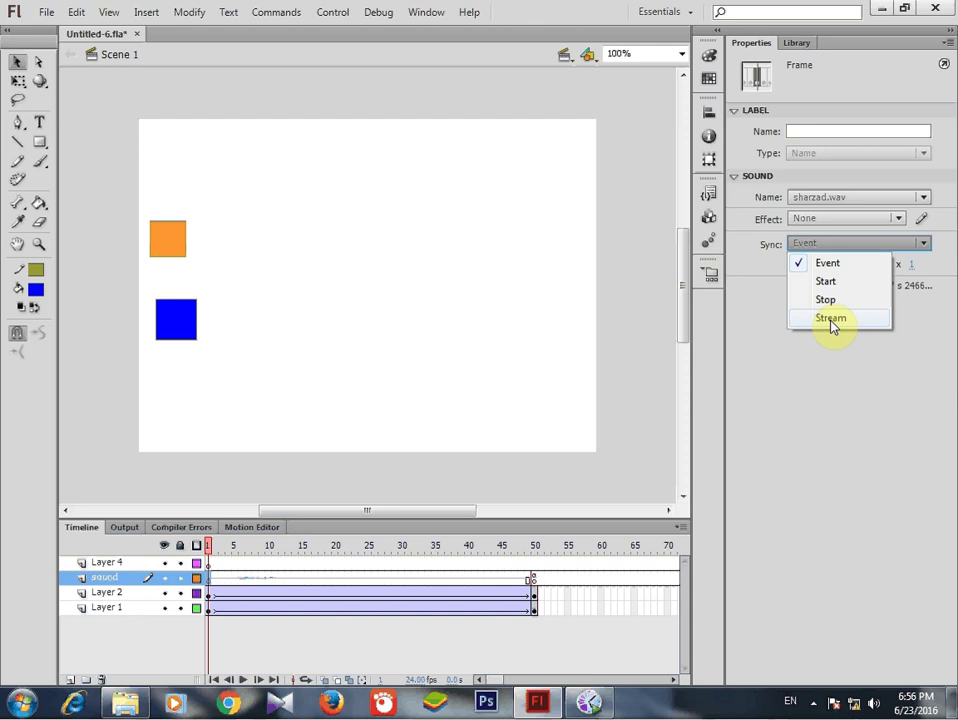
click(791, 391)
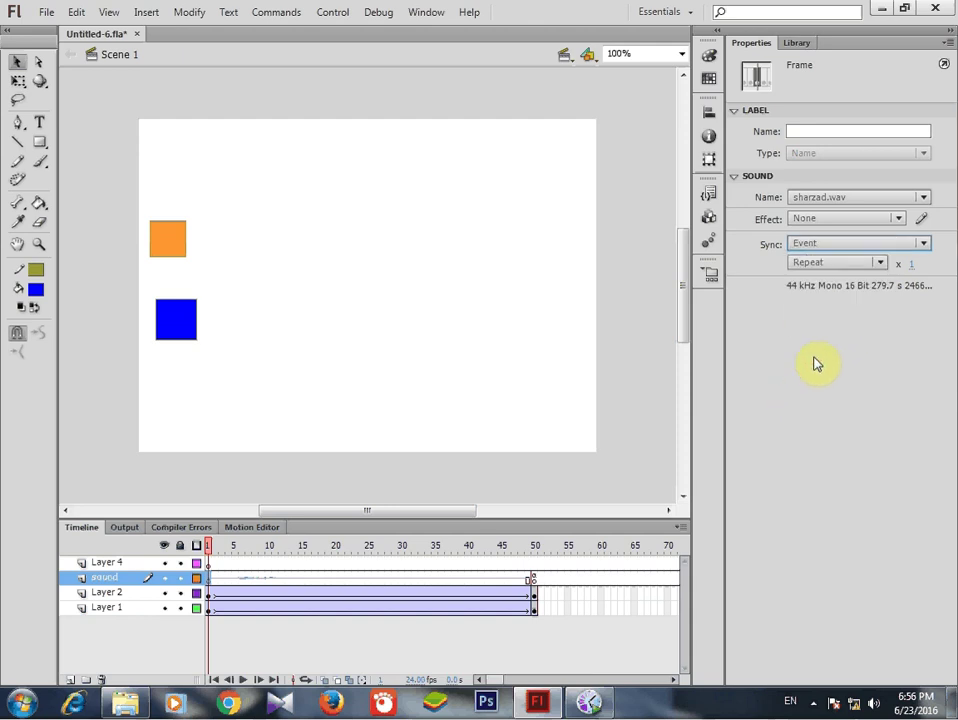
click(924, 244)
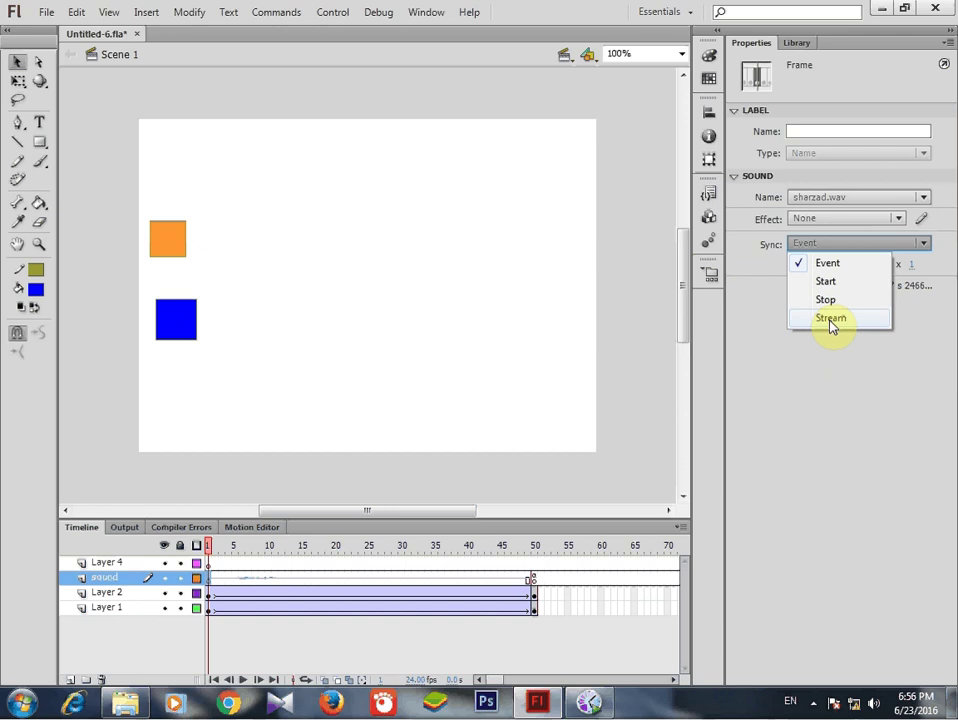
click(830, 320)
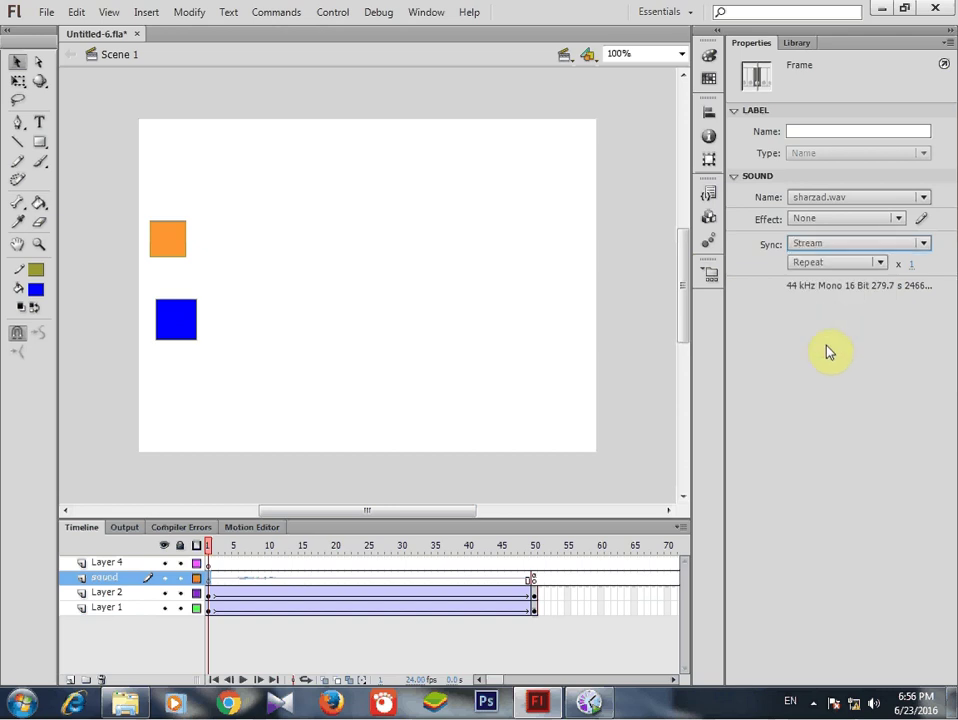
click(922, 244)
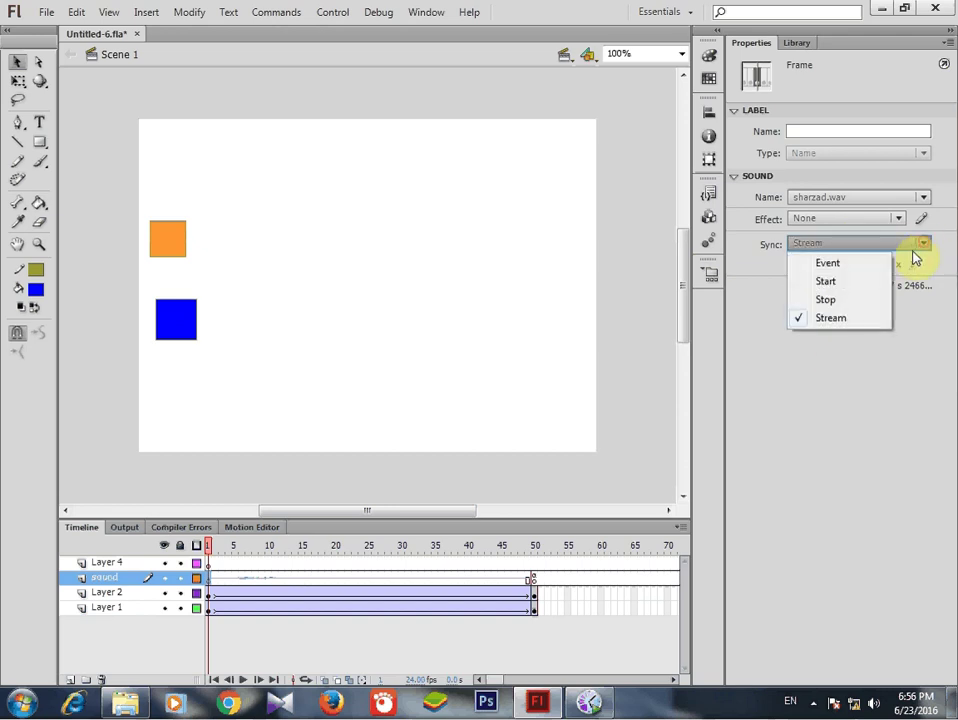
click(828, 263)
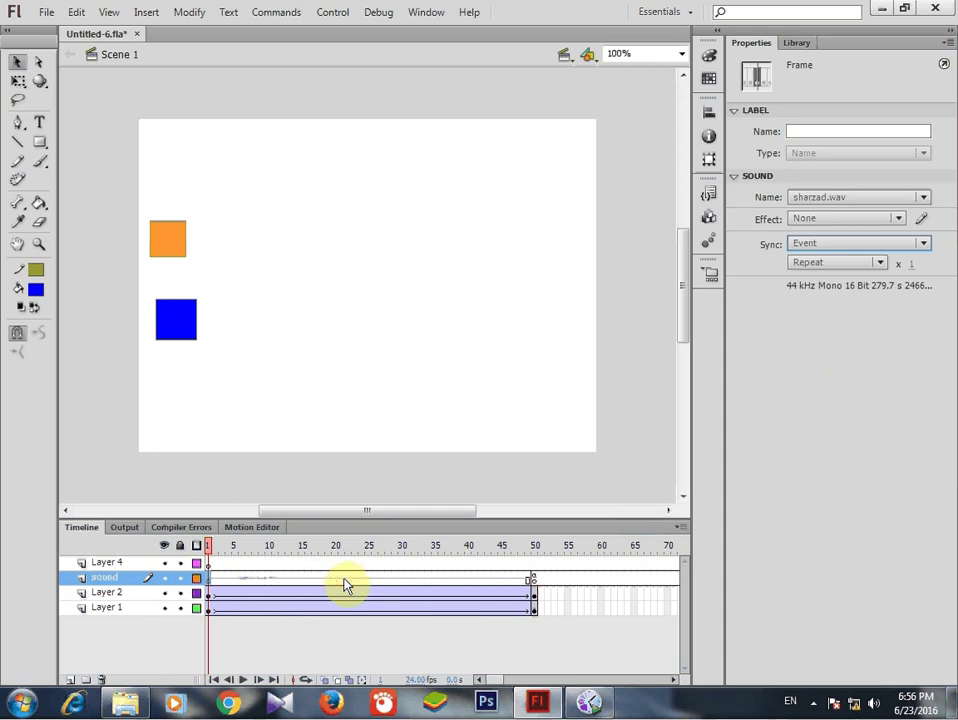
Step: Insert a keyframe at frame 23 of the sound layer
click(343, 579)
click(414, 579)
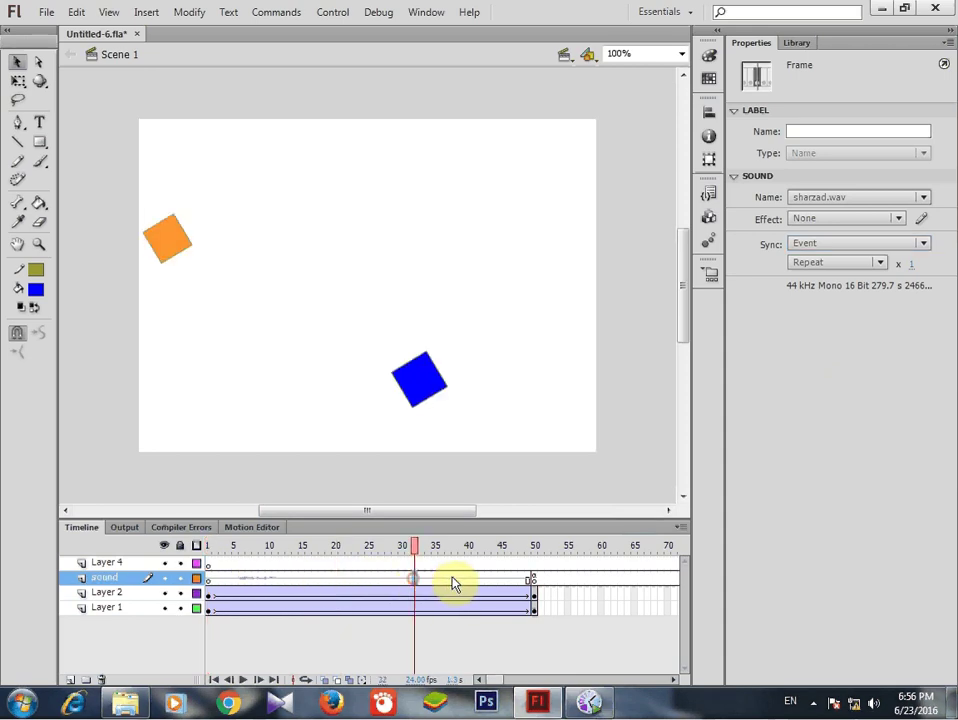
click(453, 584)
click(321, 580)
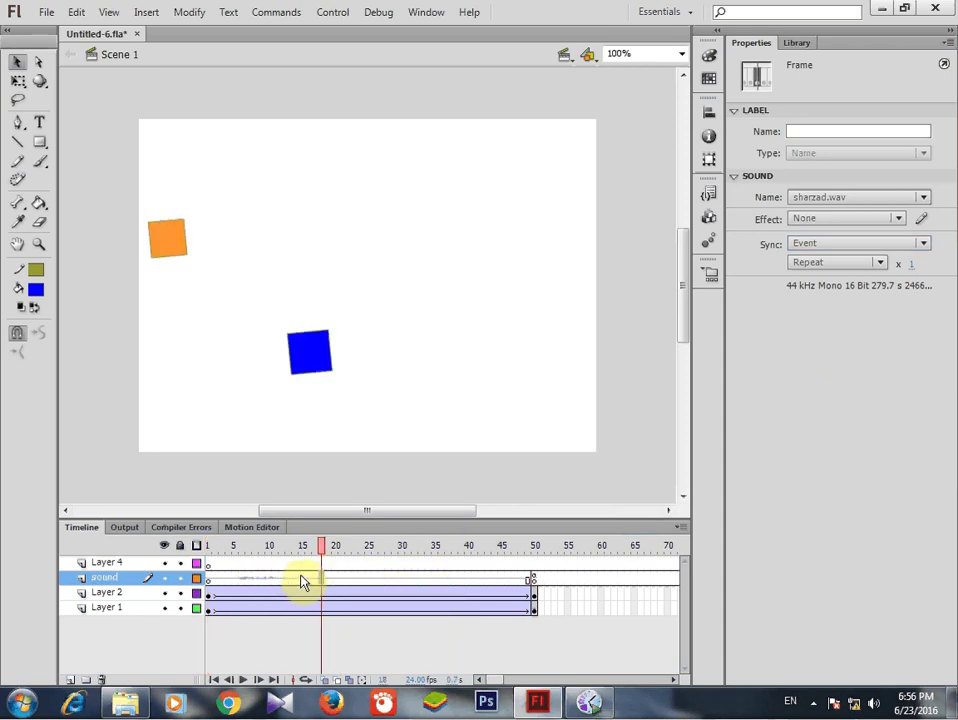
click(357, 581)
right_click(358, 583)
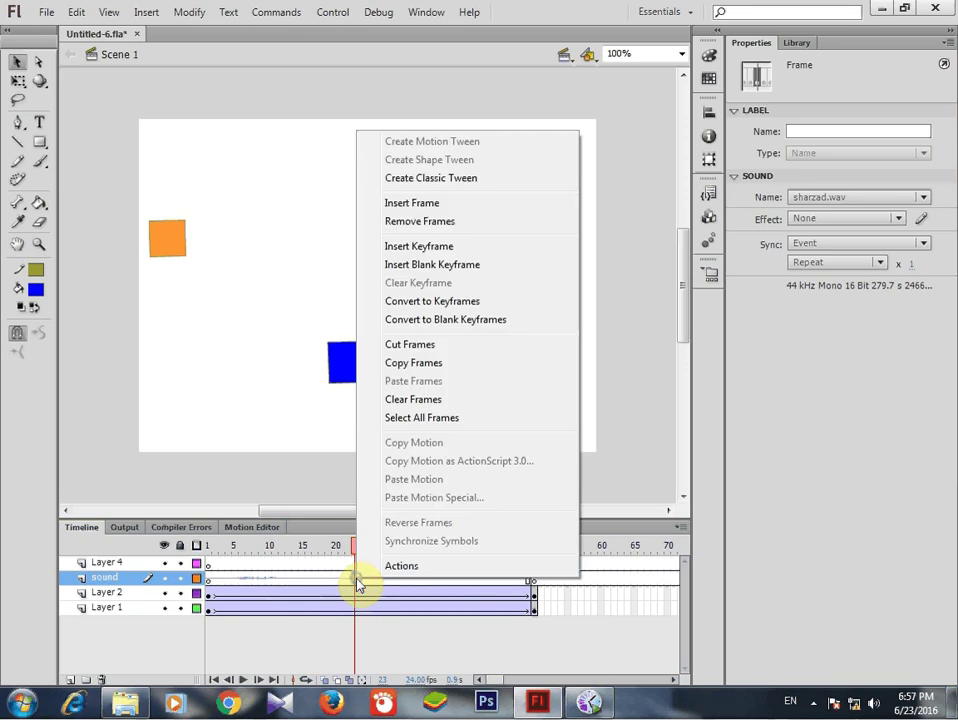
click(421, 246)
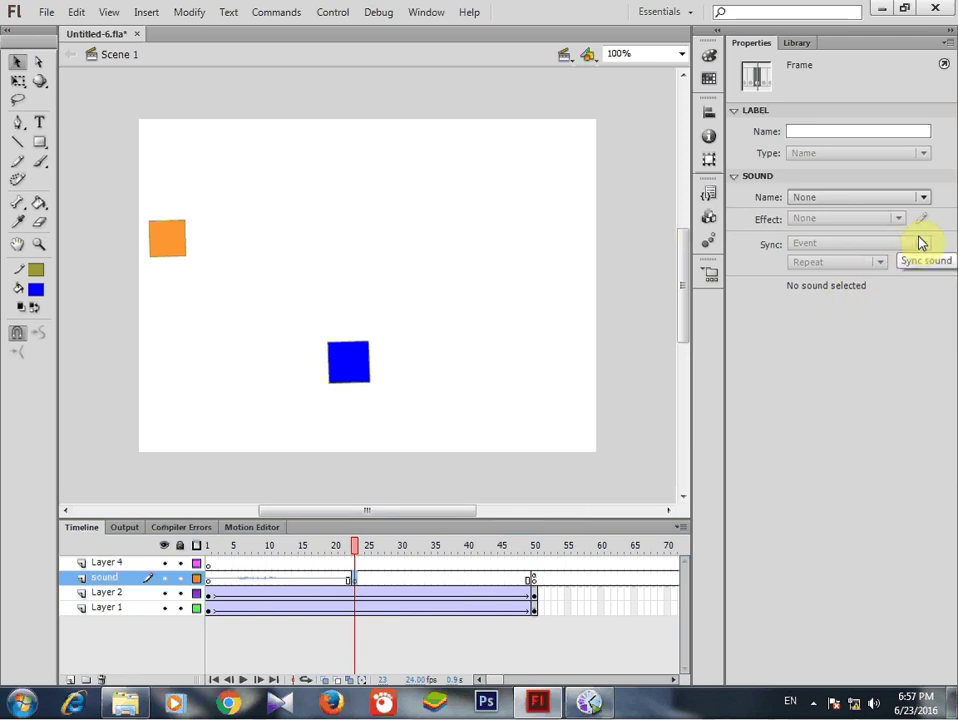
Step: Assign sharzad.wav to the frame 23 keyframe of the sound layer with Stream as its sync
click(922, 197)
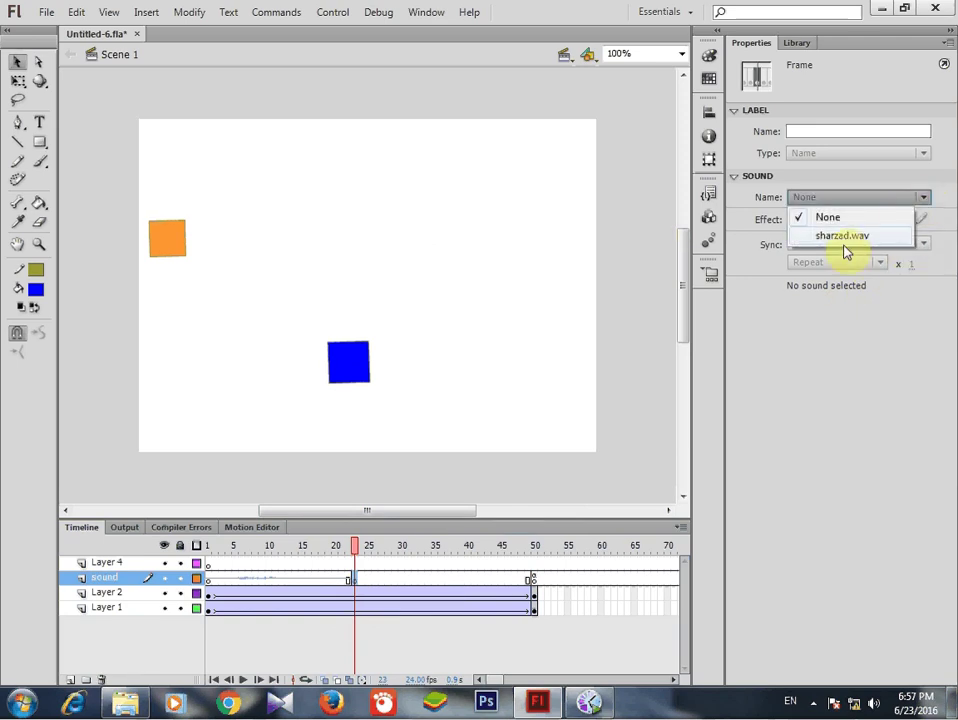
click(840, 239)
click(922, 246)
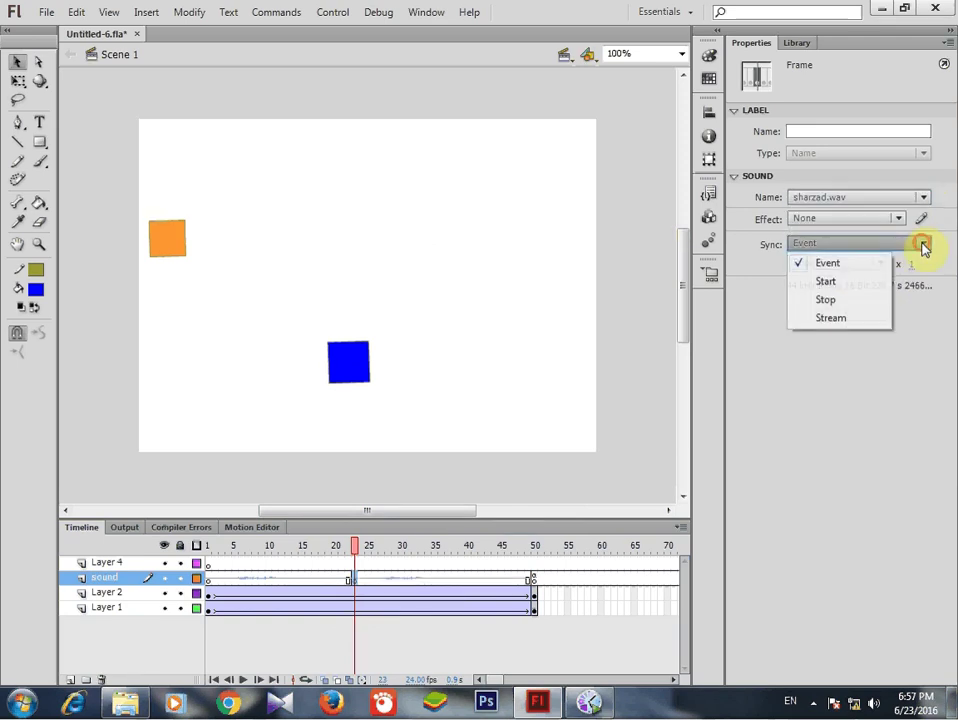
click(831, 318)
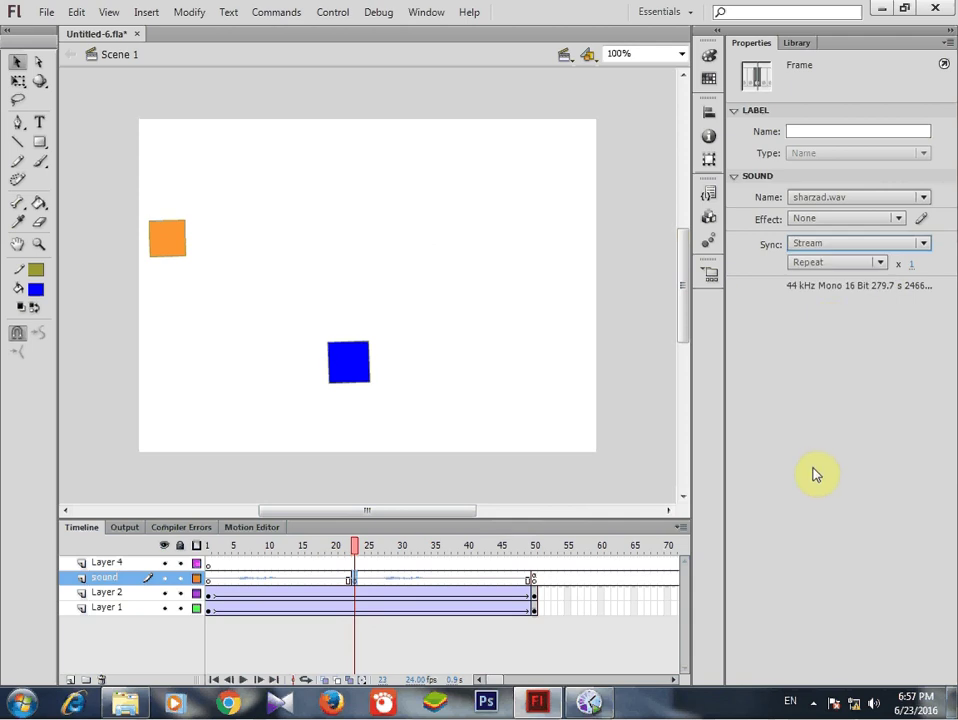
Step: Test the movie with the streamed sound on frame 23, close the preview, and return to the timeline
key(ctrl+Return)
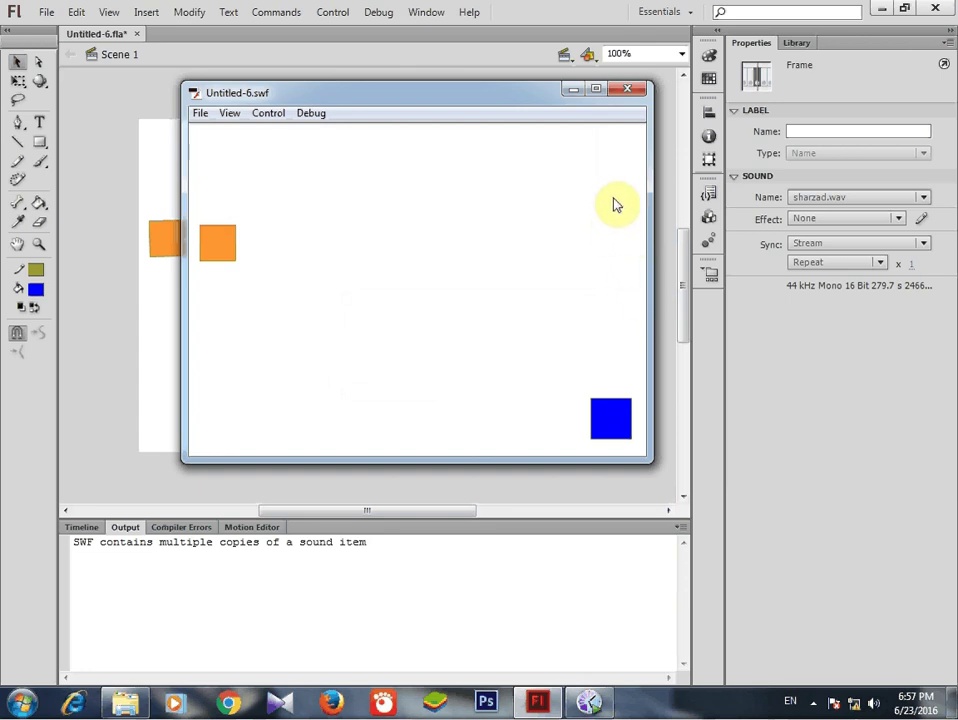
click(630, 91)
click(81, 527)
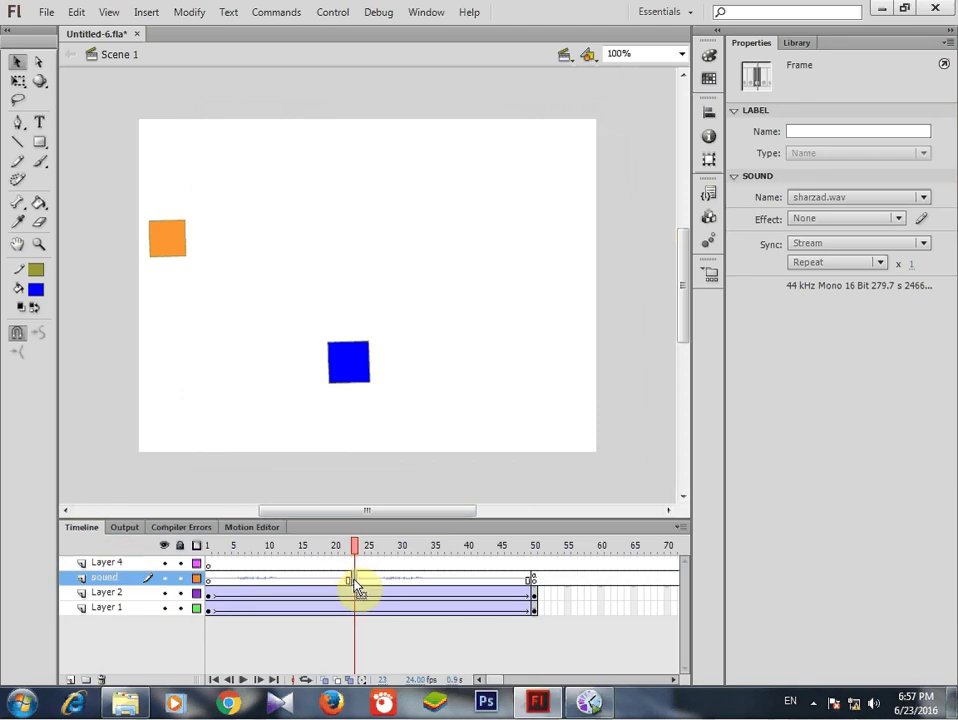
click(533, 580)
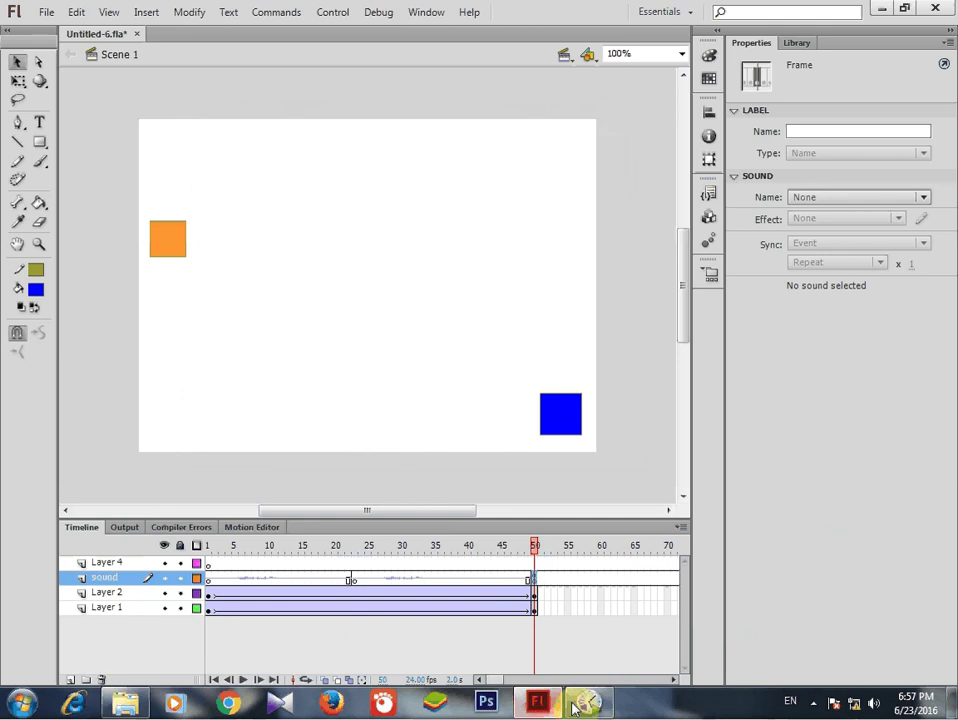
click(813, 706)
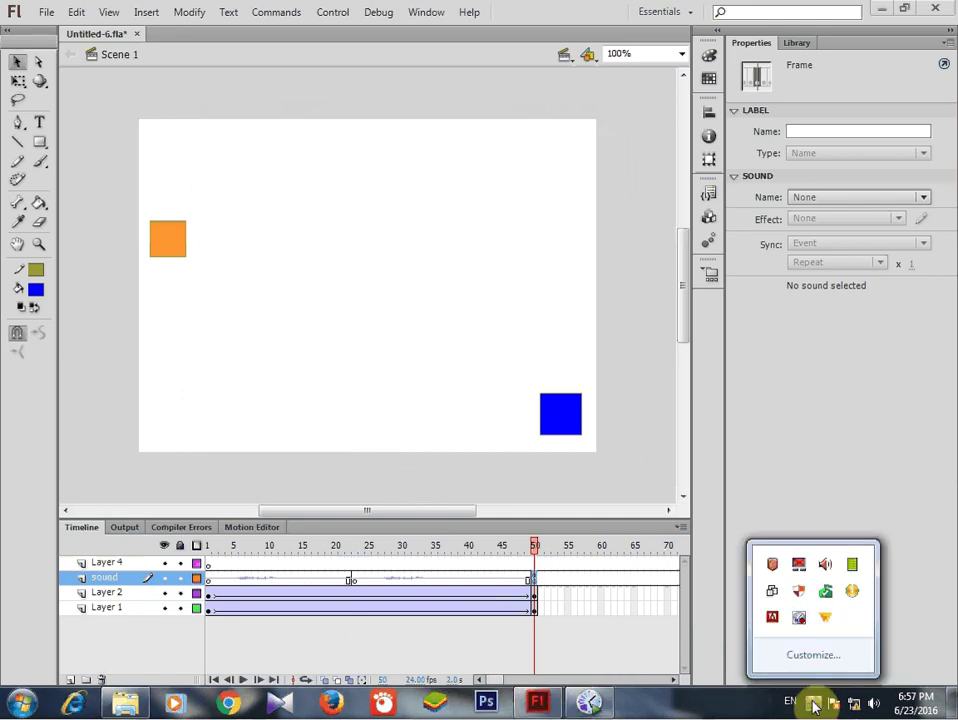
right_click(798, 618)
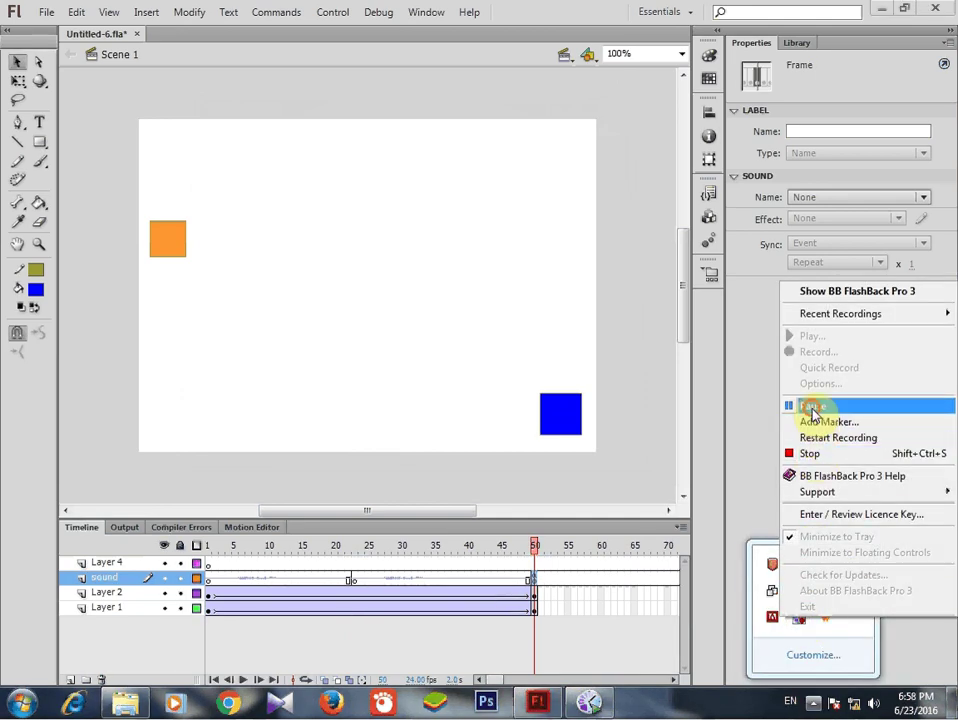
click(812, 405)
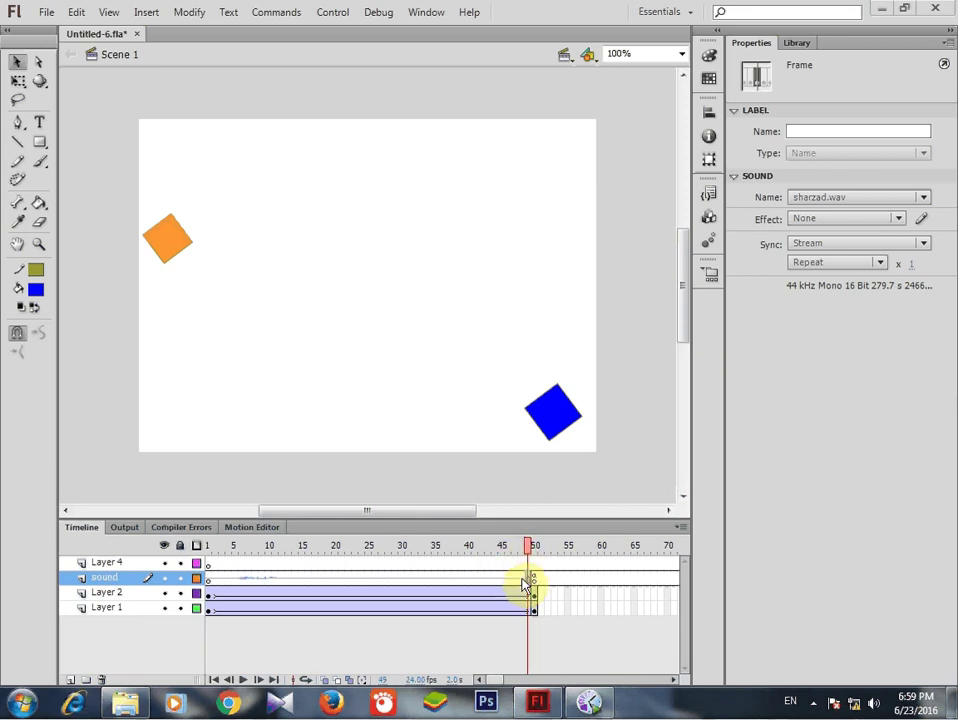
Step: Select frame 49 of the sound layer, test the movie with its Stream sound, and close the preview
drag(528, 556, 203, 565)
click(528, 578)
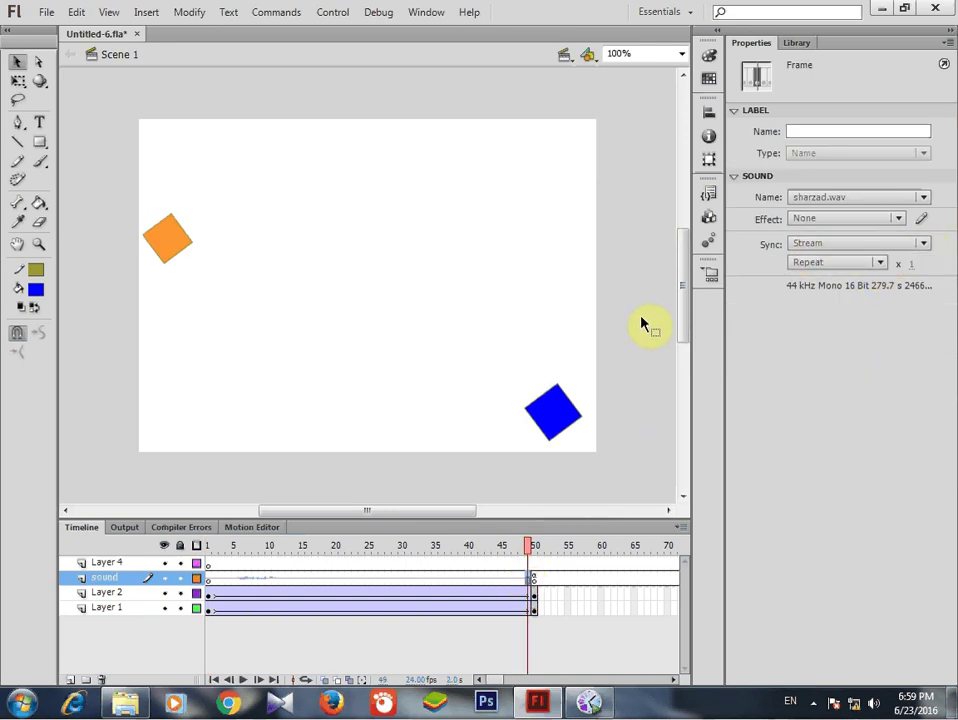
key(ctrl+Return)
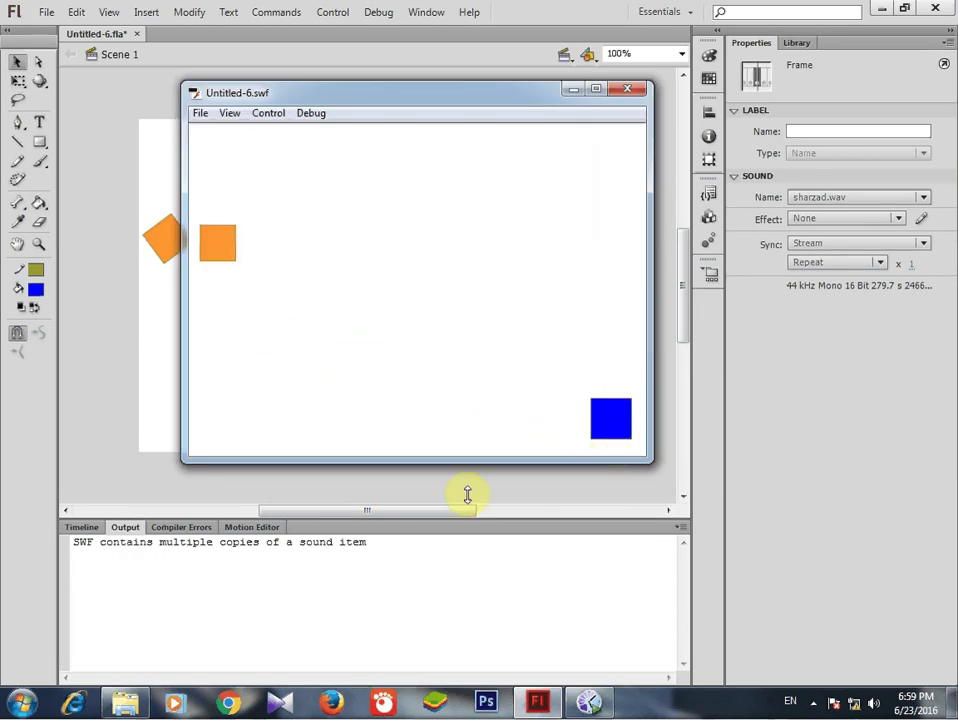
click(81, 528)
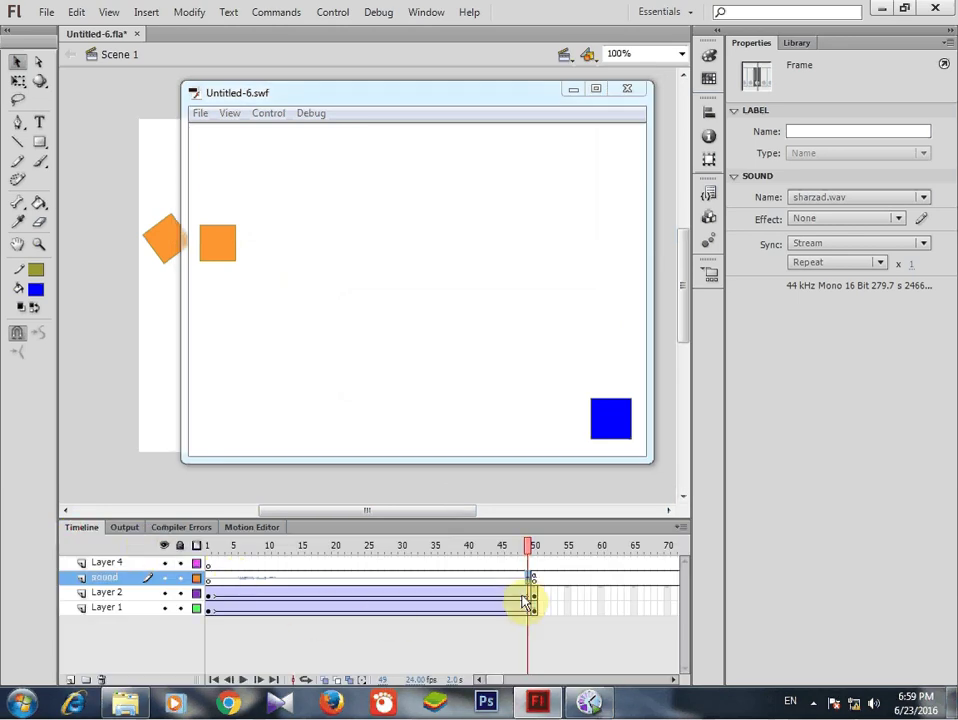
click(627, 89)
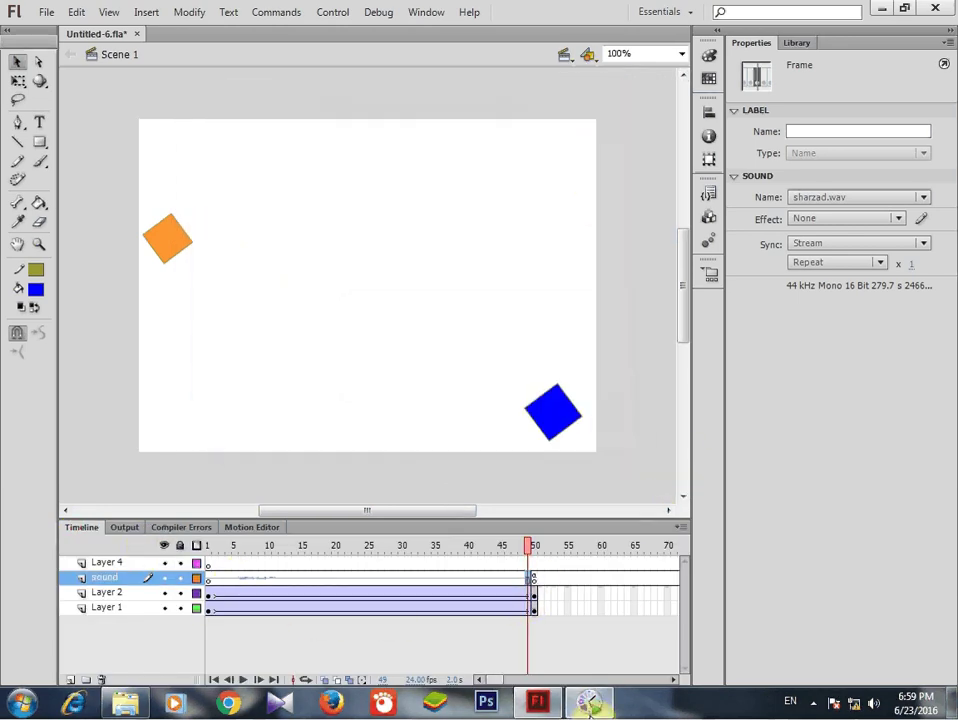
click(813, 703)
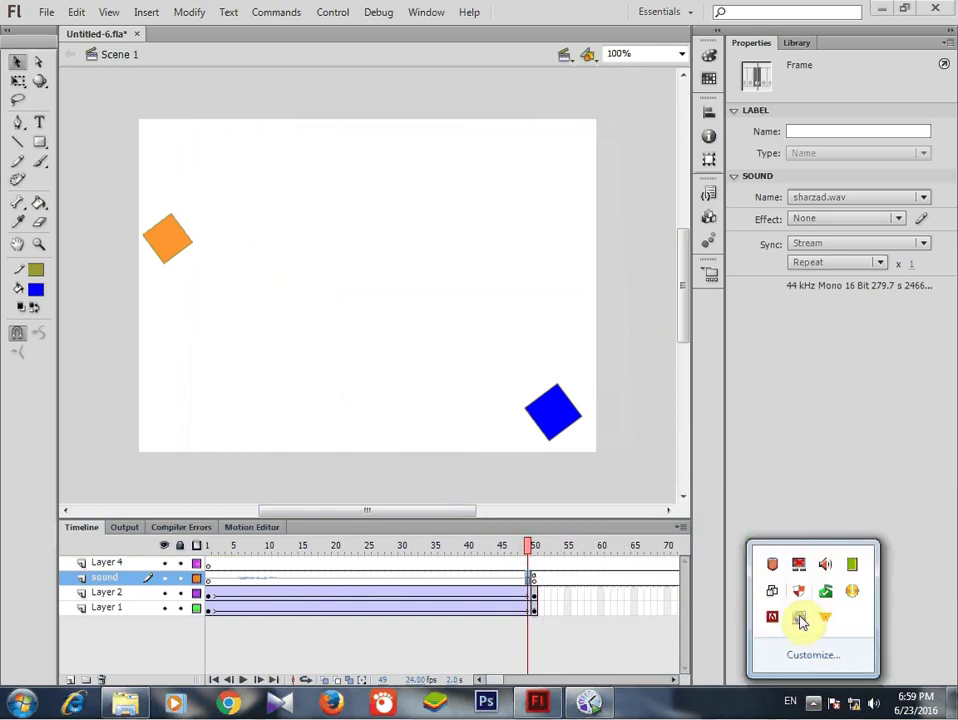
right_click(800, 622)
click(795, 404)
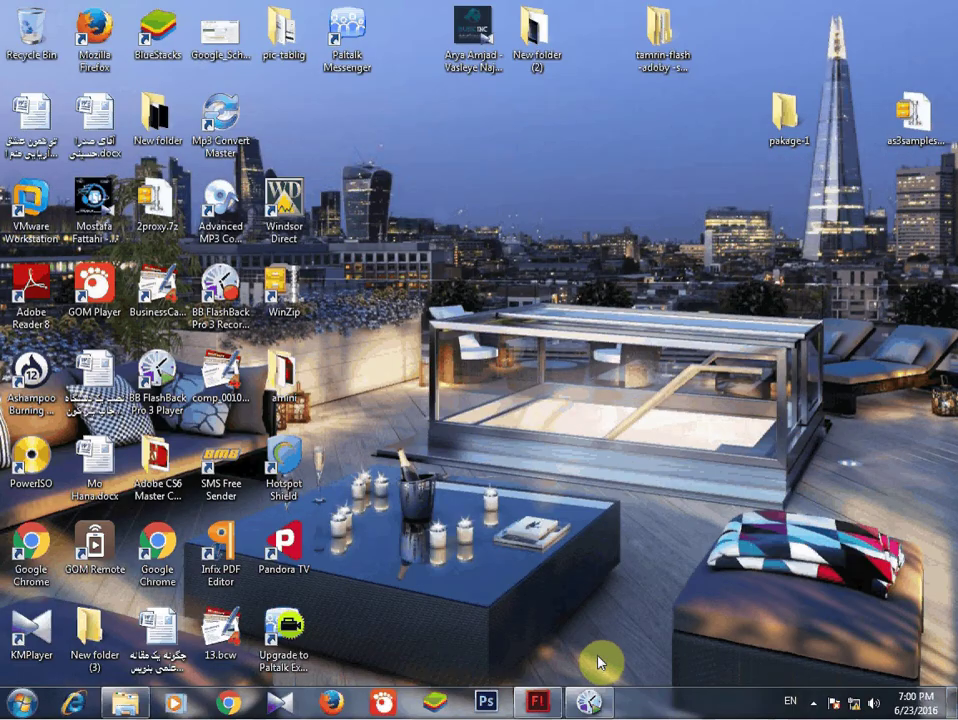
Step: Return to Flash and set the frame 49 sound to Repeat 10 times
click(537, 701)
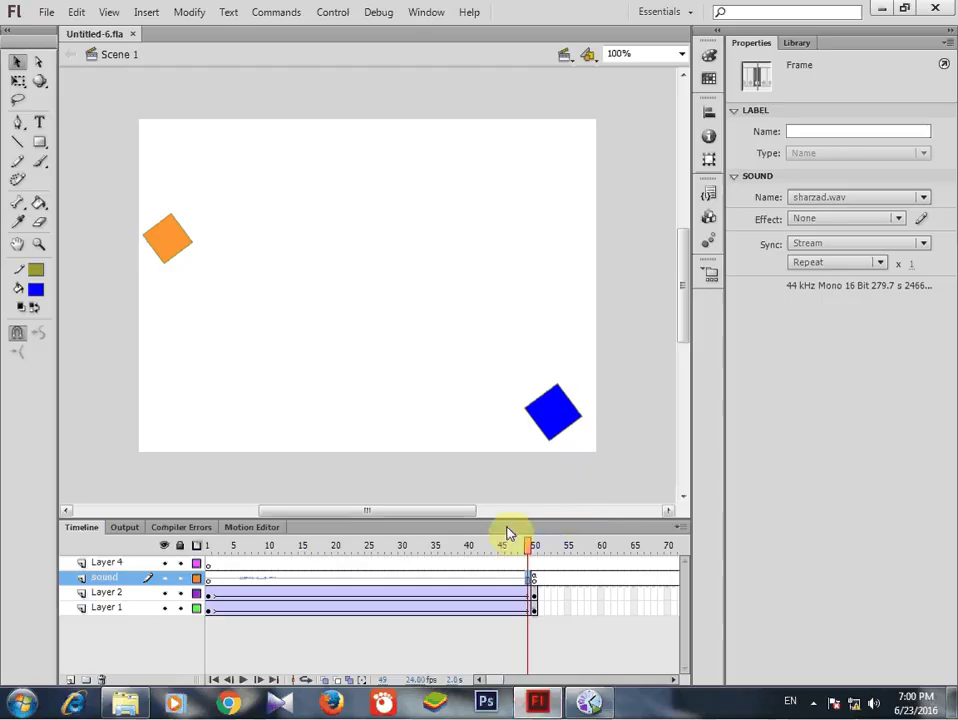
click(880, 263)
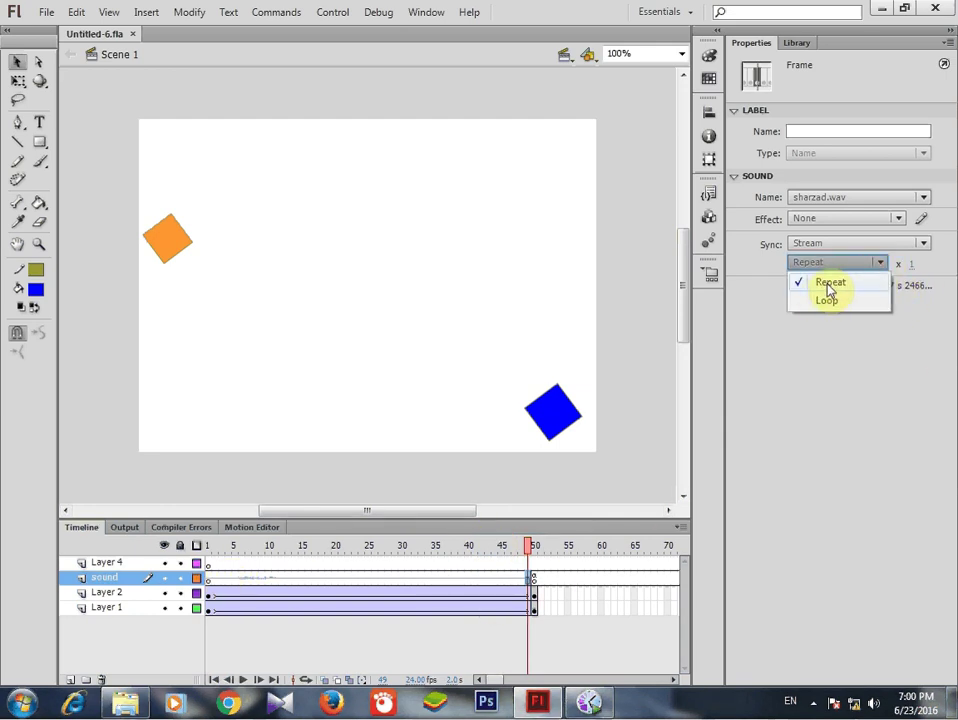
click(828, 284)
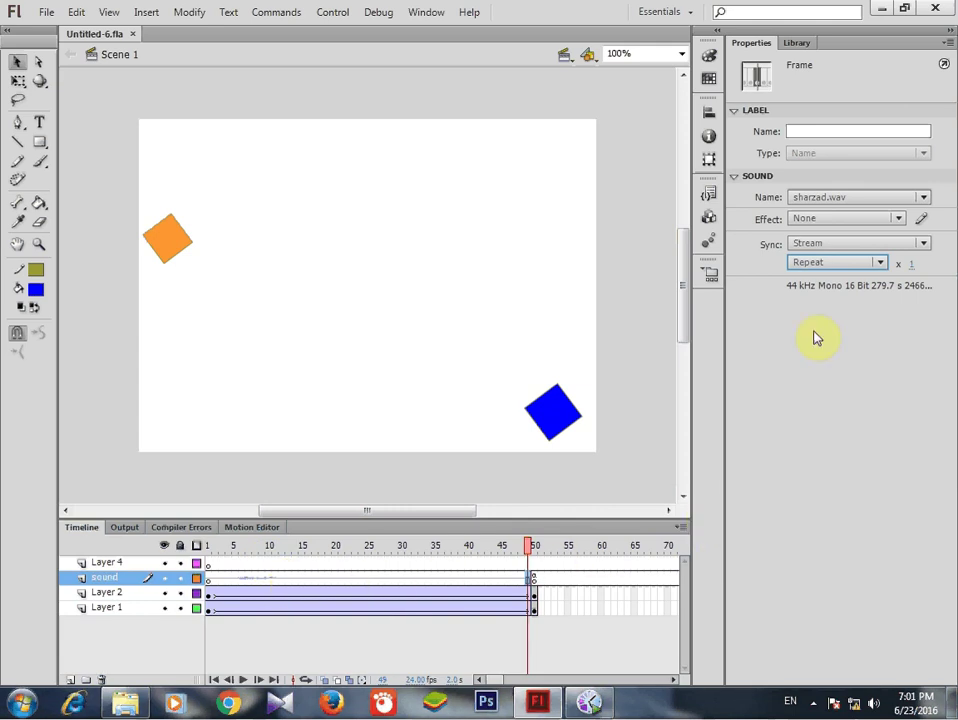
click(913, 264)
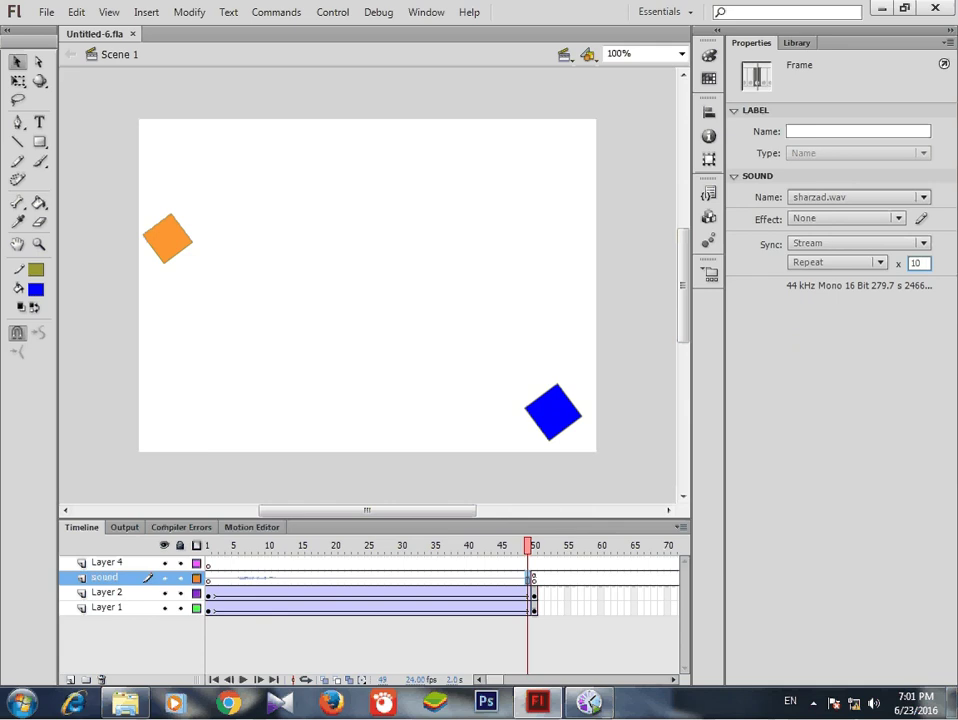
Step: Switch the streamed sound between Loop and Repeat, leaving its playback set to Loop
click(878, 262)
click(829, 309)
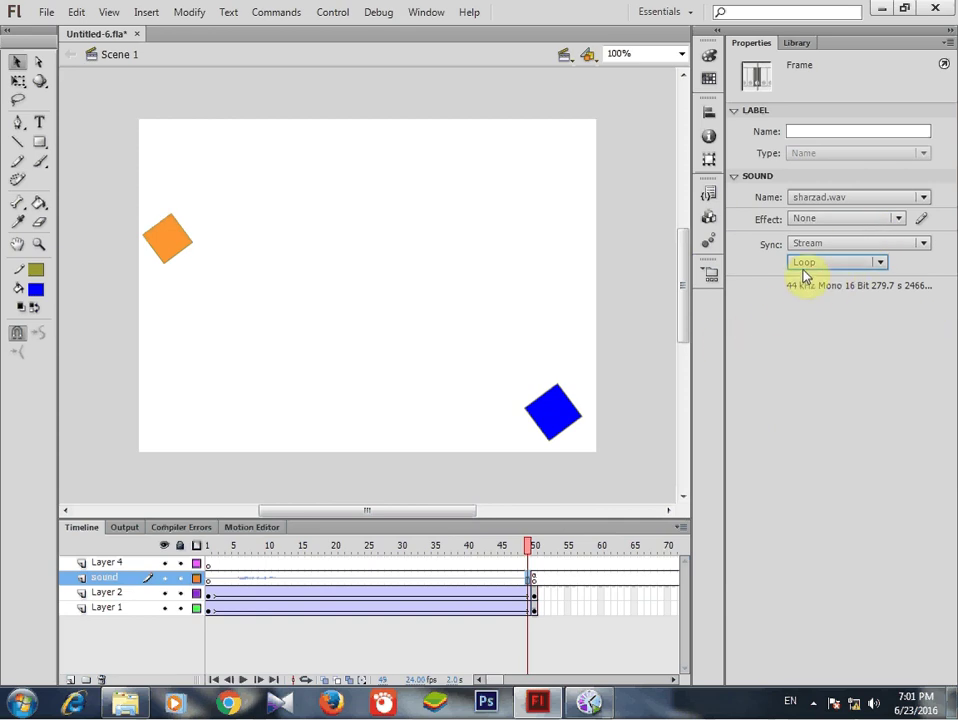
click(879, 262)
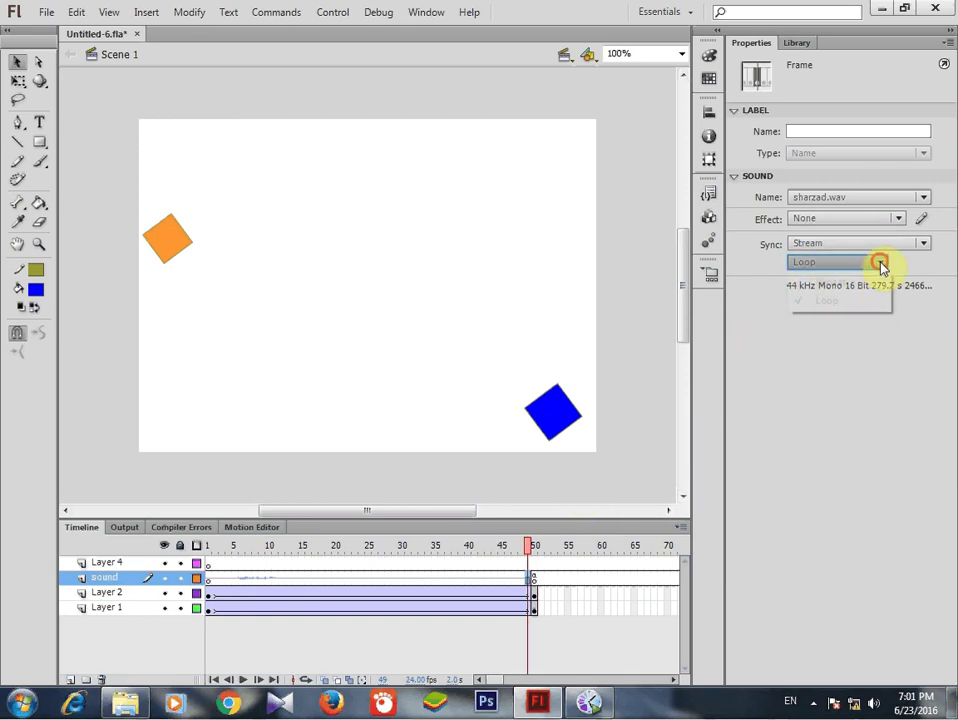
click(815, 279)
click(855, 264)
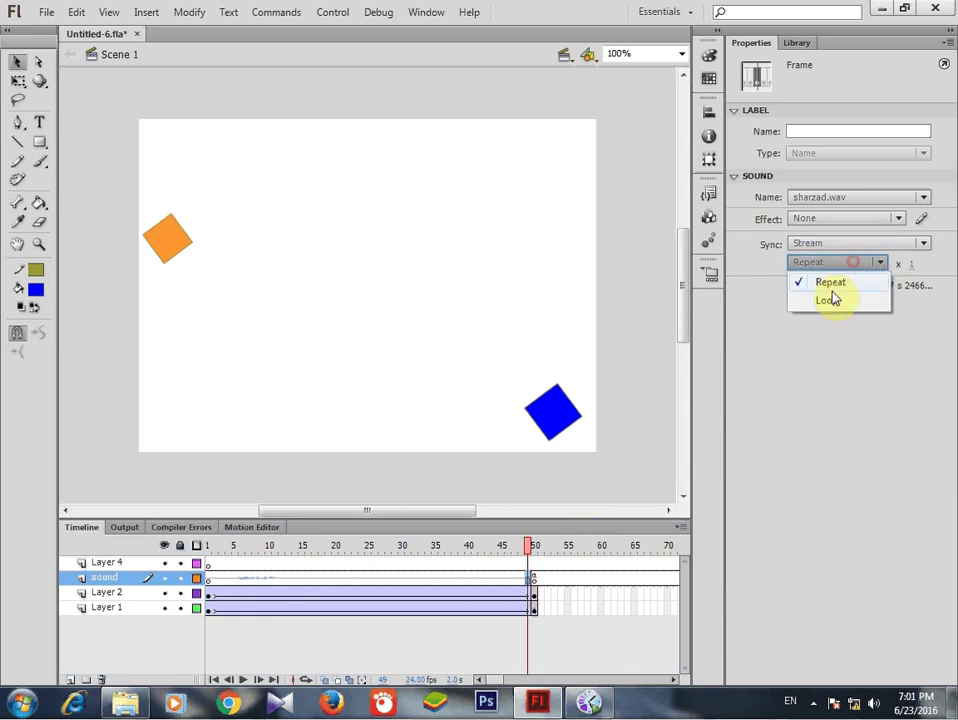
click(828, 298)
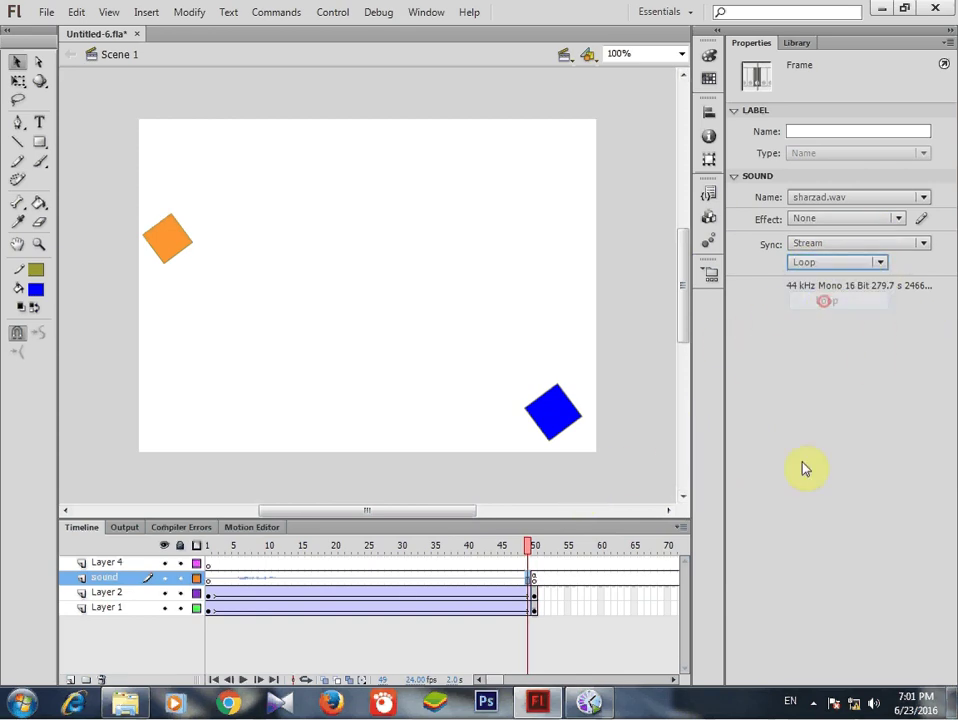
click(814, 703)
right_click(800, 620)
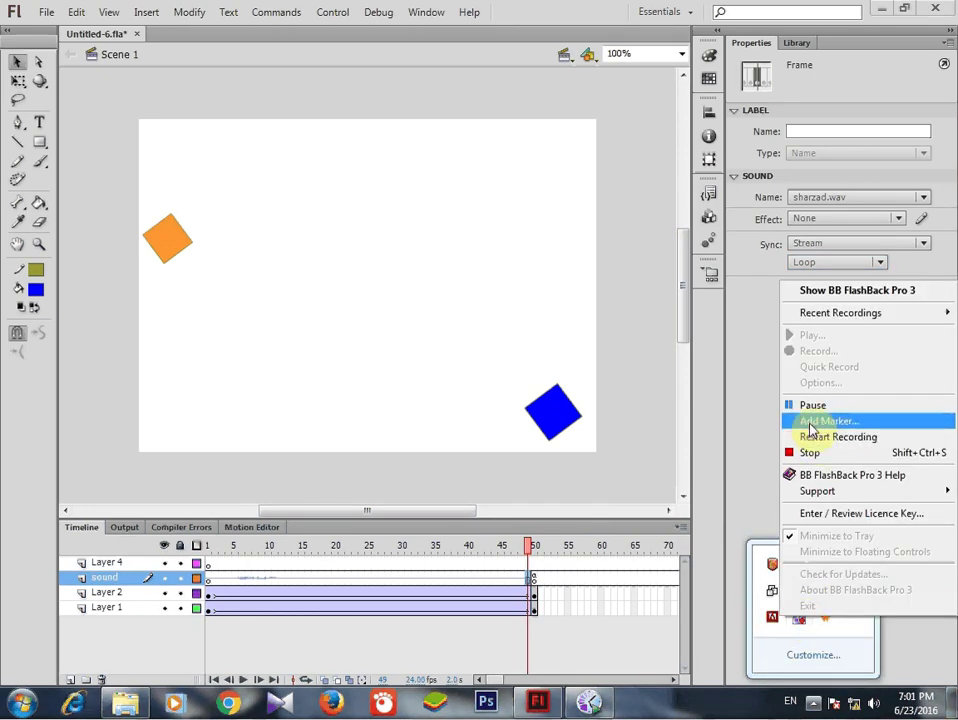
click(790, 405)
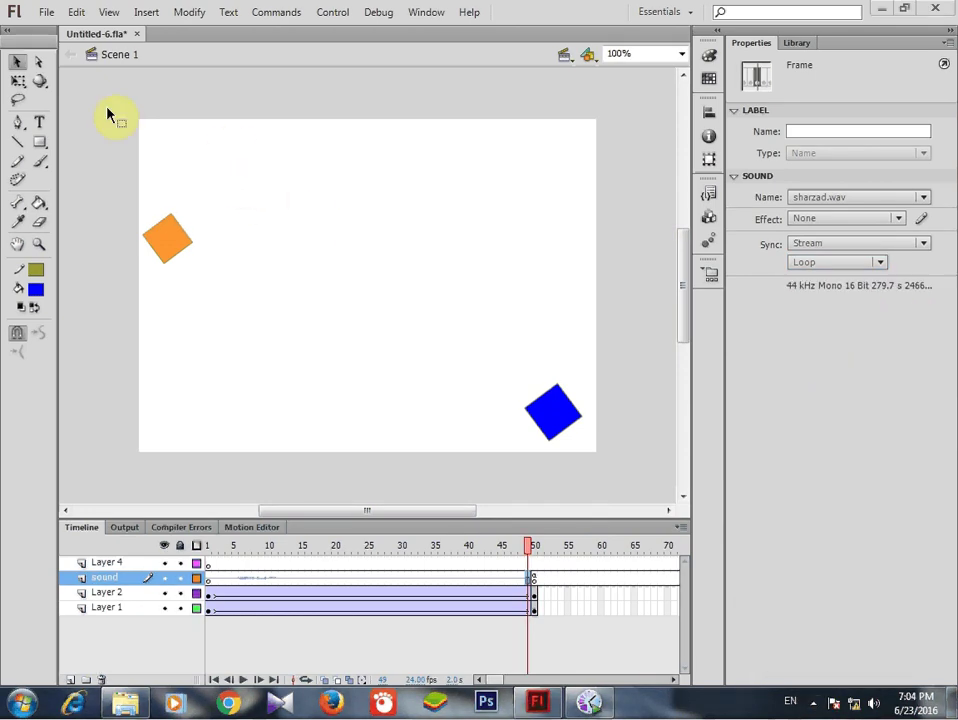
Step: Create a new 550 by 400 px ActionScript 2.0 document at 24 fps
click(46, 12)
click(72, 32)
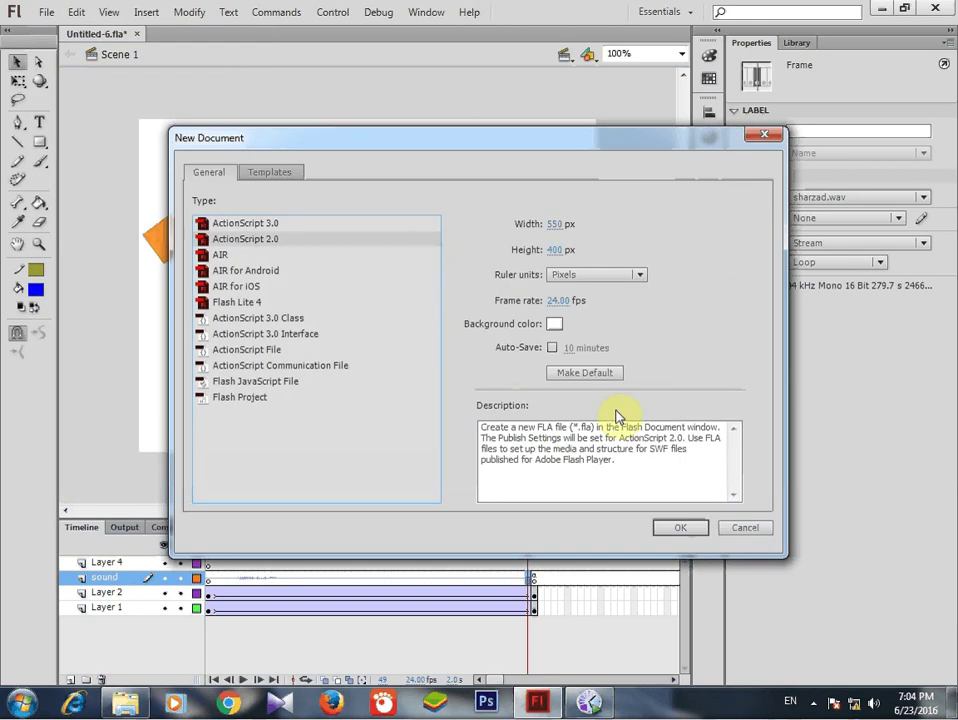
click(677, 530)
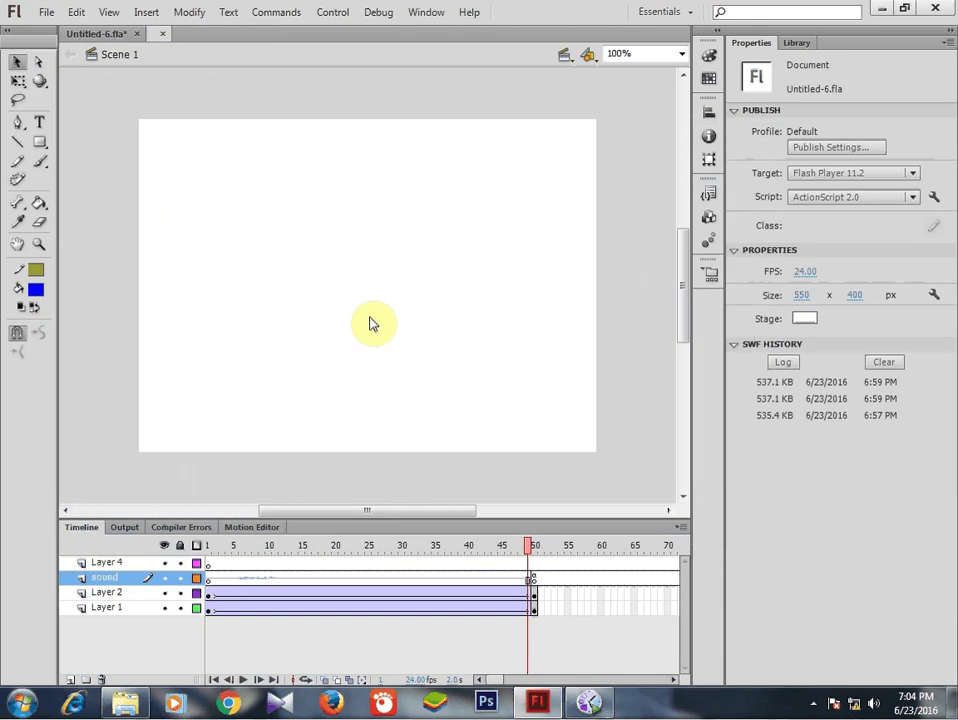
Step: Draw a blue rectangle about 80 by 37 px in the upper-left part of the stage
click(39, 144)
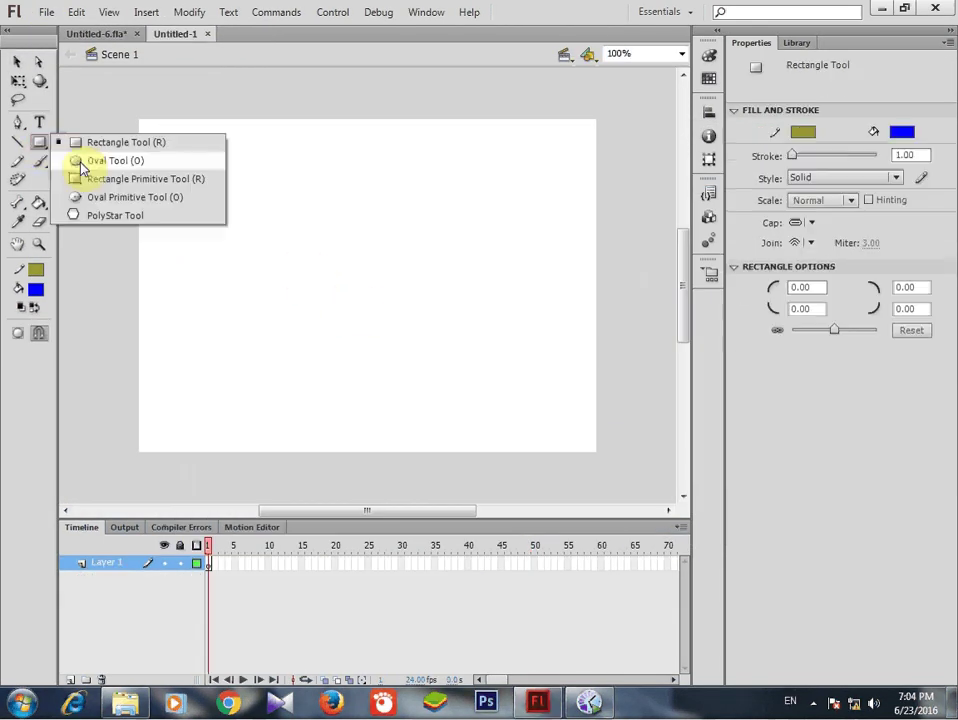
click(92, 145)
drag(244, 225, 311, 257)
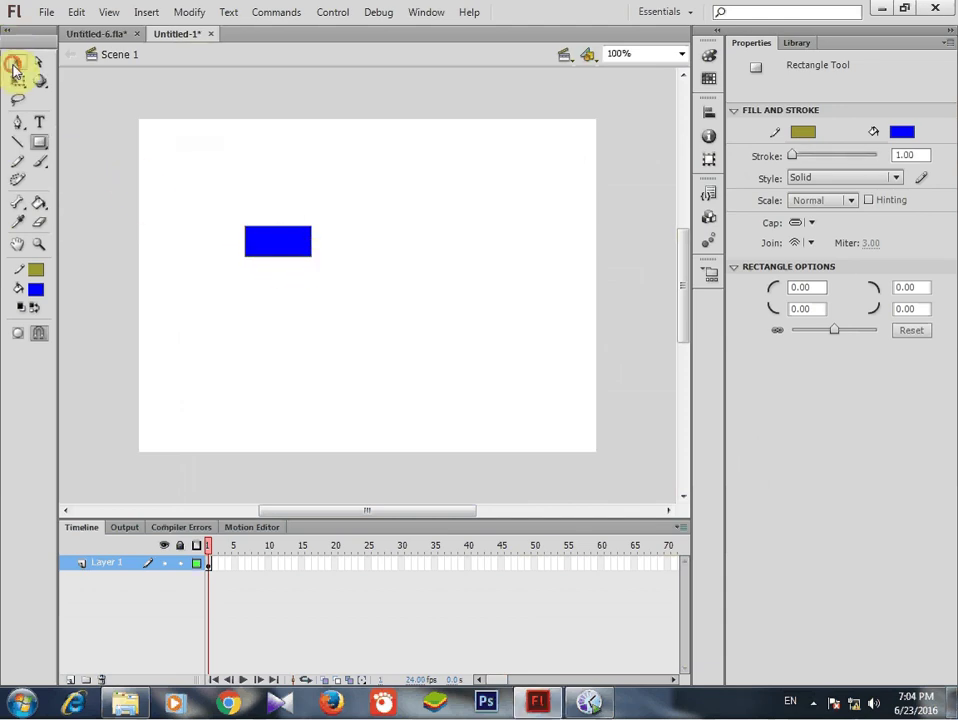
Step: Select the whole blue rectangle with its outline and convert it to a Button symbol
click(16, 61)
drag(334, 195, 243, 272)
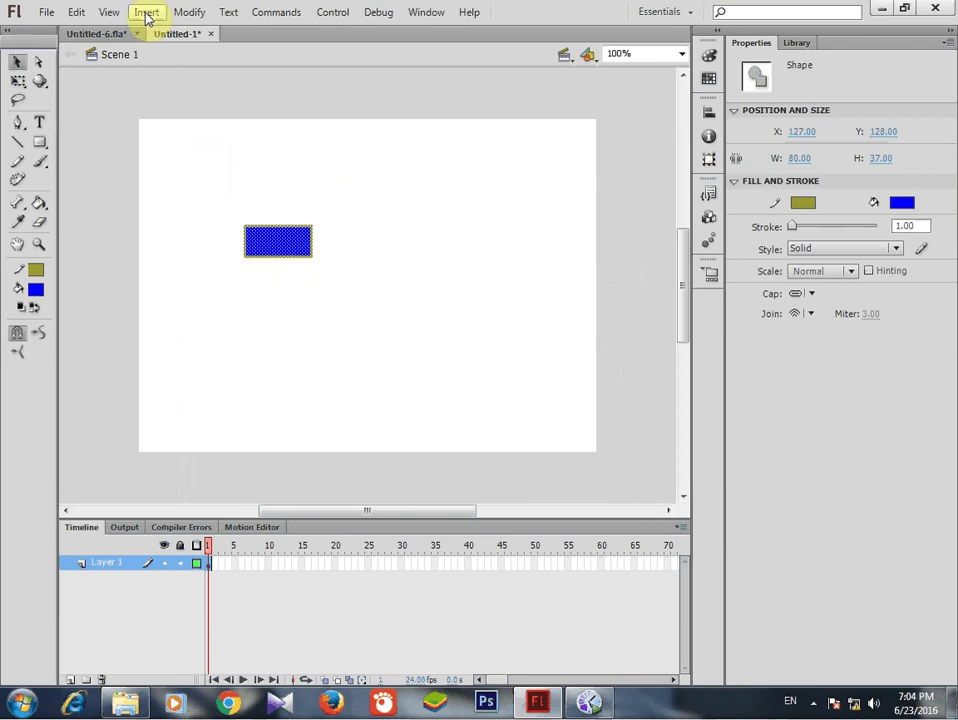
click(145, 12)
mouse_move(183, 14)
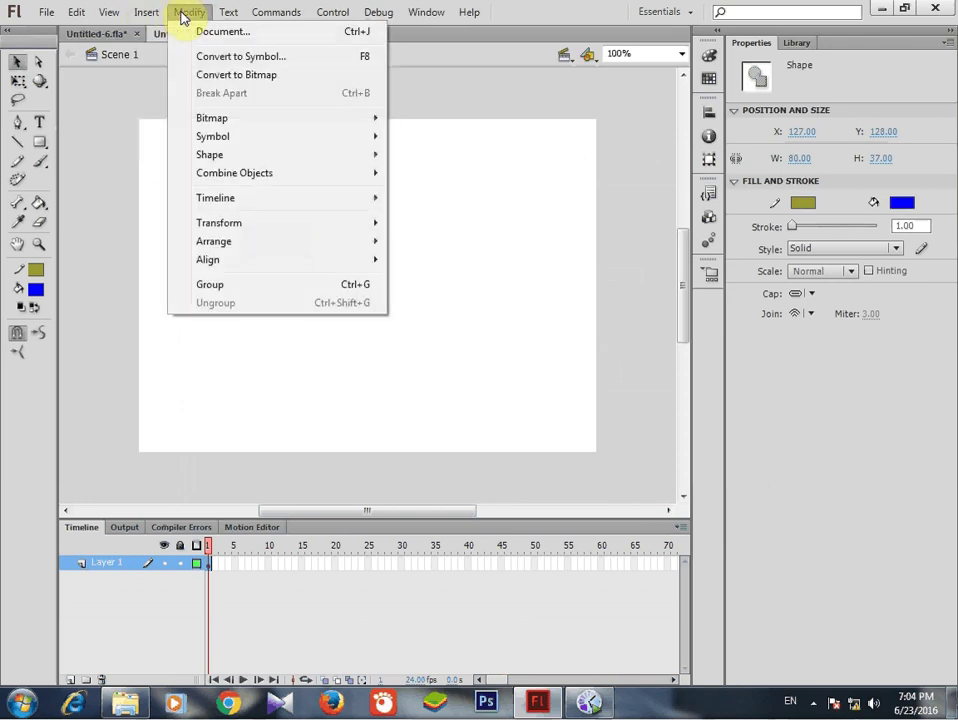
click(233, 58)
click(378, 123)
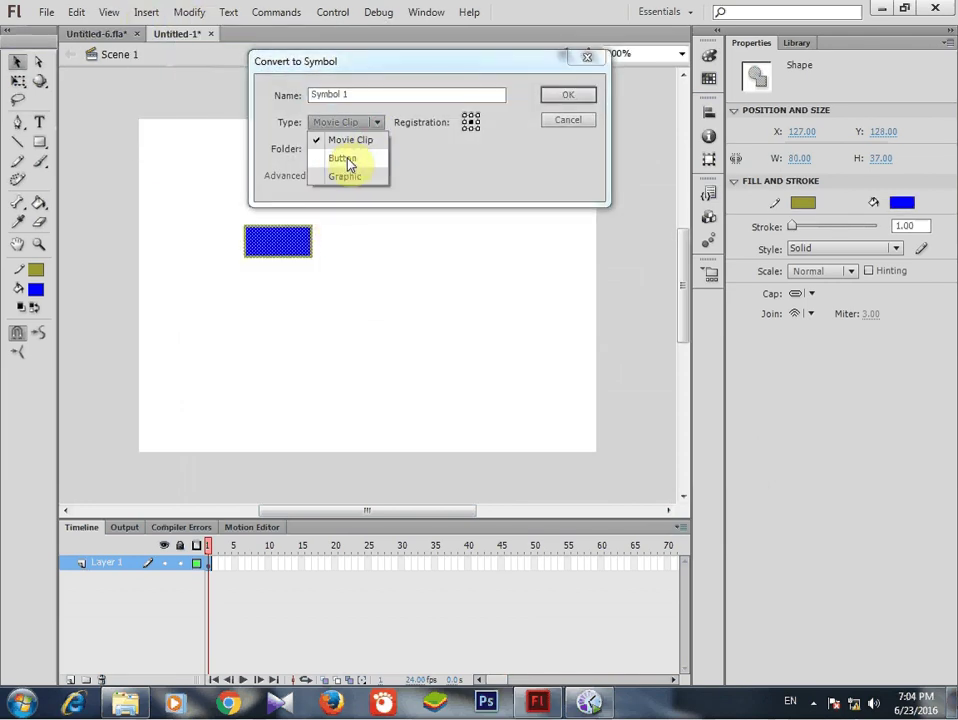
click(343, 156)
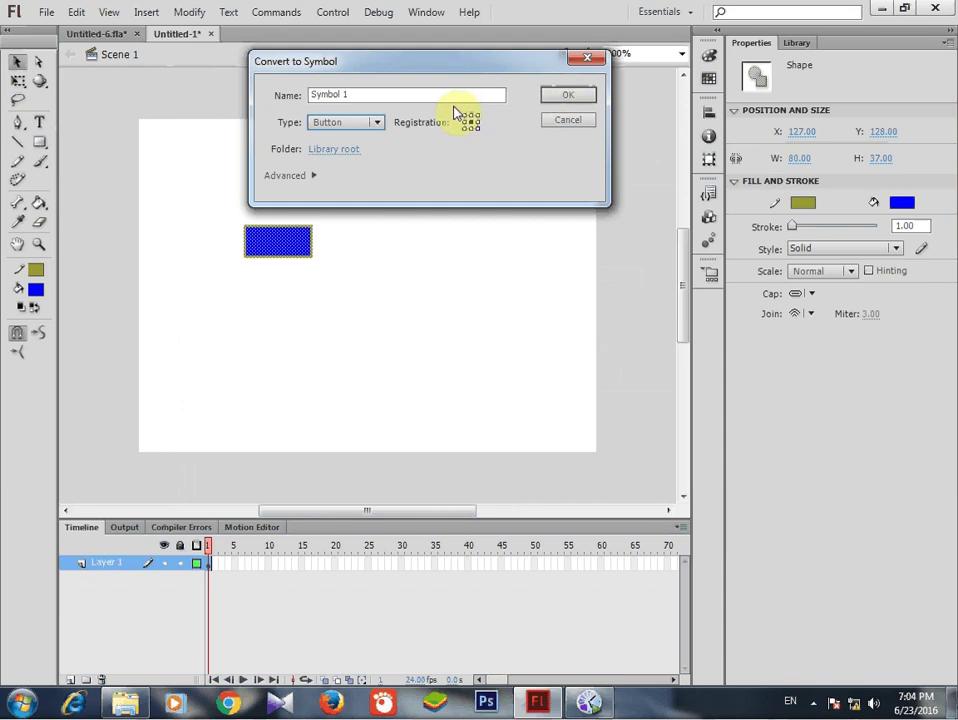
click(567, 94)
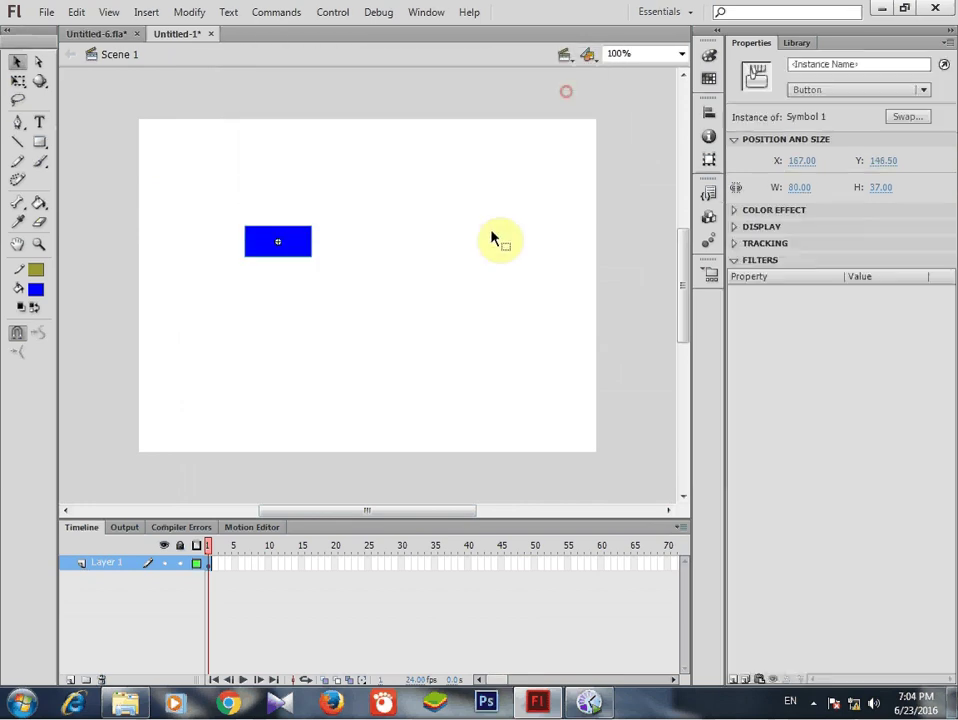
Step: Open the button symbol for editing and insert keyframes in its Over, Down and Hit frames
double_click(292, 248)
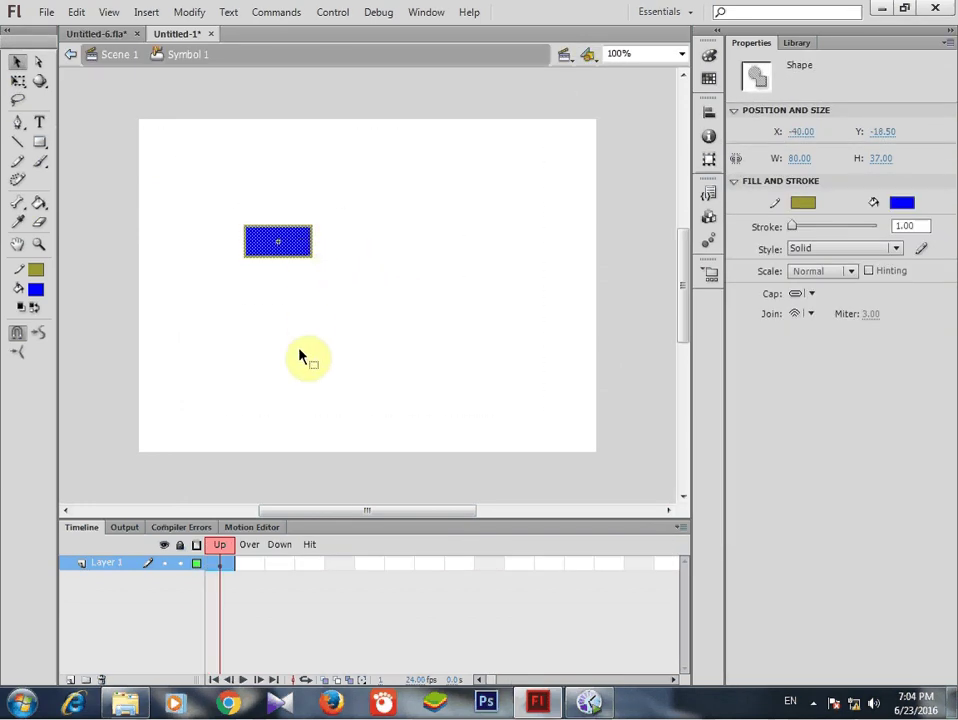
click(275, 563)
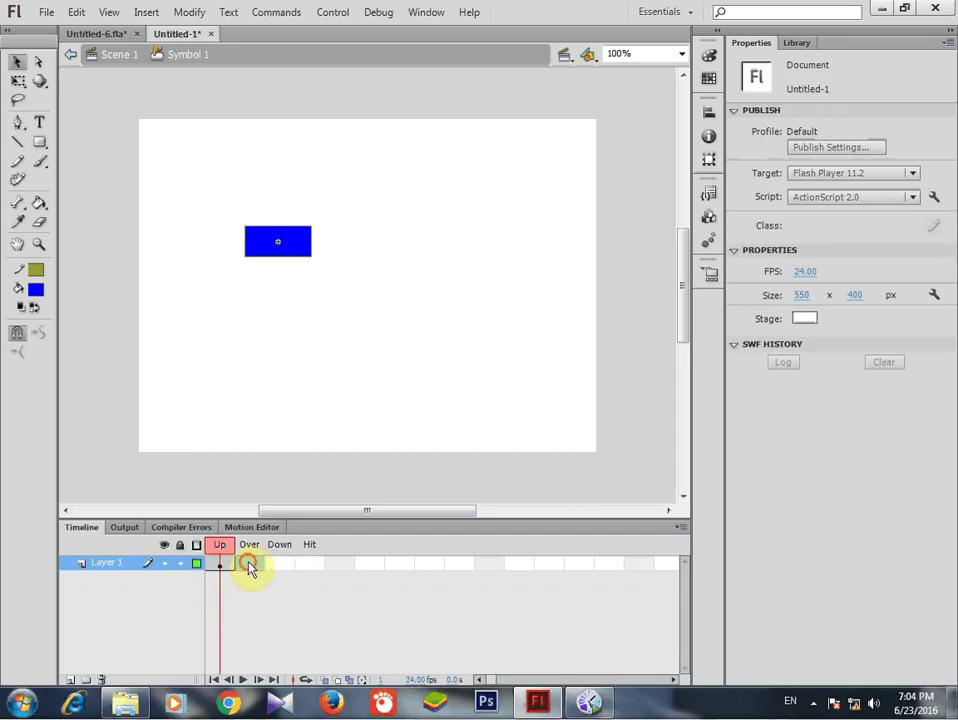
right_click(250, 563)
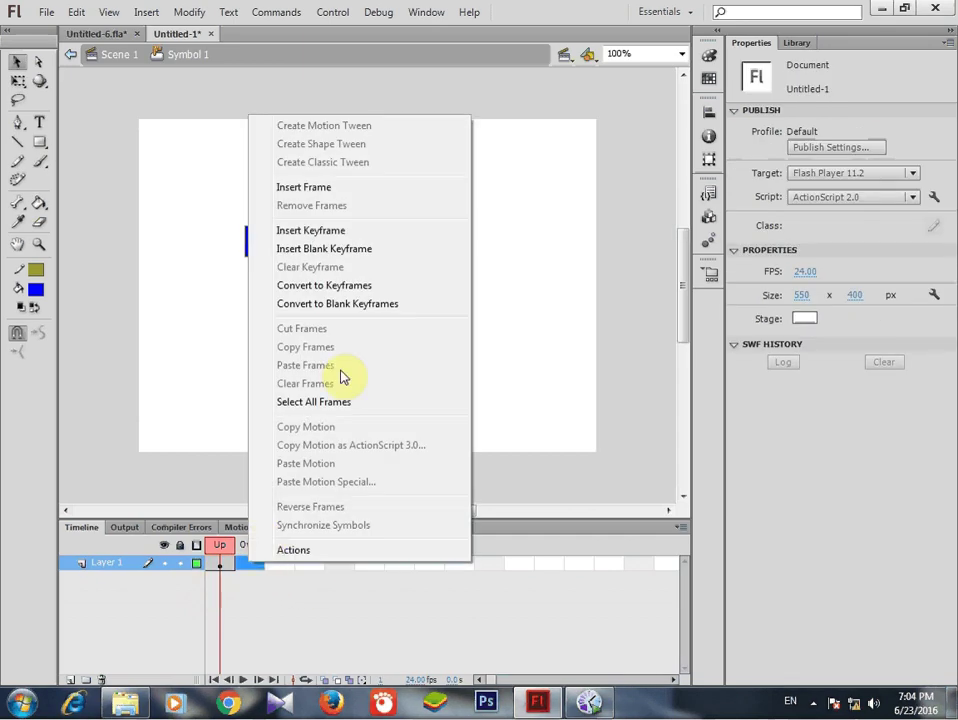
click(320, 230)
right_click(278, 566)
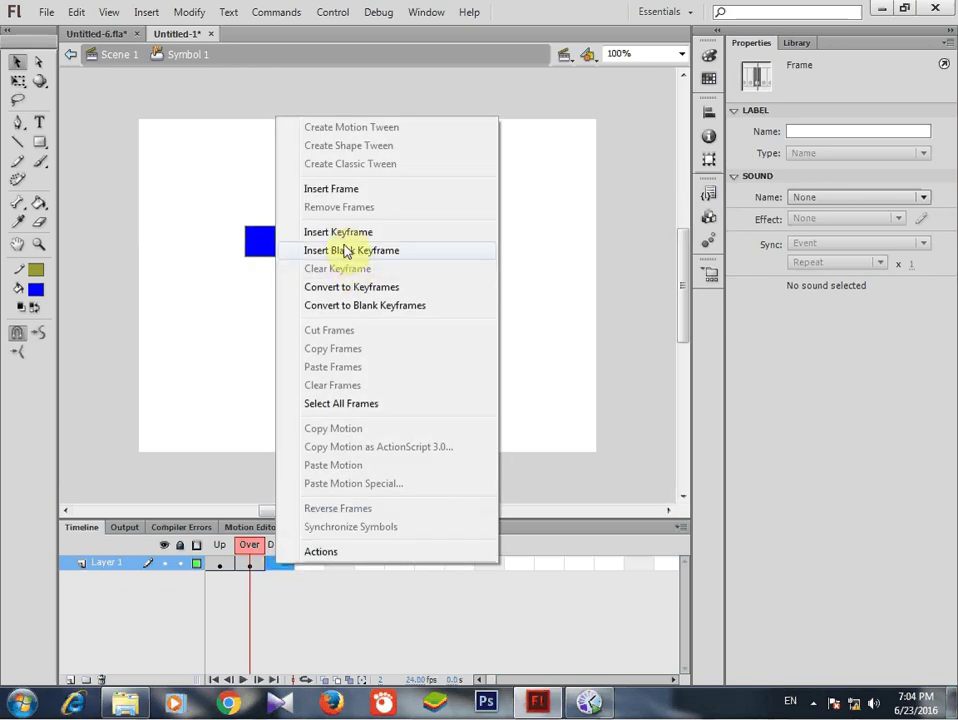
click(342, 232)
right_click(318, 561)
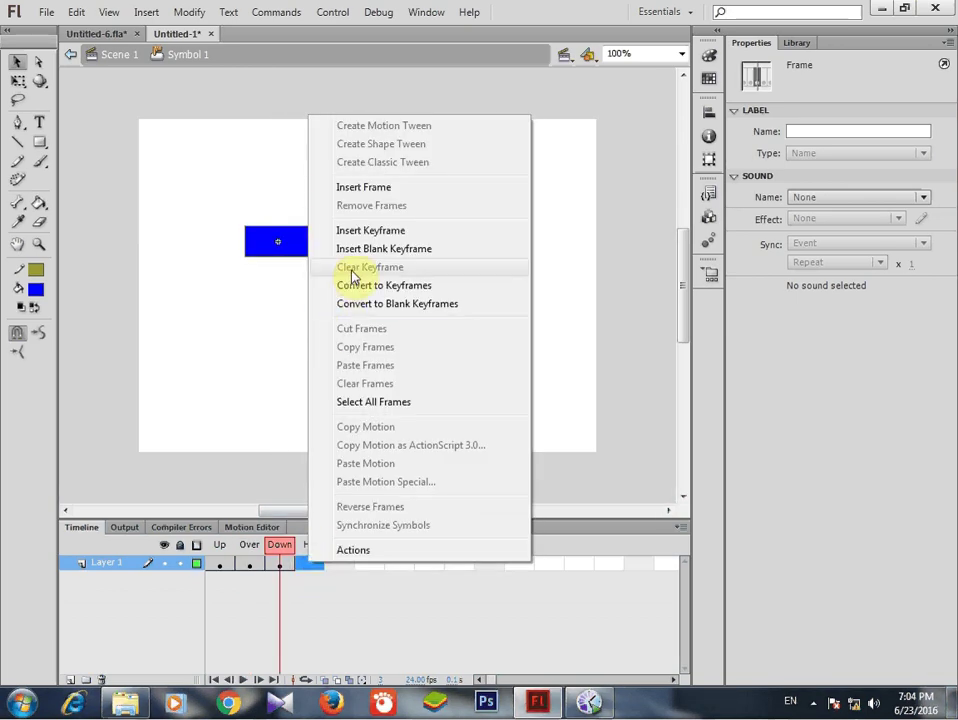
click(354, 230)
Step: Fill the button's rectangle with teal green in the Over frame and yellow in the Down frame
click(247, 566)
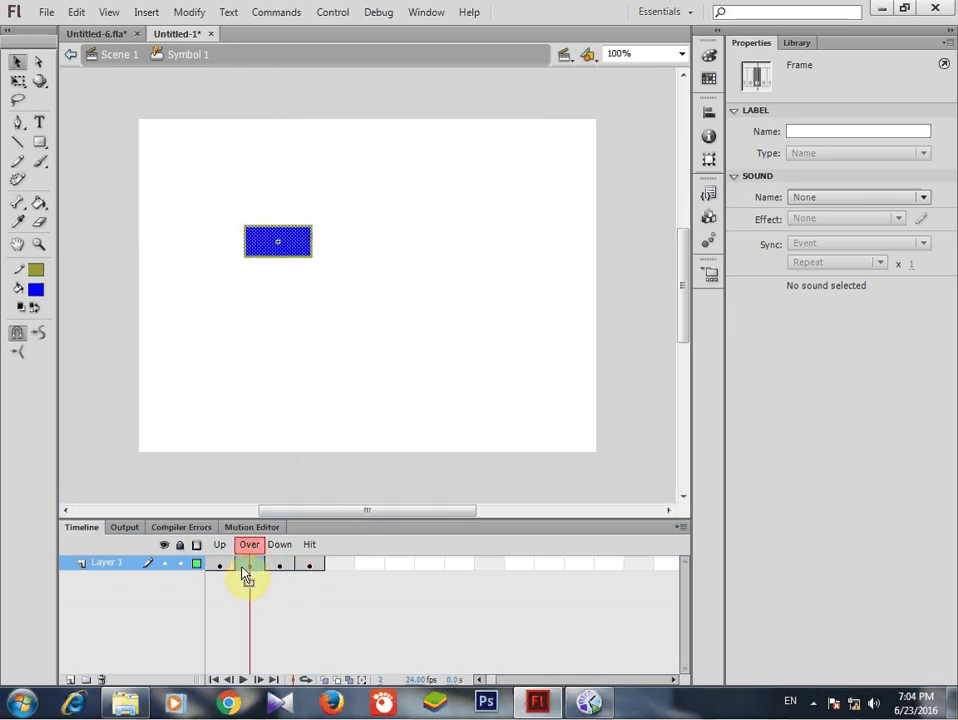
click(38, 291)
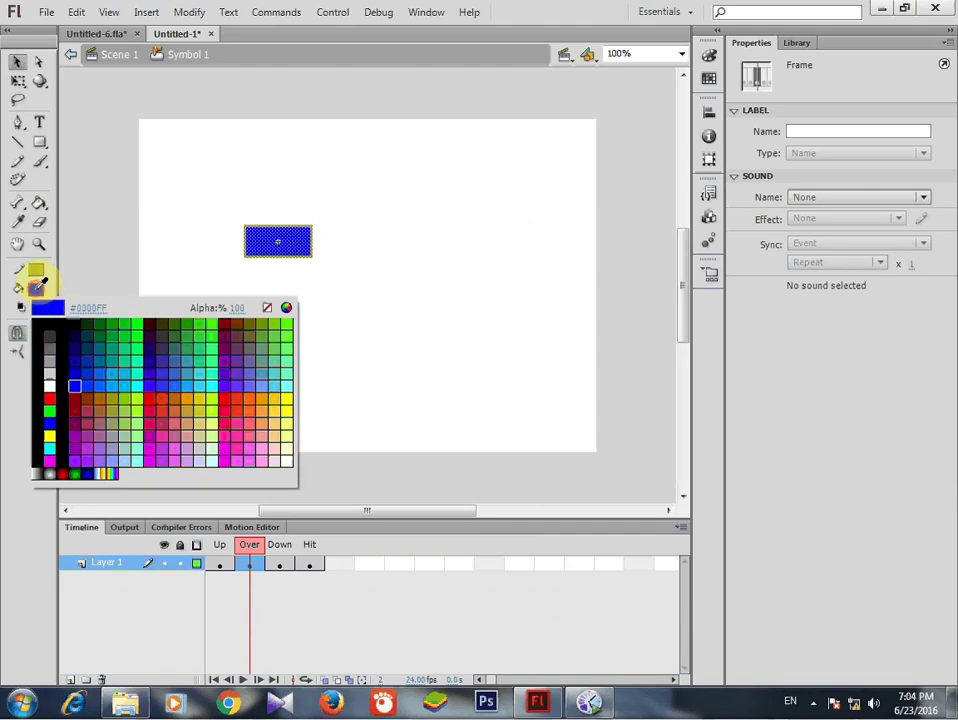
click(128, 362)
click(278, 565)
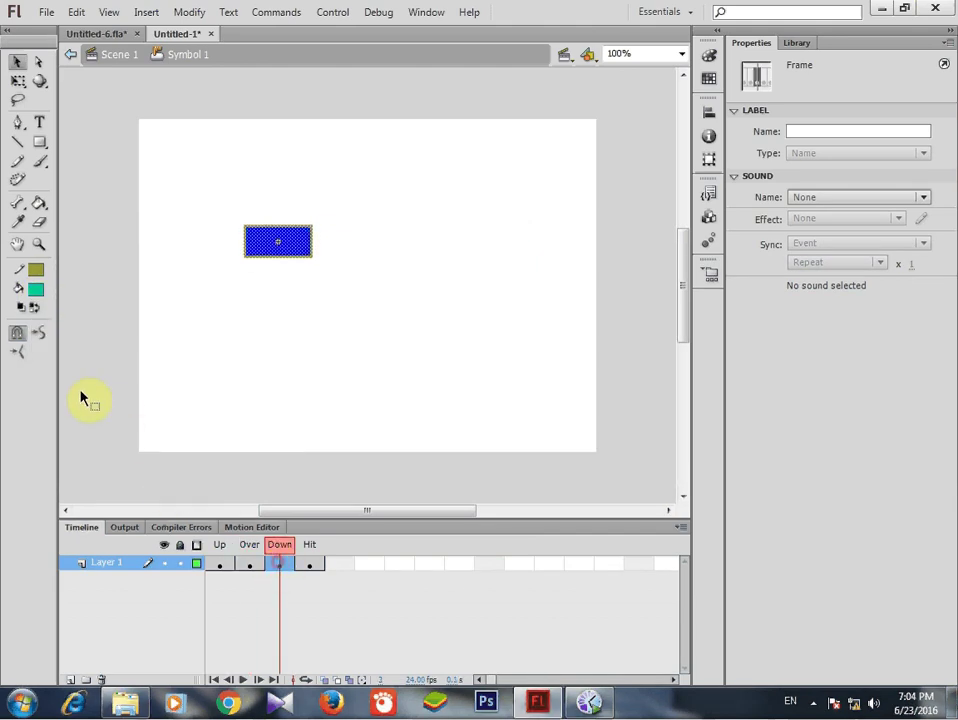
click(36, 293)
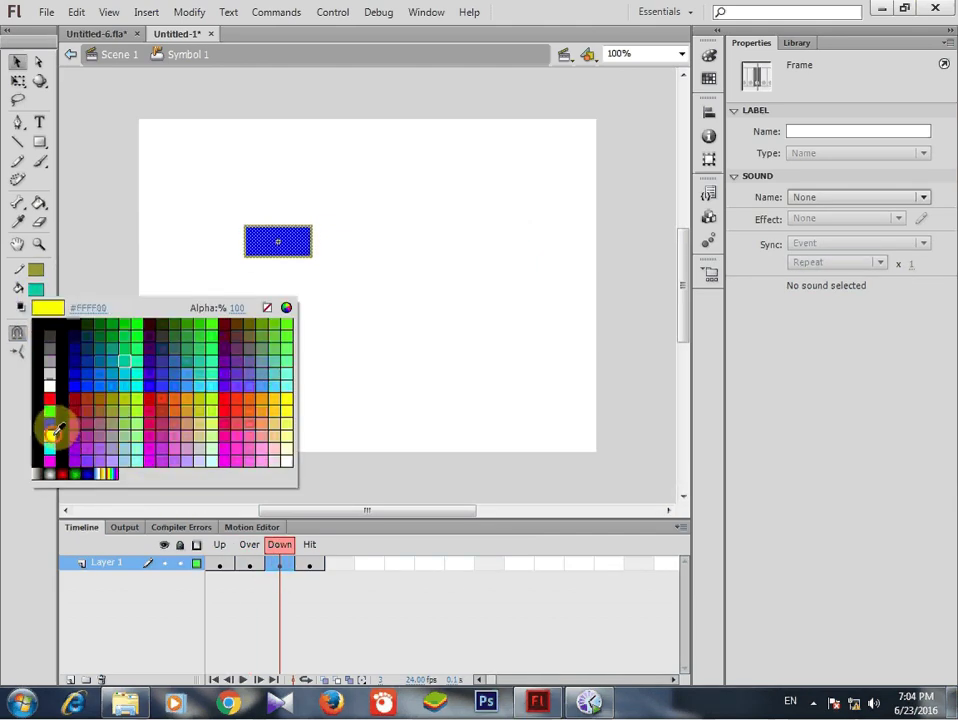
click(52, 424)
Step: Fill the rectangle in the button's Hit frame with muted red and deselect it
click(309, 565)
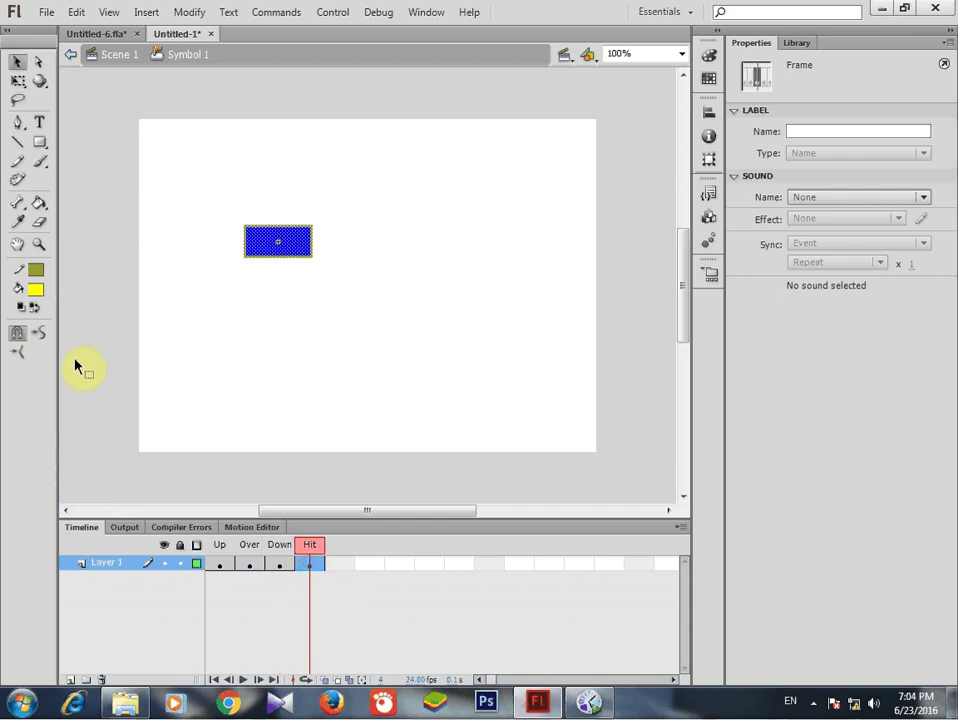
click(36, 294)
click(178, 430)
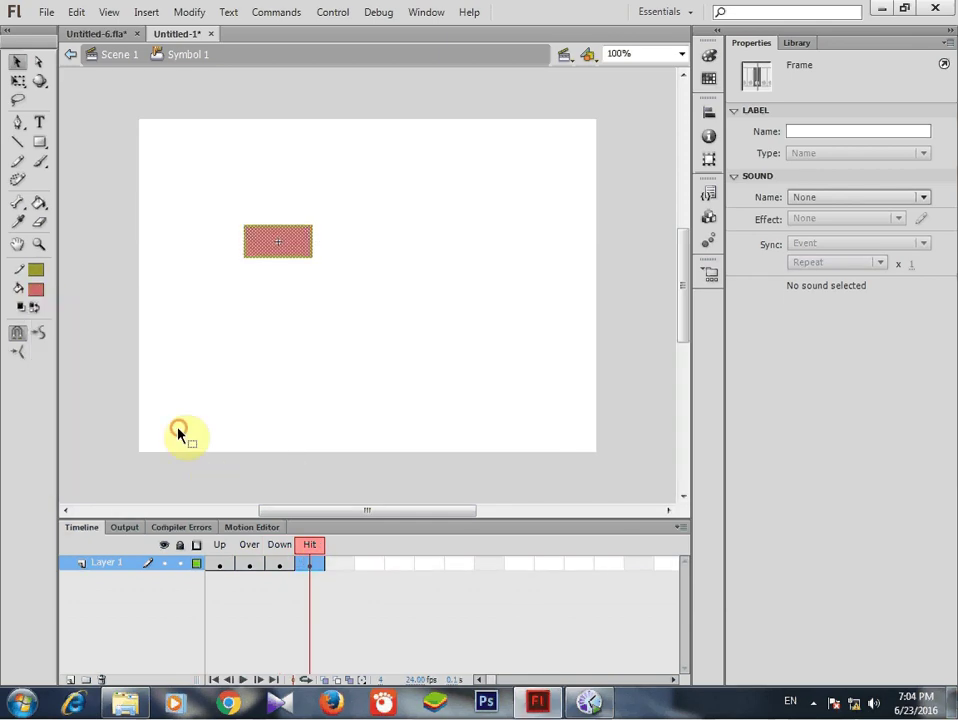
click(368, 487)
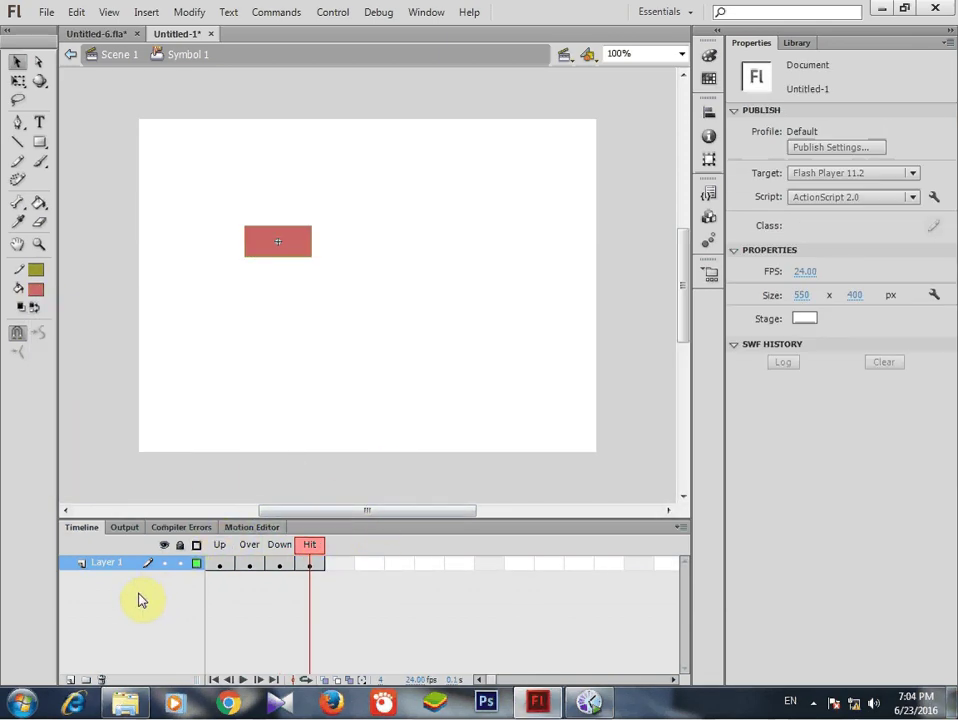
Step: Add a new layer inside the button and place the text "click sound" over the rectangle, starting at the Up frame
click(71, 679)
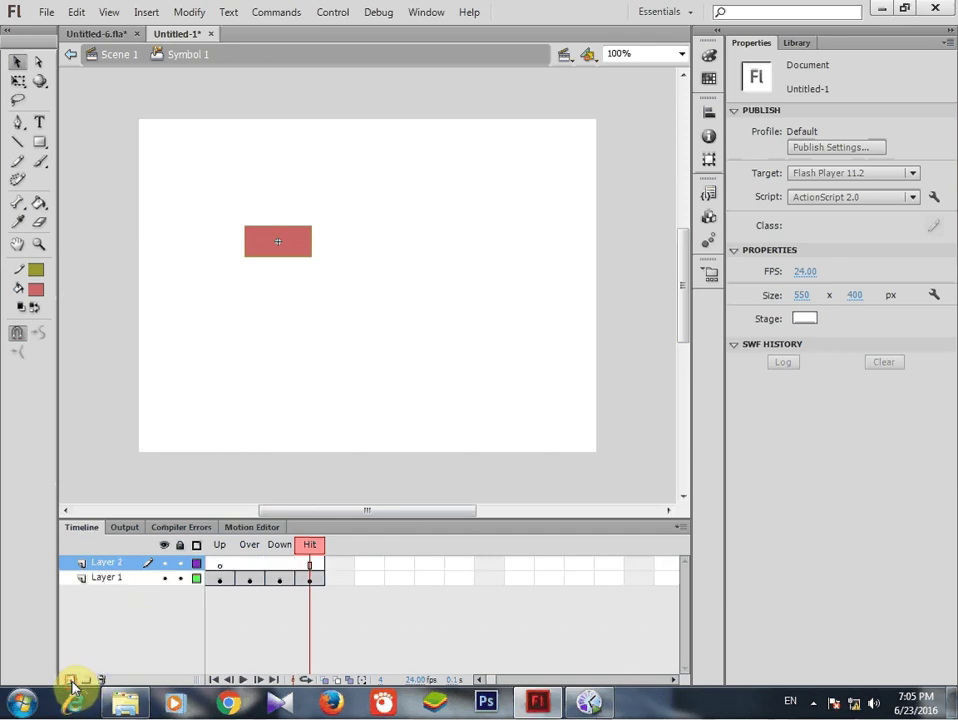
click(220, 566)
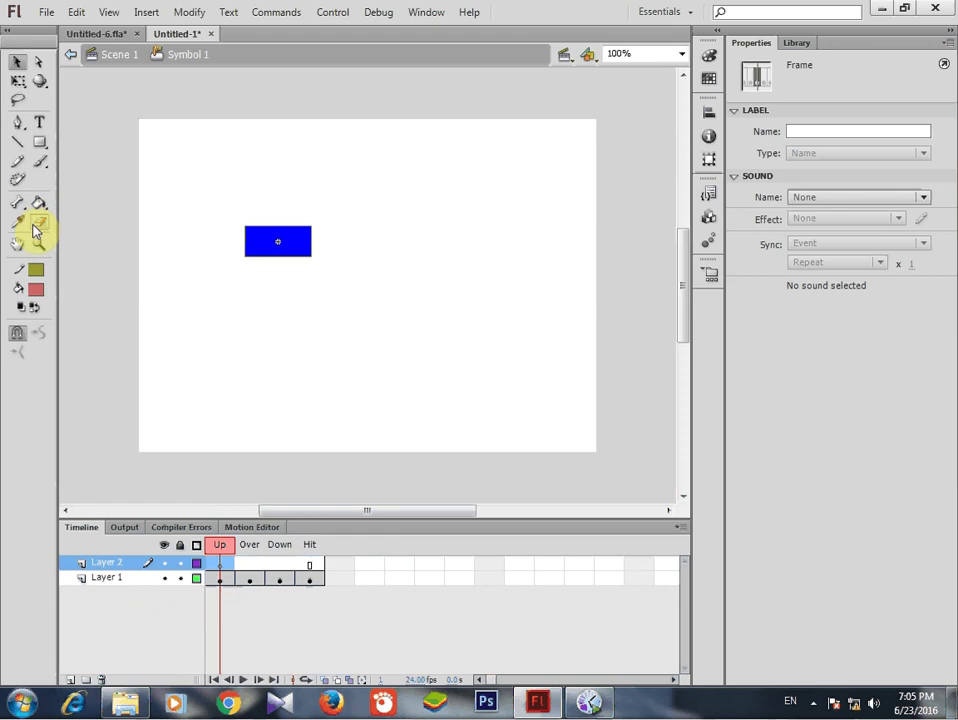
click(39, 122)
click(259, 213)
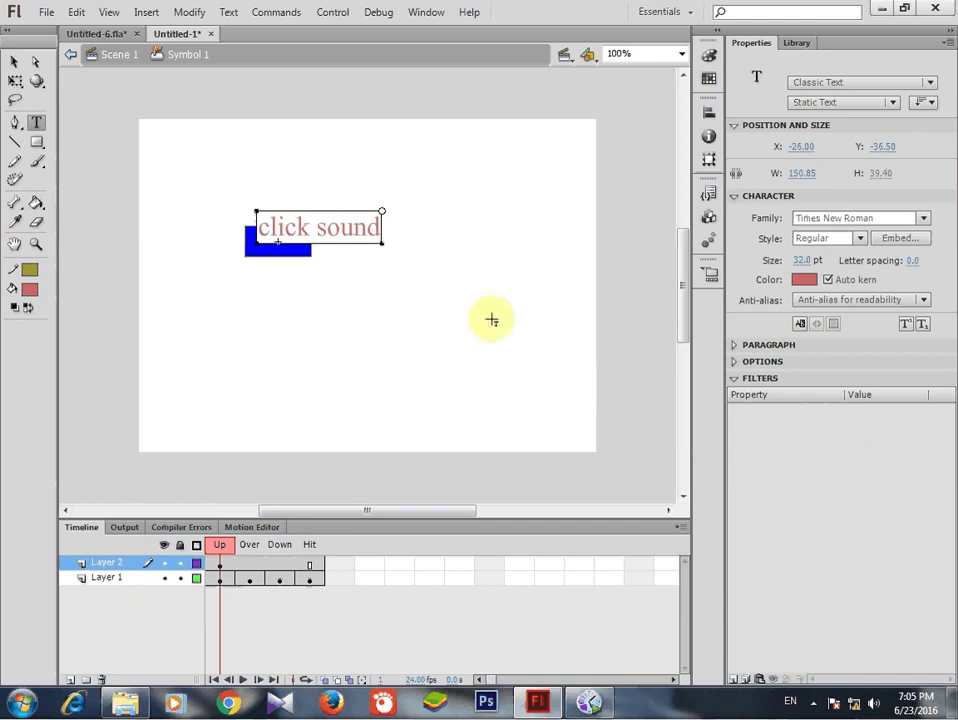
Step: Set the "click sound" label's font size to 14 pt and narrow its text box to fit the words
drag(383, 211, 258, 226)
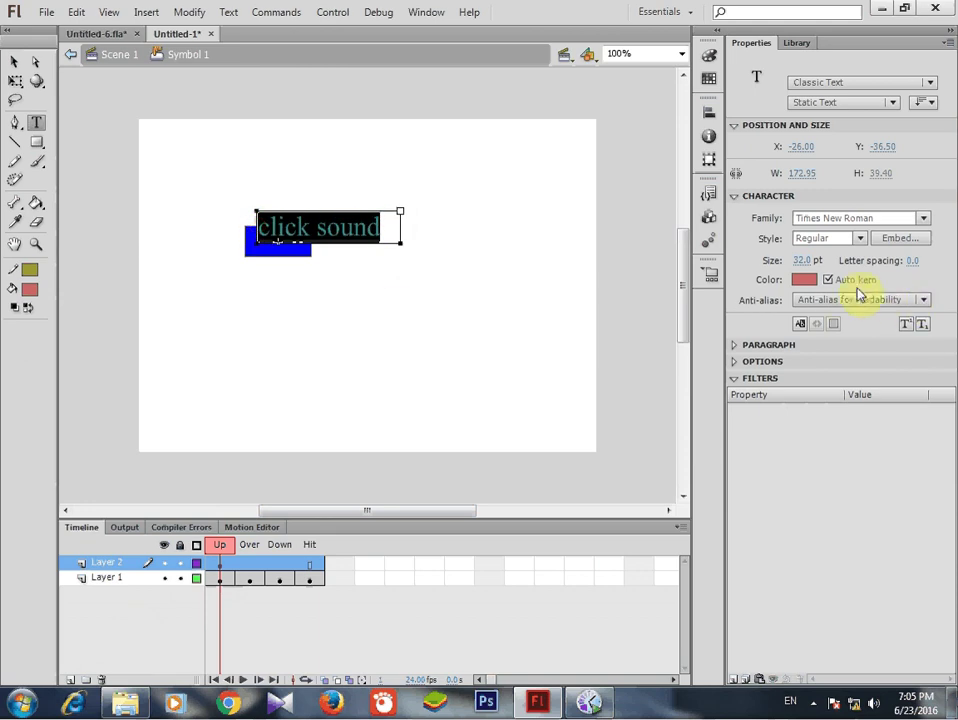
click(812, 259)
drag(810, 262, 795, 261)
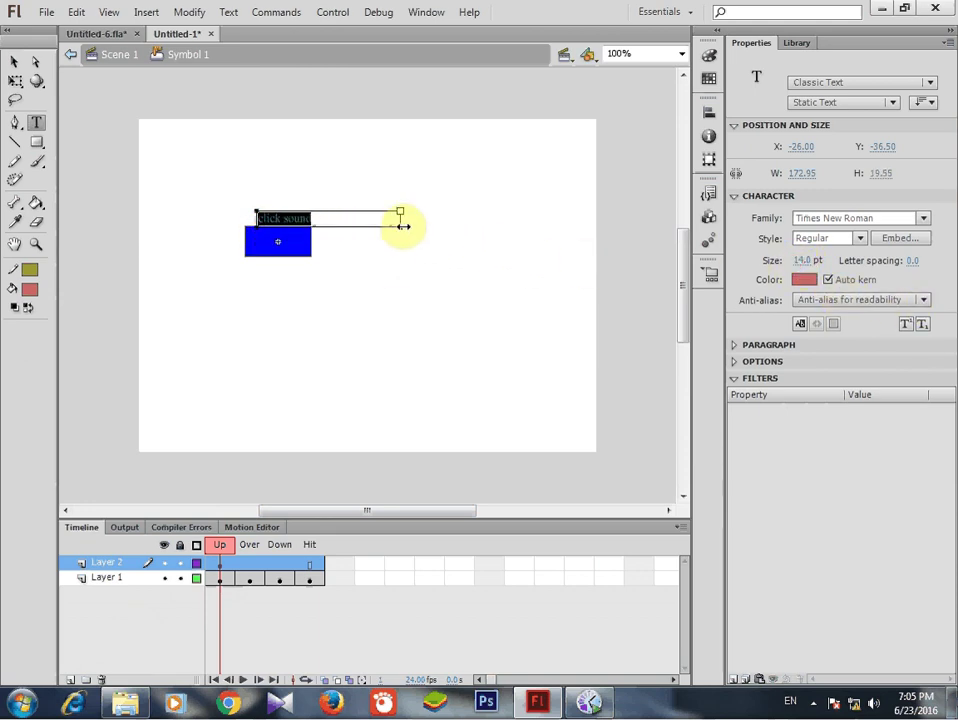
drag(400, 212, 312, 213)
Step: Move the "click sound" label down onto the blue rectangle so it sits inside the button
click(14, 60)
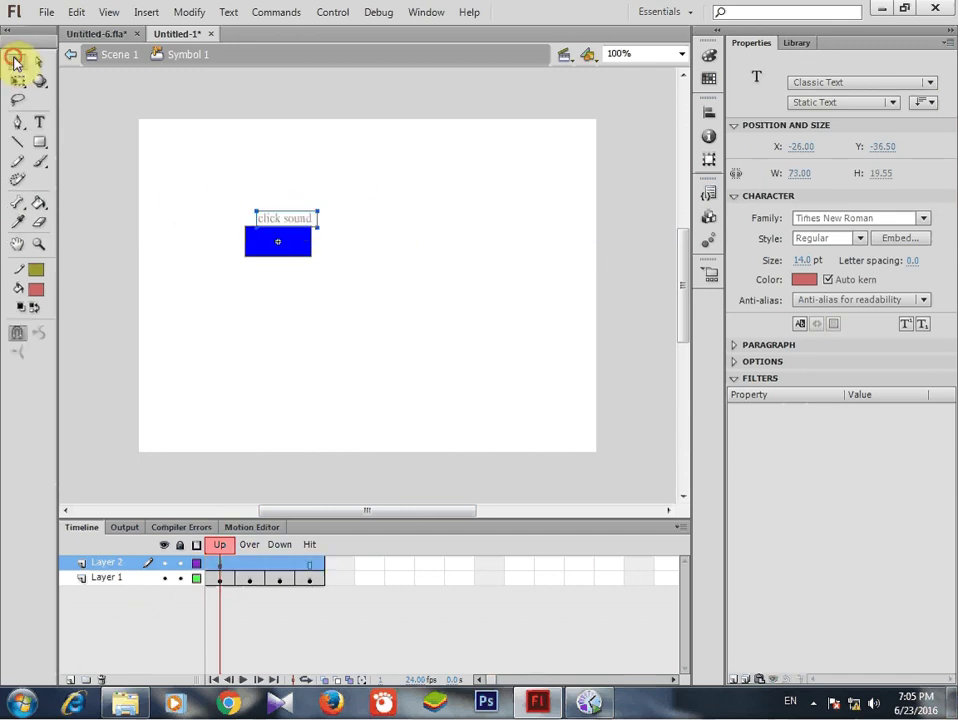
drag(278, 218, 272, 243)
click(430, 287)
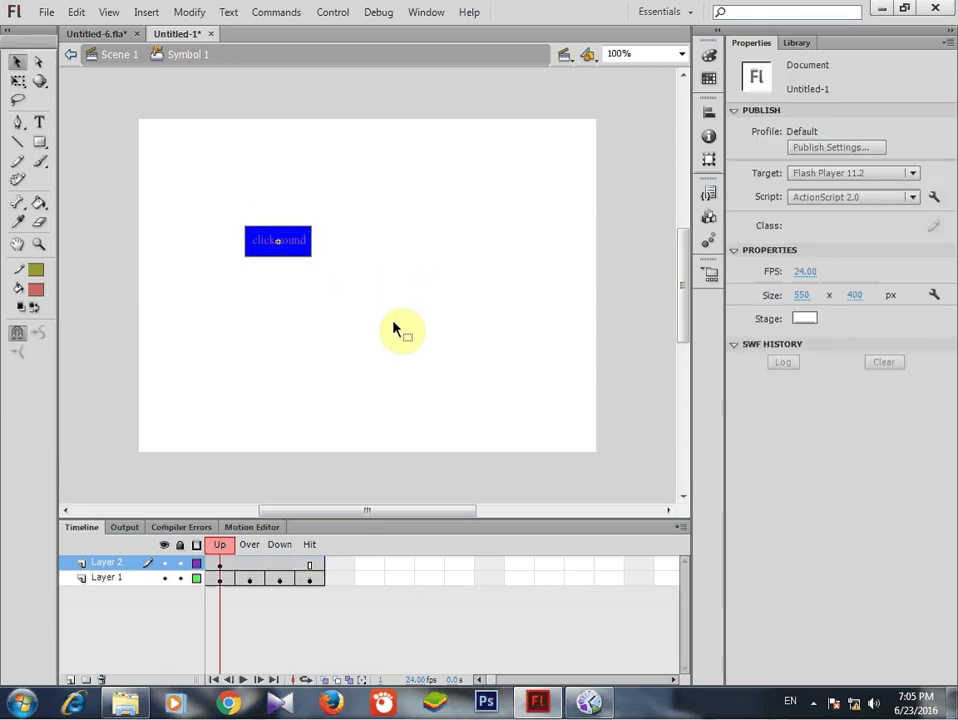
Step: Insert a keyframe in the Hit frame of Layer 2
click(313, 563)
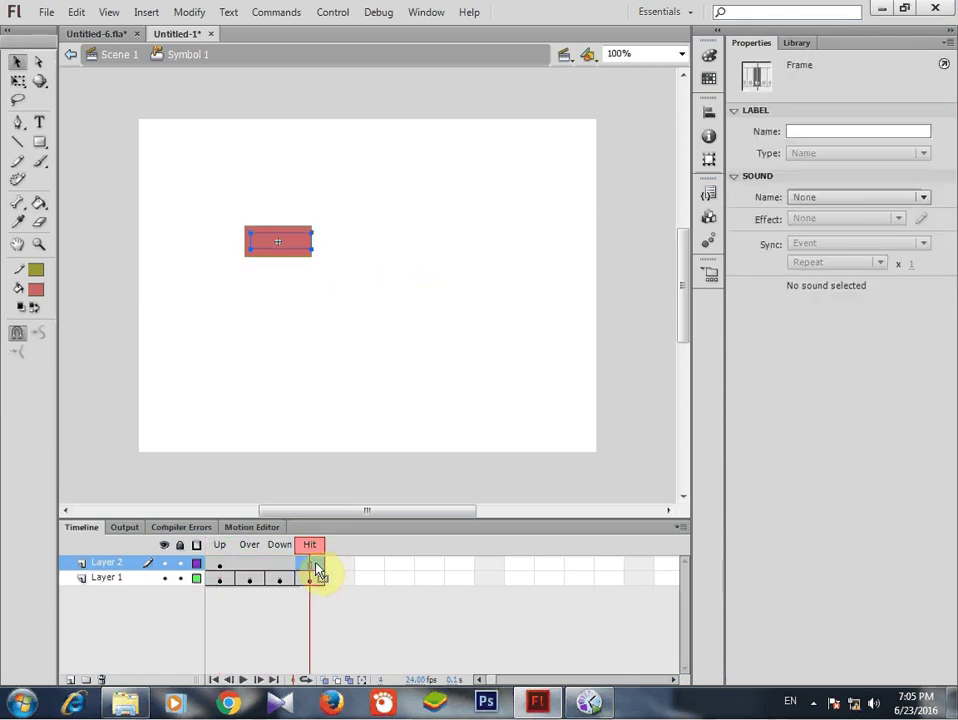
key(F6)
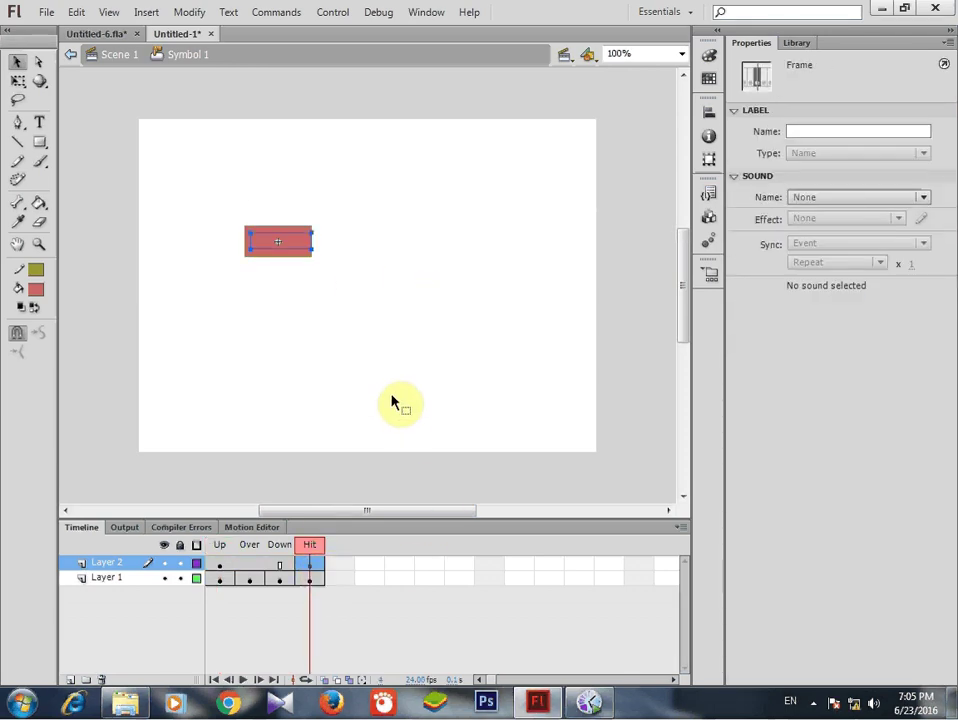
click(388, 374)
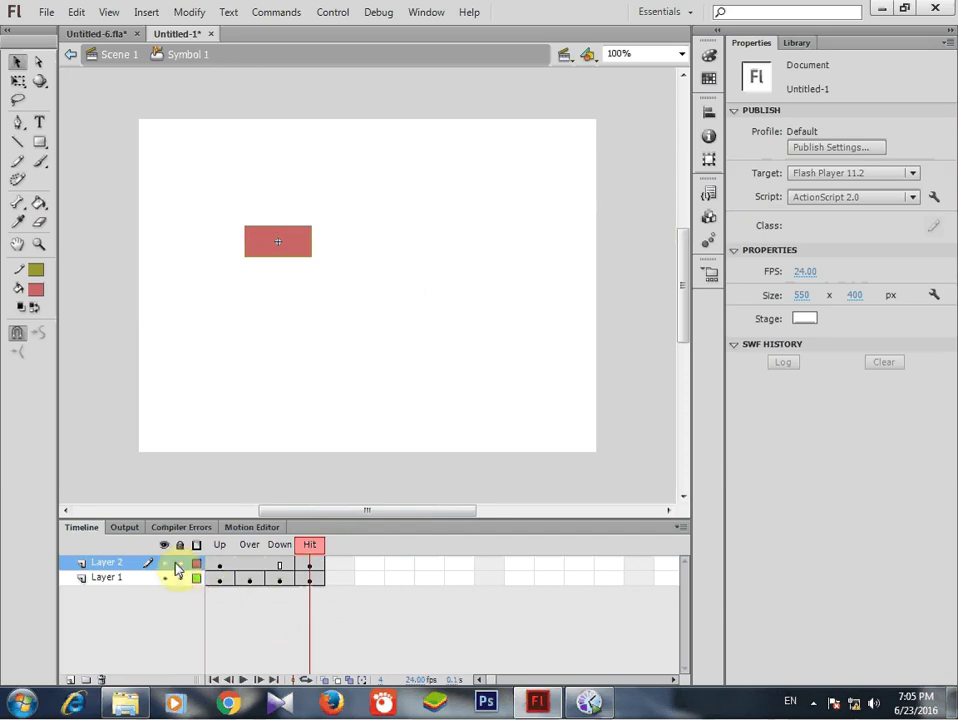
Step: Recolor the "click sound" text white in the Up keyframe of Layer 2
mouse_move(130, 567)
mouse_down()
mouse_move(135, 598)
mouse_move(133, 562)
mouse_up()
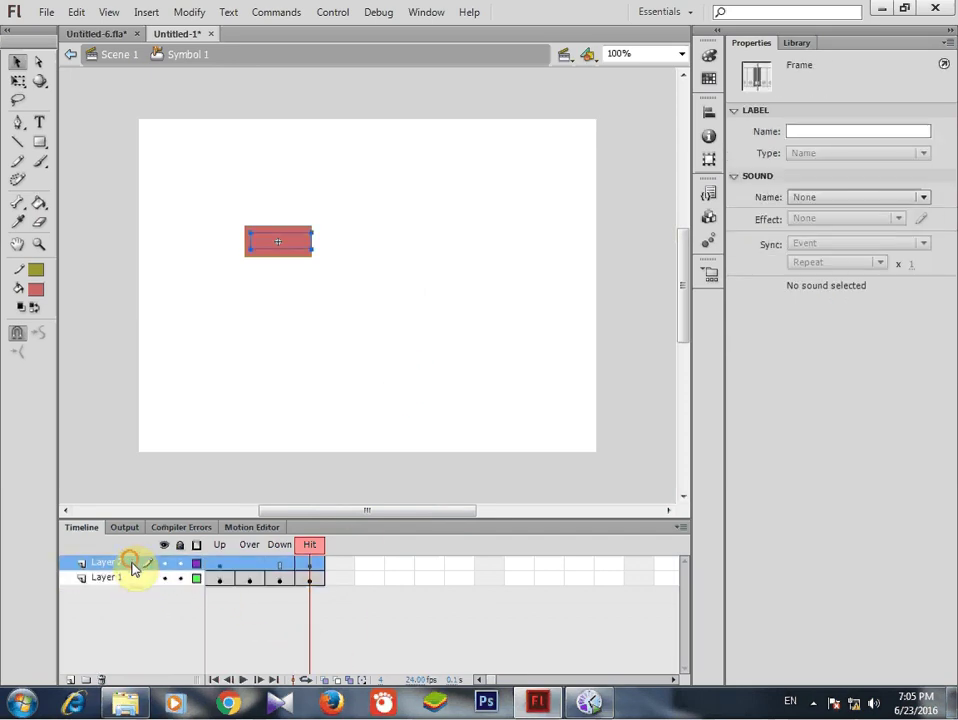
click(220, 565)
click(256, 566)
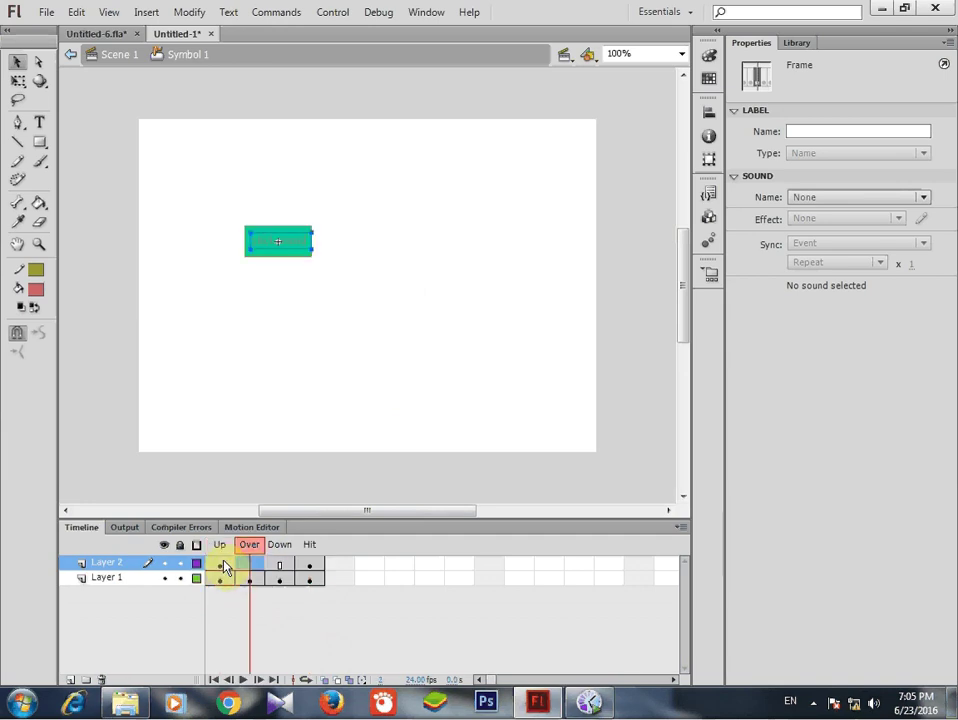
click(222, 566)
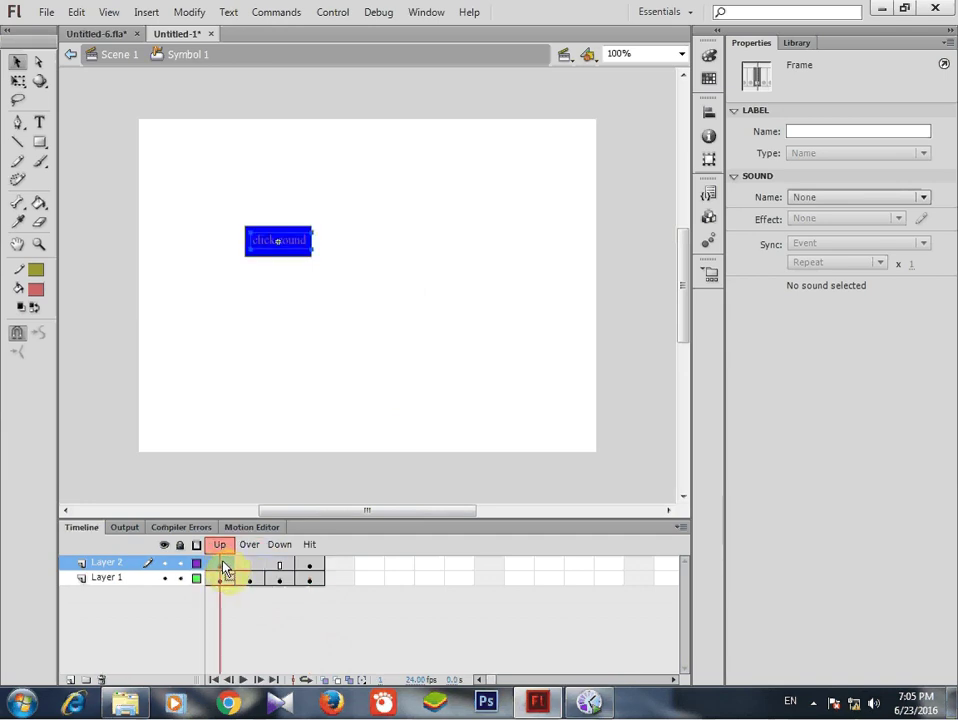
click(277, 241)
double_click(277, 243)
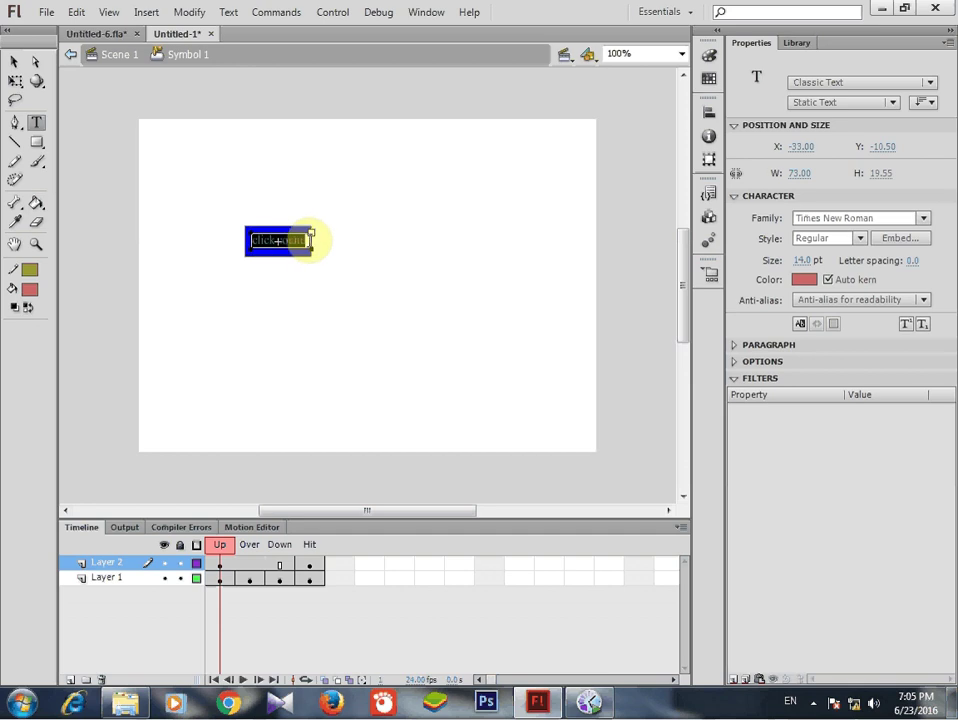
drag(310, 240, 257, 241)
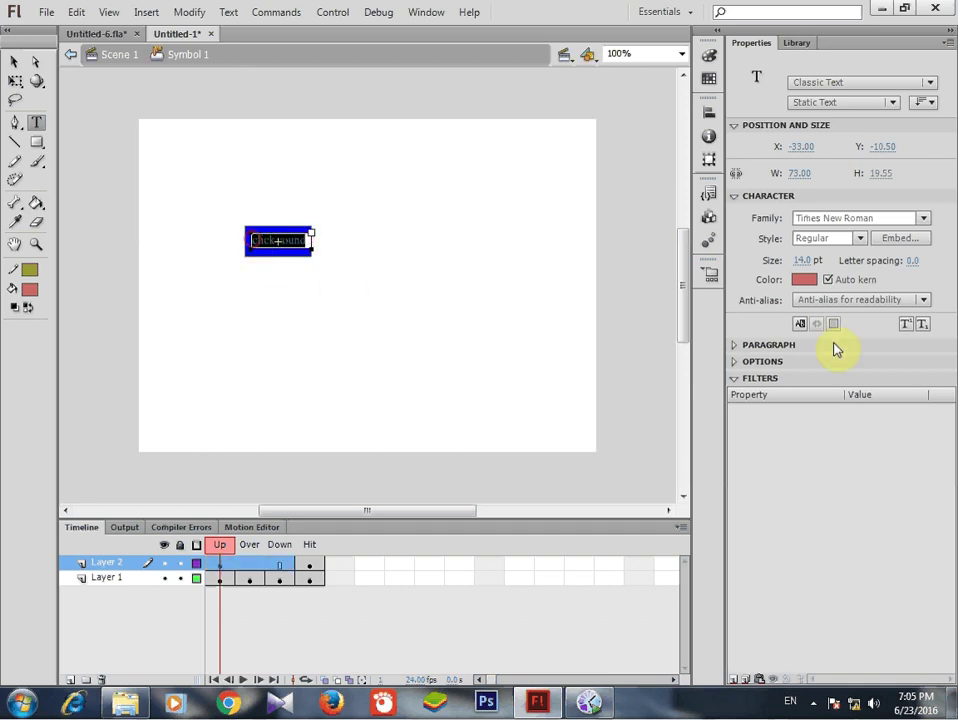
click(800, 279)
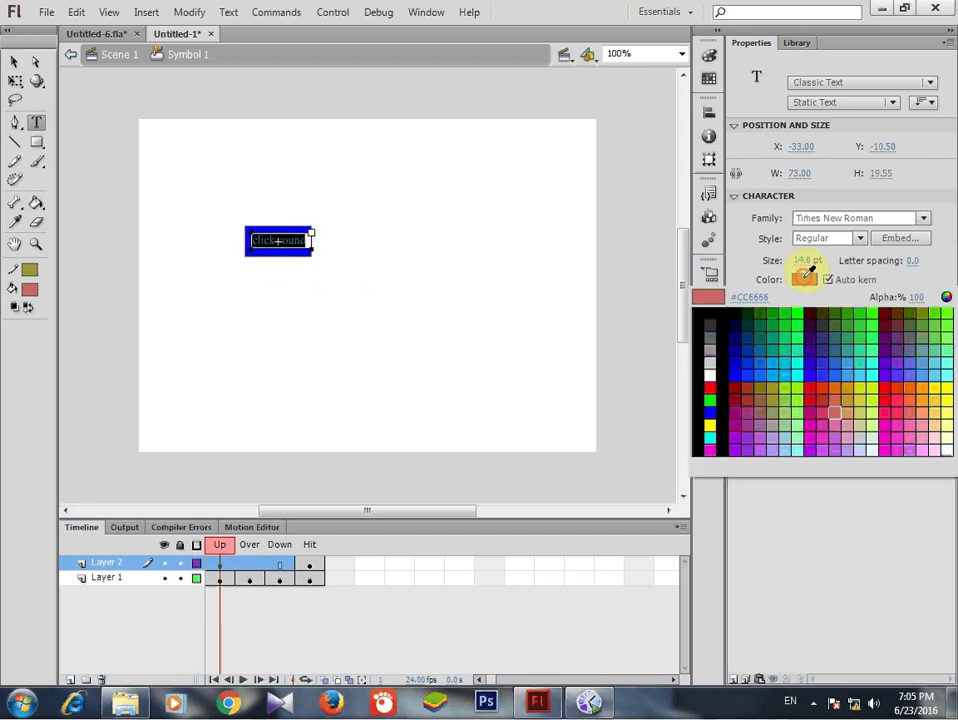
click(709, 374)
click(430, 369)
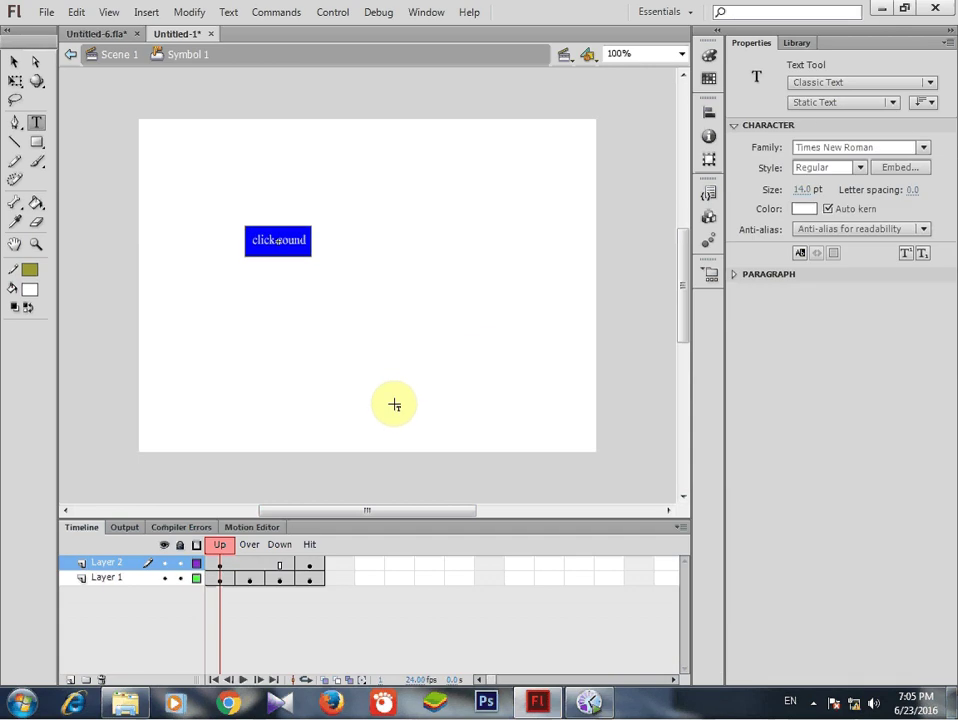
Step: Change the rectangle's fill in the Down frame of Layer 1 to blue #0033FF
click(251, 564)
click(290, 567)
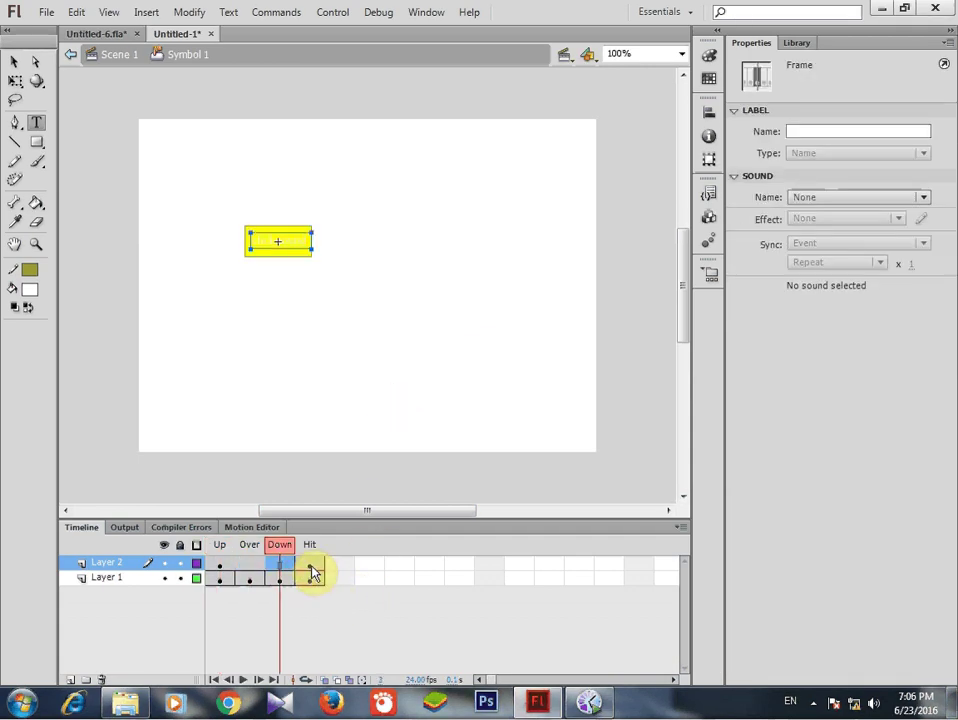
click(311, 571)
click(280, 573)
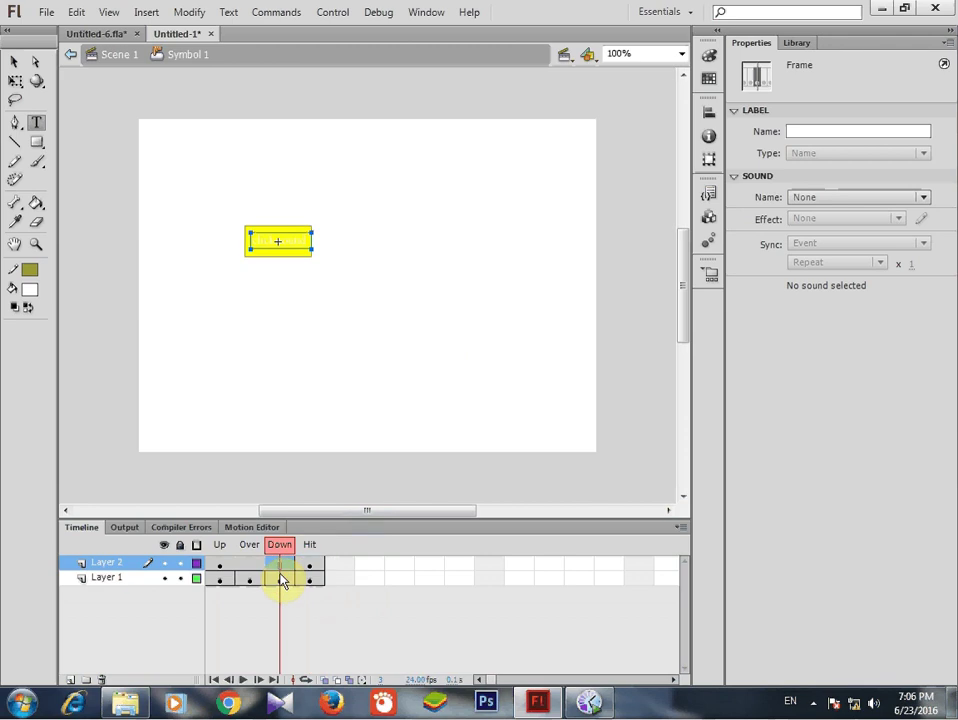
click(280, 578)
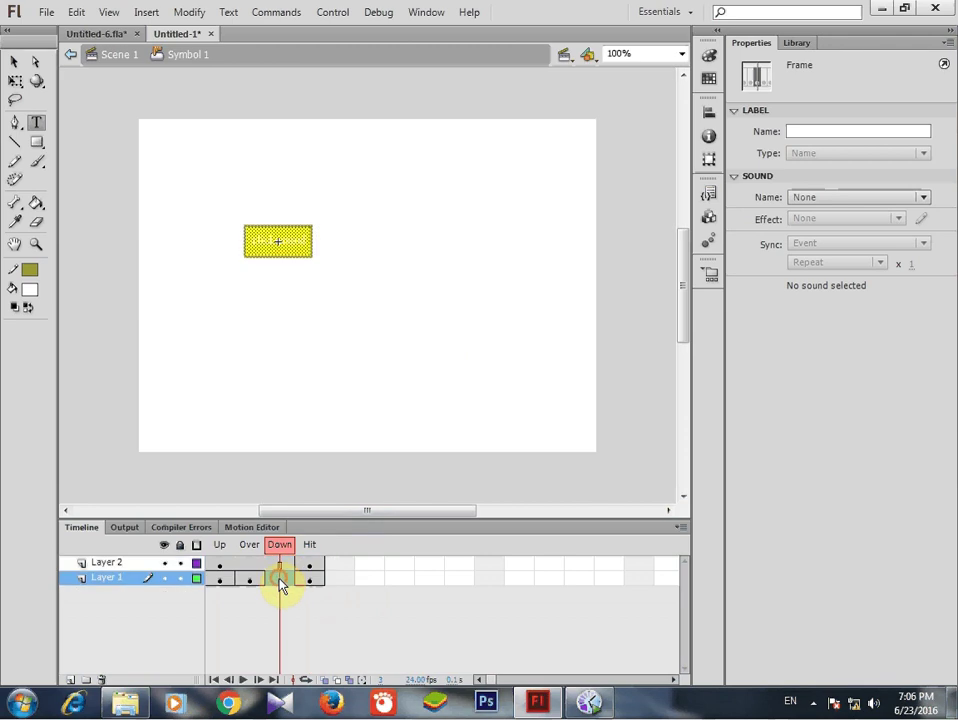
click(31, 292)
click(113, 309)
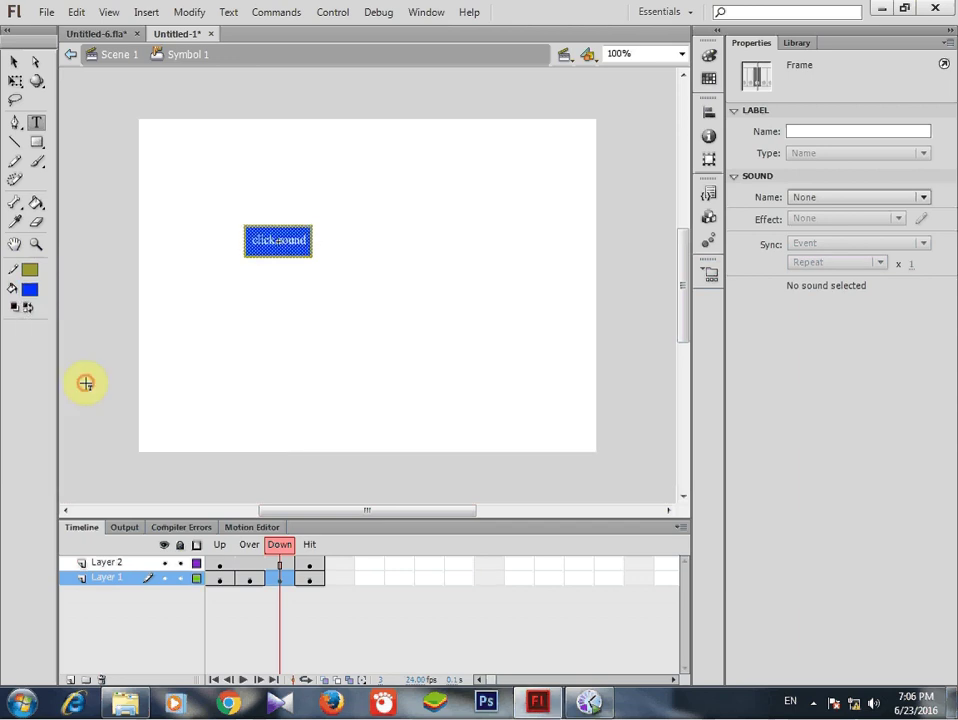
click(240, 420)
Step: Review the button states on Layer 1 and change the Hit frame rectangle's fill to cyan
click(249, 579)
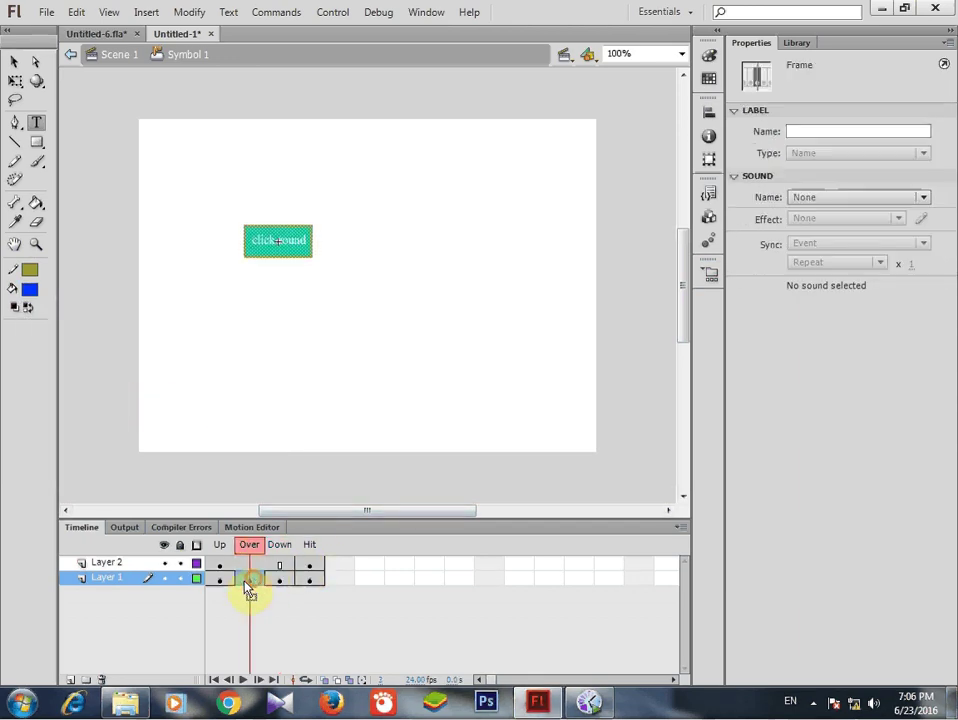
click(220, 579)
click(280, 579)
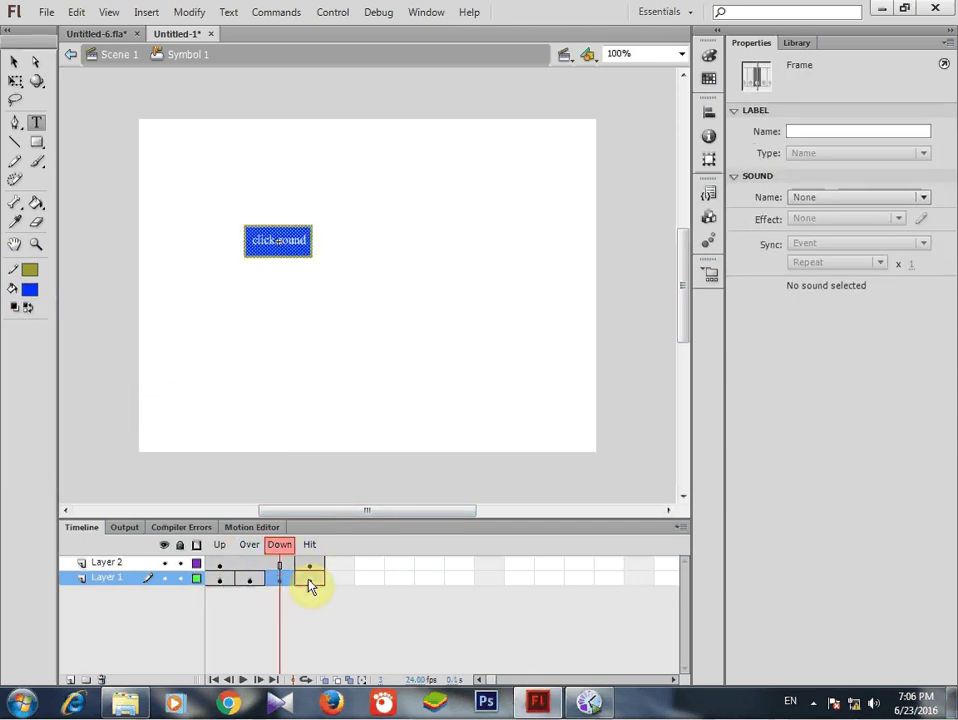
click(310, 580)
click(393, 383)
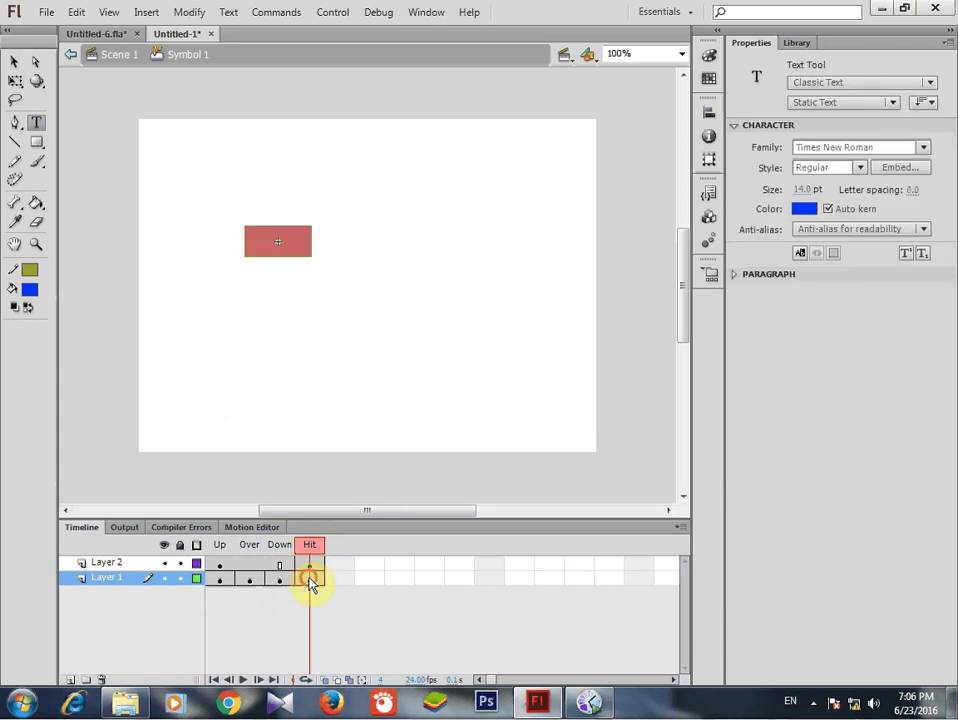
click(310, 580)
click(27, 291)
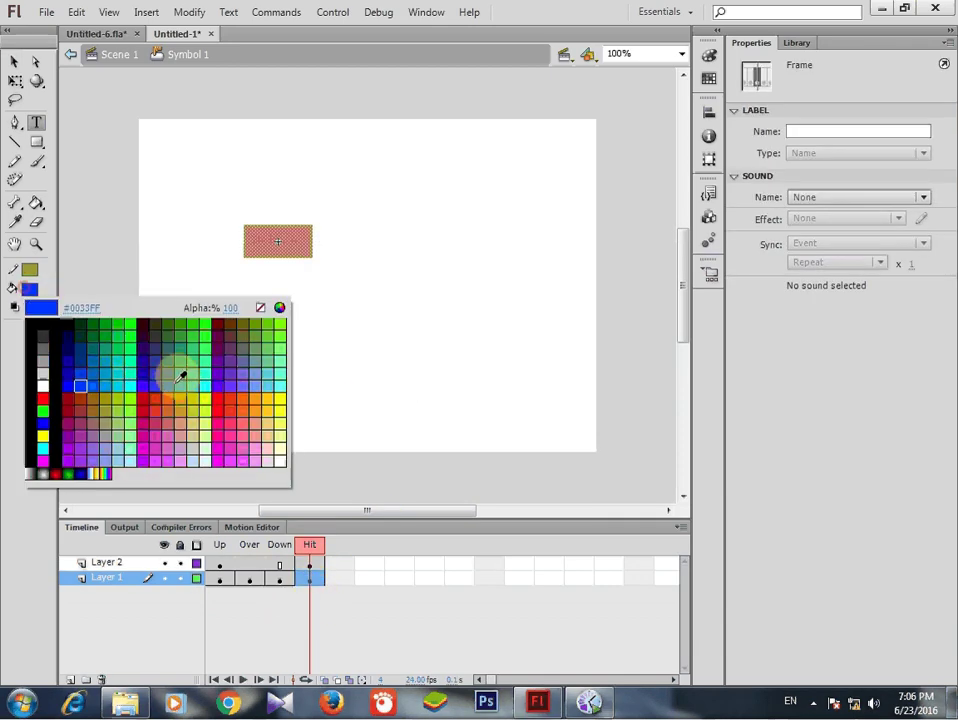
click(43, 446)
click(333, 381)
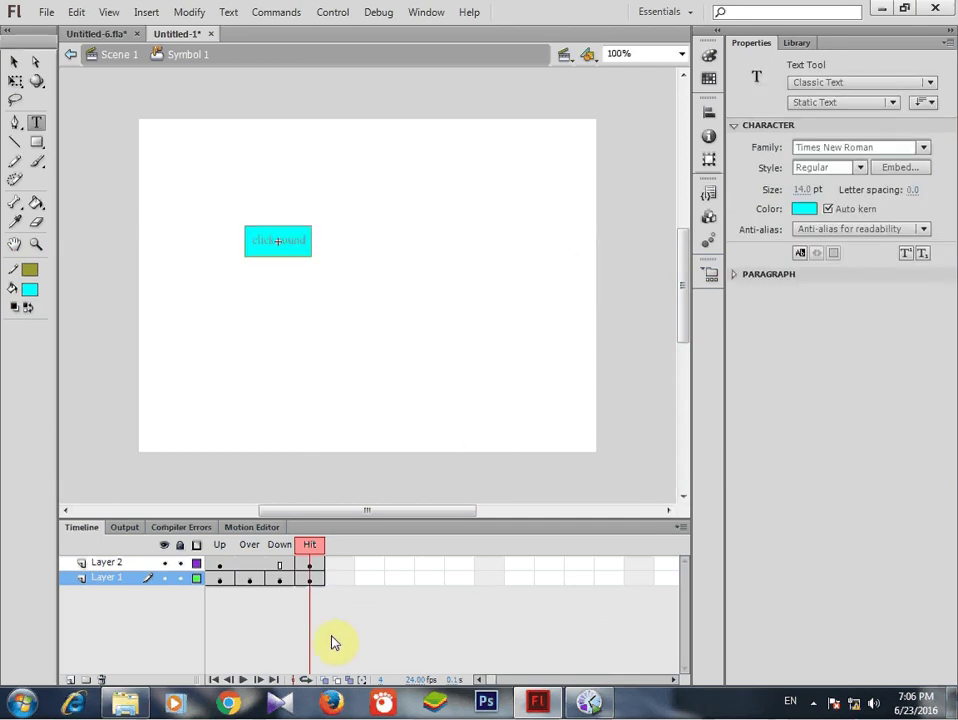
Step: Leave Symbol 1's editing mode for Scene 1 and select the "click sound" button instance on the stage
drag(310, 552, 184, 553)
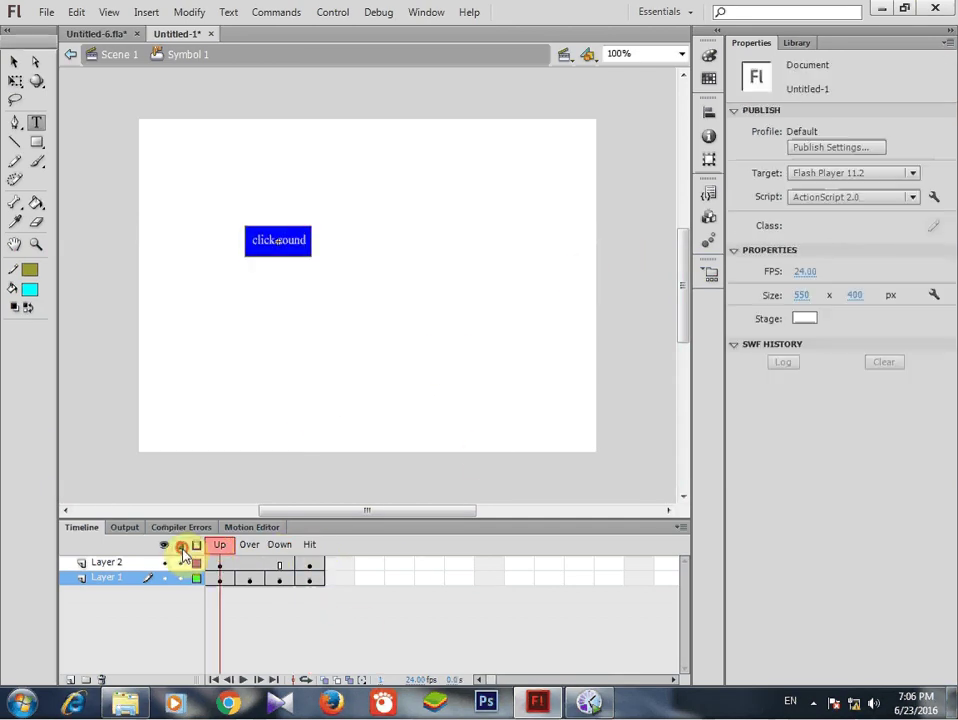
click(107, 54)
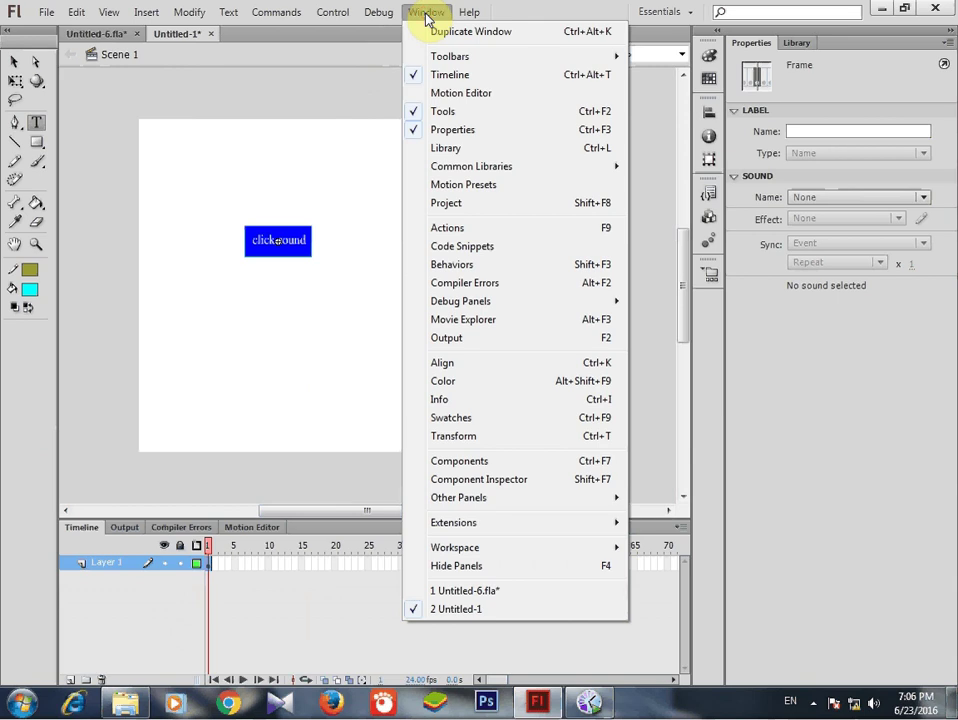
click(16, 62)
click(340, 205)
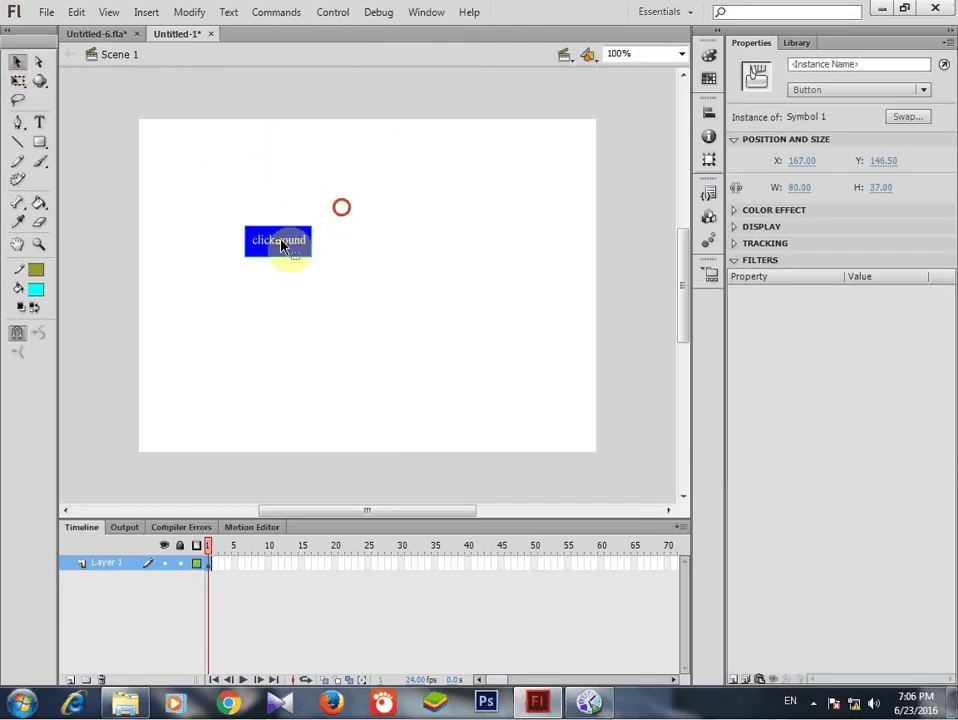
click(320, 205)
drag(322, 208, 287, 267)
Step: Show the Behaviors window and place it over the stage beside the button
click(428, 13)
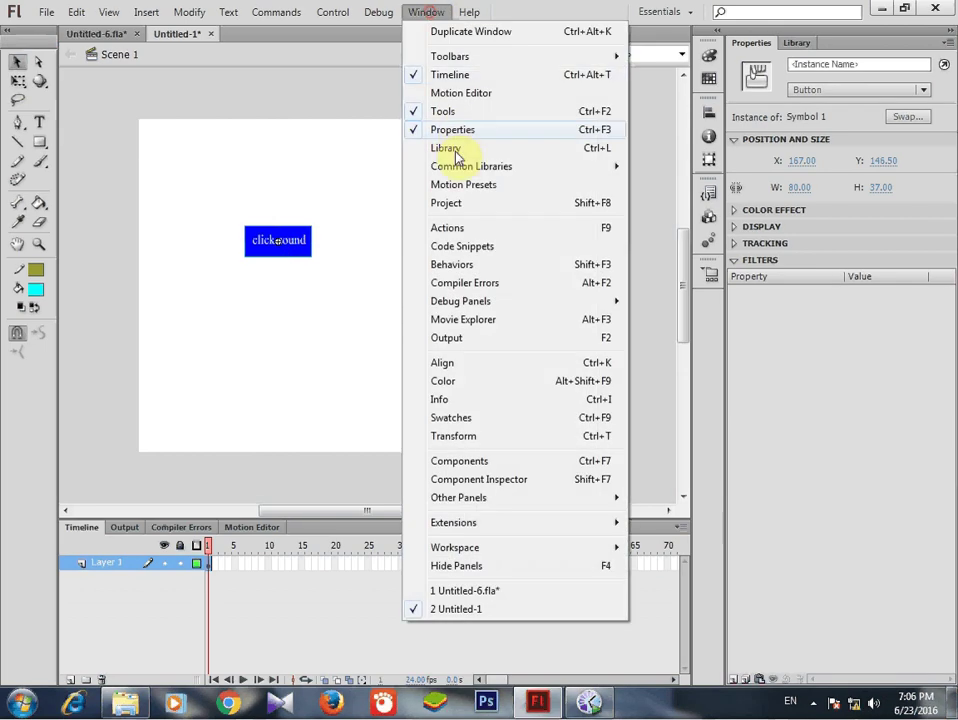
click(425, 261)
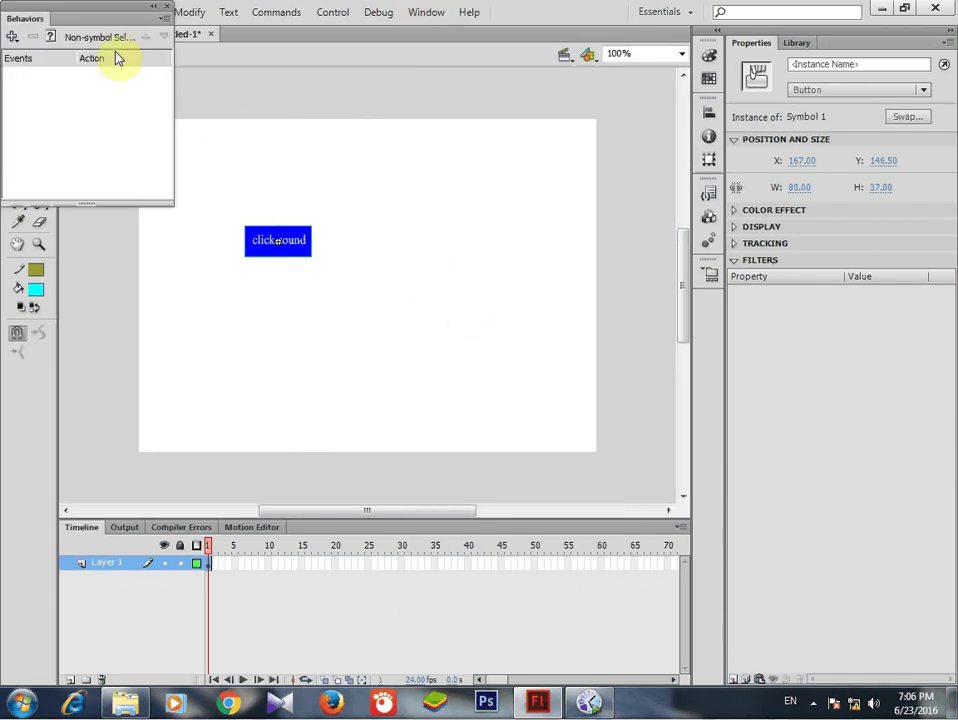
drag(79, 11, 553, 145)
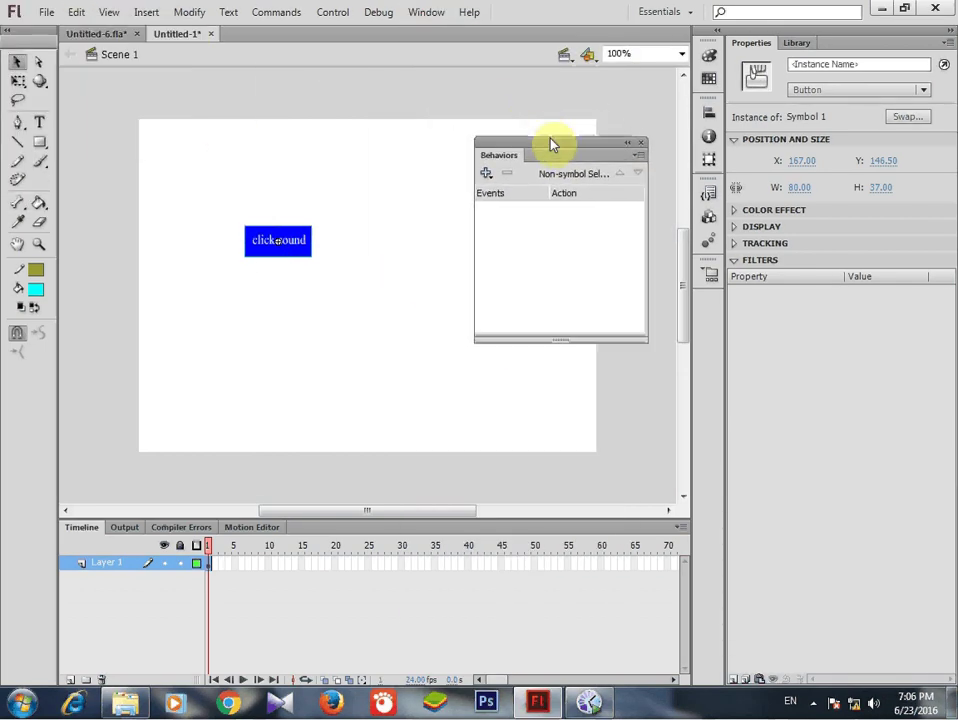
click(487, 174)
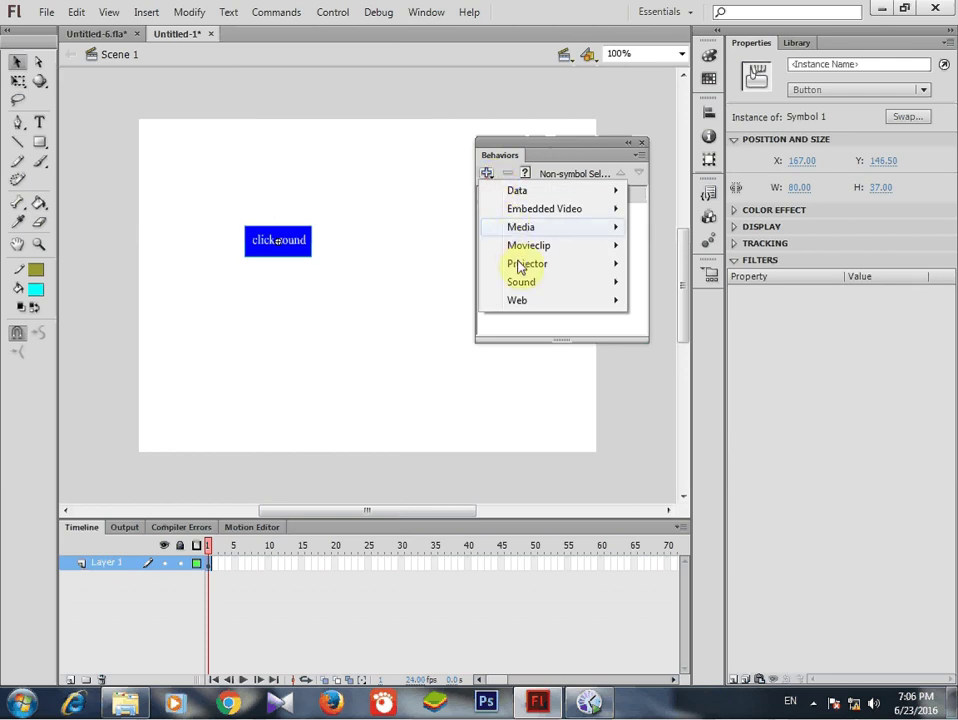
mouse_move(534, 284)
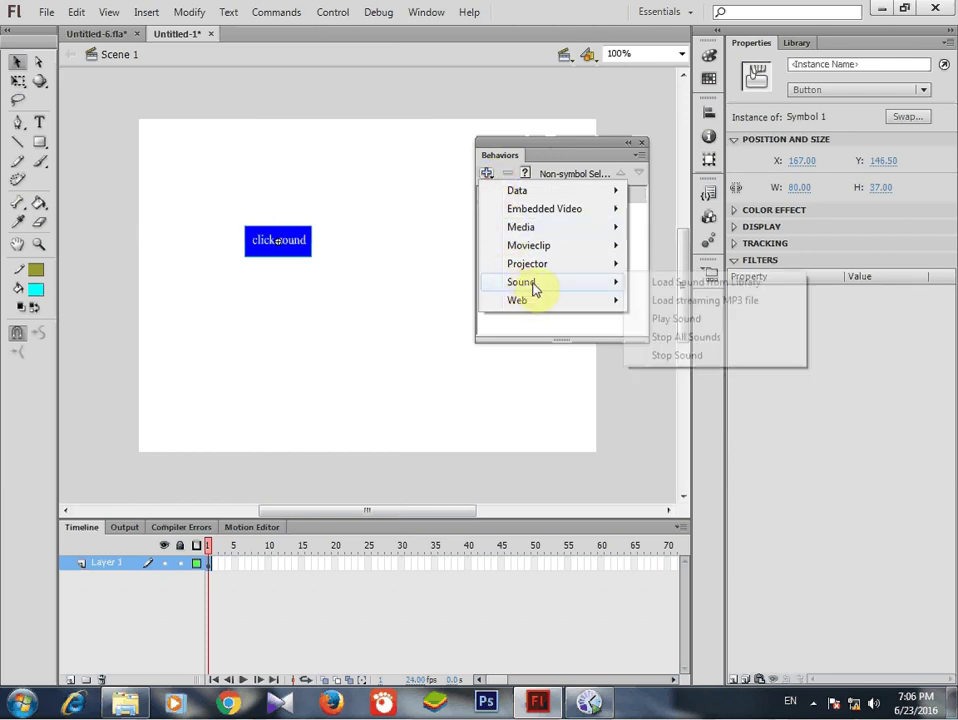
click(716, 284)
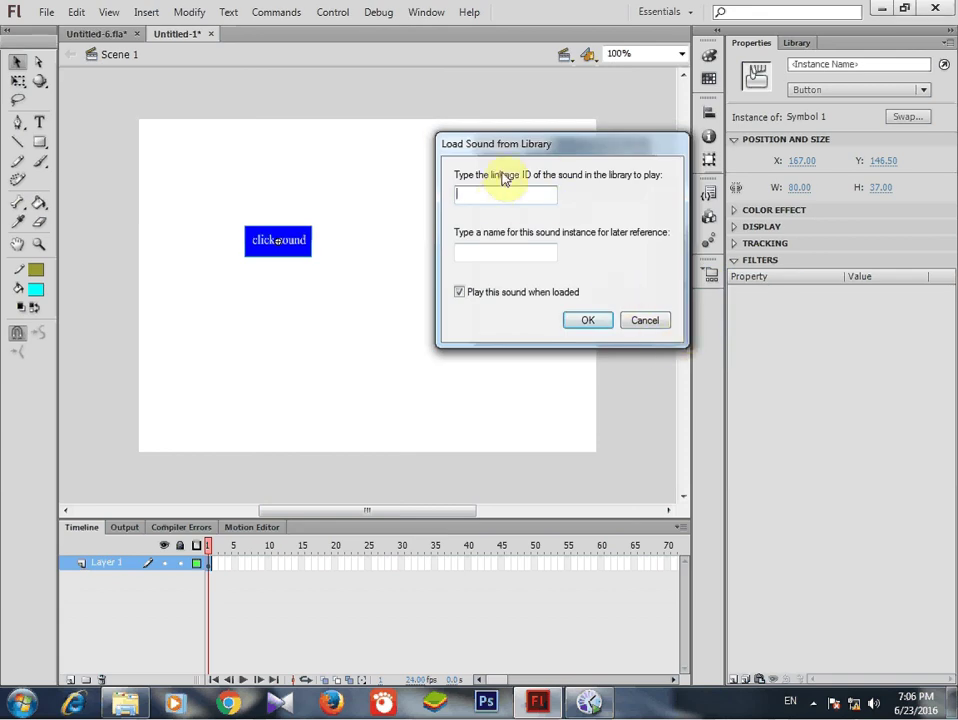
click(647, 321)
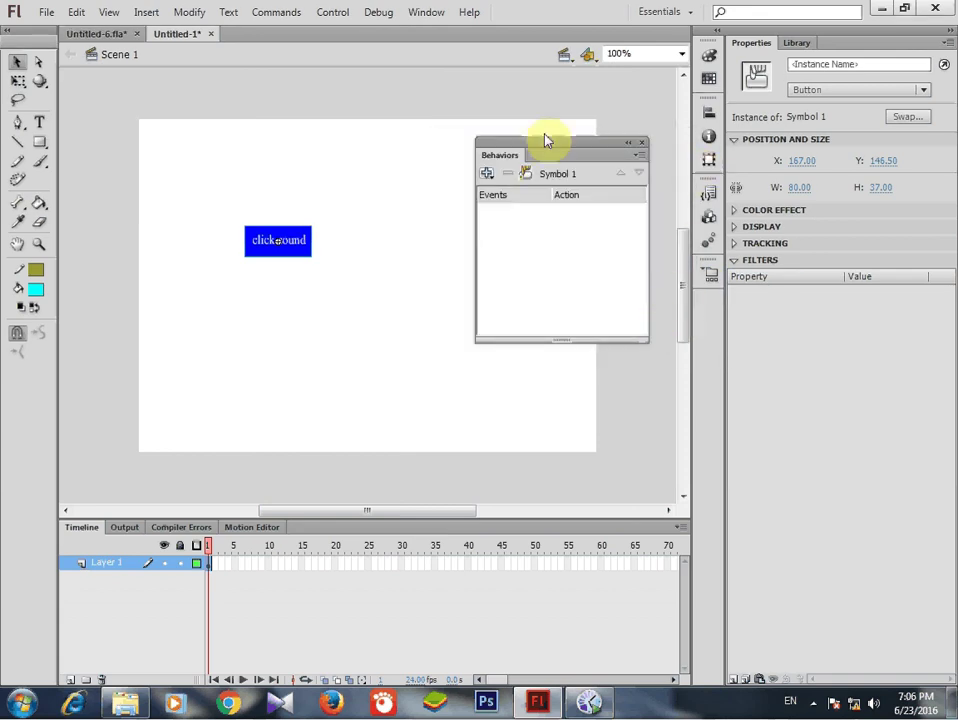
click(93, 35)
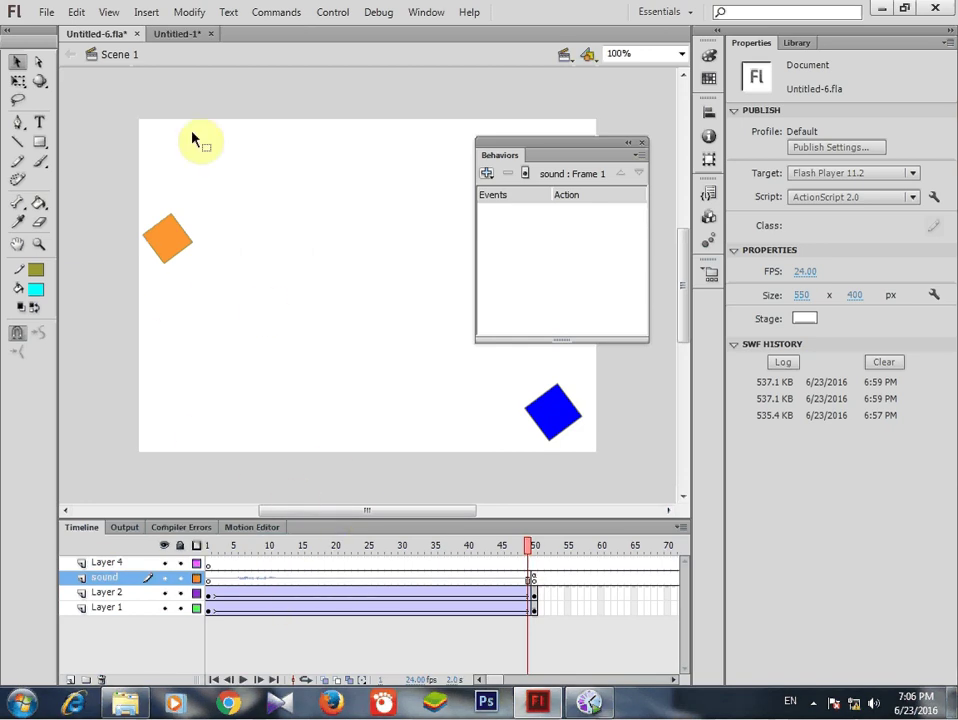
click(180, 36)
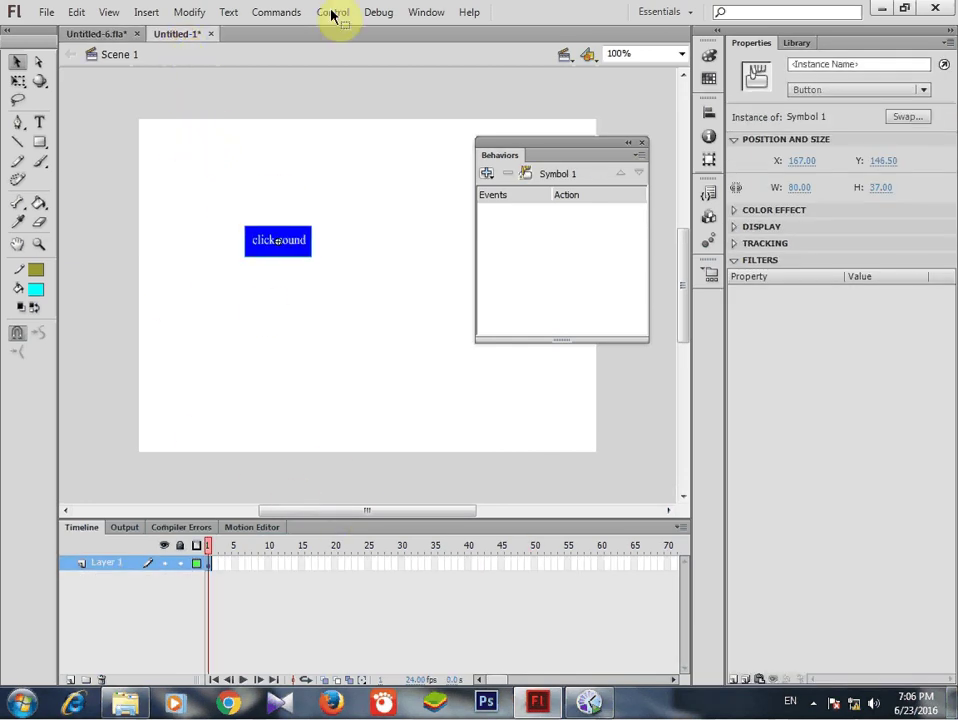
Step: Show the Library and shift the Behaviors window slightly lower over the stage
click(426, 13)
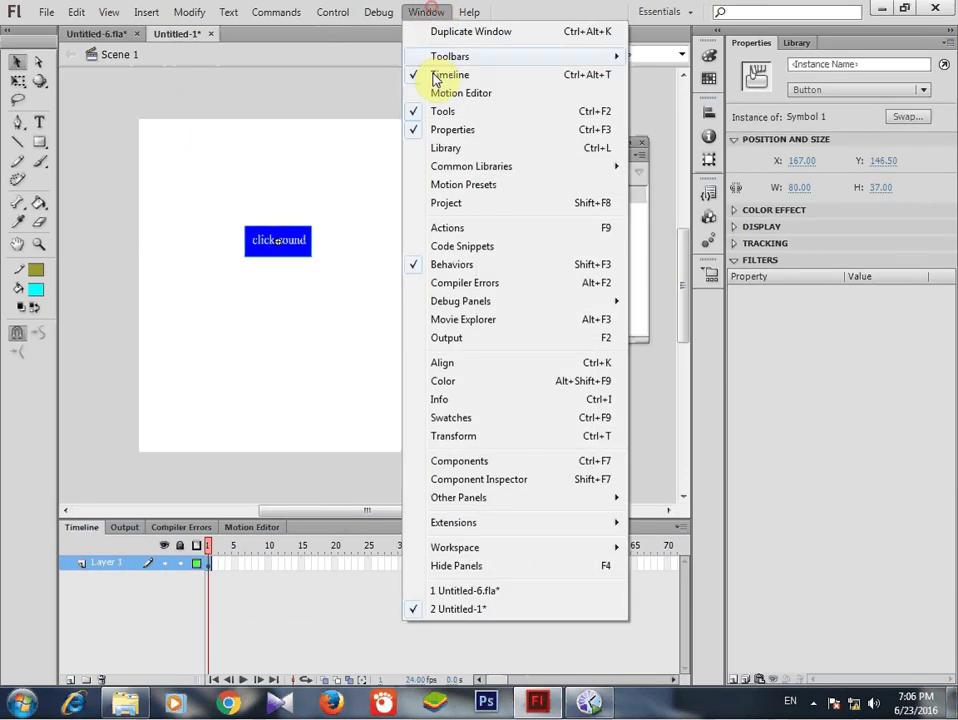
click(448, 148)
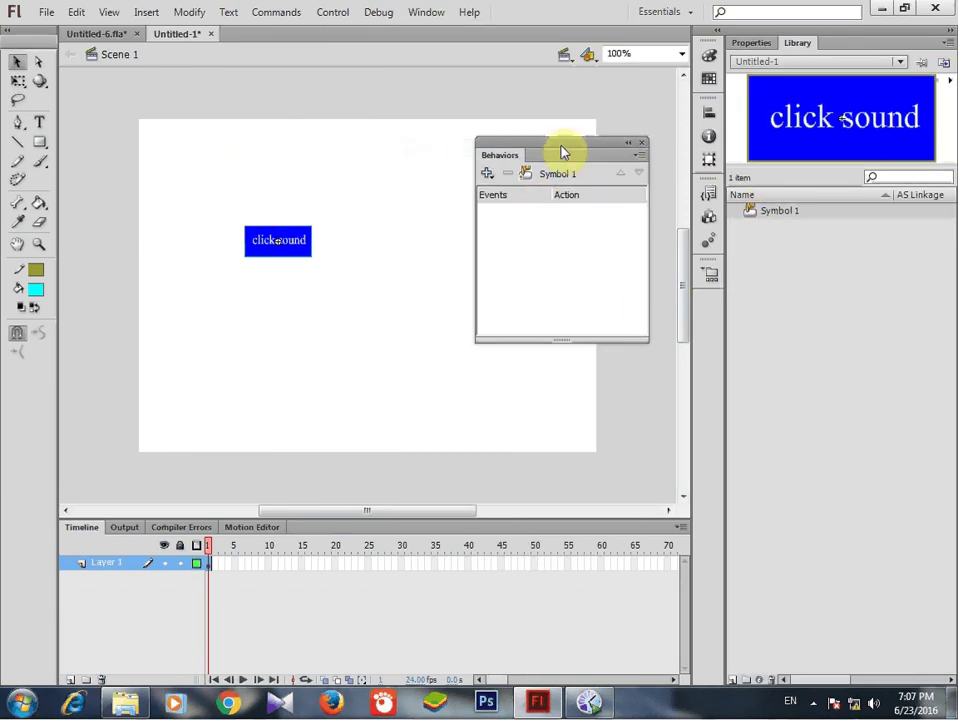
drag(556, 143, 548, 177)
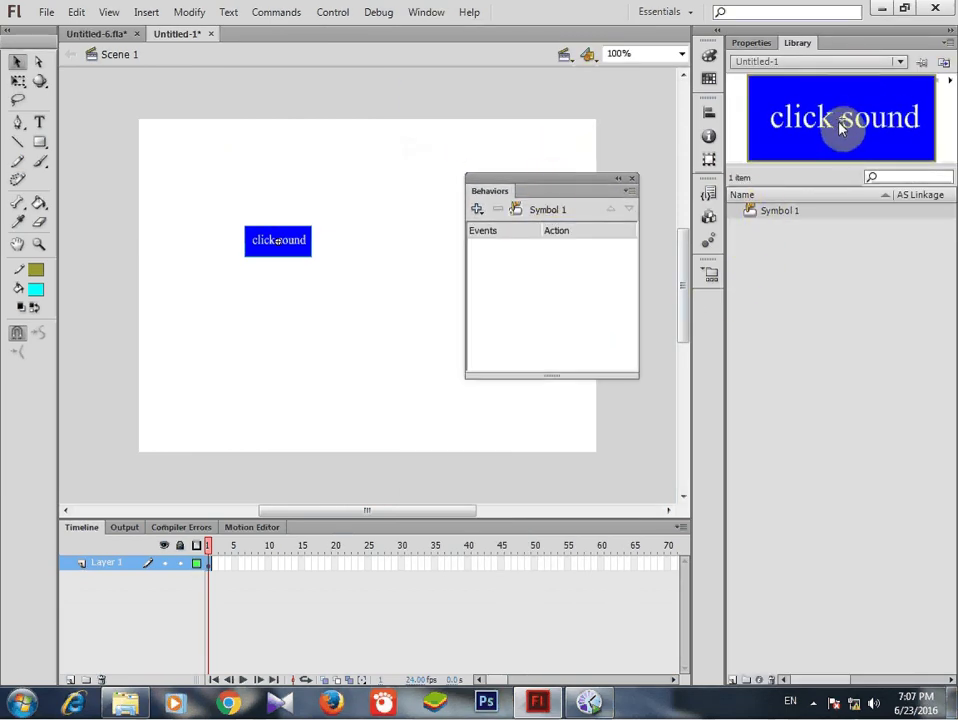
Step: Add sharzad.wav from the Untitled-6.fla library to the Untitled-1 stage, then select the sound in Untitled-1's library
click(900, 62)
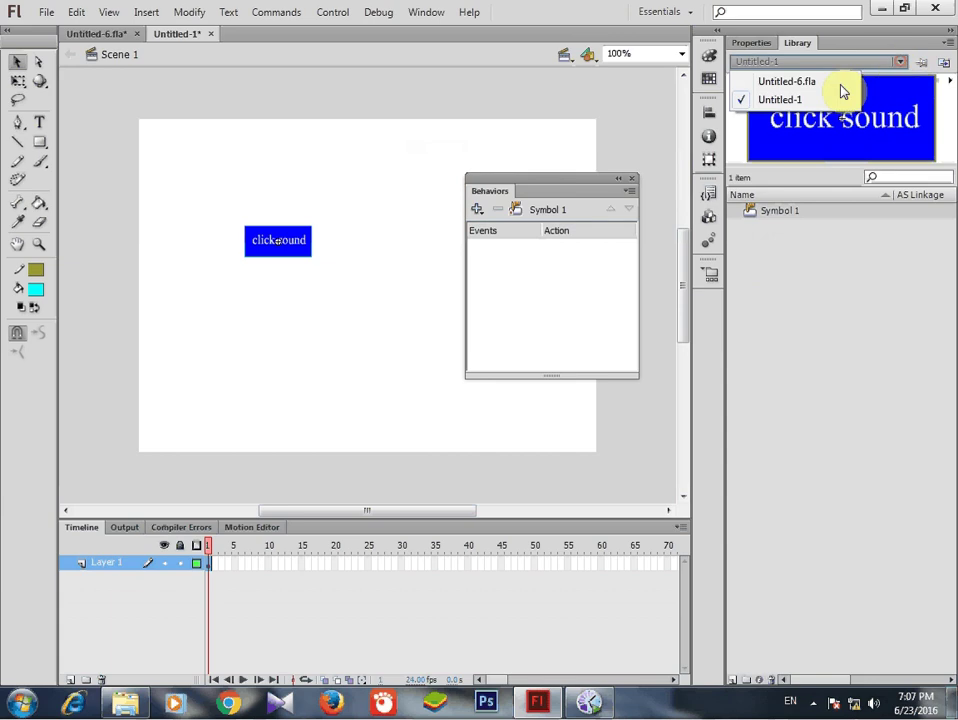
click(790, 82)
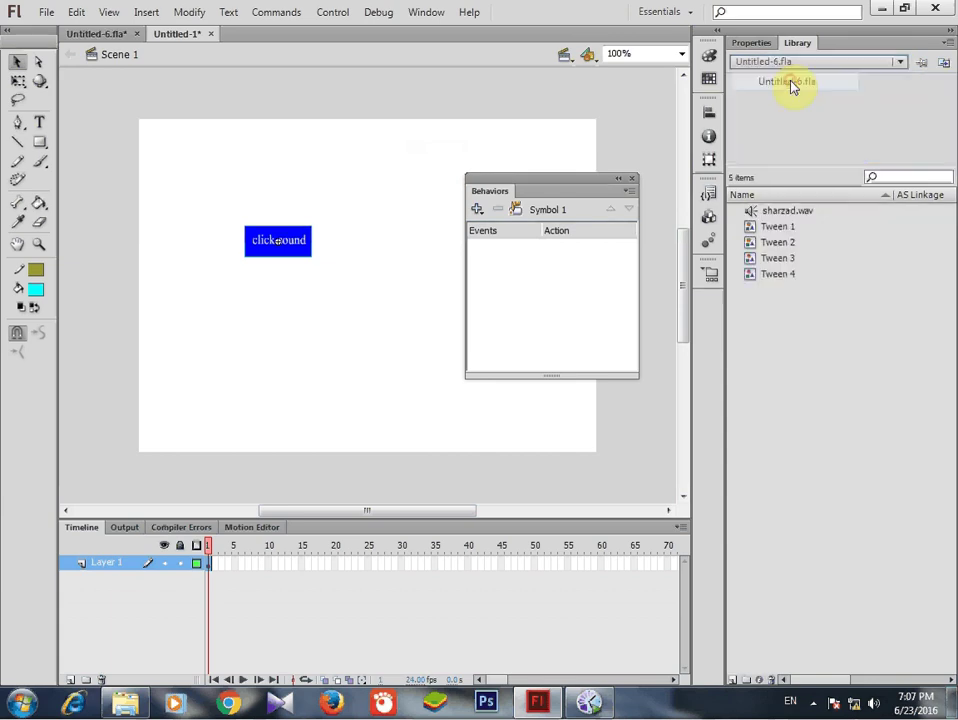
click(773, 213)
drag(773, 213, 265, 363)
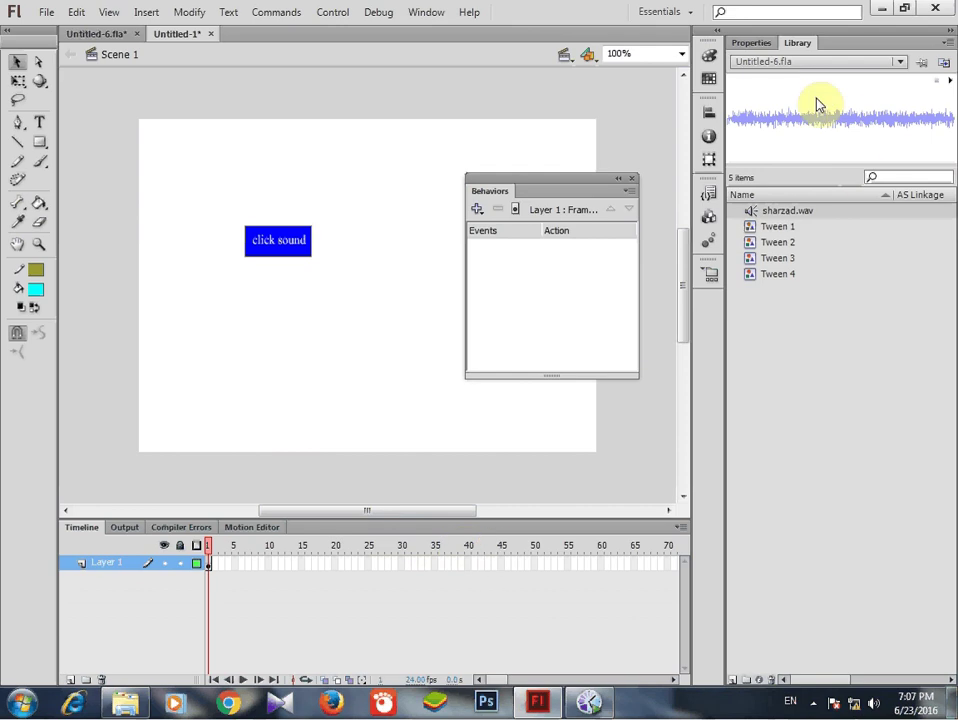
click(790, 61)
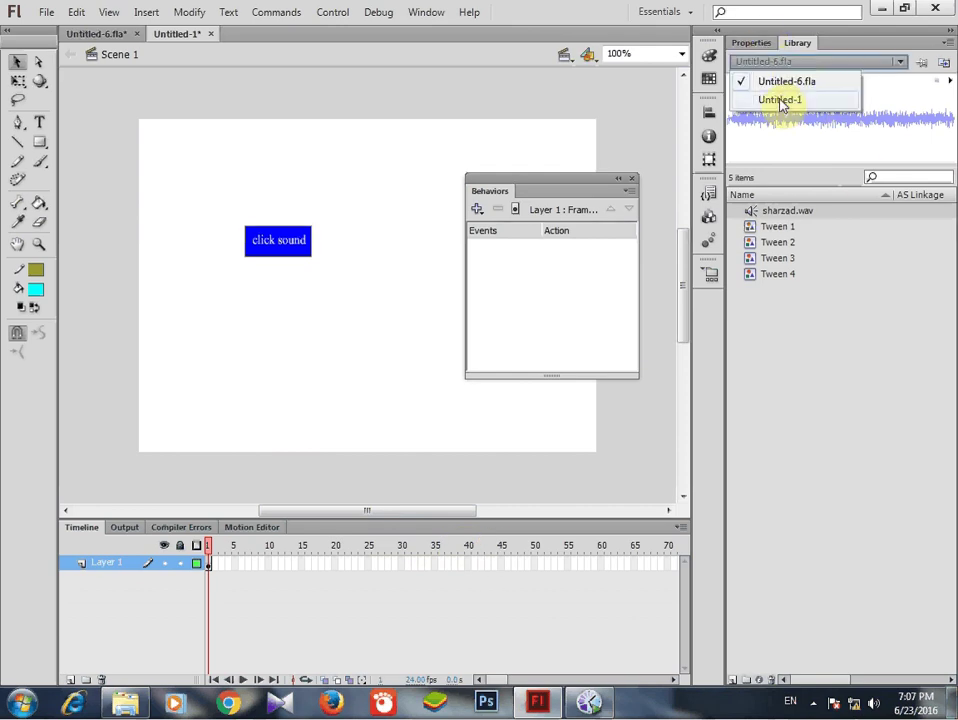
click(780, 101)
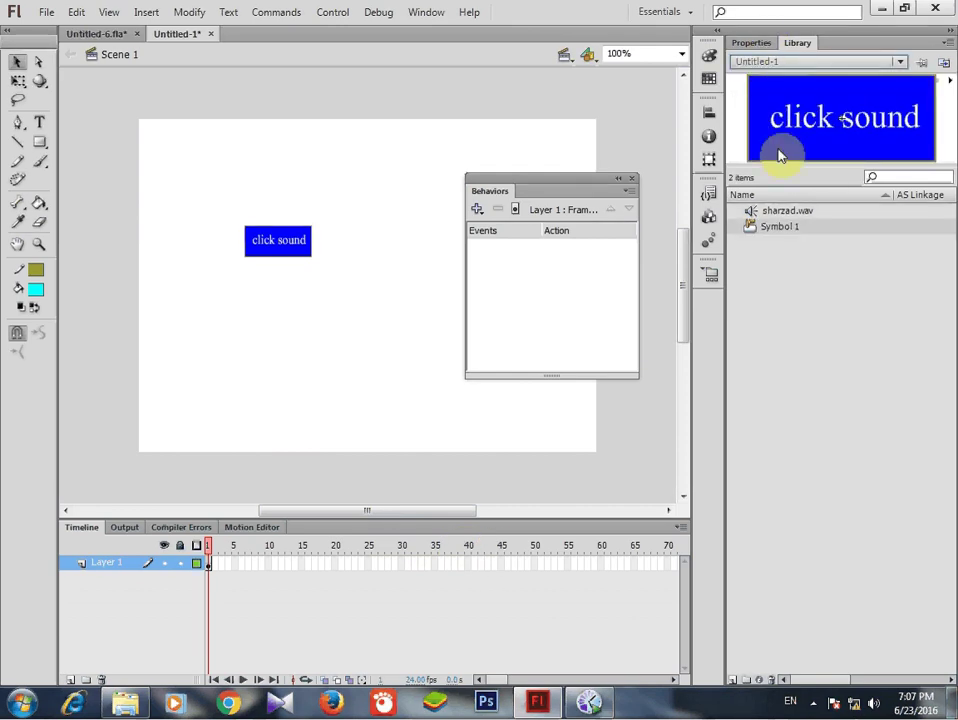
click(772, 212)
drag(780, 215, 582, 712)
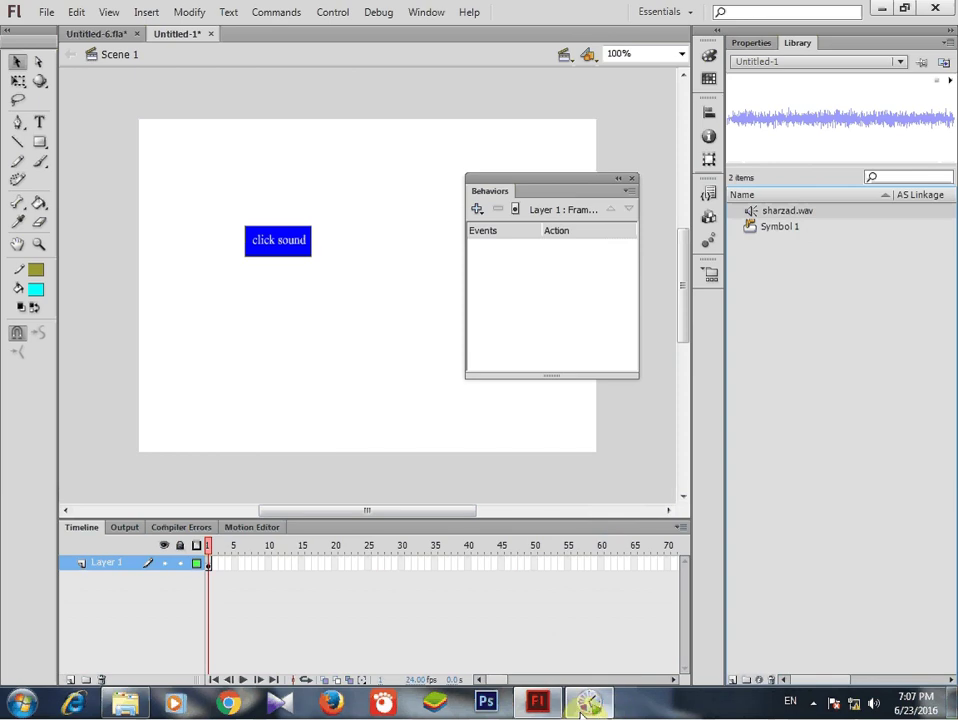
click(812, 704)
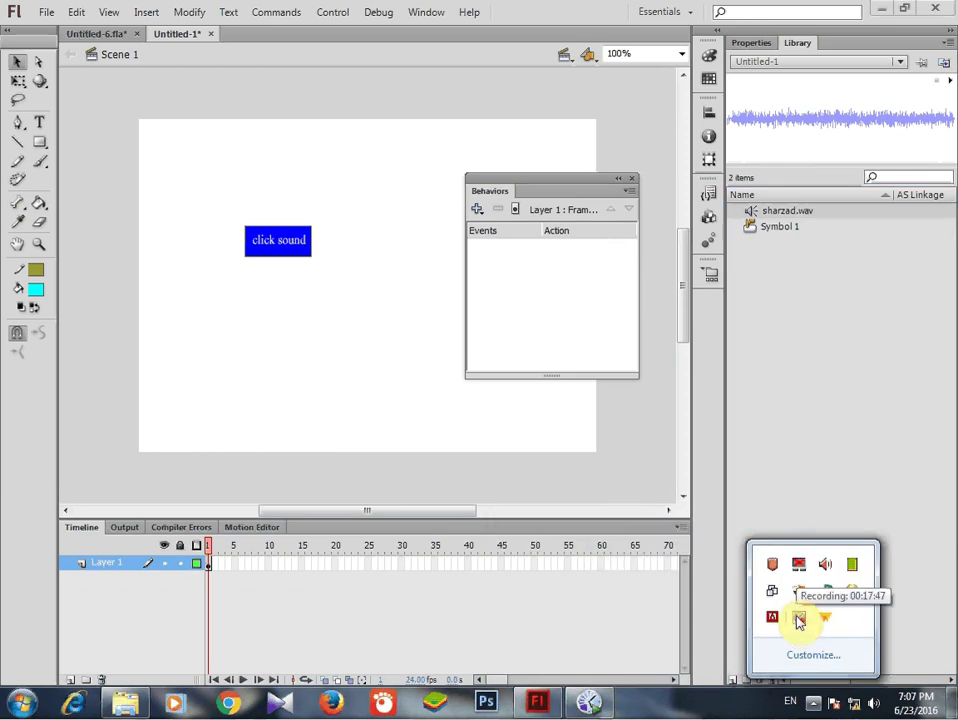
right_click(799, 622)
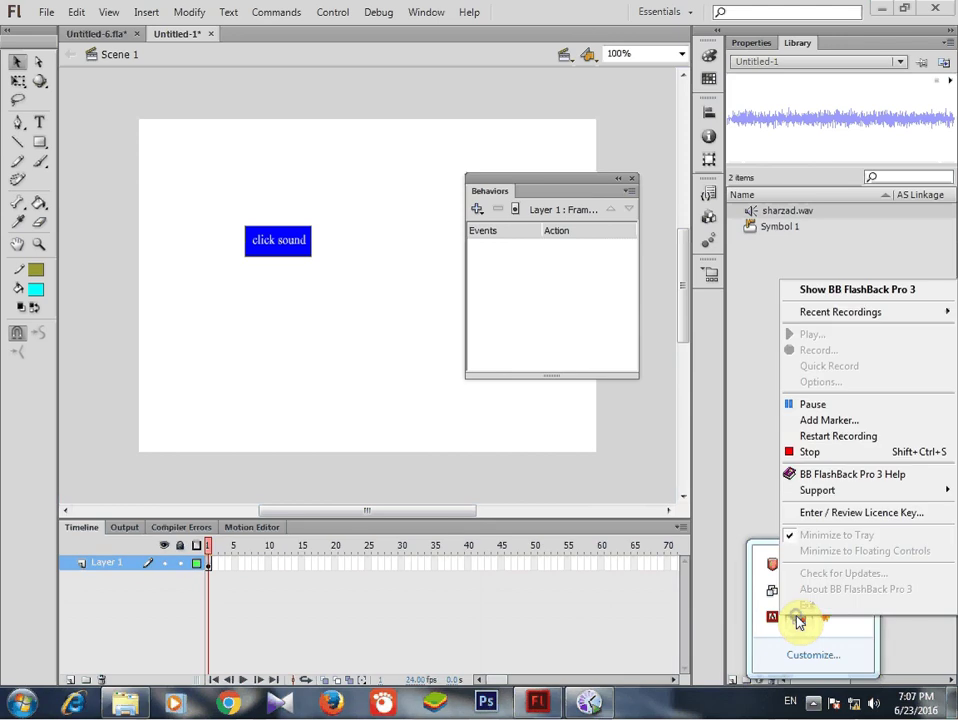
click(813, 407)
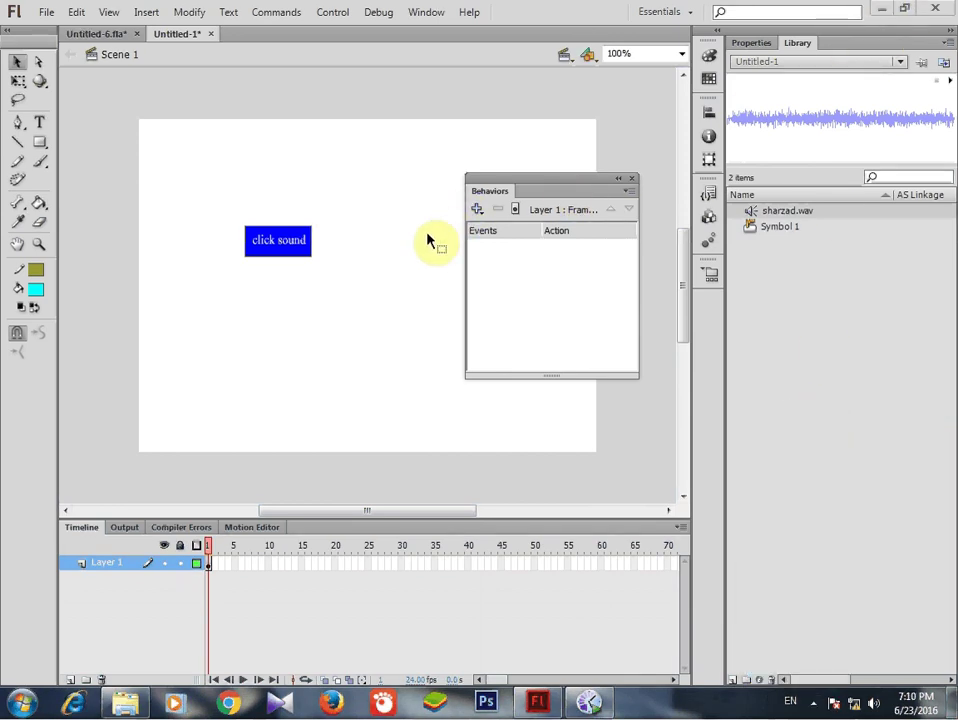
Step: Open the Sound Properties of sharzad.wav in the library and copy the sound's name
right_click(775, 214)
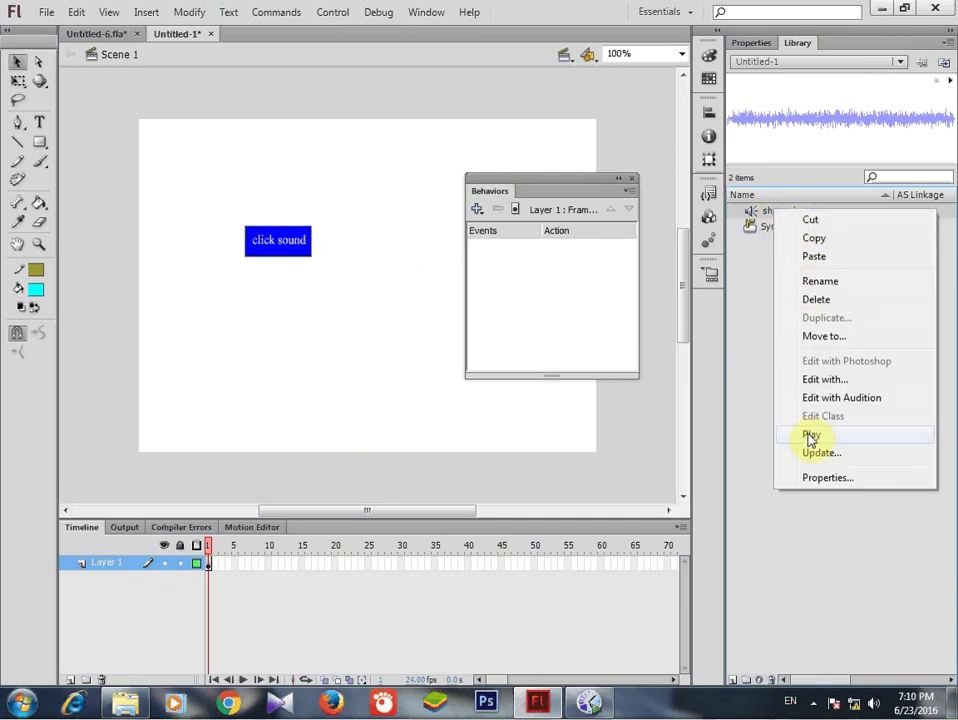
click(826, 480)
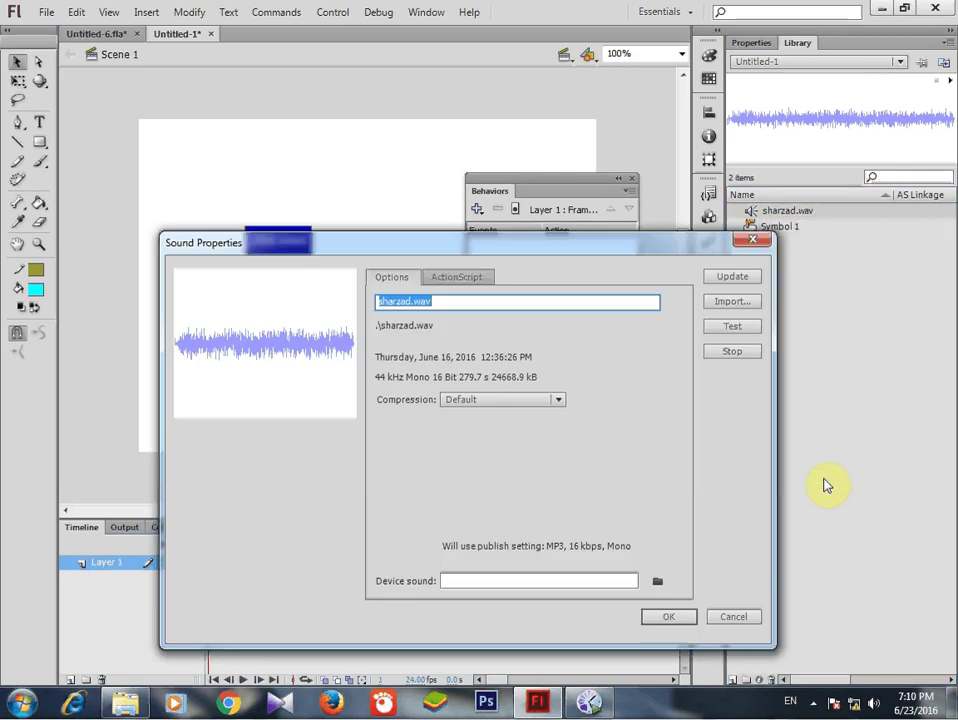
click(438, 302)
drag(438, 302, 333, 300)
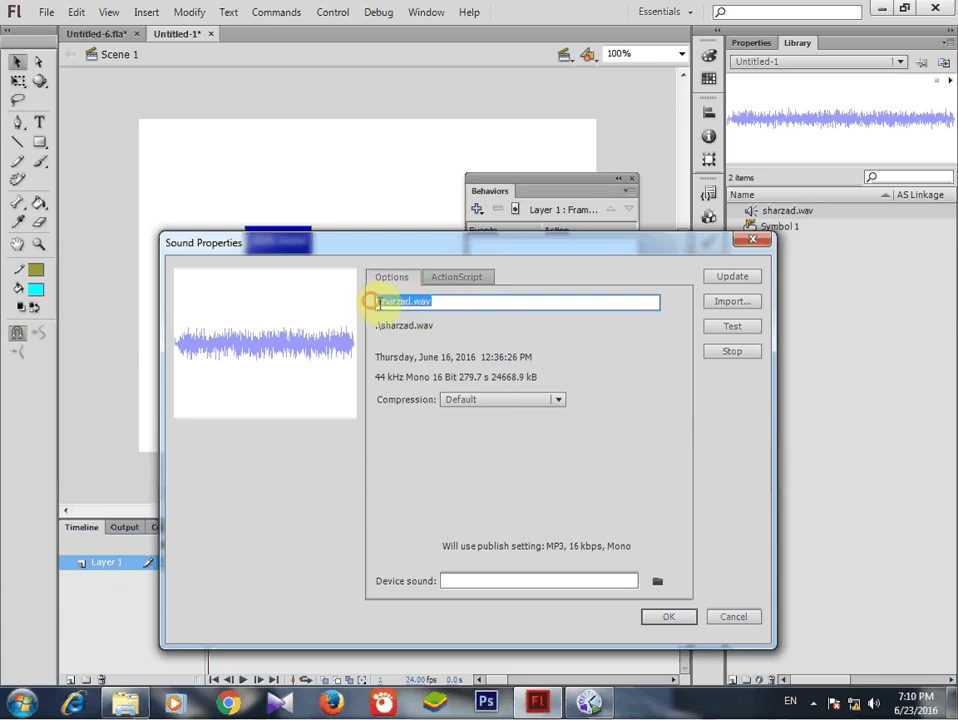
right_click(392, 302)
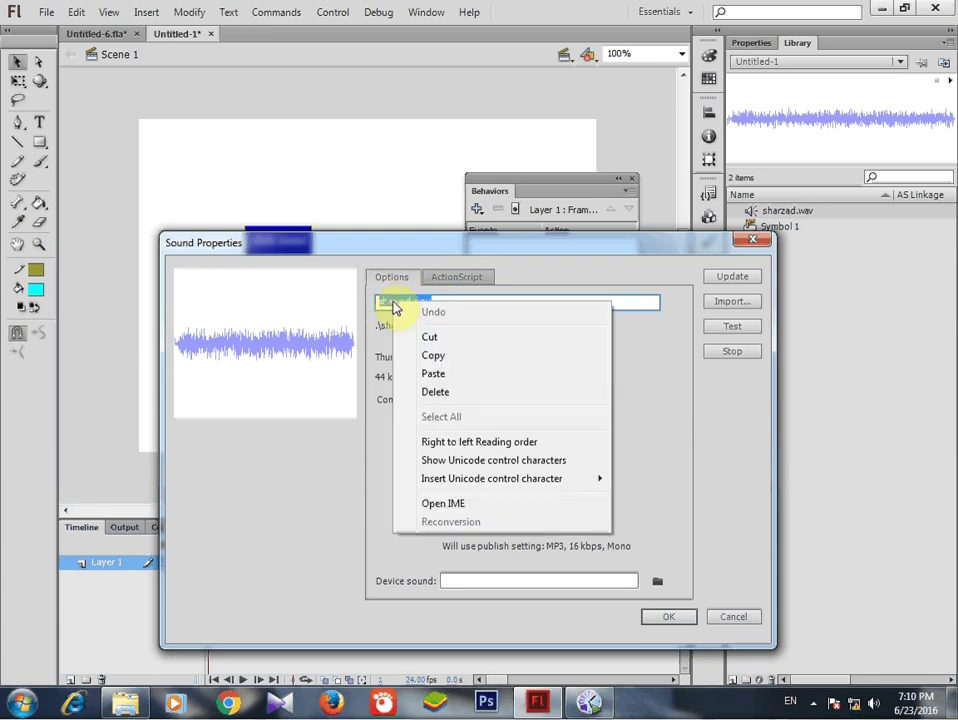
click(420, 358)
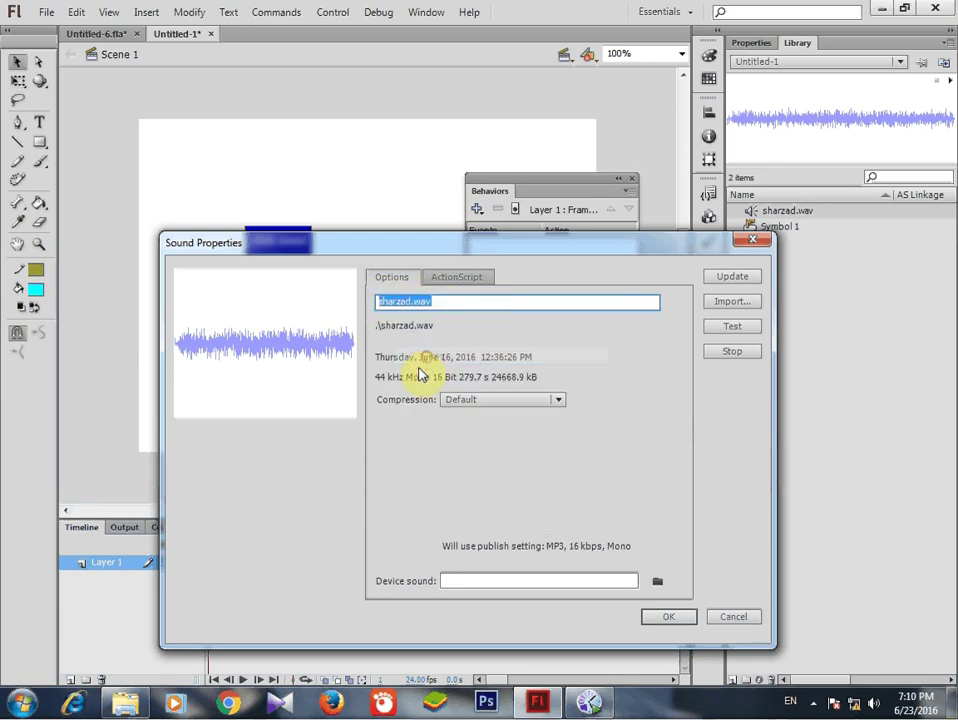
Step: Set the sound's compression to MP3 with a 48 kbps bit rate and Fast quality
click(558, 401)
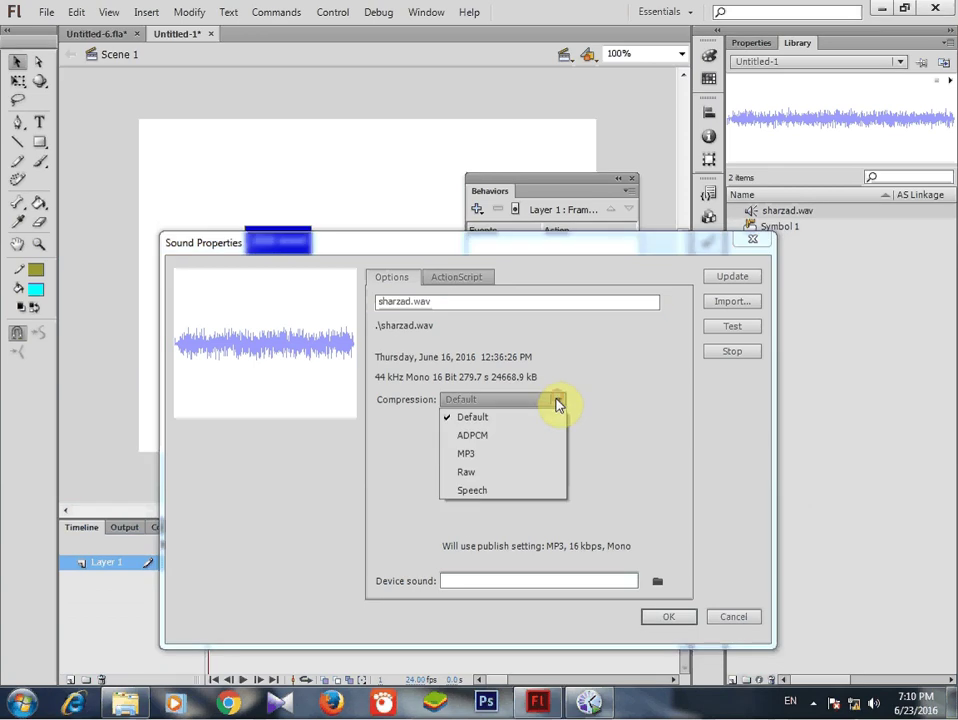
click(466, 455)
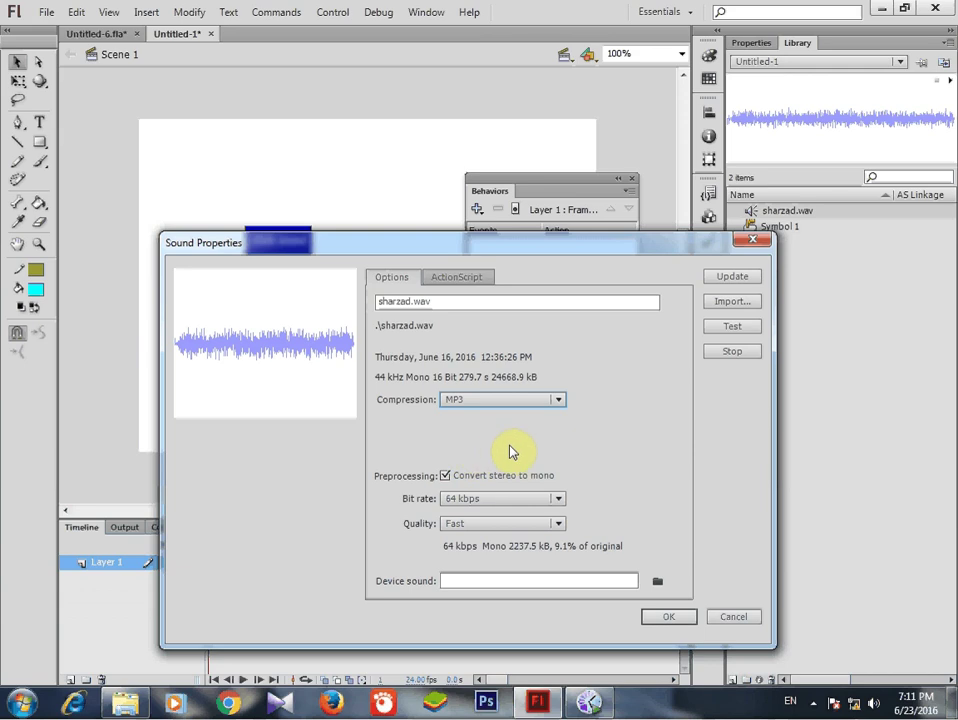
click(559, 500)
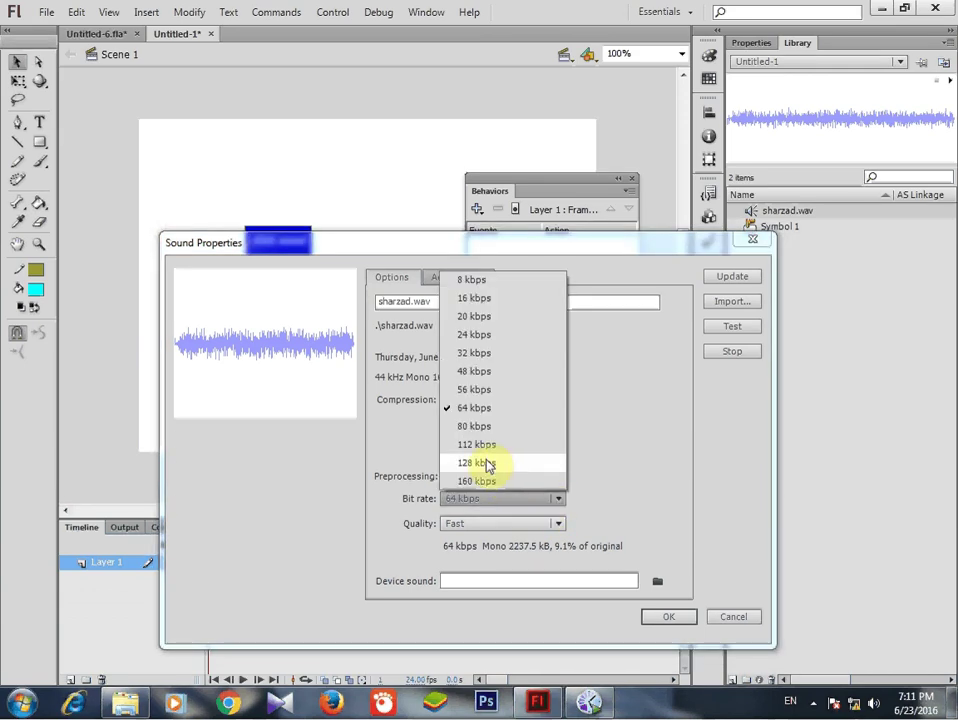
click(474, 371)
click(513, 524)
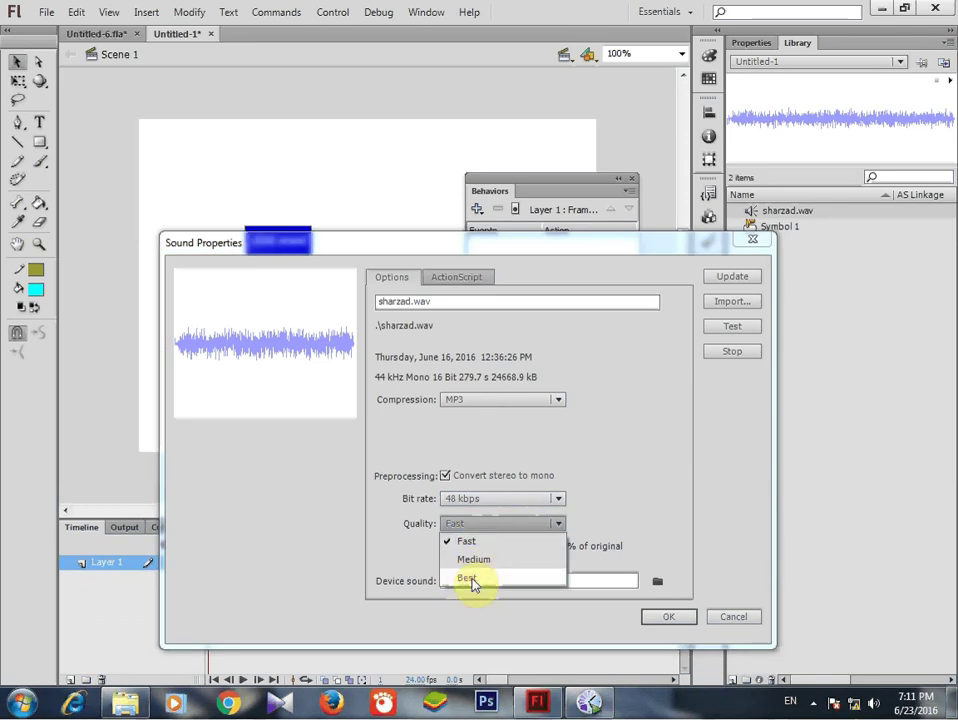
click(467, 542)
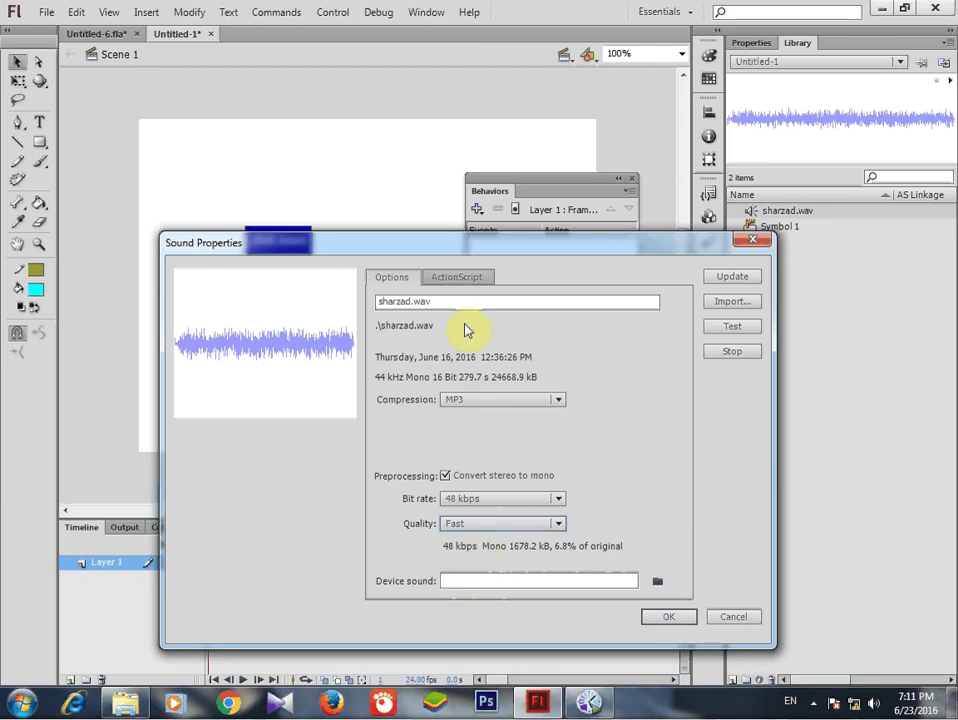
Step: Enable Export for ActionScript linkage for the sound, with export in frame 1 and the identifier sharzad.wav
click(455, 282)
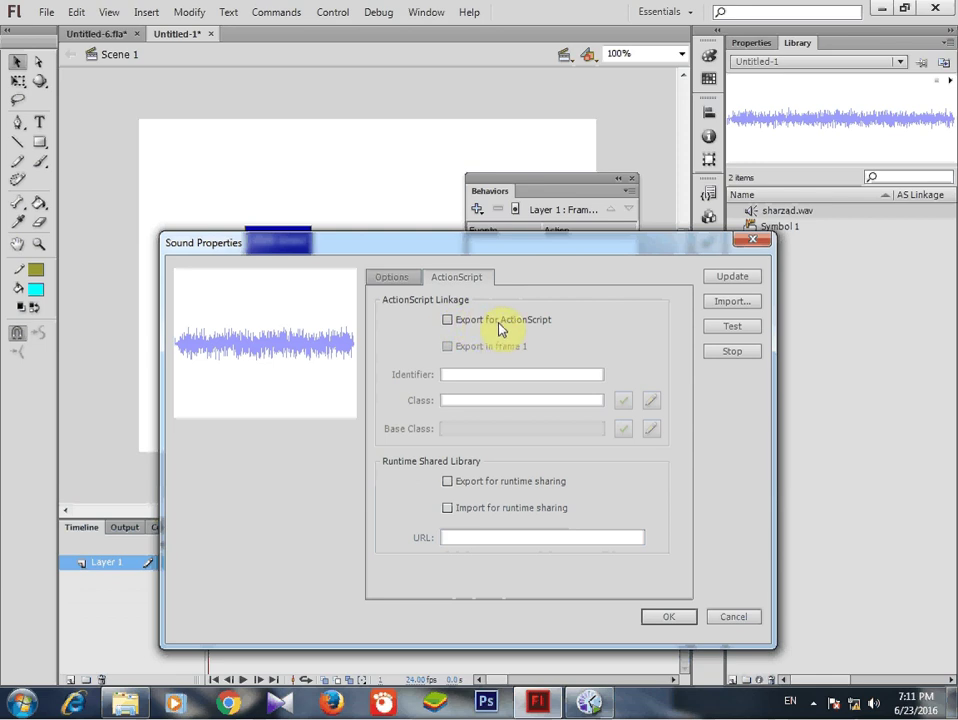
click(448, 320)
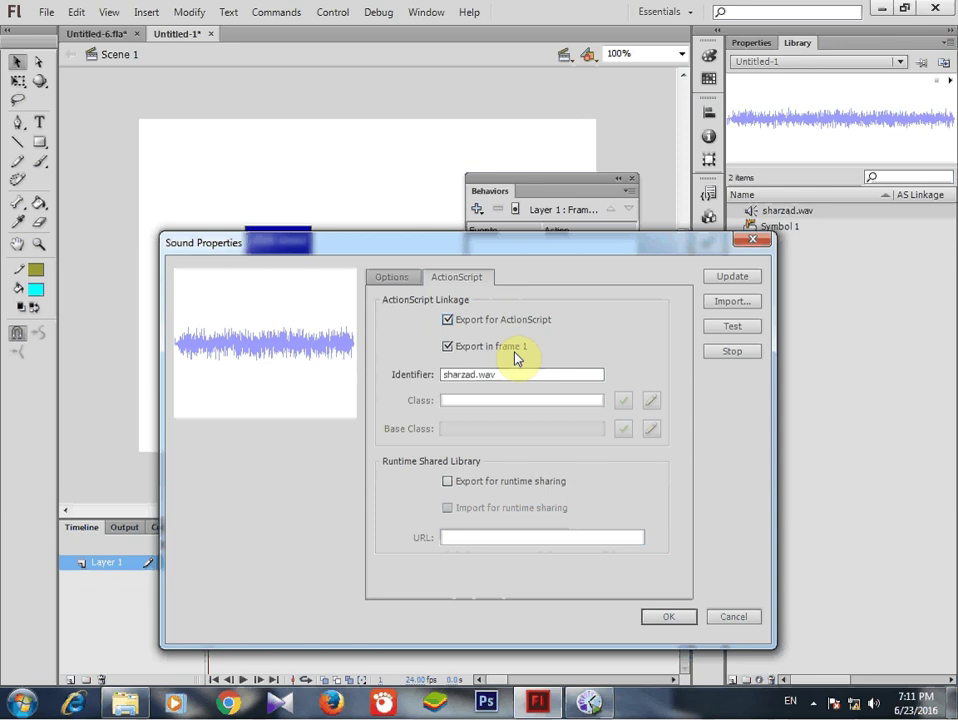
click(457, 400)
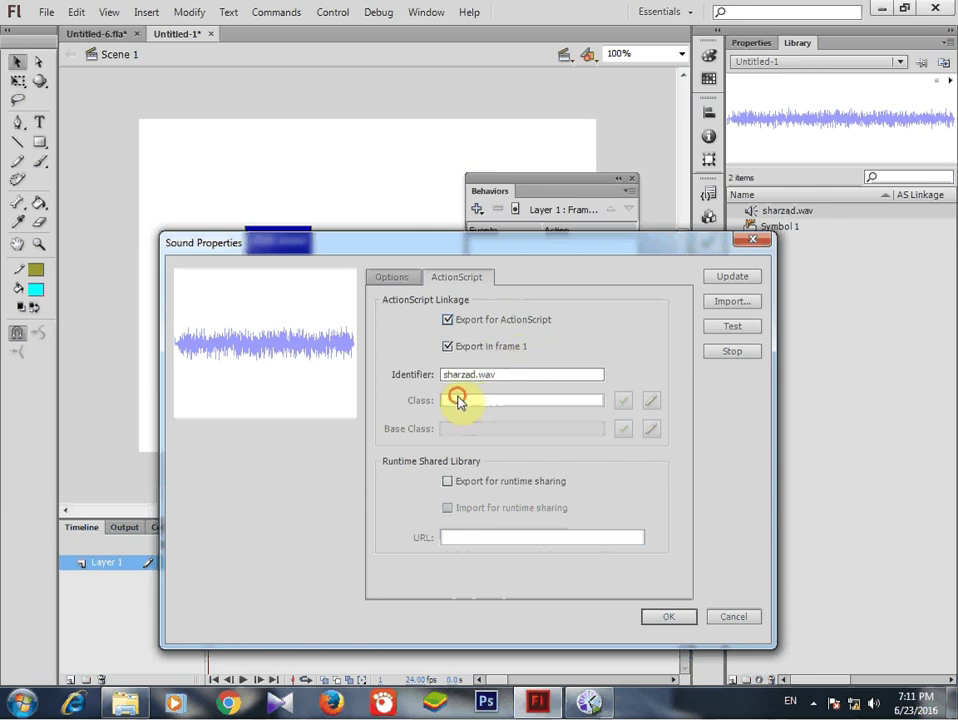
click(448, 483)
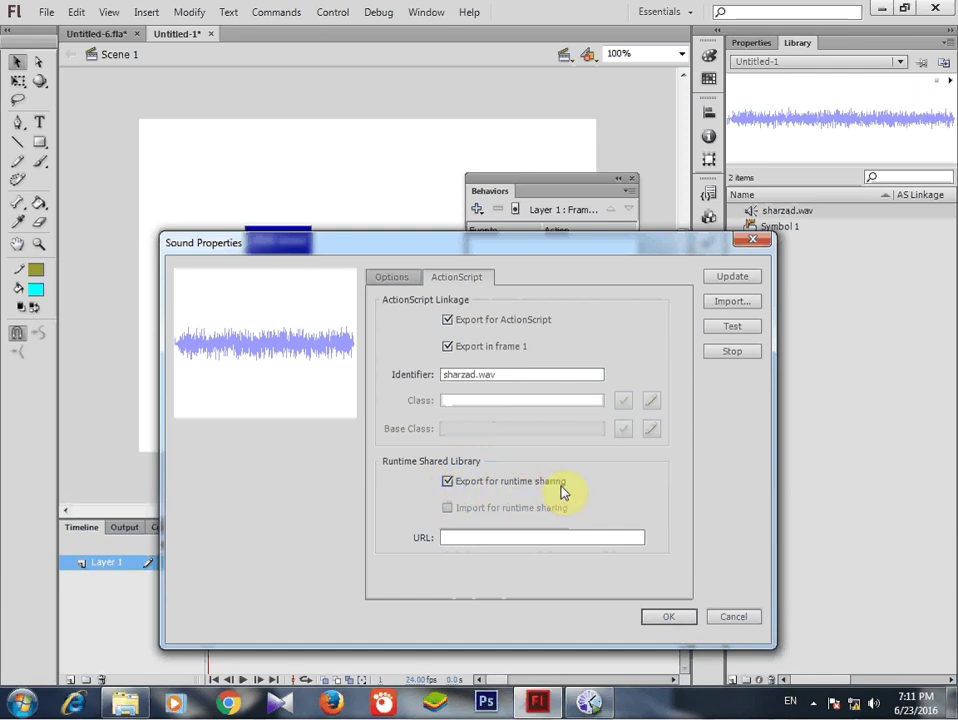
click(452, 538)
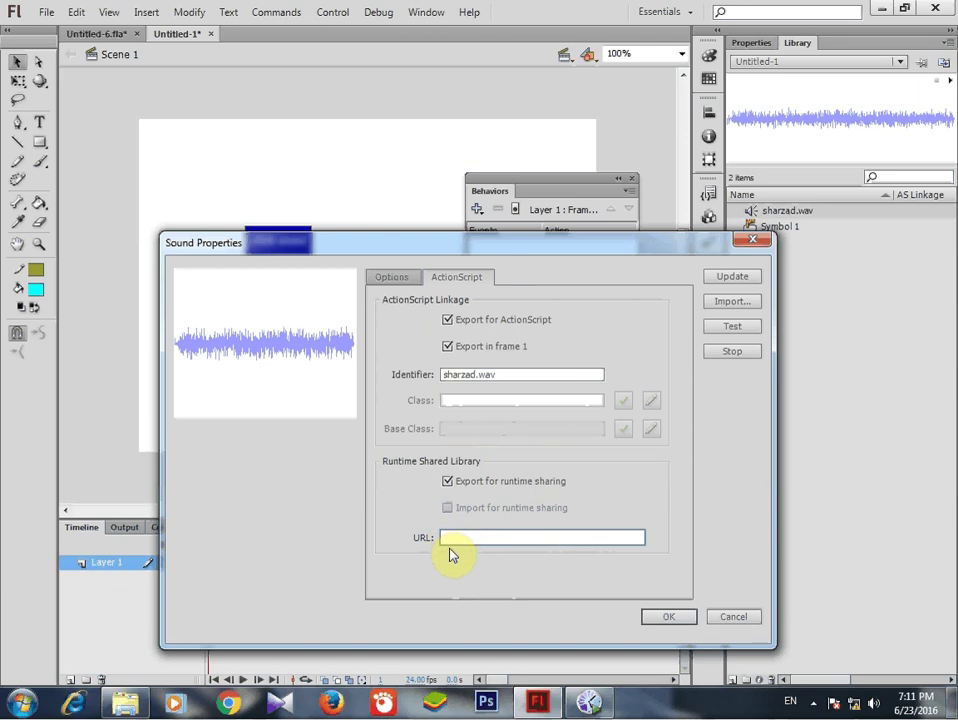
click(449, 482)
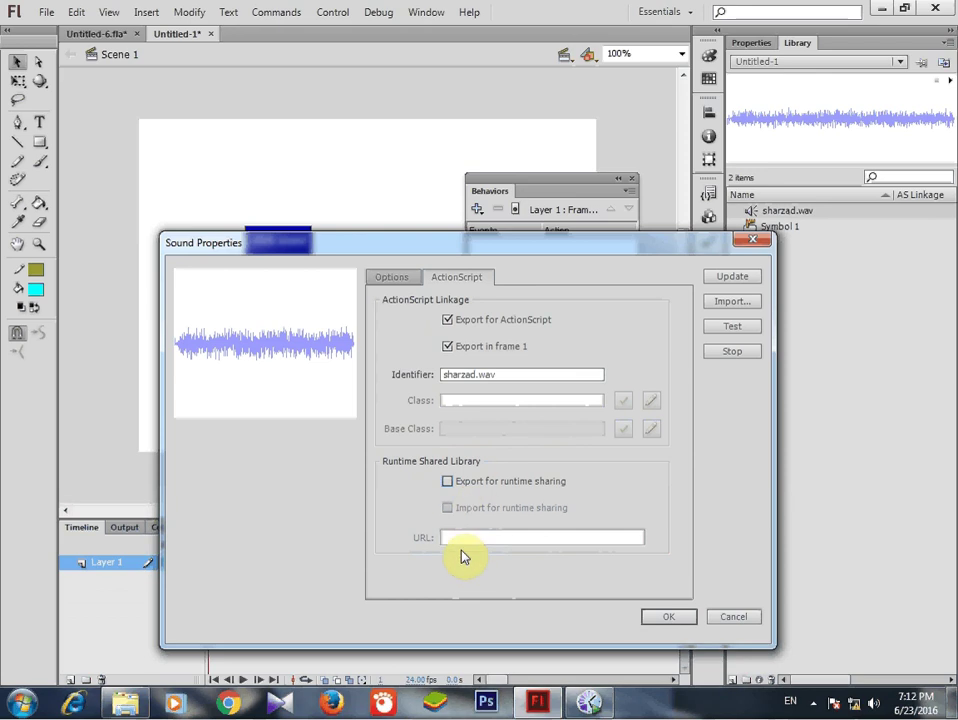
Step: Update sharzad.wav from its source file in the Sound Properties
click(721, 280)
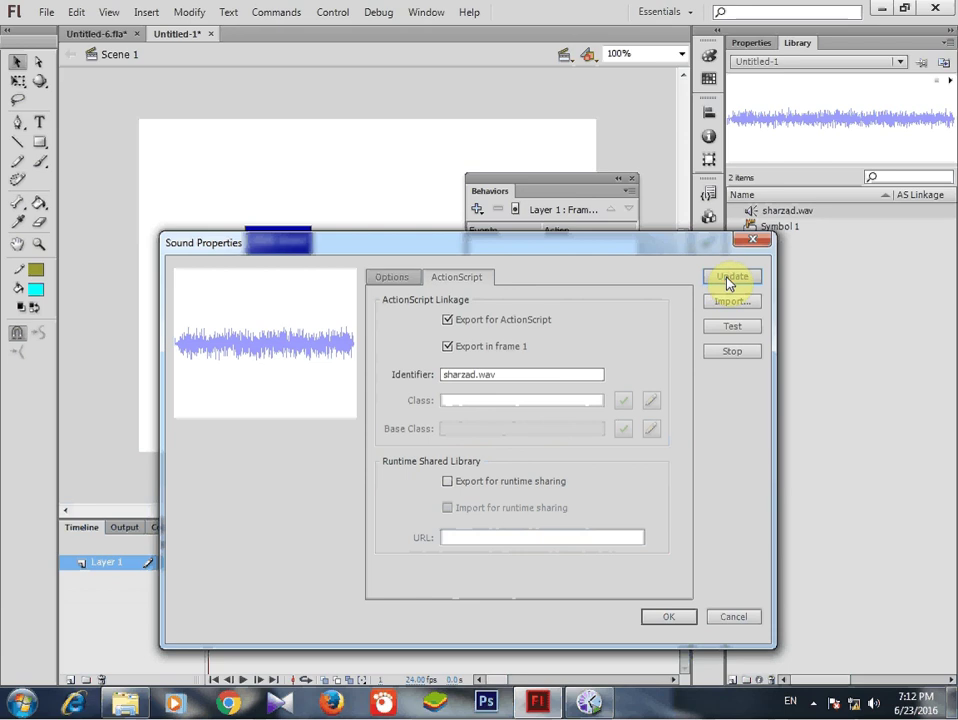
click(727, 281)
click(667, 622)
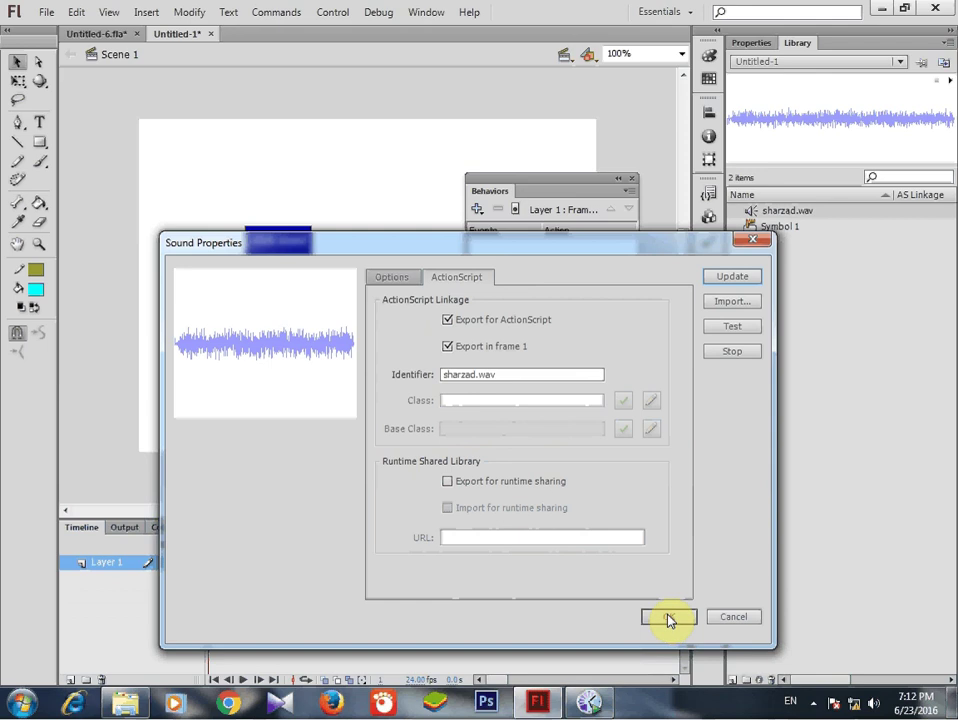
Step: Set the sound's compression to Default, update the sound again and accept the Sound Properties
click(396, 276)
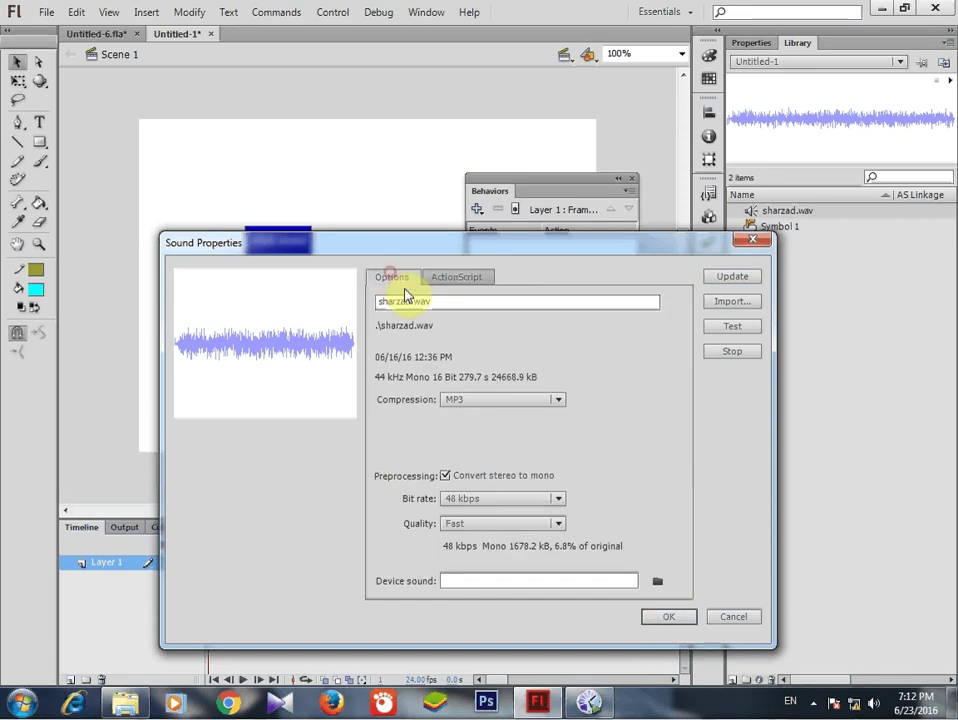
click(556, 401)
click(495, 417)
click(733, 277)
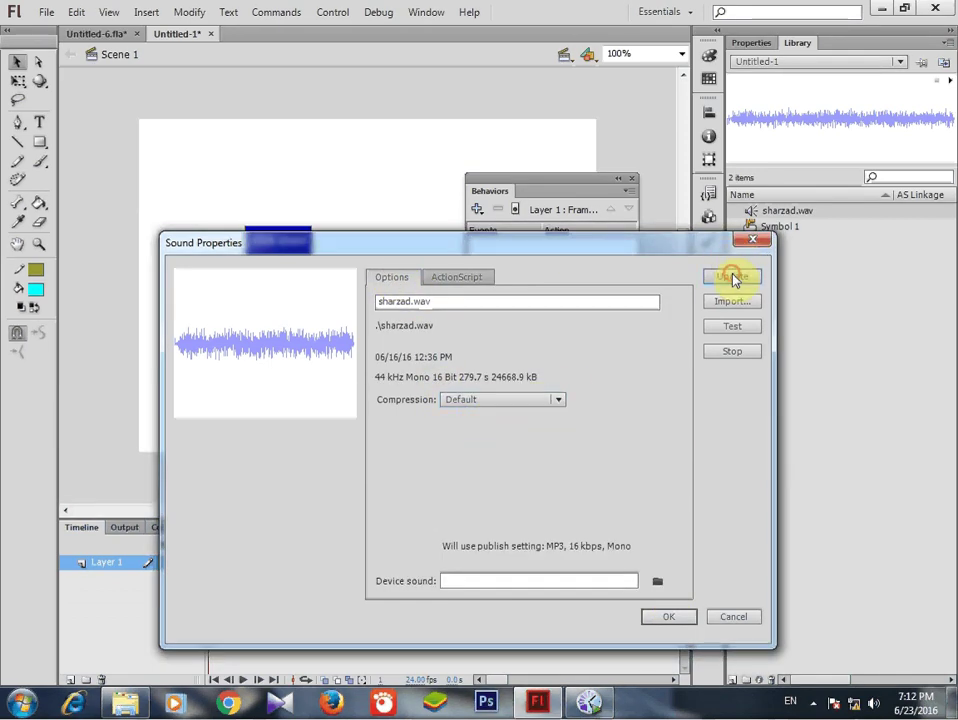
click(464, 276)
click(668, 617)
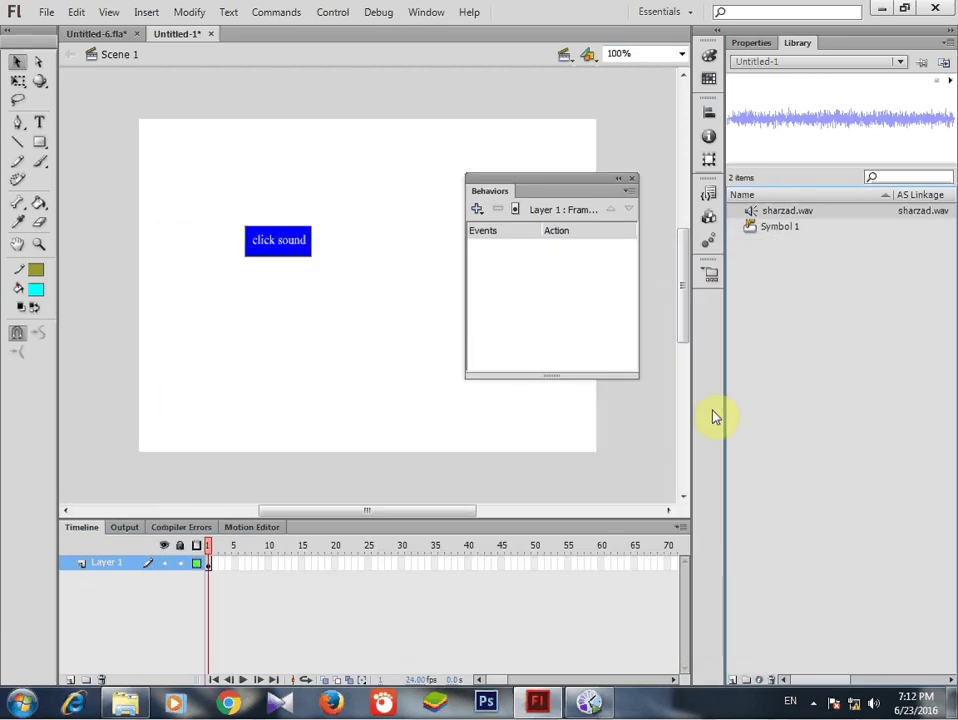
Step: Review the ActionScript linkage settings of sharzad.wav in its Sound Properties and accept them
right_click(768, 211)
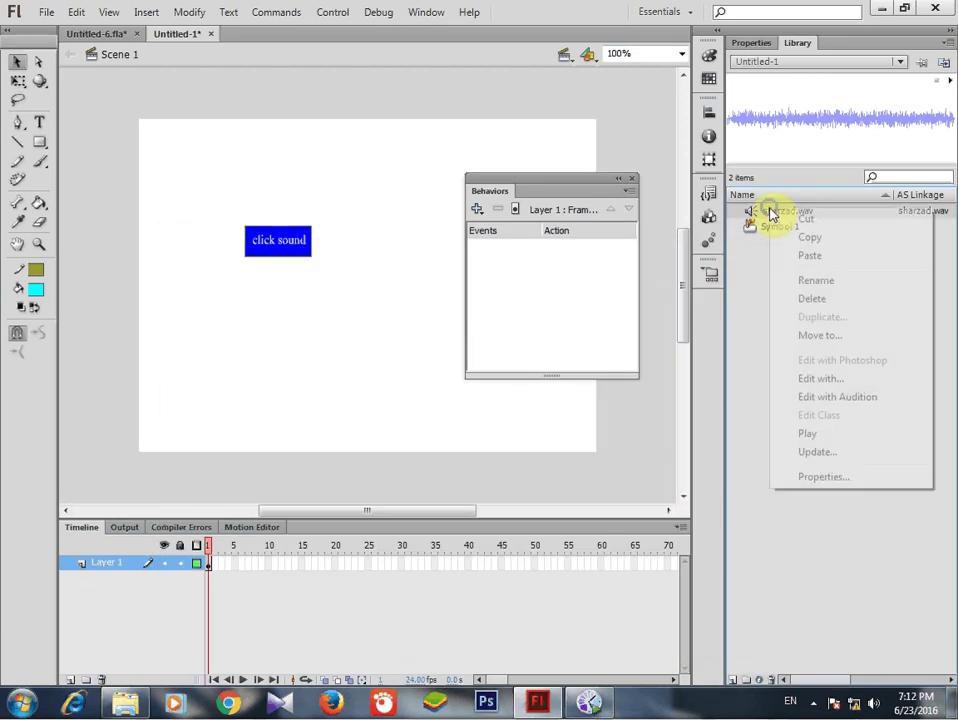
click(823, 477)
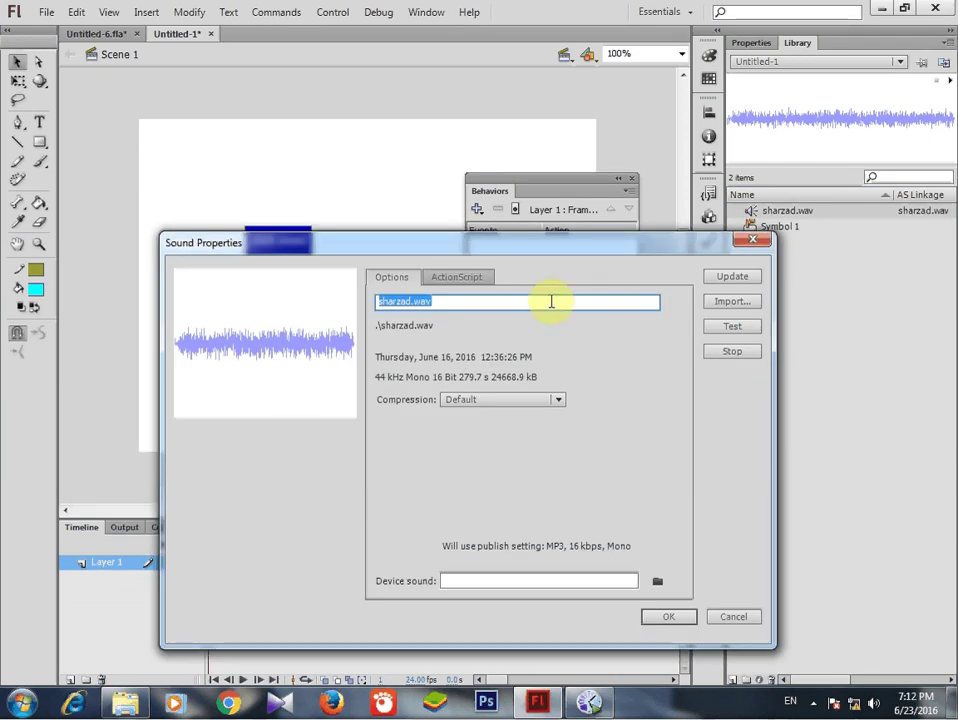
click(468, 277)
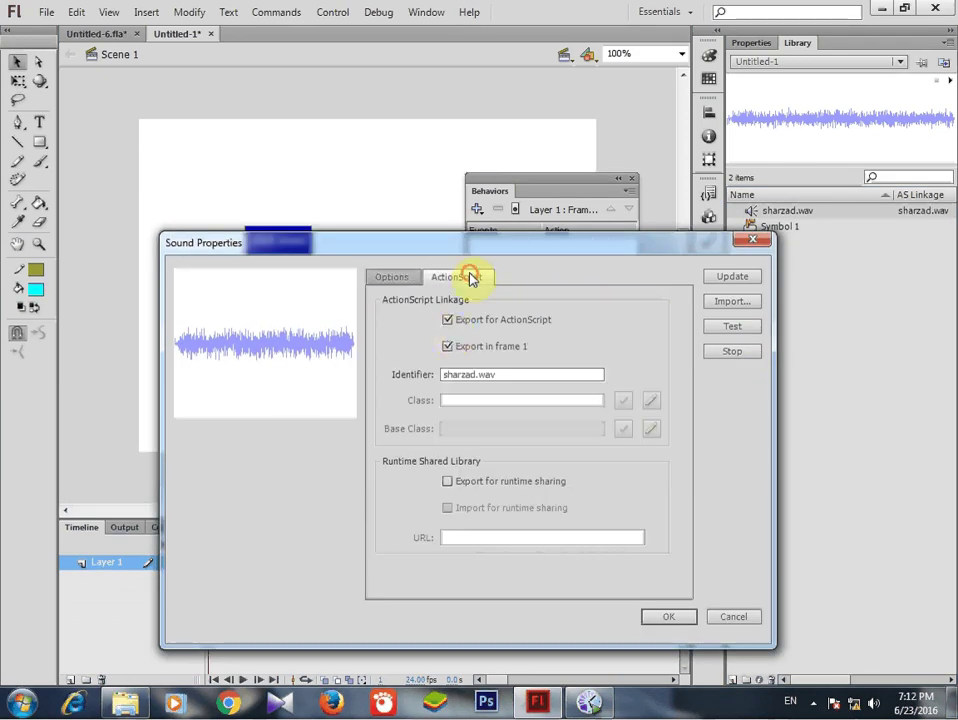
click(665, 617)
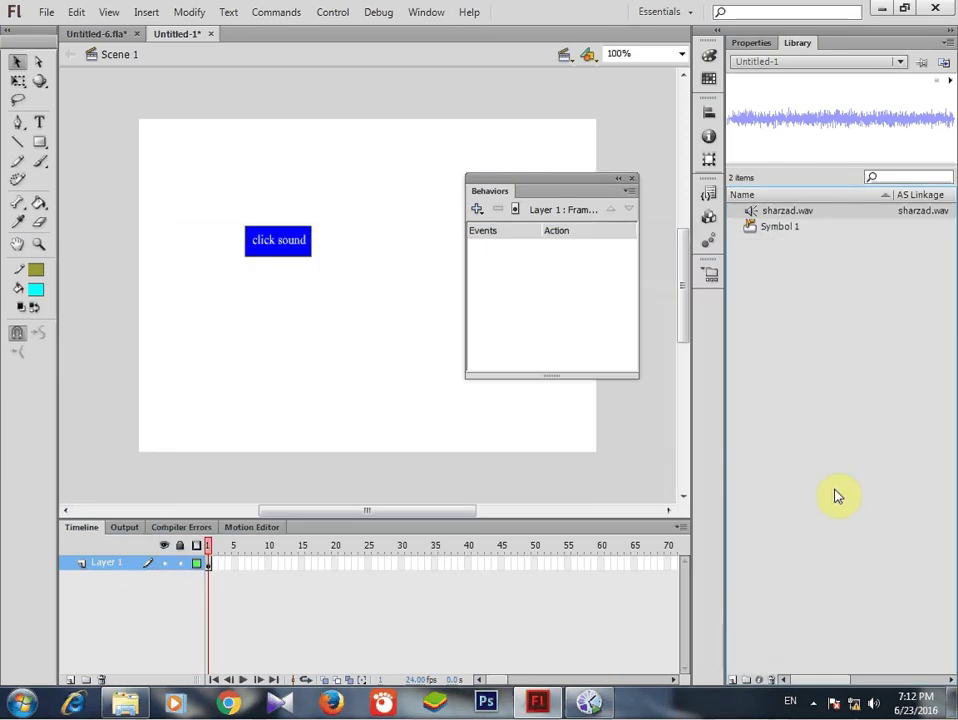
click(813, 701)
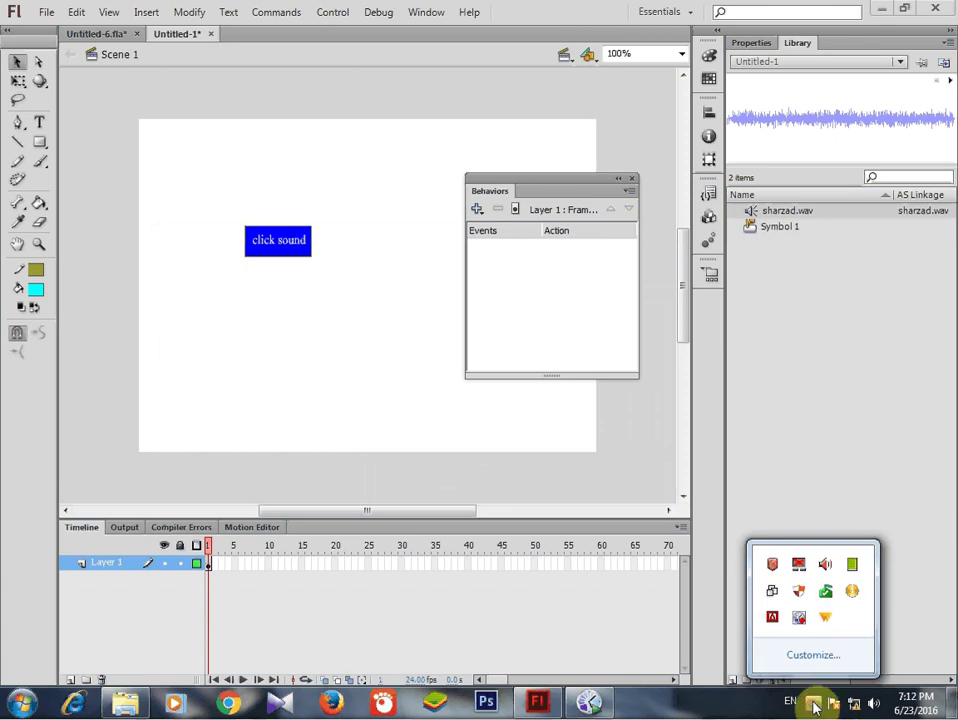
right_click(803, 625)
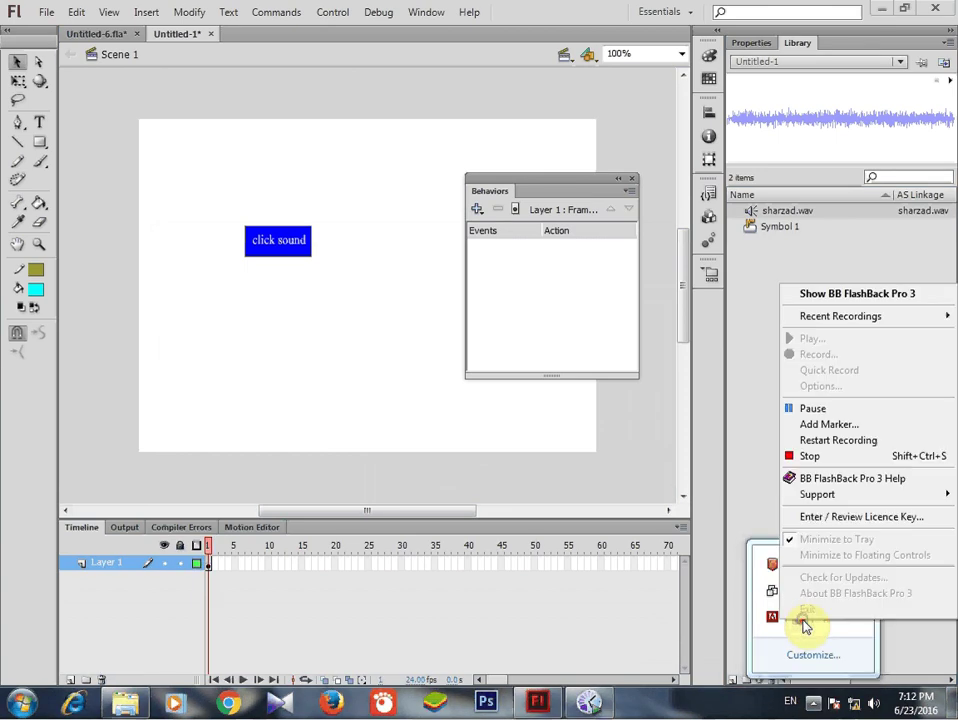
click(813, 409)
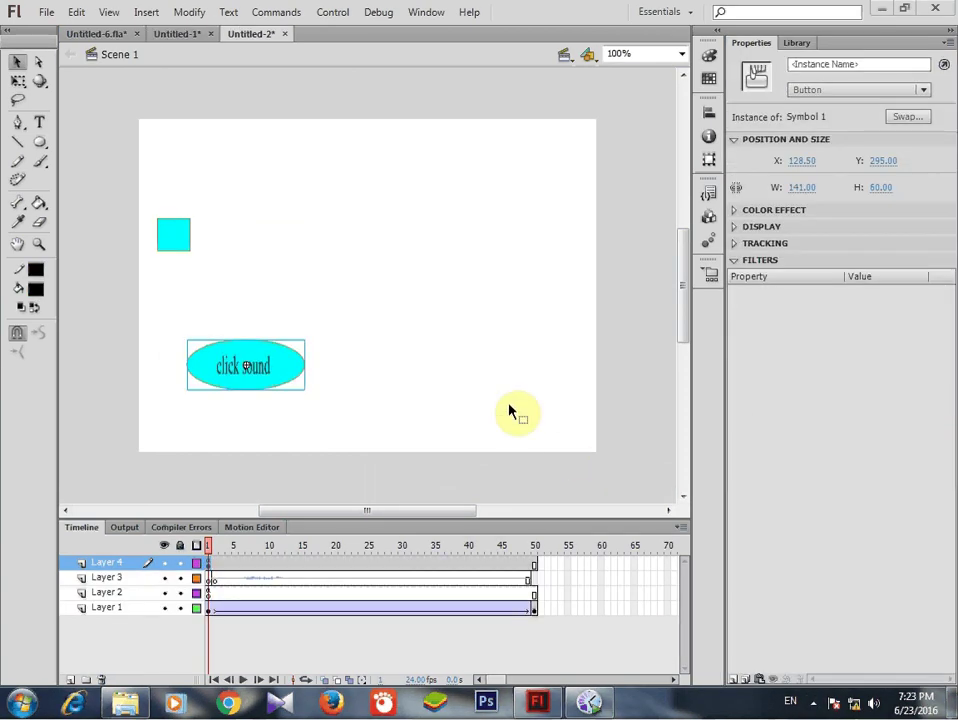
Step: Inspect the first frame of each layer in Untitled-2, from Layer 1 up to Layer 4
click(209, 609)
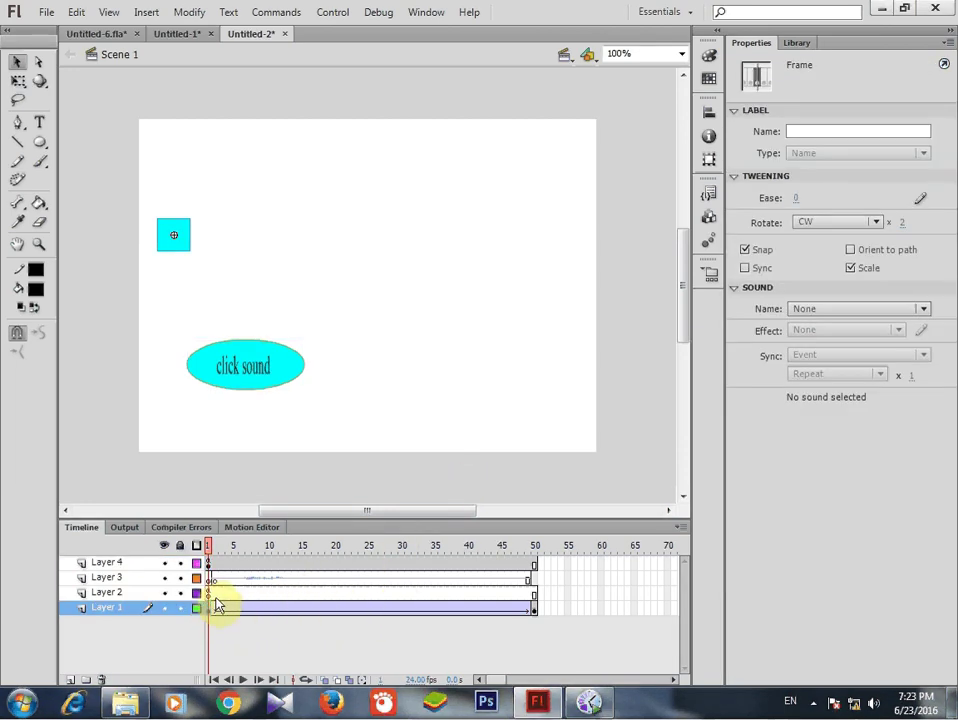
click(209, 593)
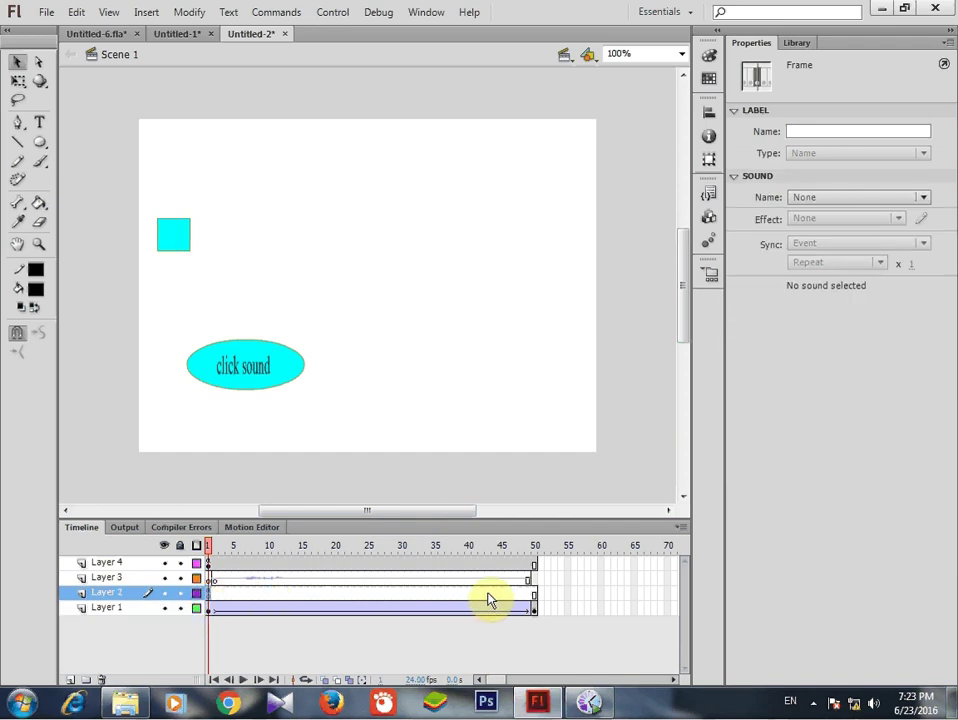
click(208, 577)
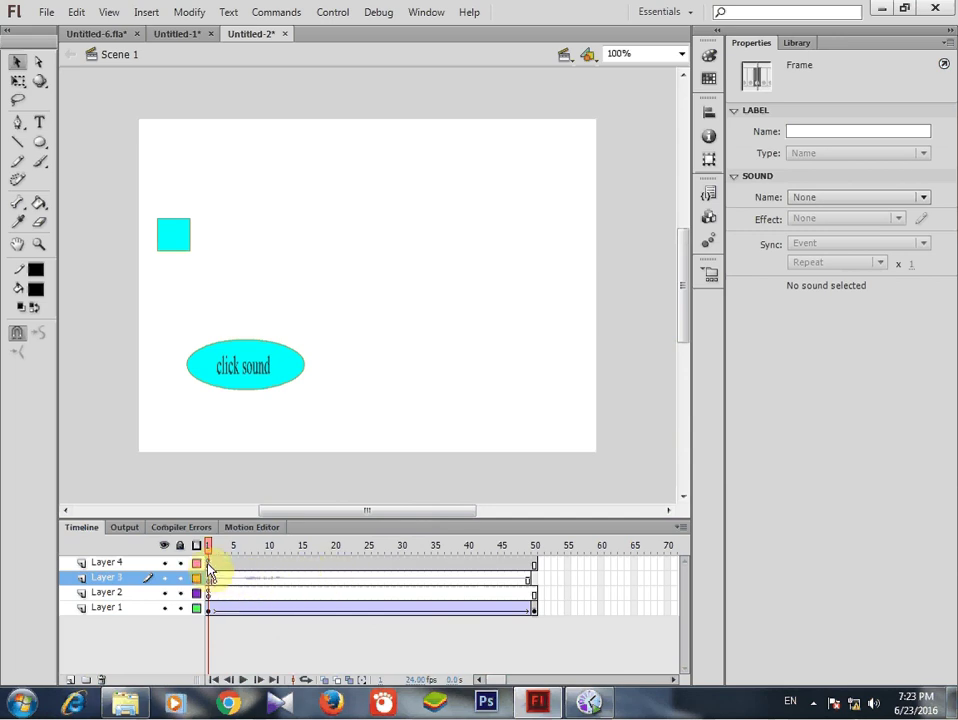
click(208, 564)
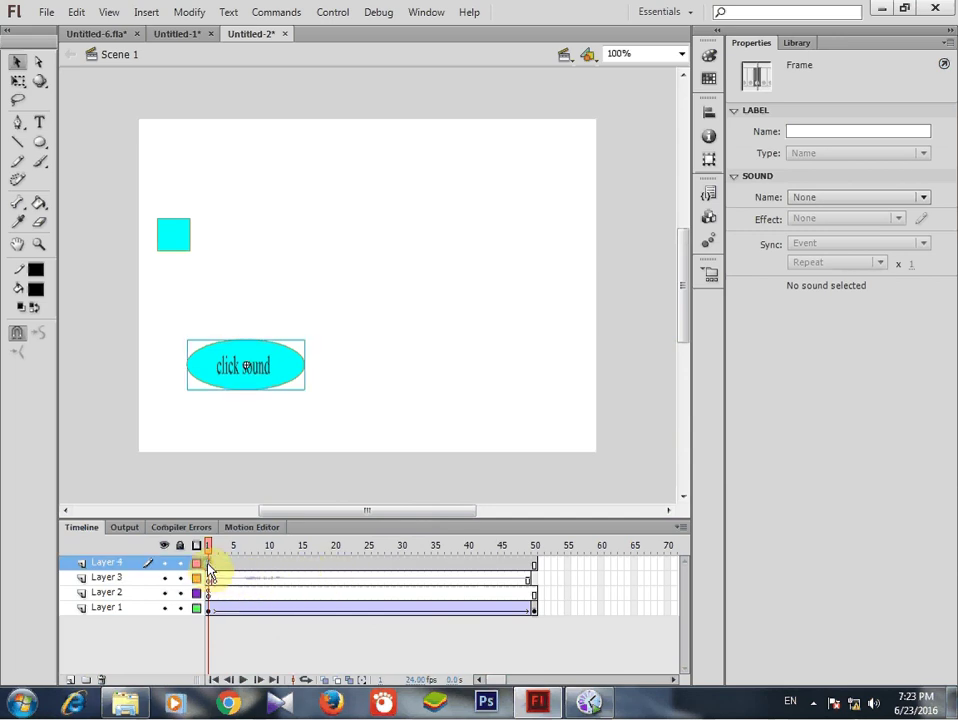
Step: Review the frame settings of the click sound button's On Press Goto and Play behavior, accept them and close the Behaviors
right_click(272, 368)
click(242, 360)
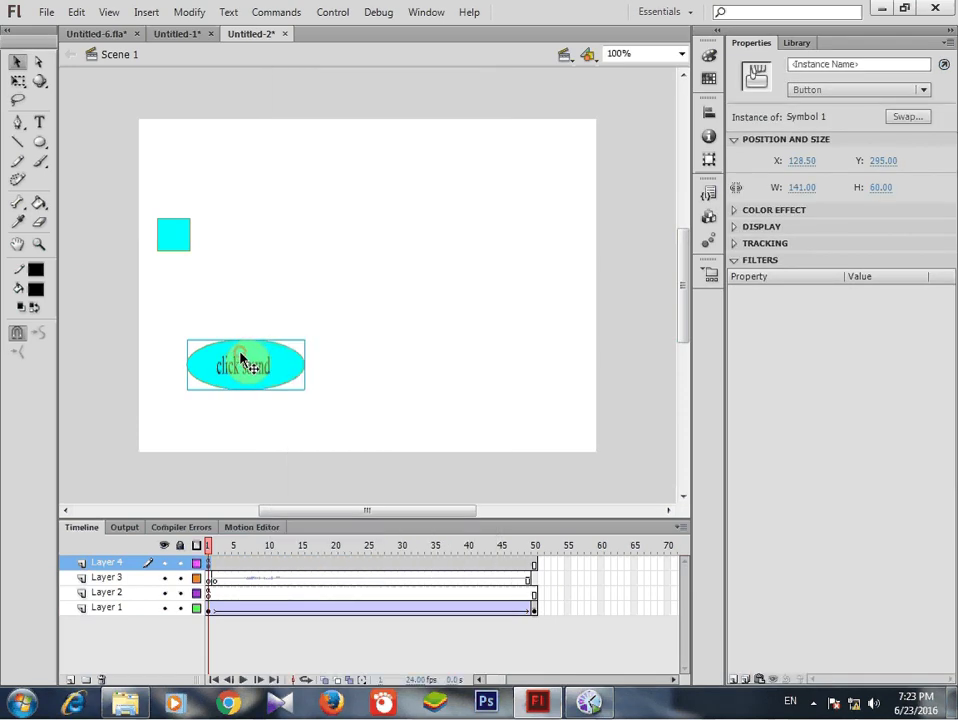
click(424, 11)
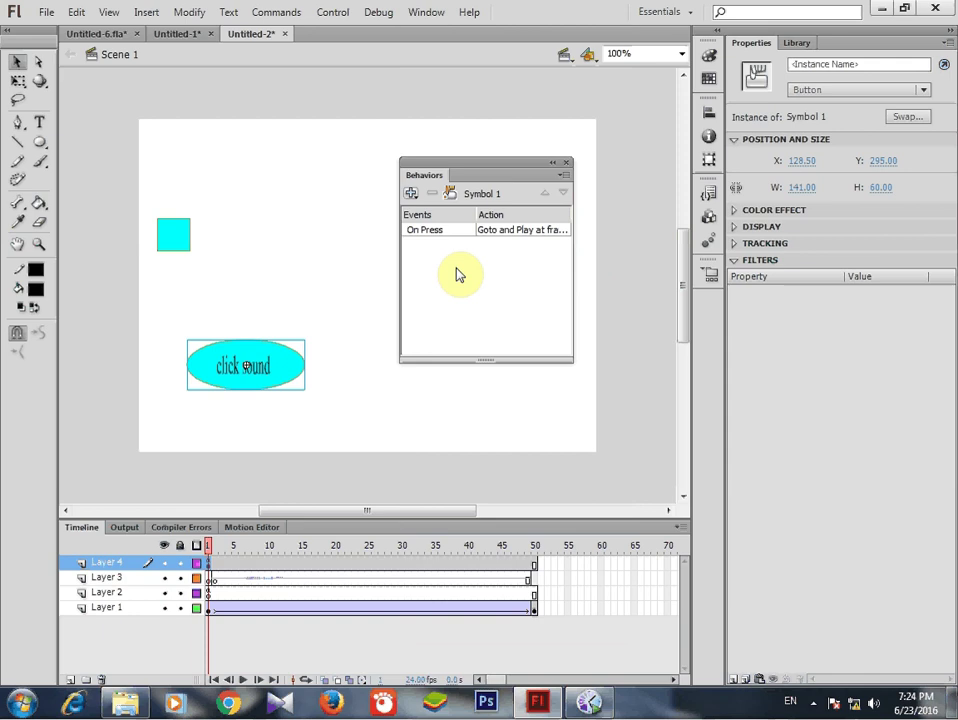
double_click(505, 231)
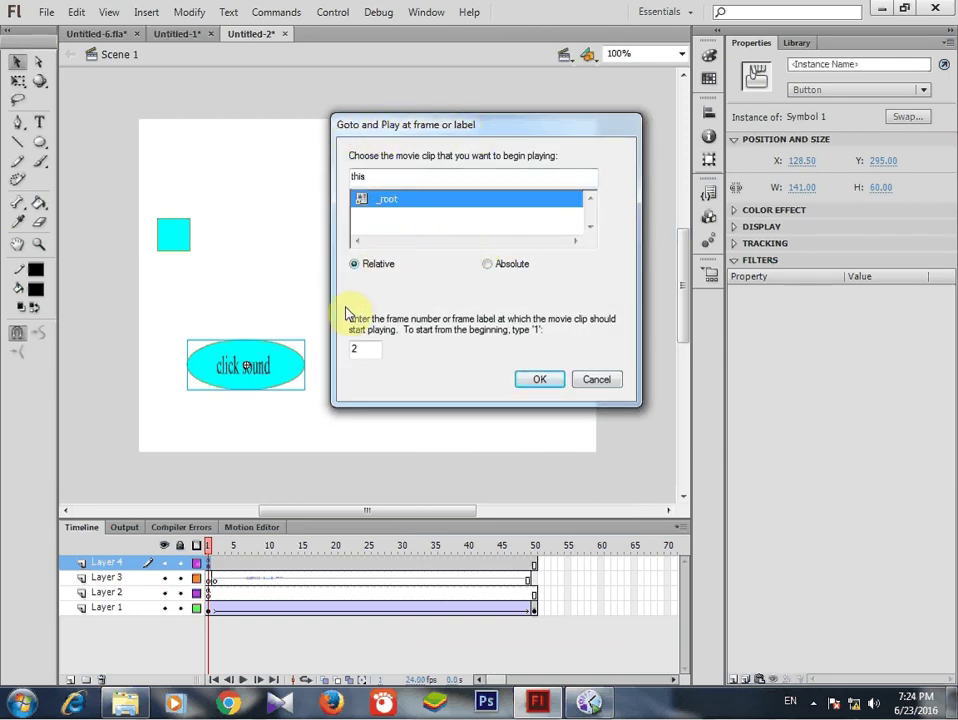
click(540, 380)
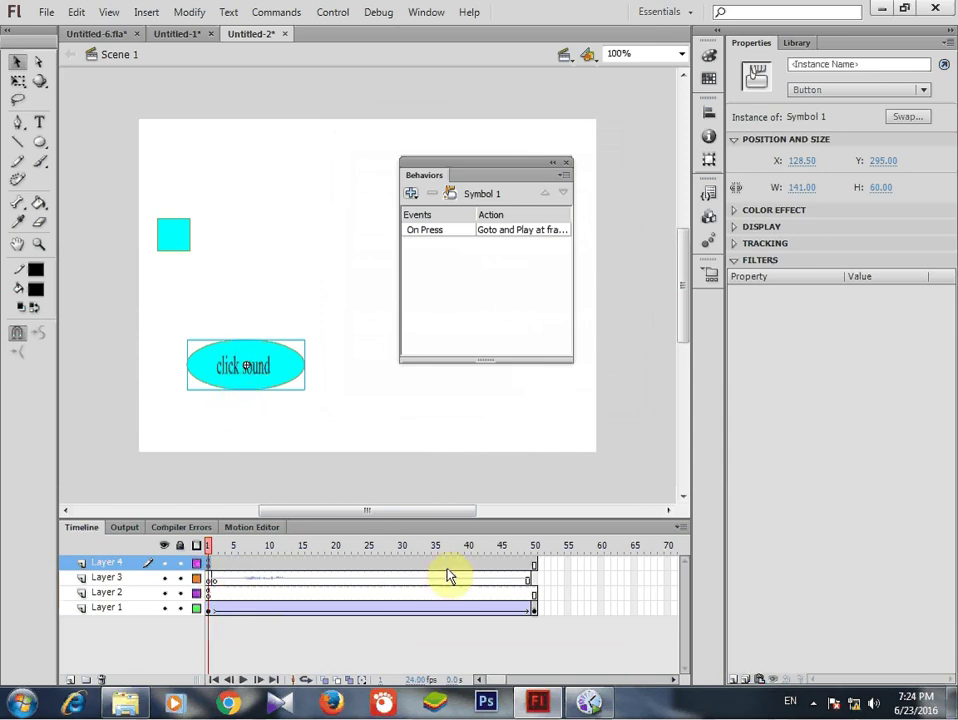
click(567, 163)
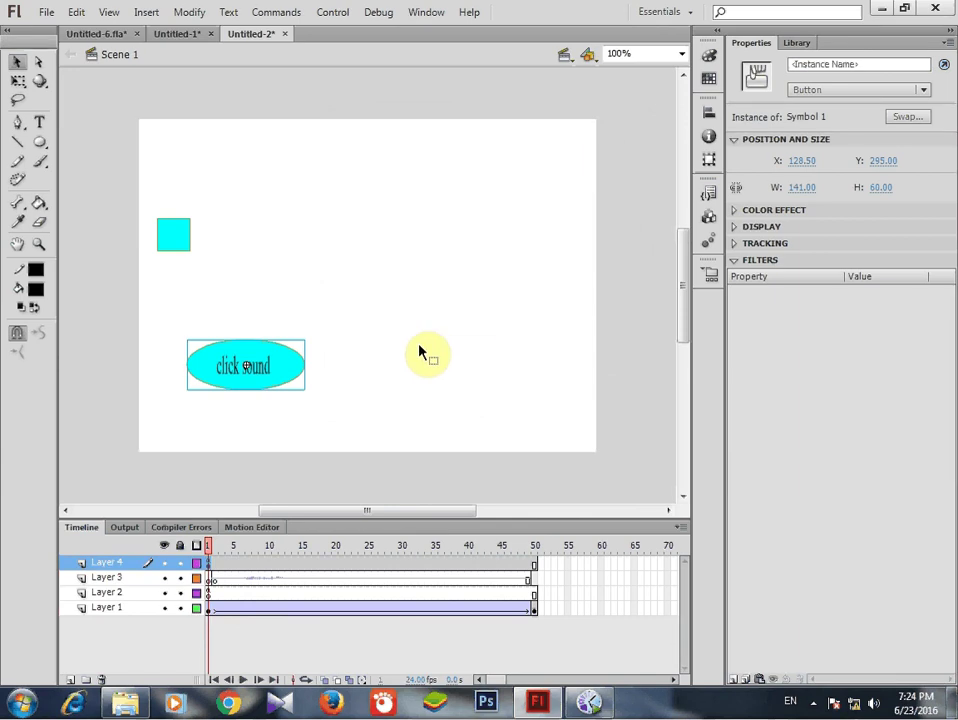
Step: Test the movie by triggering its click sound button, close the preview and check the sound settings at frame 49 of Layer 3
key(ctrl+Return)
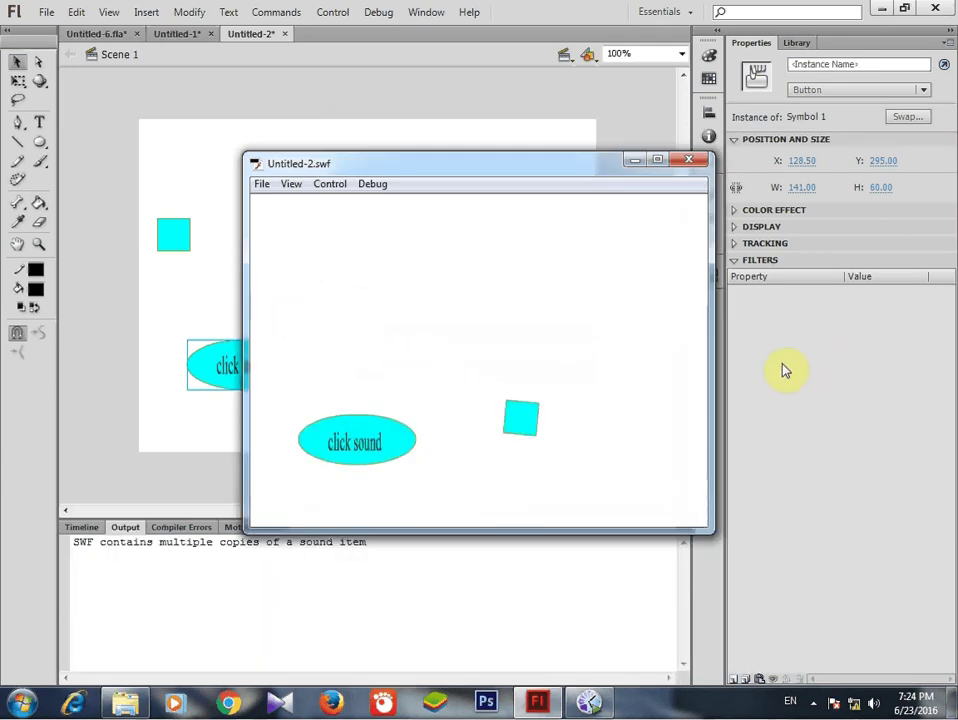
click(327, 436)
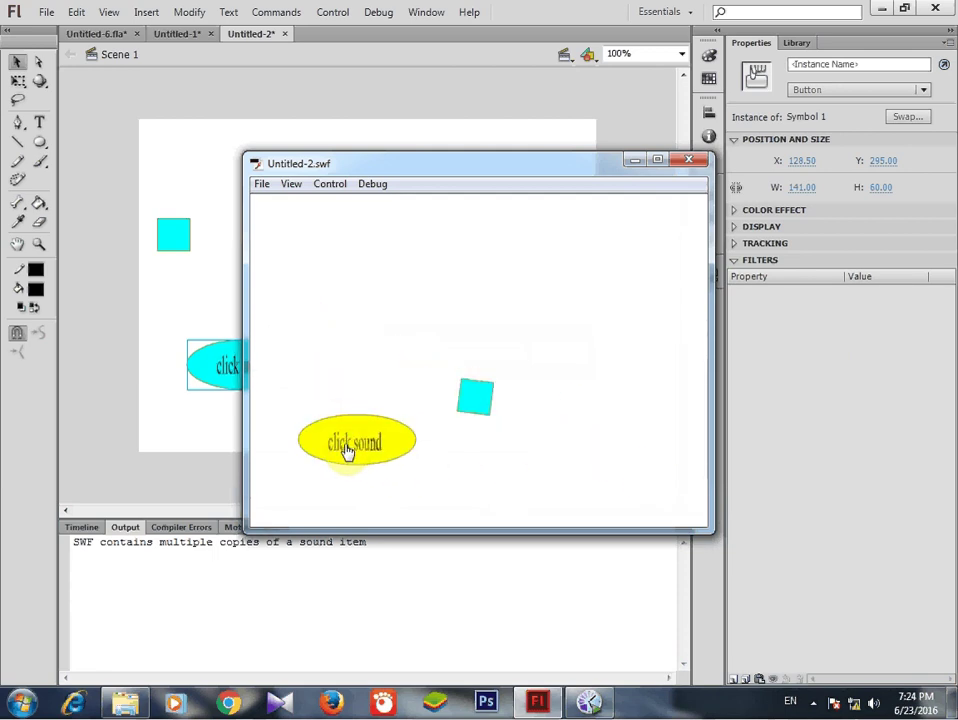
click(687, 160)
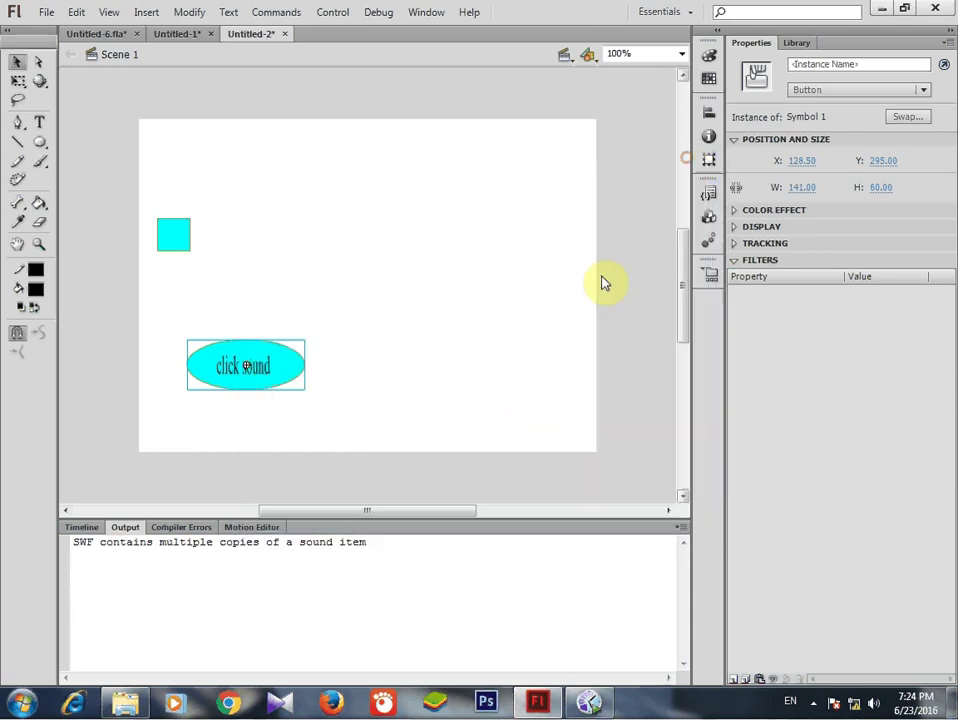
click(83, 528)
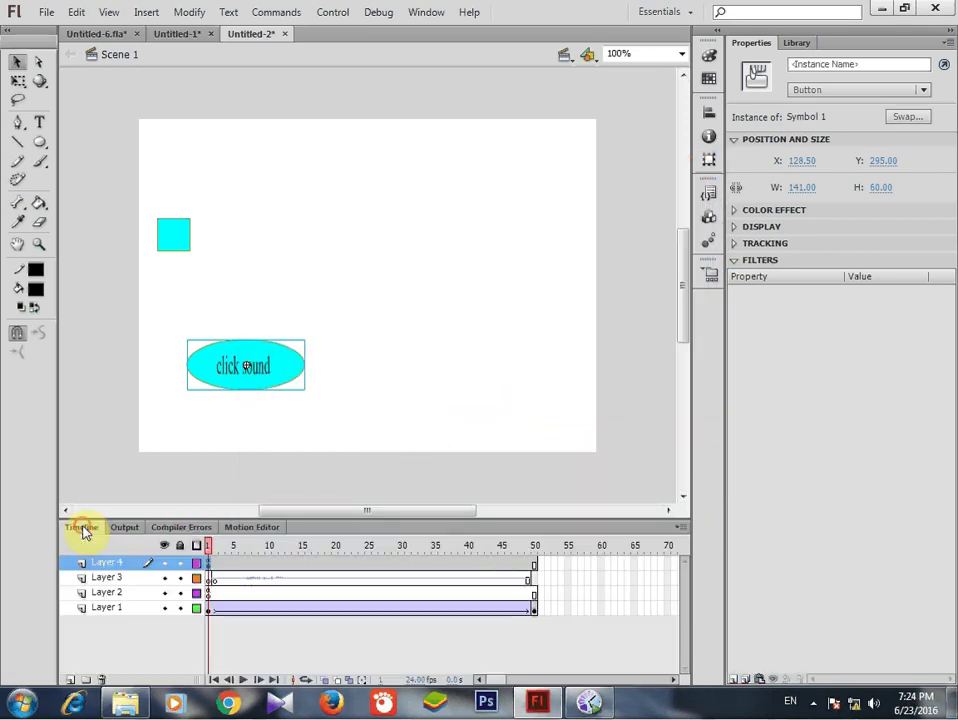
click(528, 580)
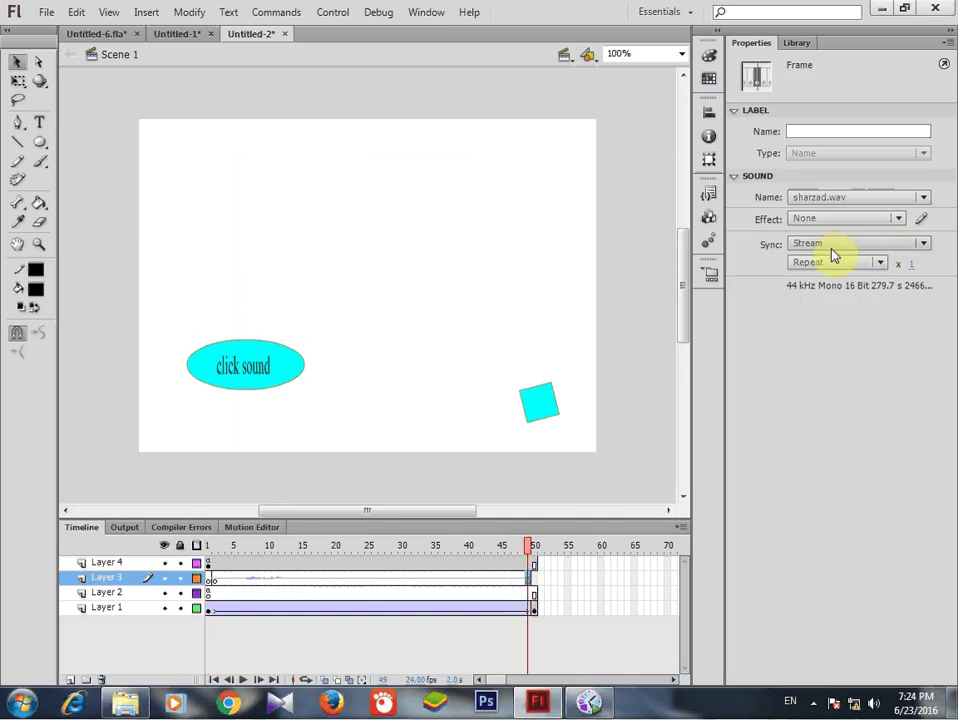
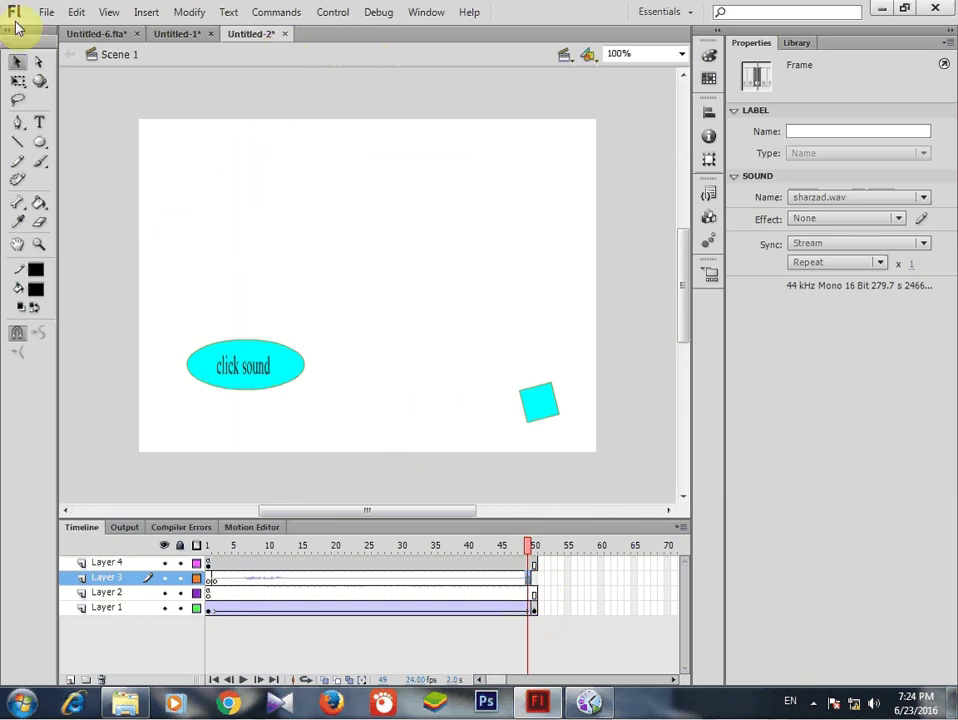
Step: Save the document under the new name Untitled-7.fla as a Flash CS6 Document
click(45, 13)
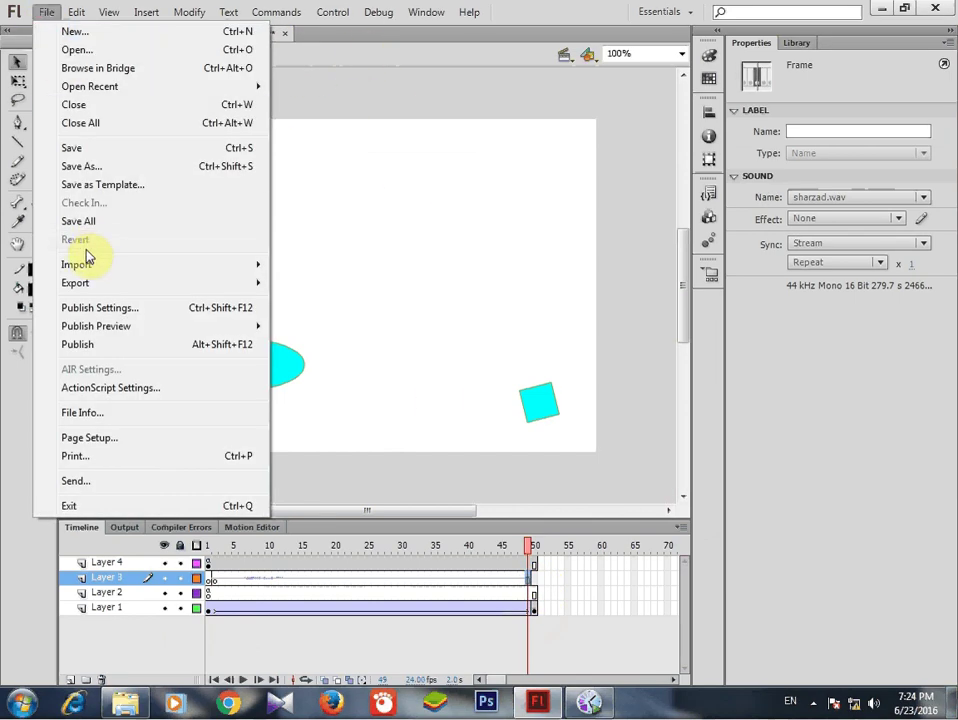
click(88, 165)
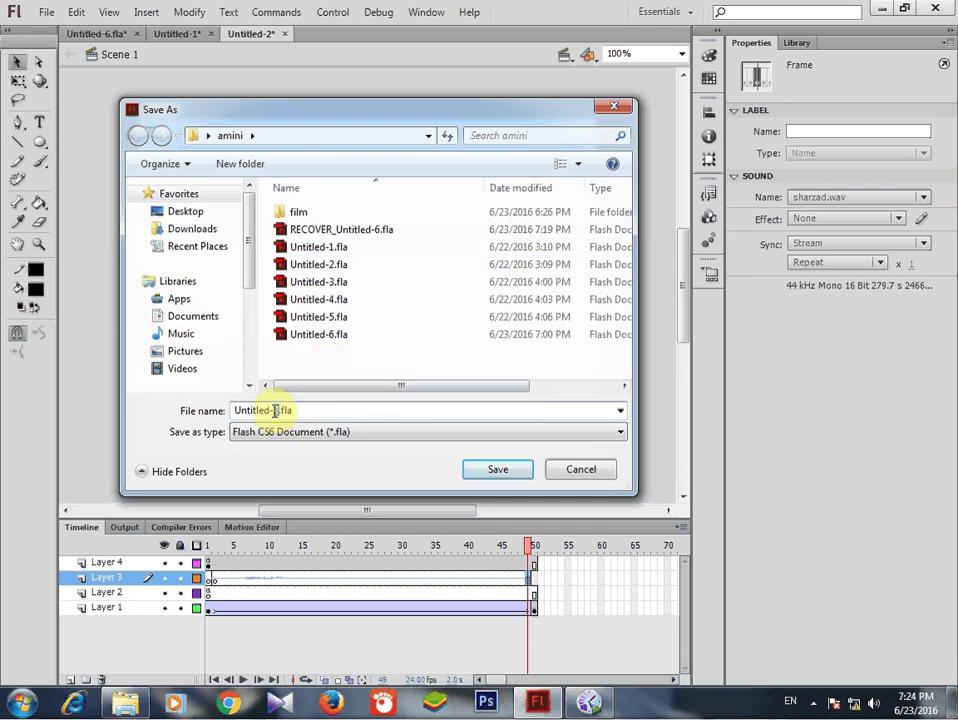
double_click(275, 410)
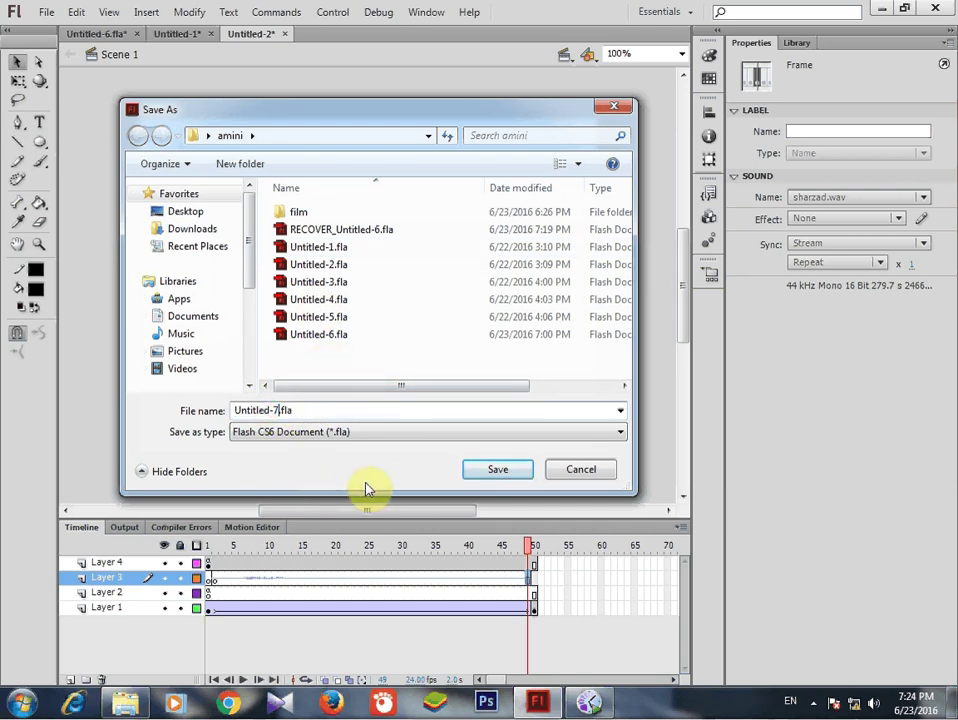
text(7)
click(497, 471)
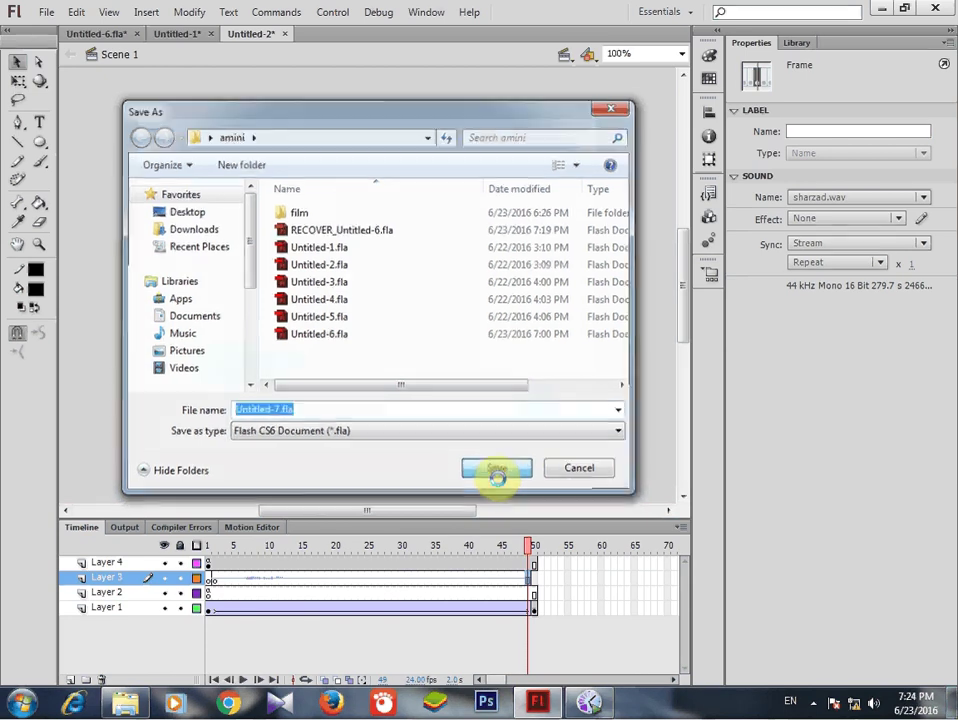
Step: Switch to the desktop, open the pic-tablig folder, preview the image book1.jpg, and close the image and the folder
click(879, 9)
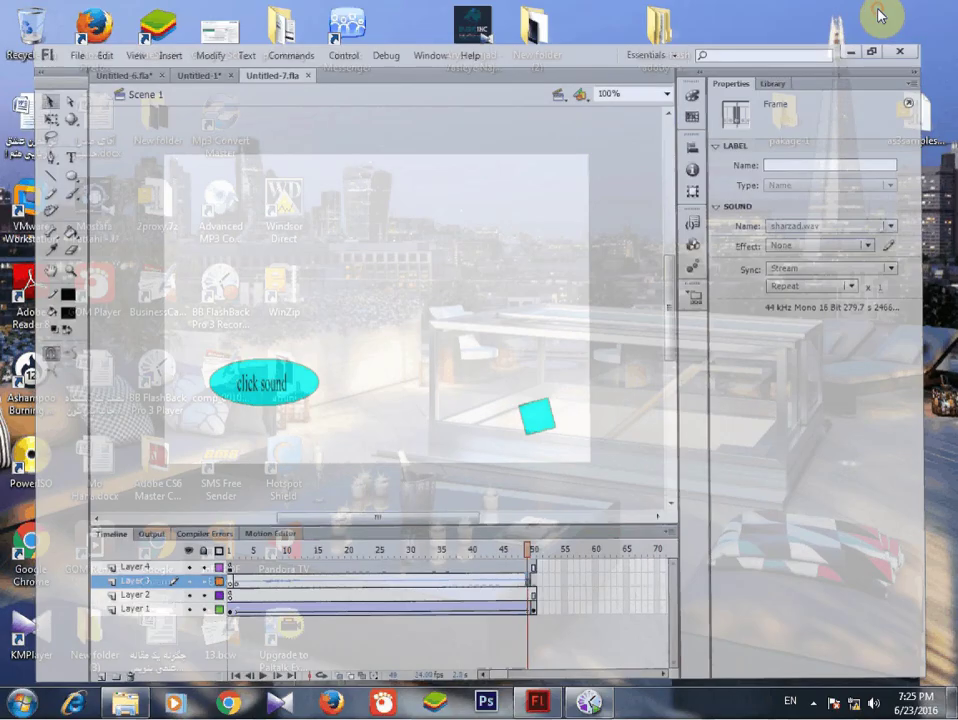
double_click(278, 28)
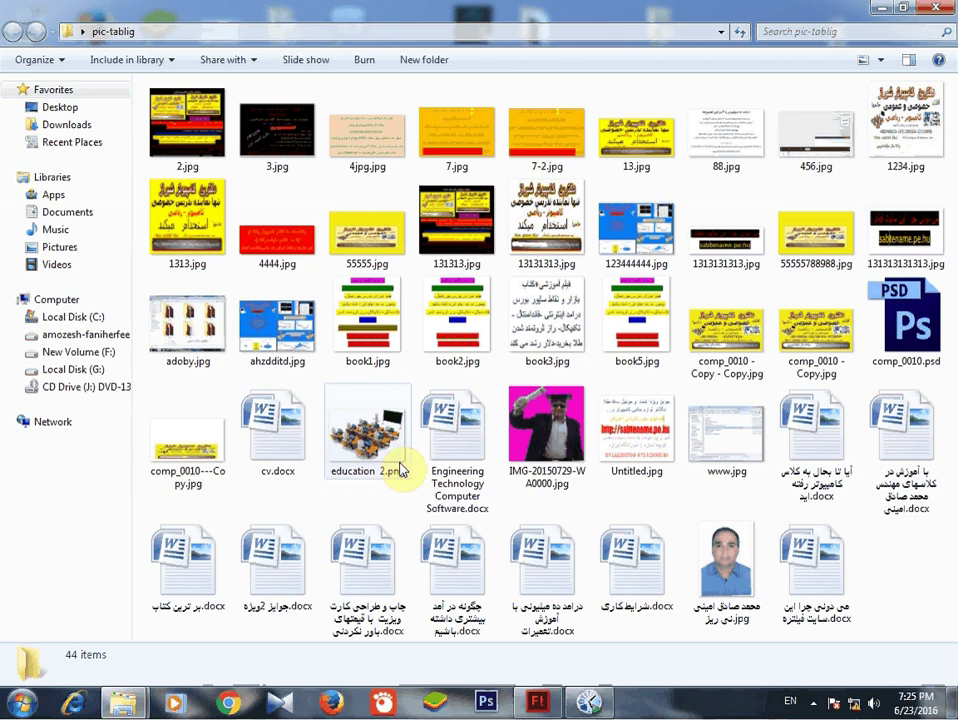
click(363, 345)
right_click(363, 352)
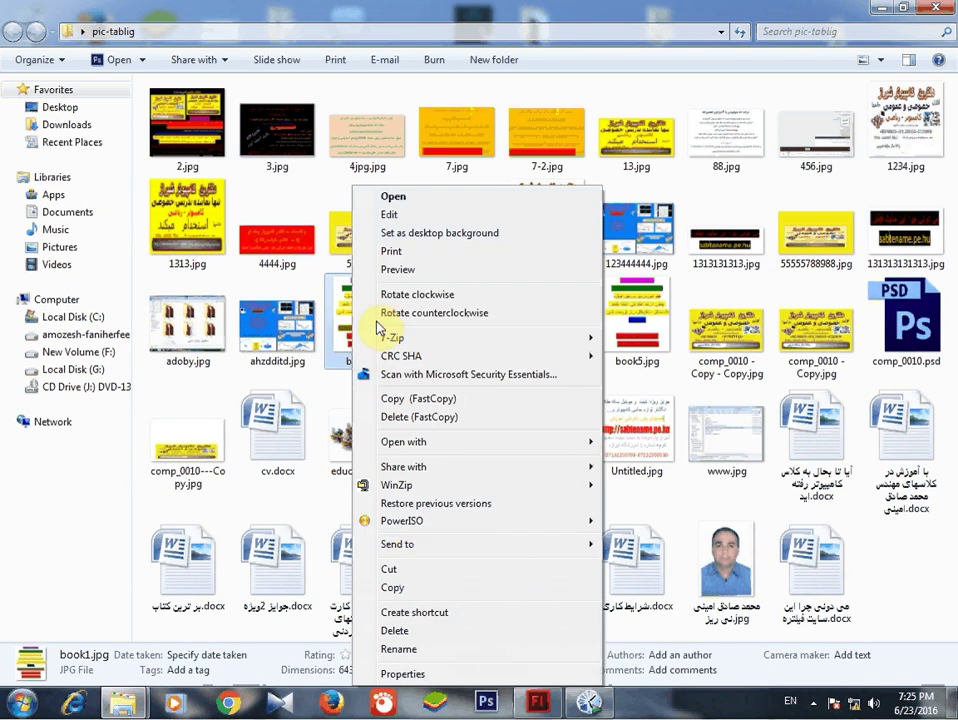
click(397, 270)
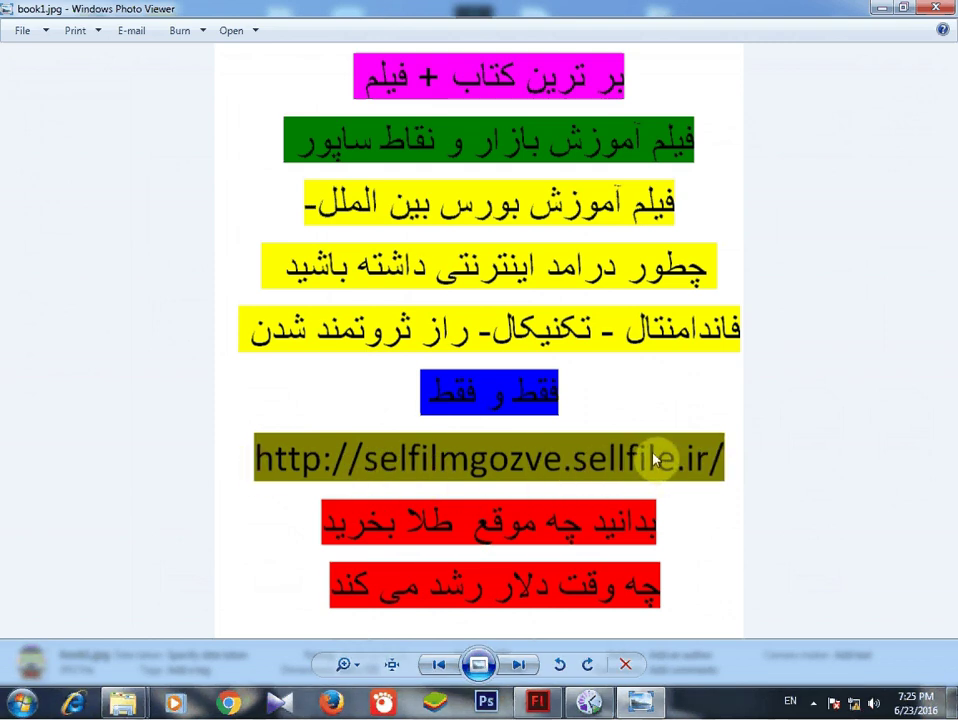
click(940, 10)
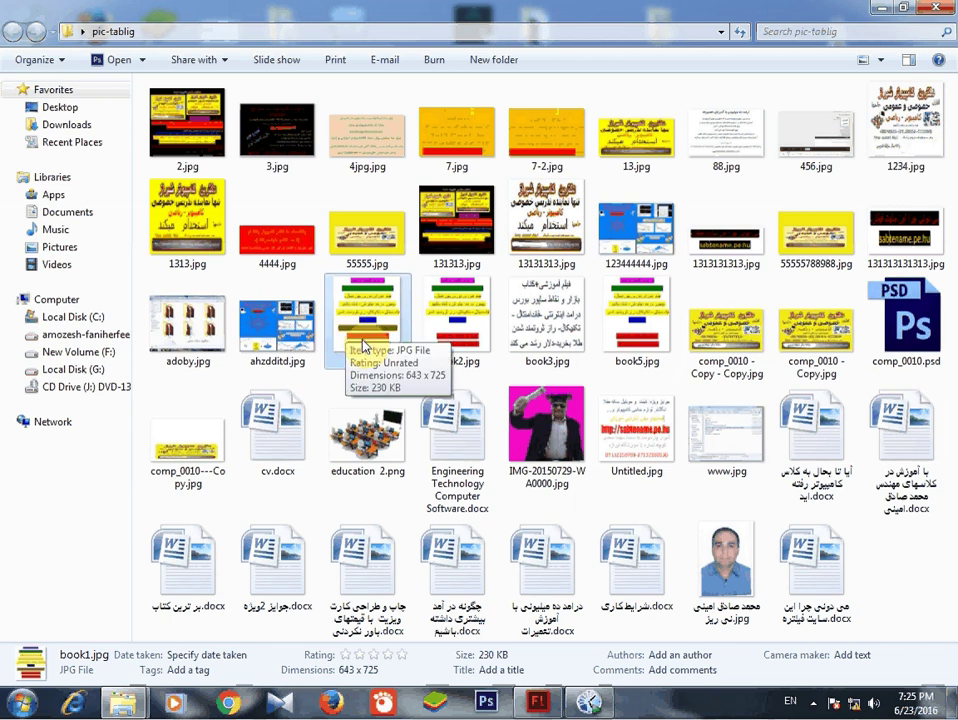
click(940, 10)
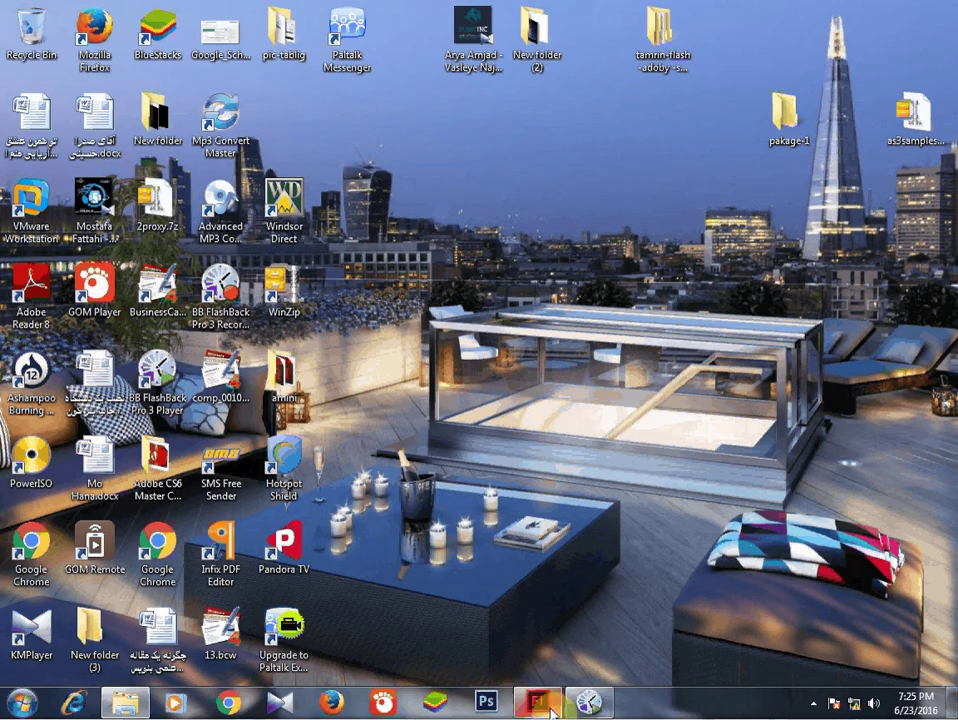
click(594, 706)
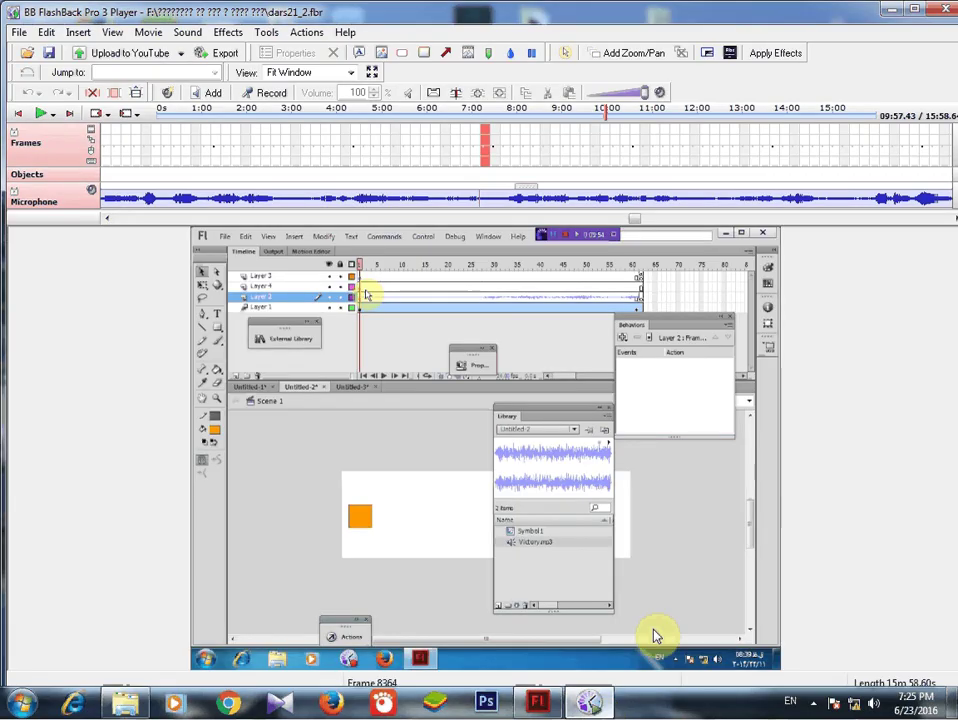
click(812, 704)
right_click(804, 621)
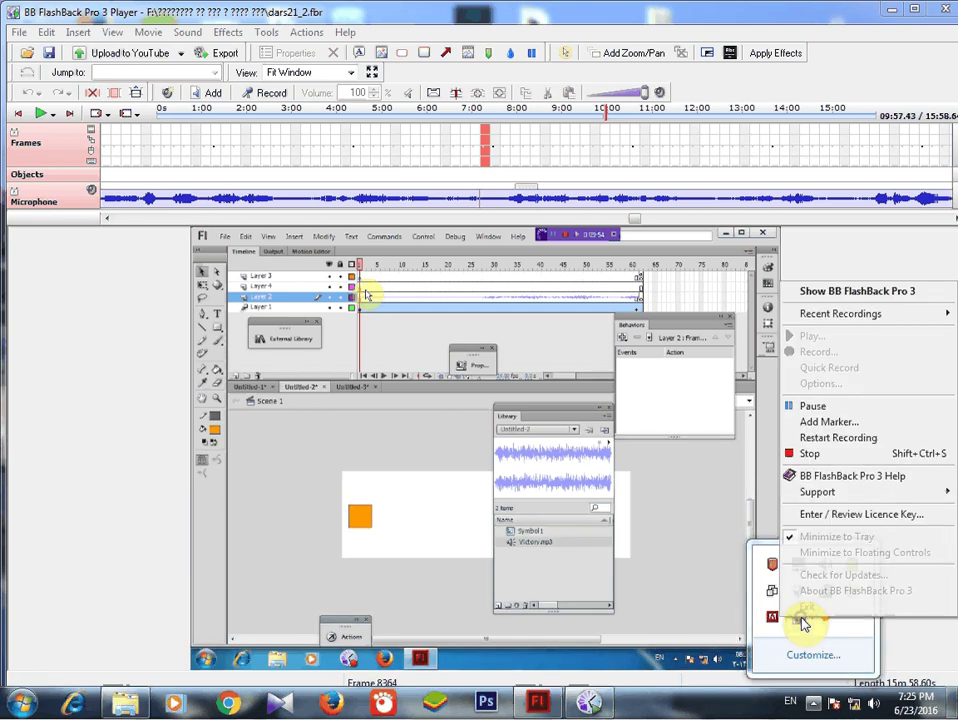
click(808, 402)
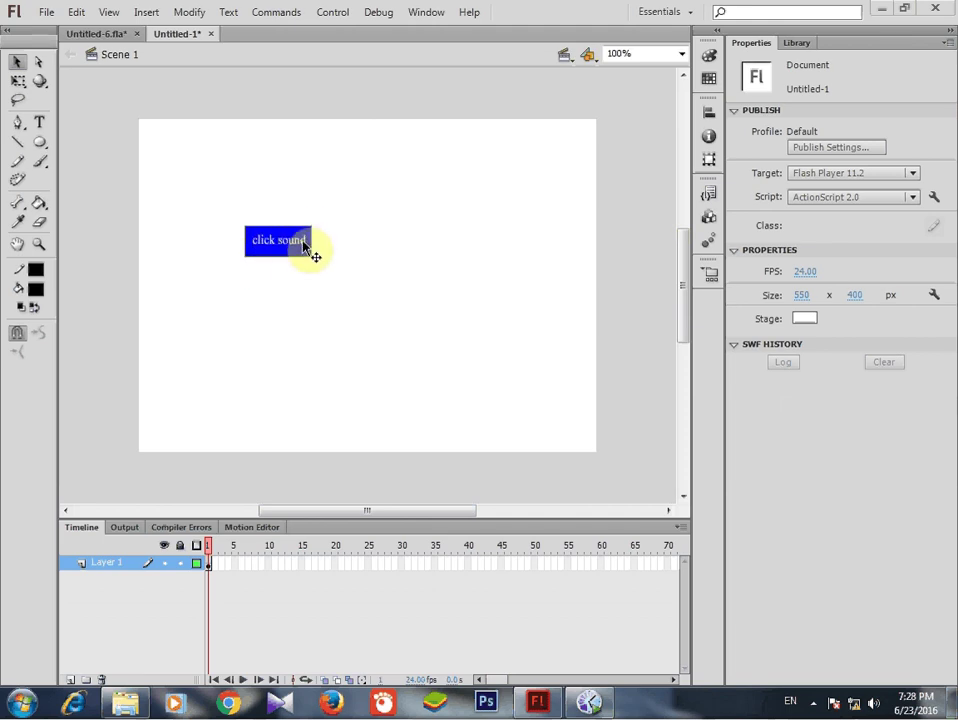
click(293, 246)
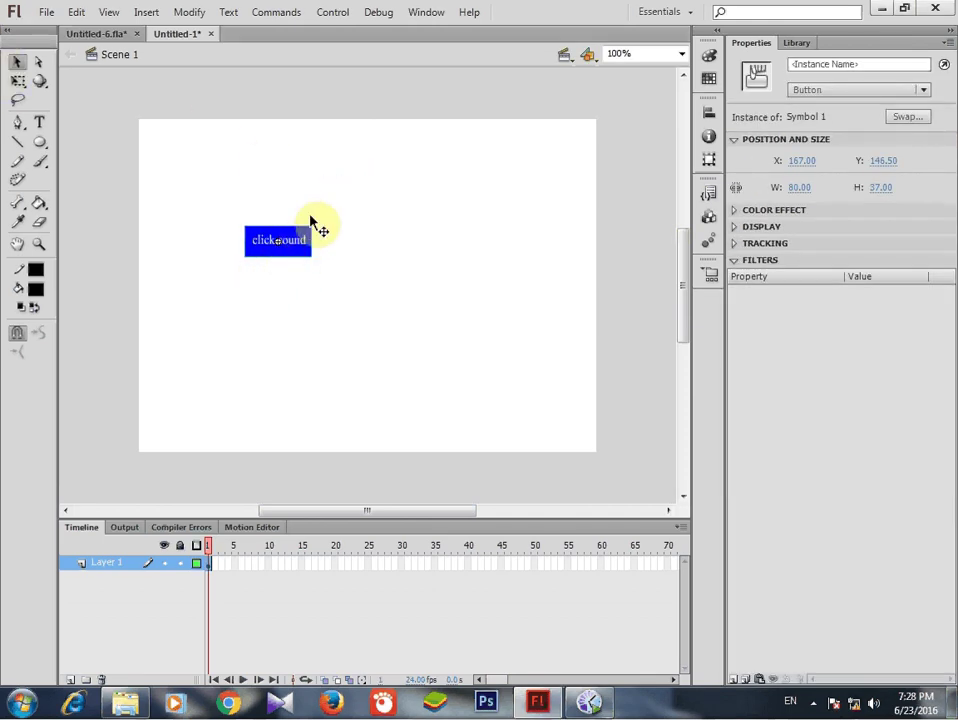
click(427, 13)
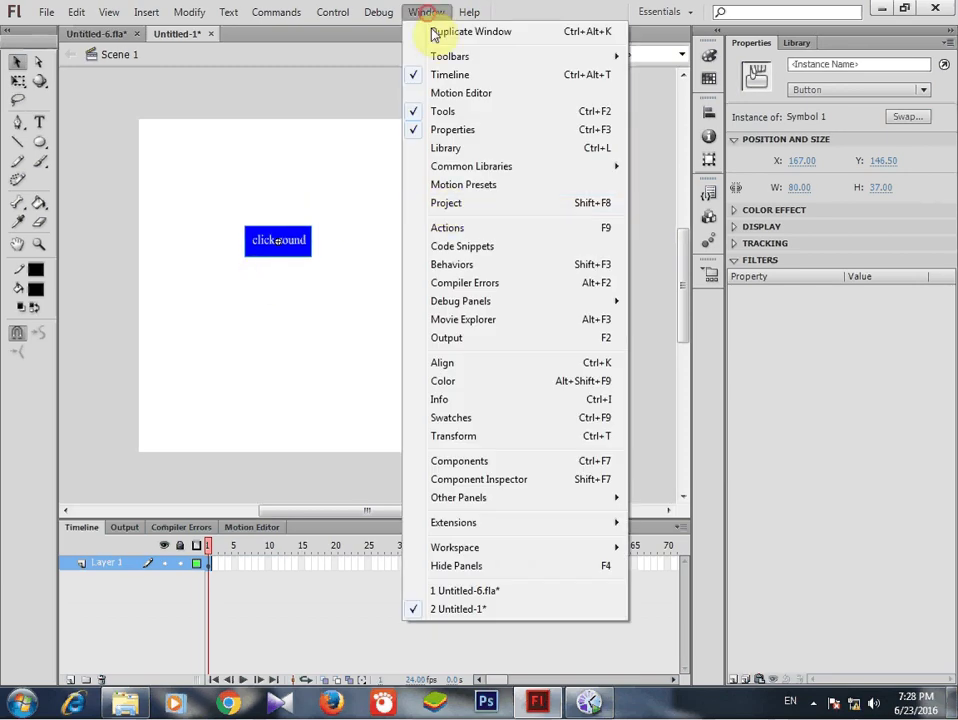
click(459, 266)
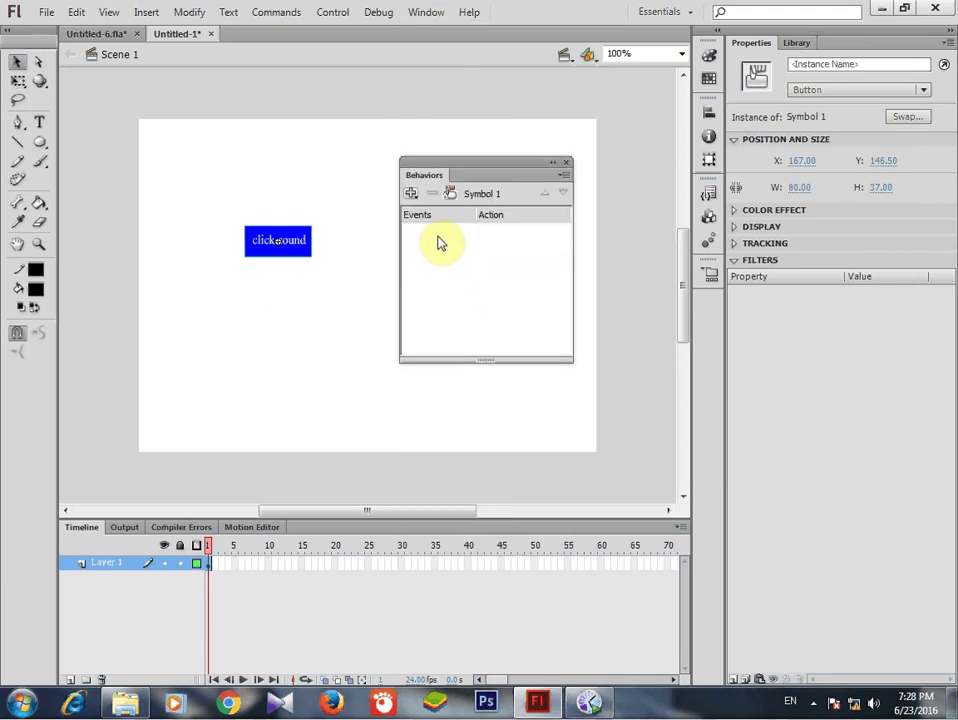
click(414, 194)
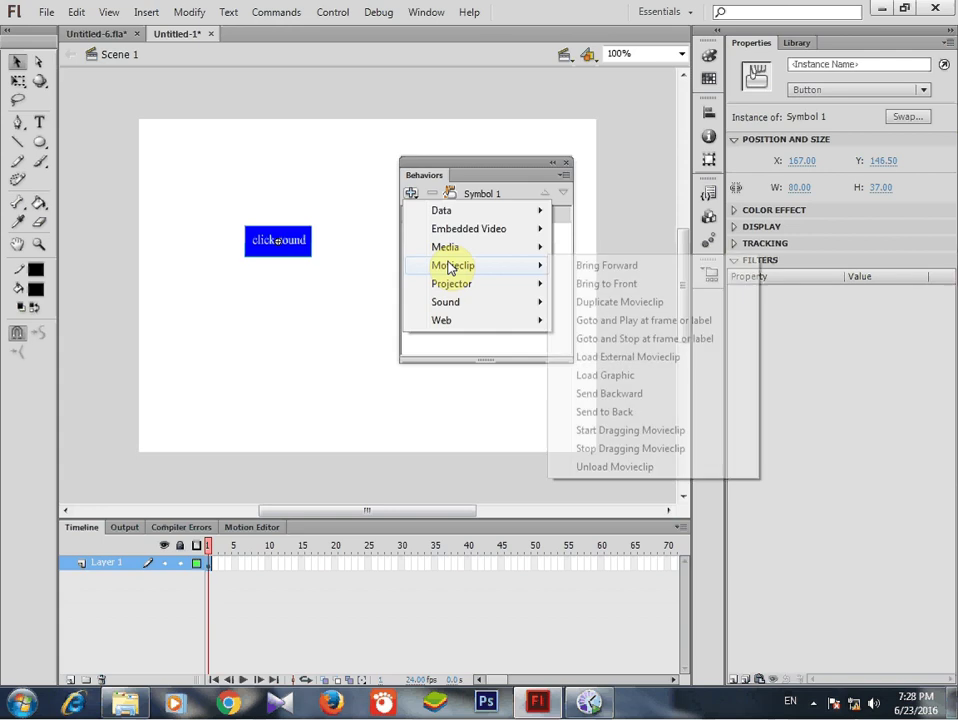
mouse_move(495, 303)
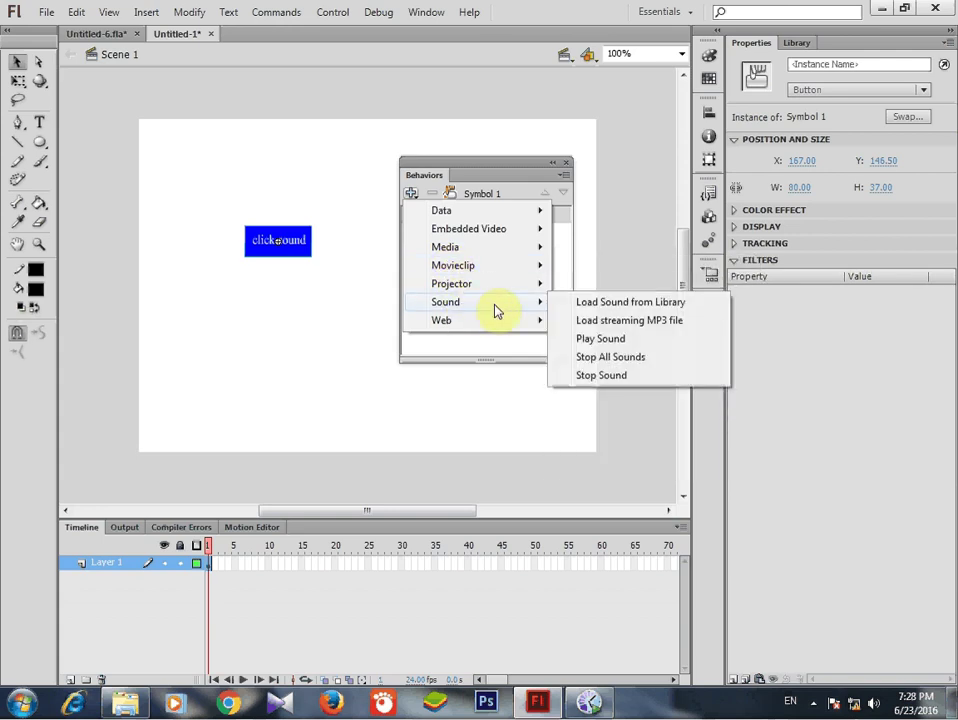
click(650, 303)
click(407, 212)
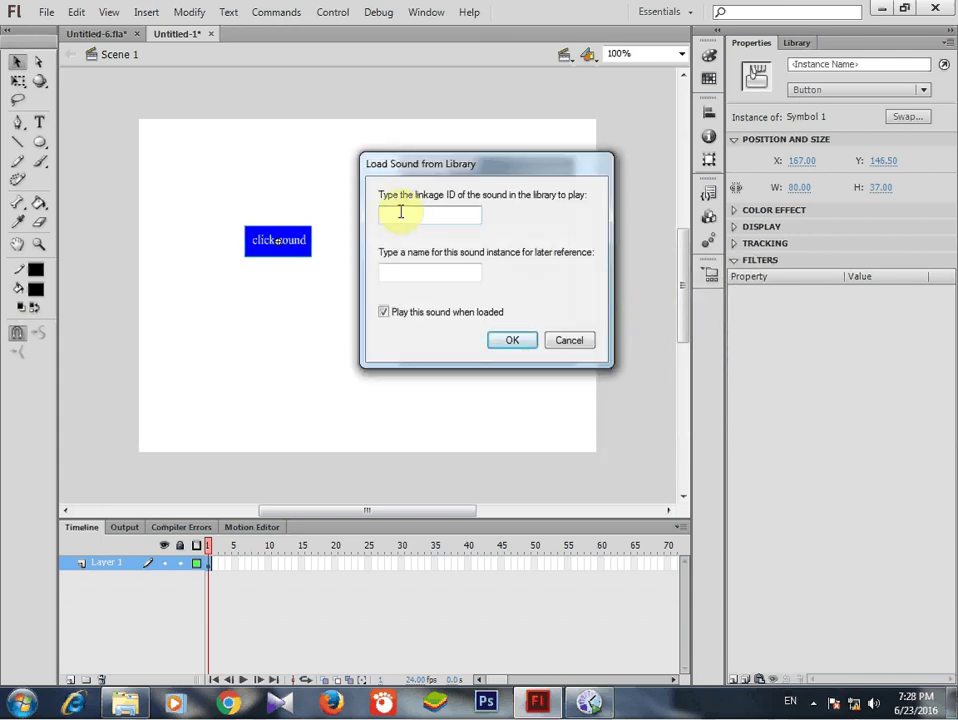
click(569, 340)
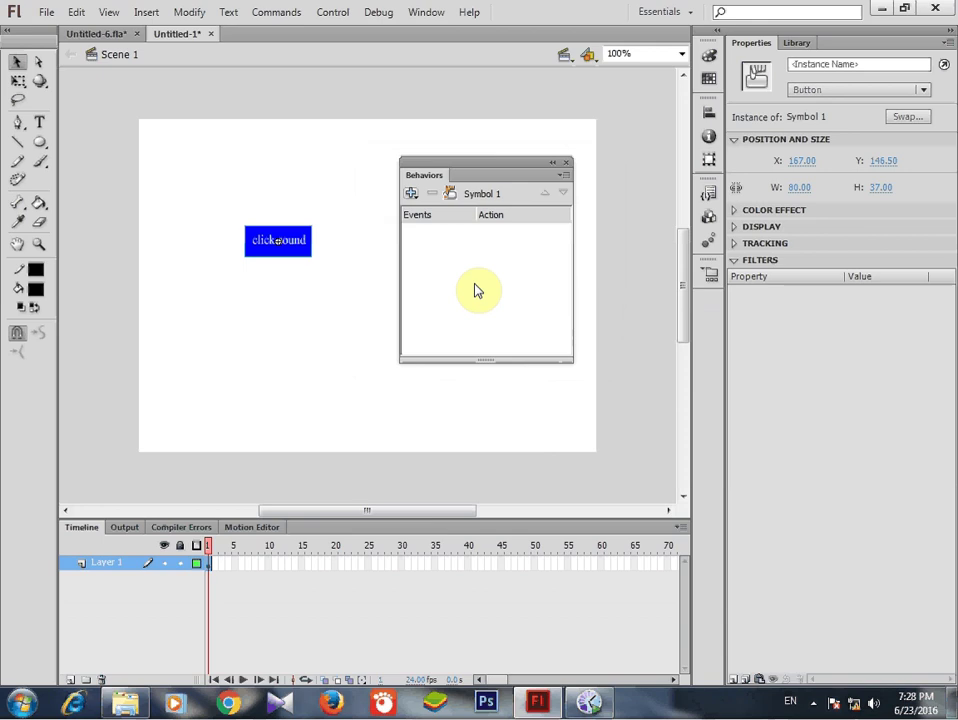
click(567, 163)
Step: Copy the ActionScript linkage identifier of sharzad.wav from its sound properties in the library and accept the properties
click(799, 44)
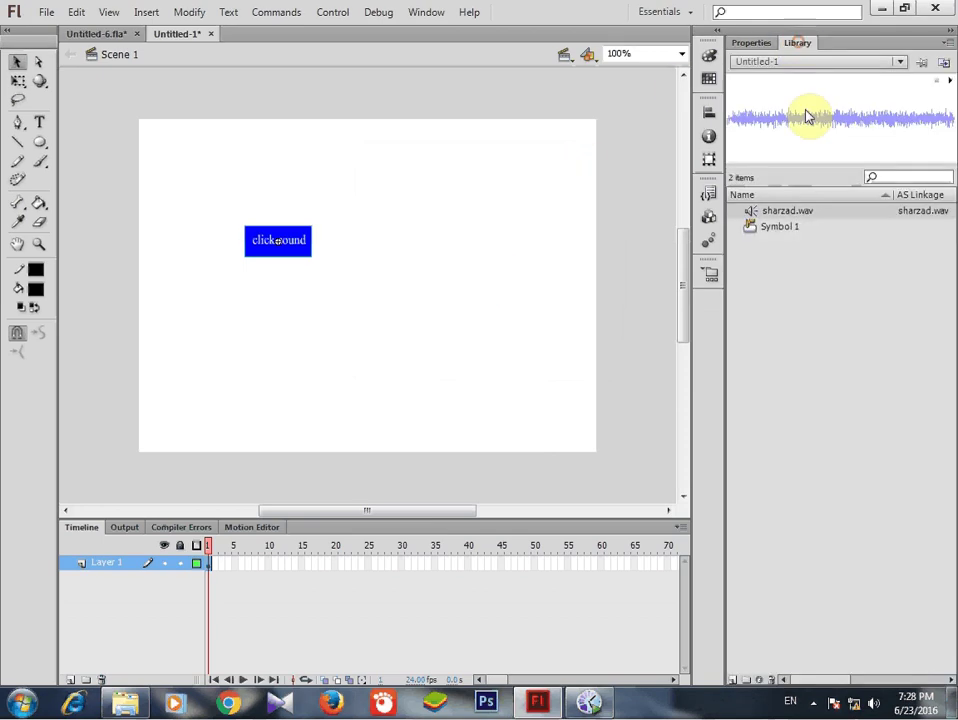
right_click(779, 216)
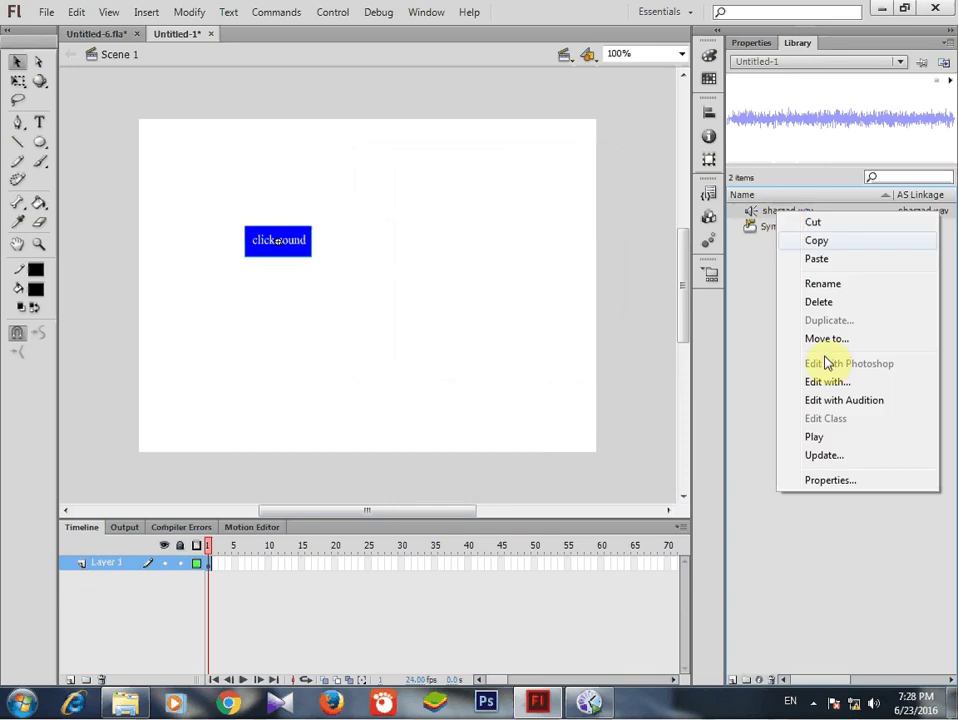
click(826, 483)
click(456, 277)
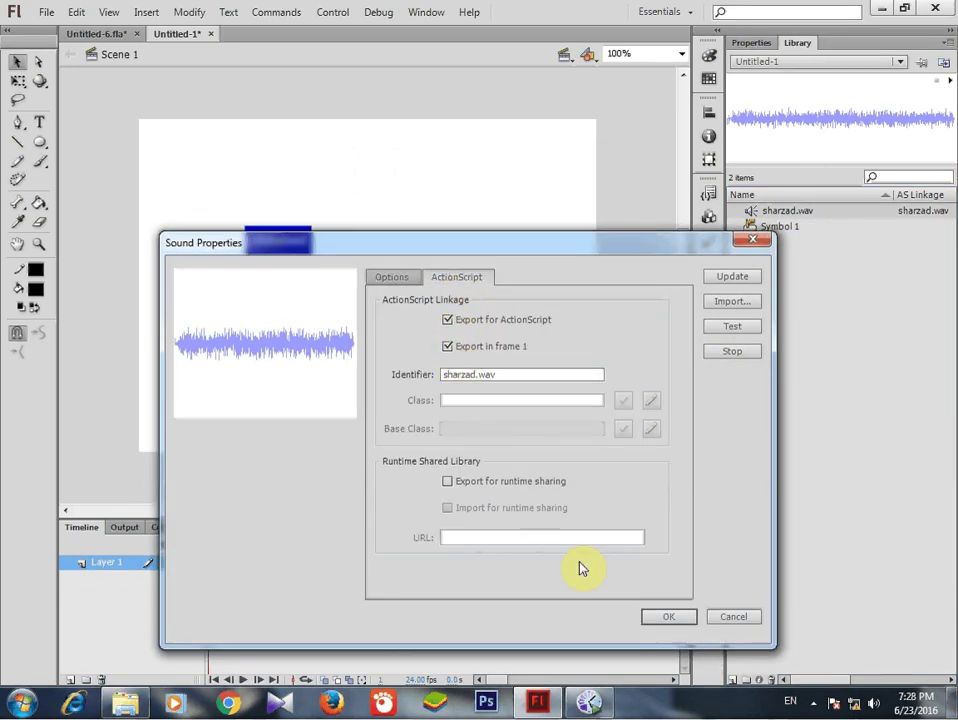
double_click(503, 373)
right_click(455, 372)
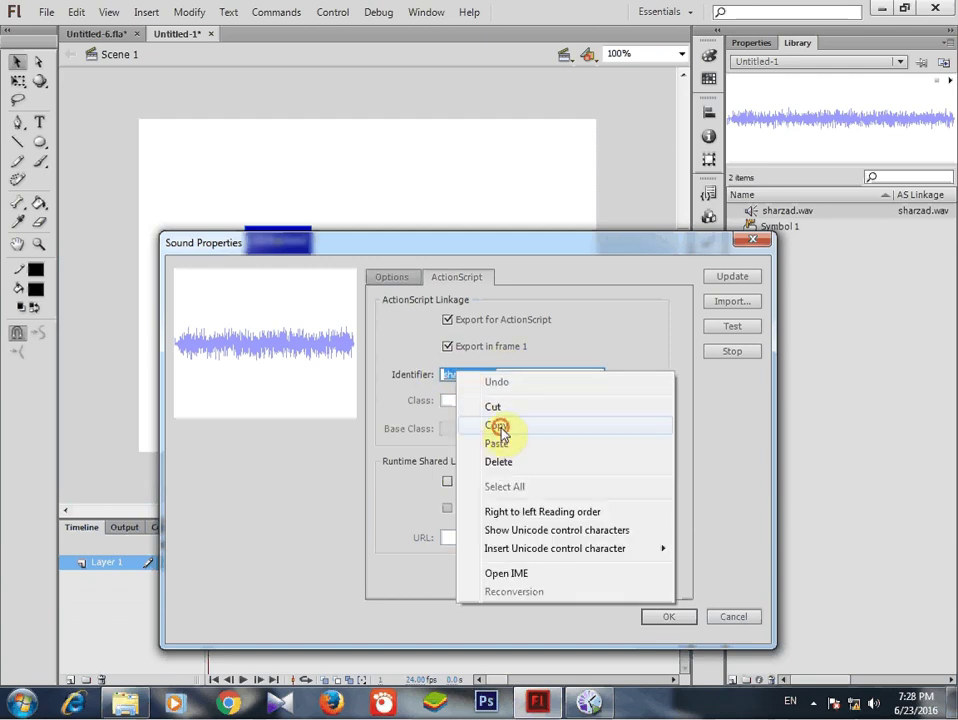
click(496, 426)
click(669, 616)
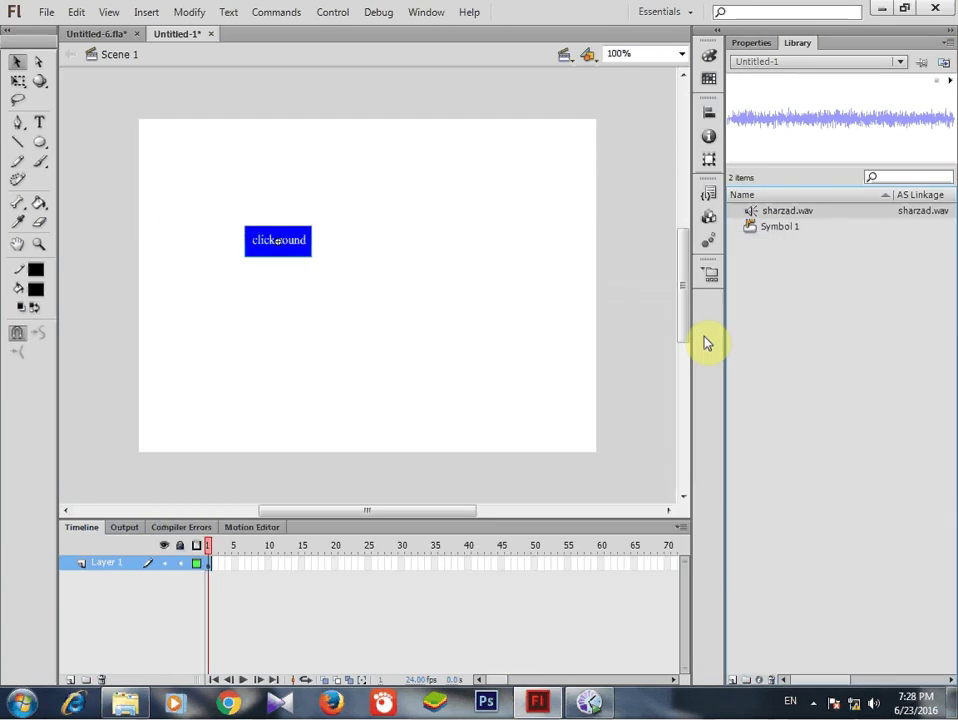
Step: Add a Load Sound from Library behavior to the click sound button, with sharzad.wav as both linkage ID and instance name
click(426, 12)
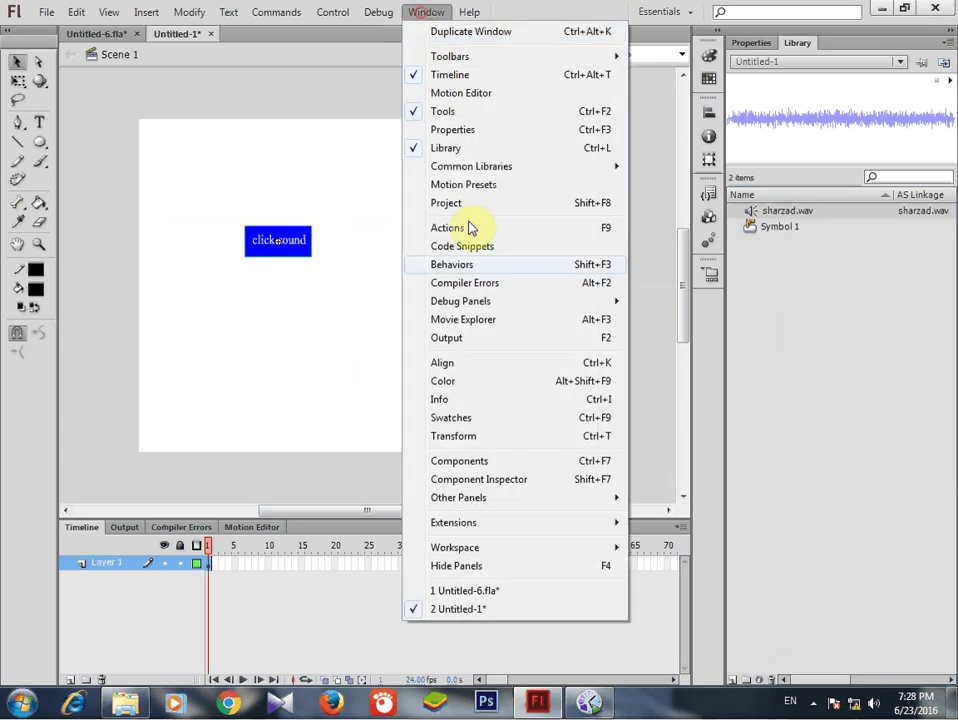
click(452, 264)
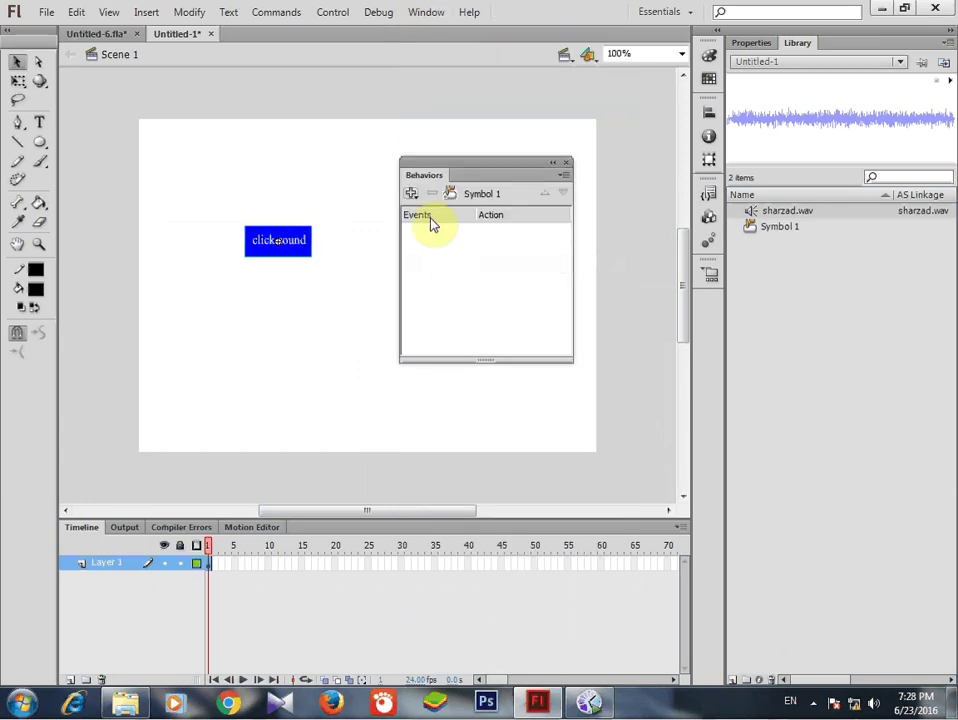
click(411, 193)
mouse_move(452, 304)
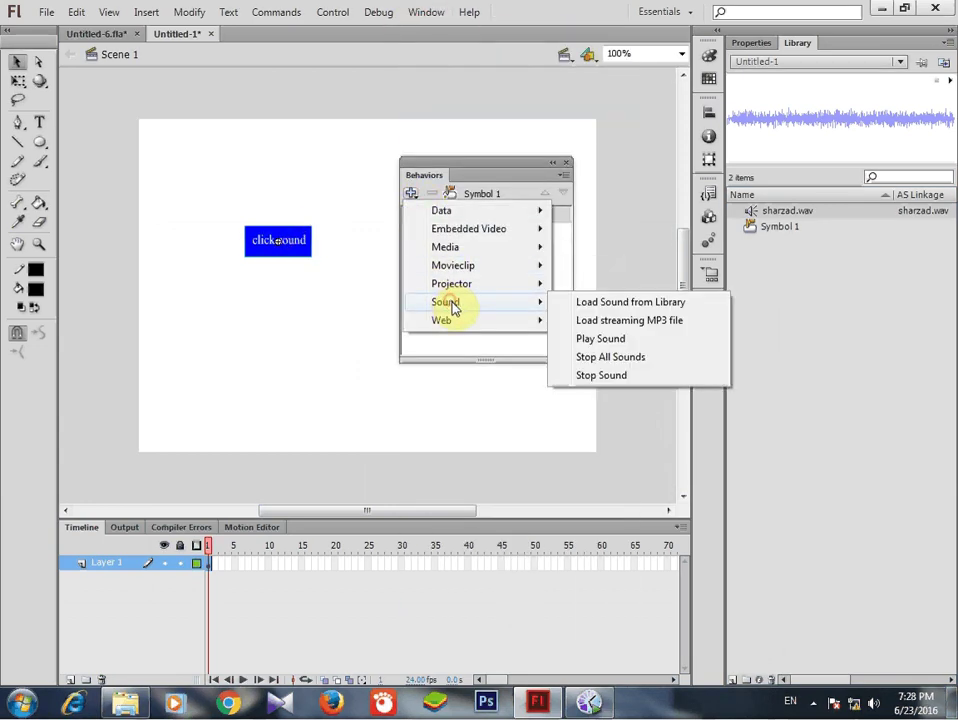
click(641, 304)
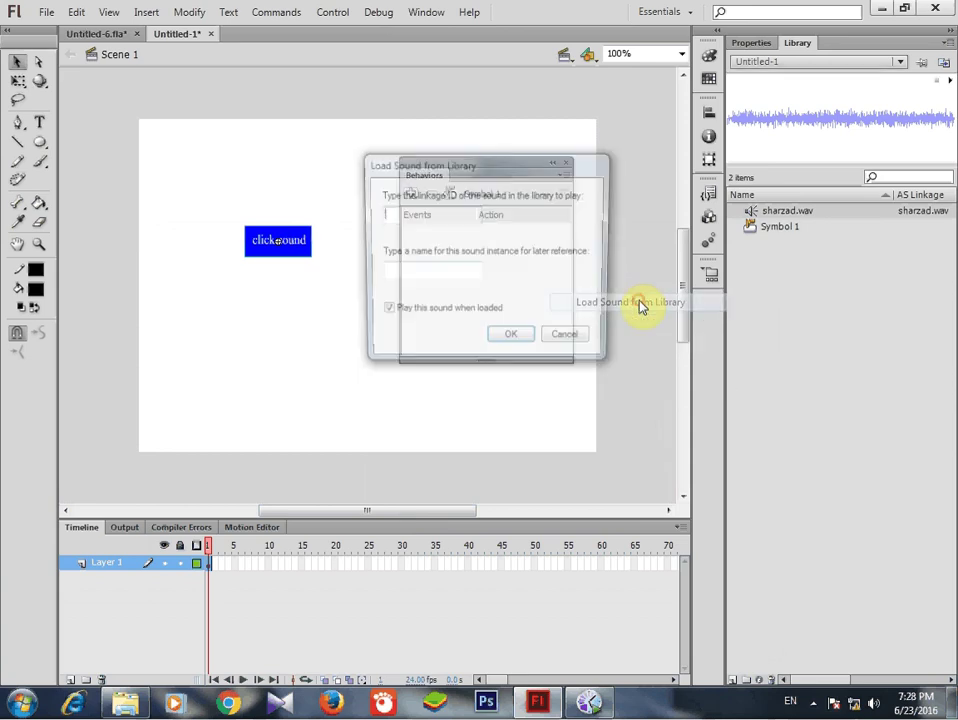
right_click(395, 219)
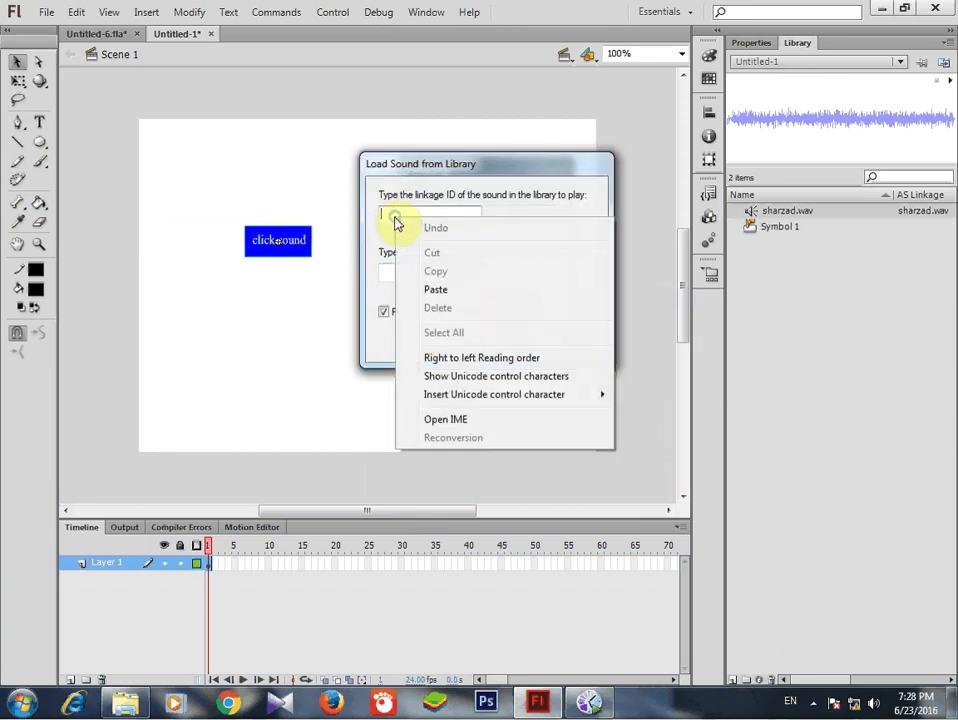
click(435, 289)
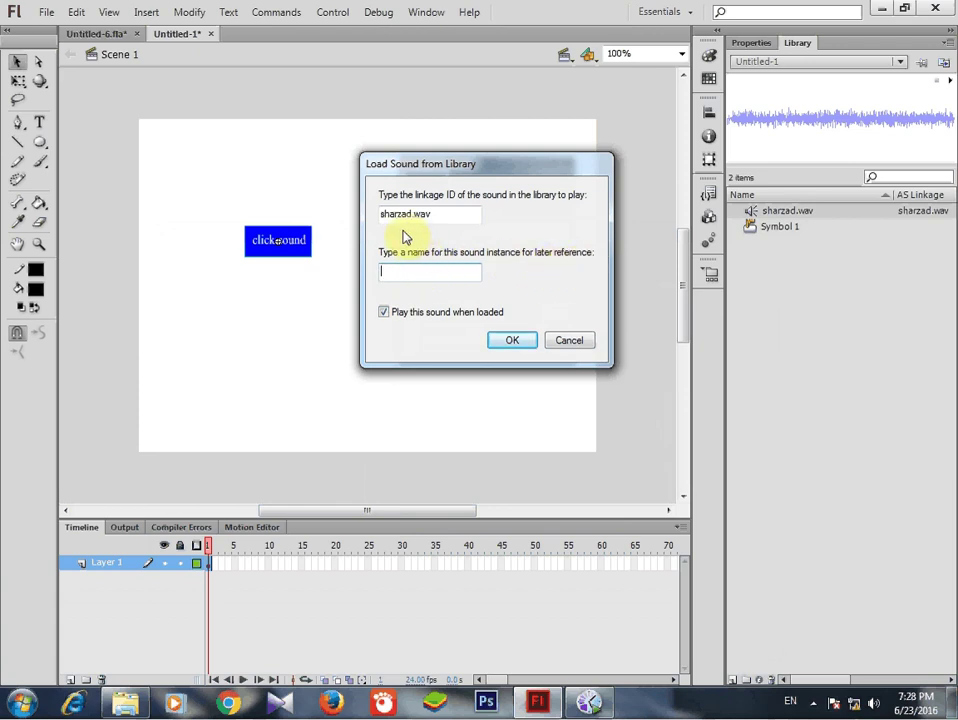
right_click(395, 270)
click(432, 340)
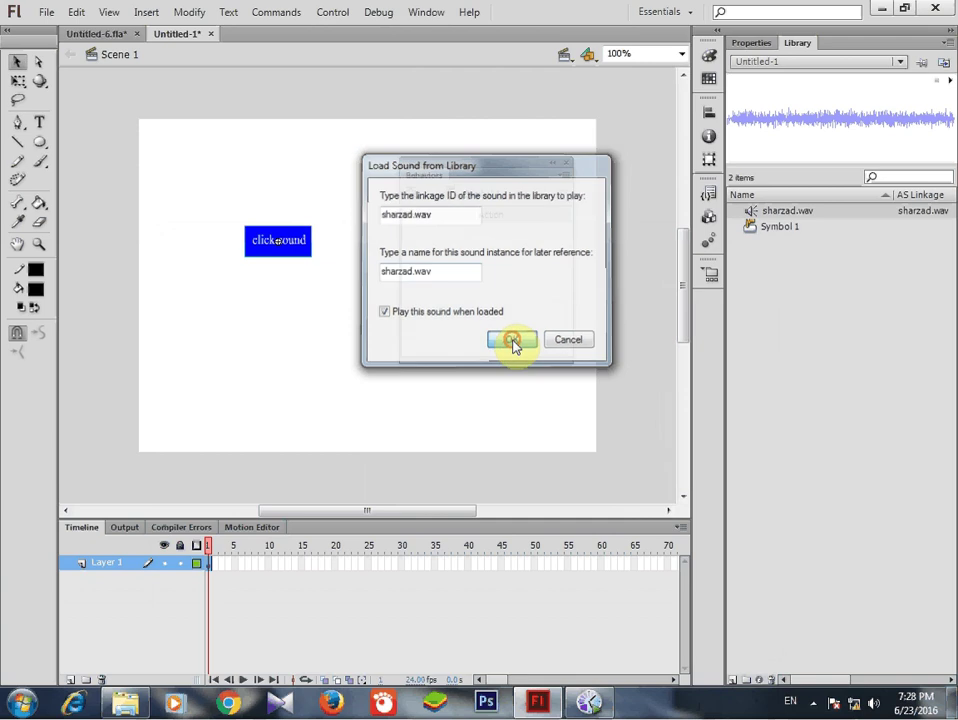
click(512, 342)
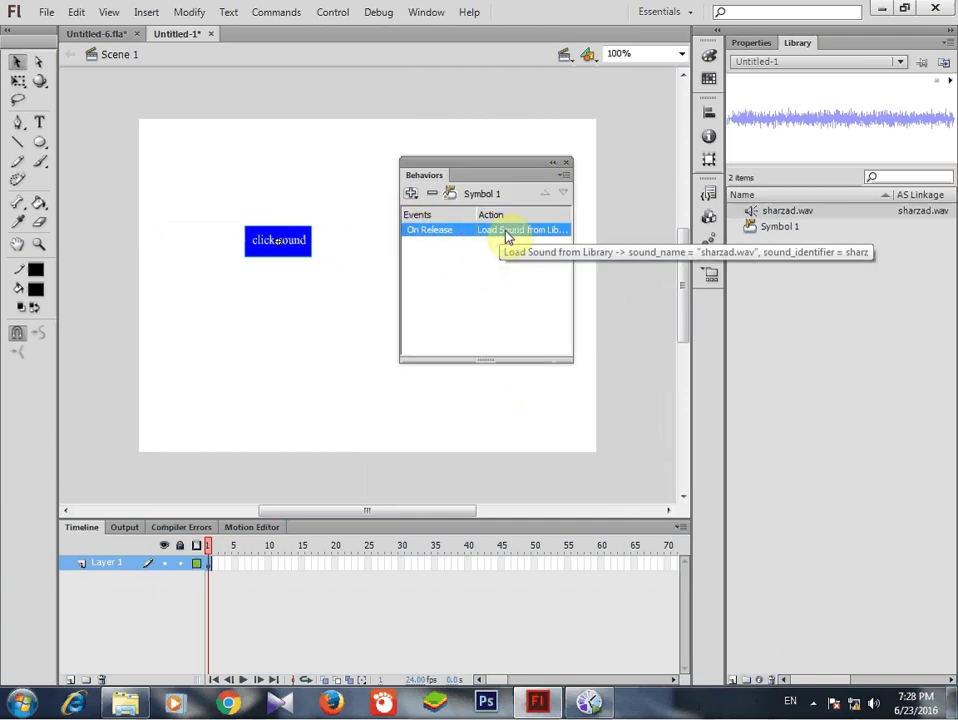
Step: Change the event of the button's sound behavior to On Press and close the Behaviors
click(468, 231)
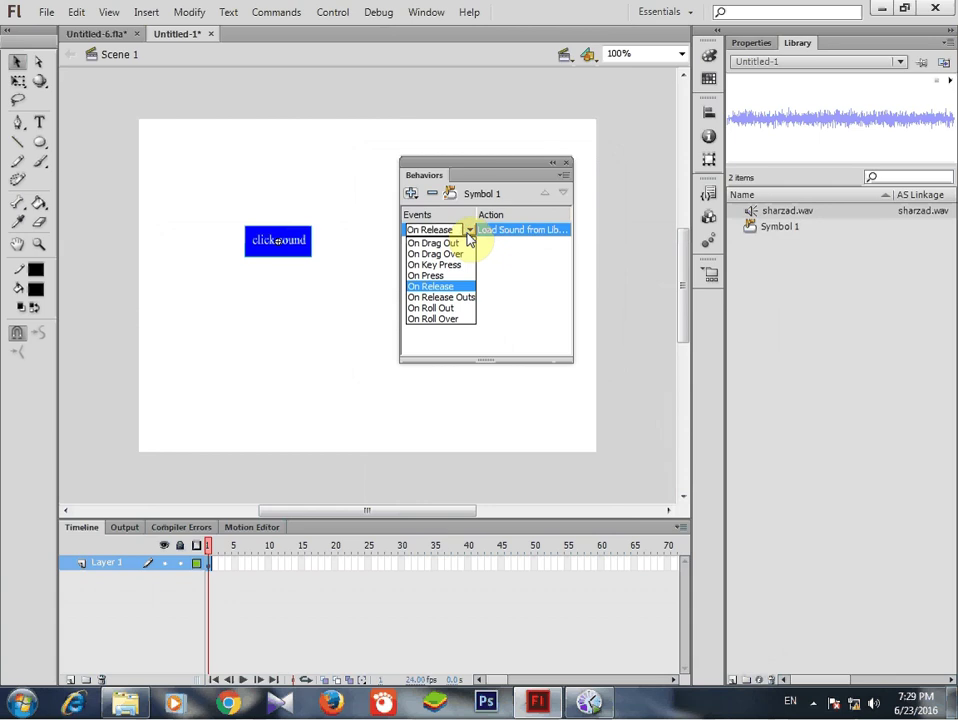
click(432, 276)
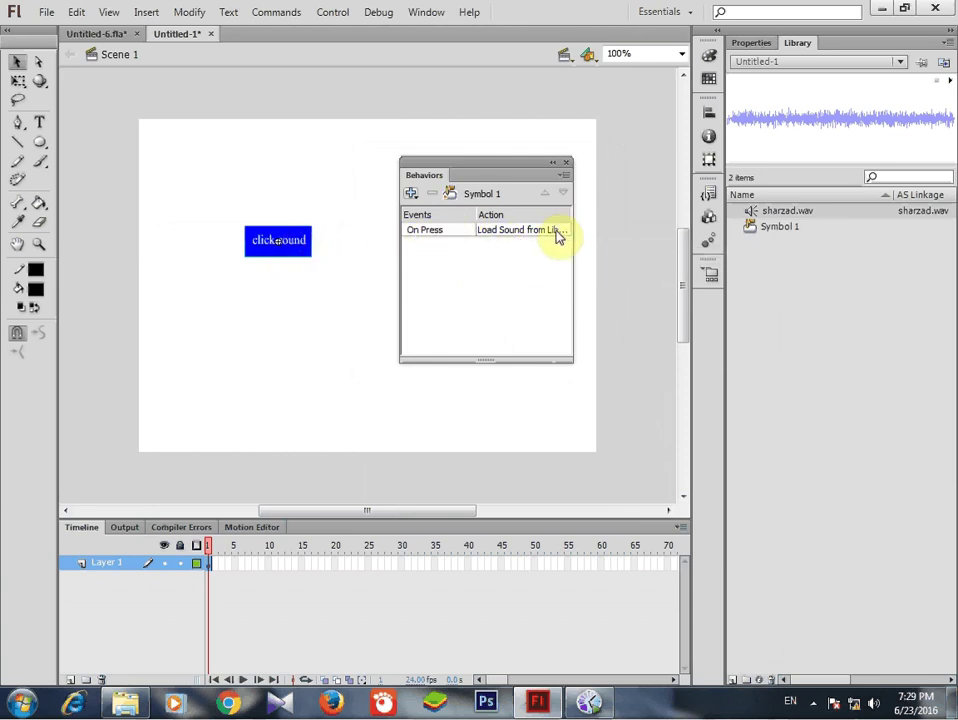
click(566, 165)
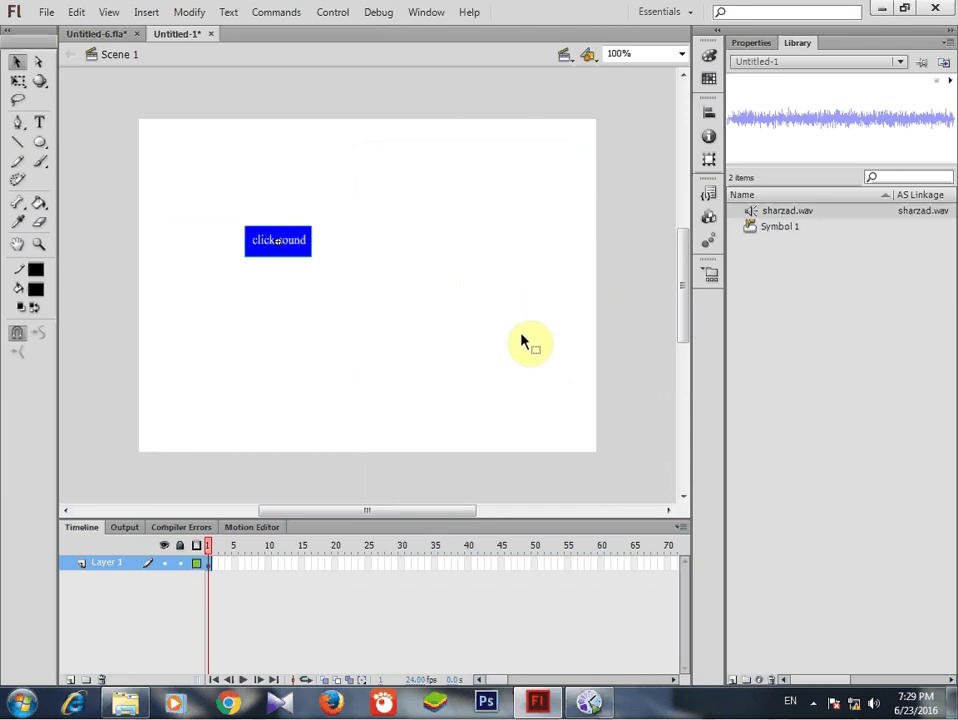
Step: Test the movie by triggering its click sound button several times, and close the preview
key(ctrl+Return)
click(371, 326)
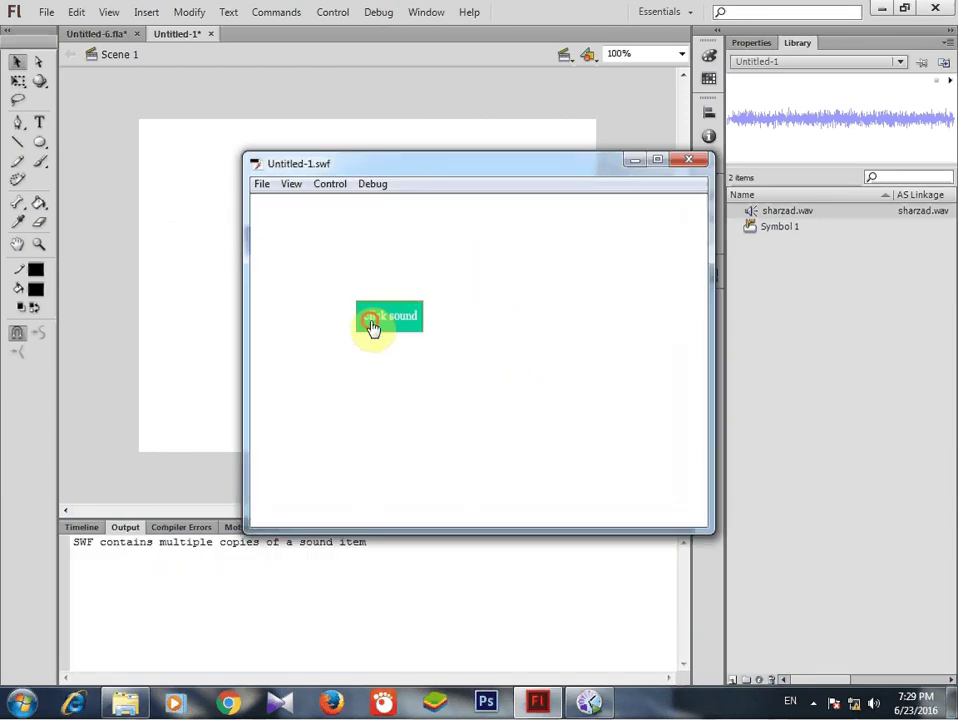
click(390, 328)
click(390, 324)
click(390, 320)
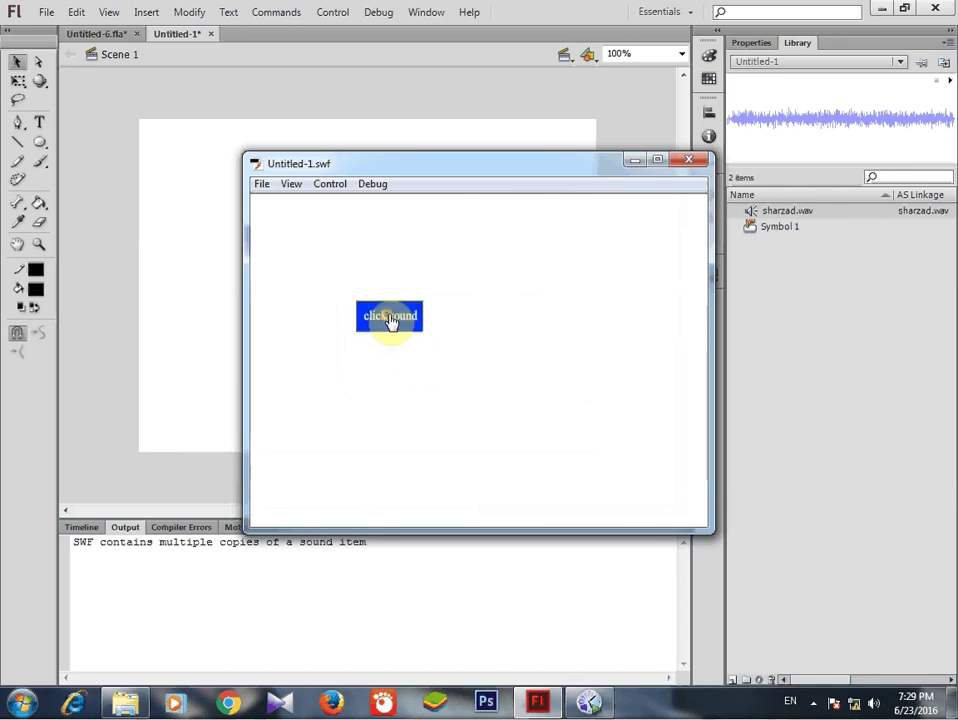
click(688, 160)
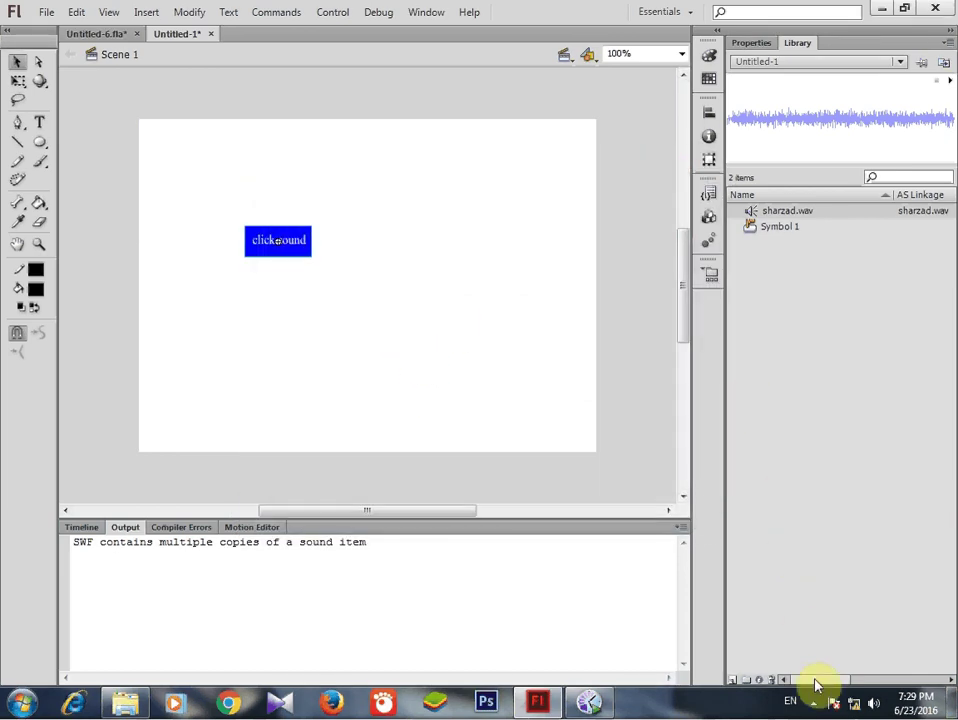
click(816, 702)
right_click(801, 620)
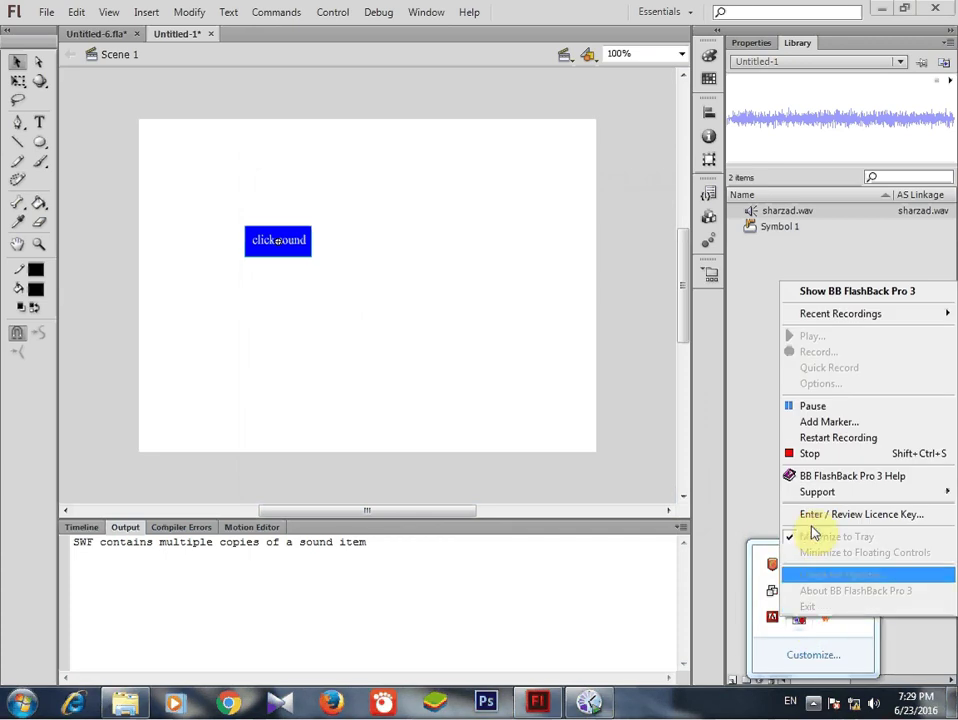
click(810, 403)
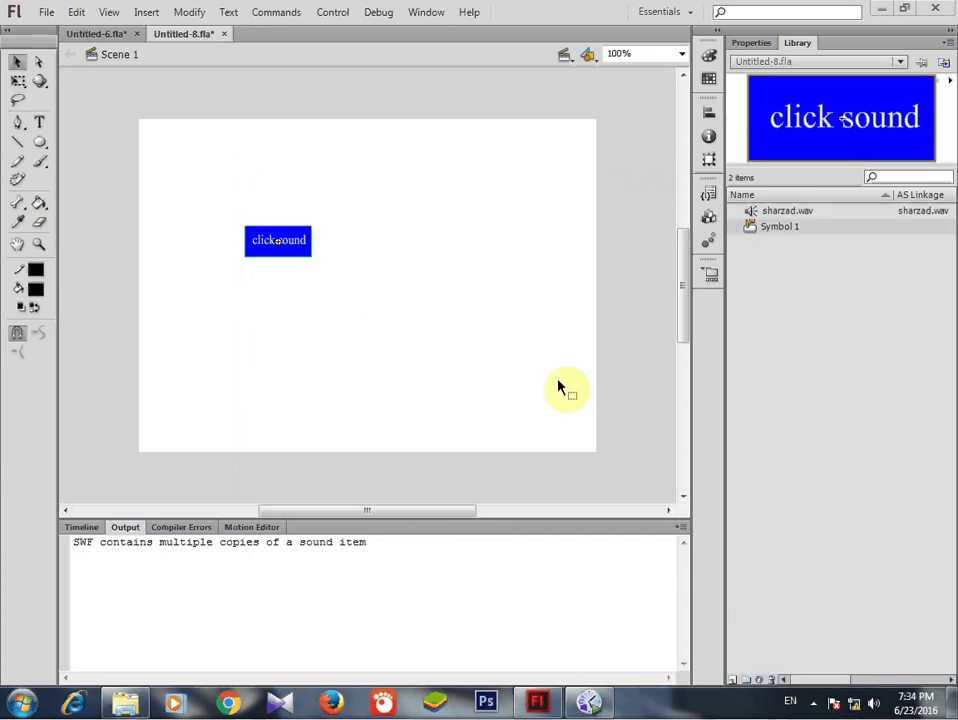
Step: Place two more instances of the click sound button, Symbol 1, on the stage beside and below the original
drag(830, 100, 414, 242)
drag(780, 111, 295, 328)
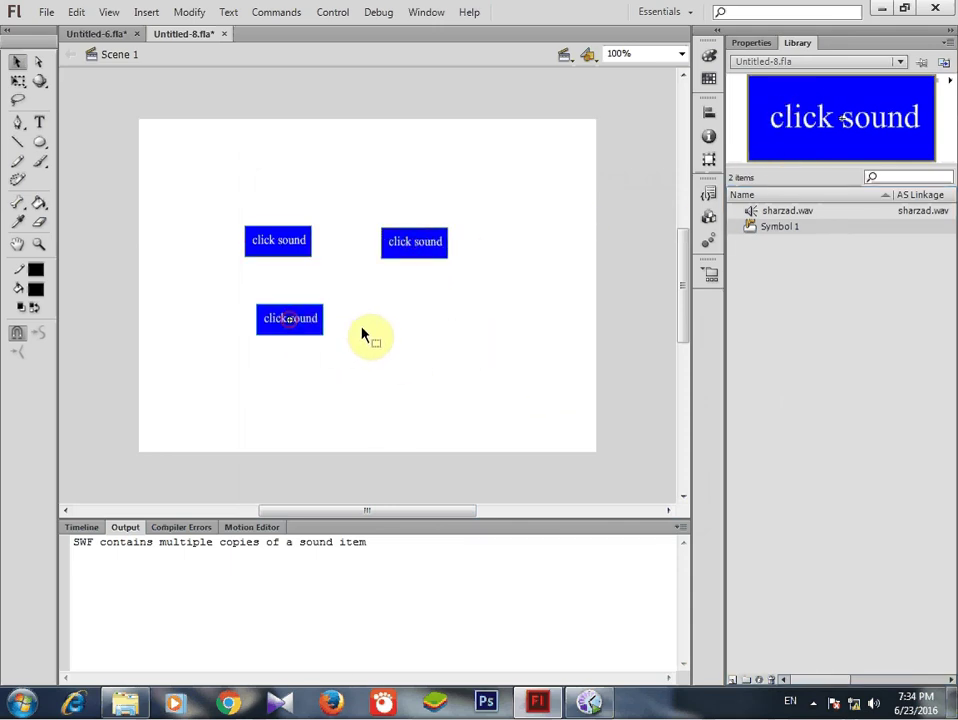
right_click(423, 249)
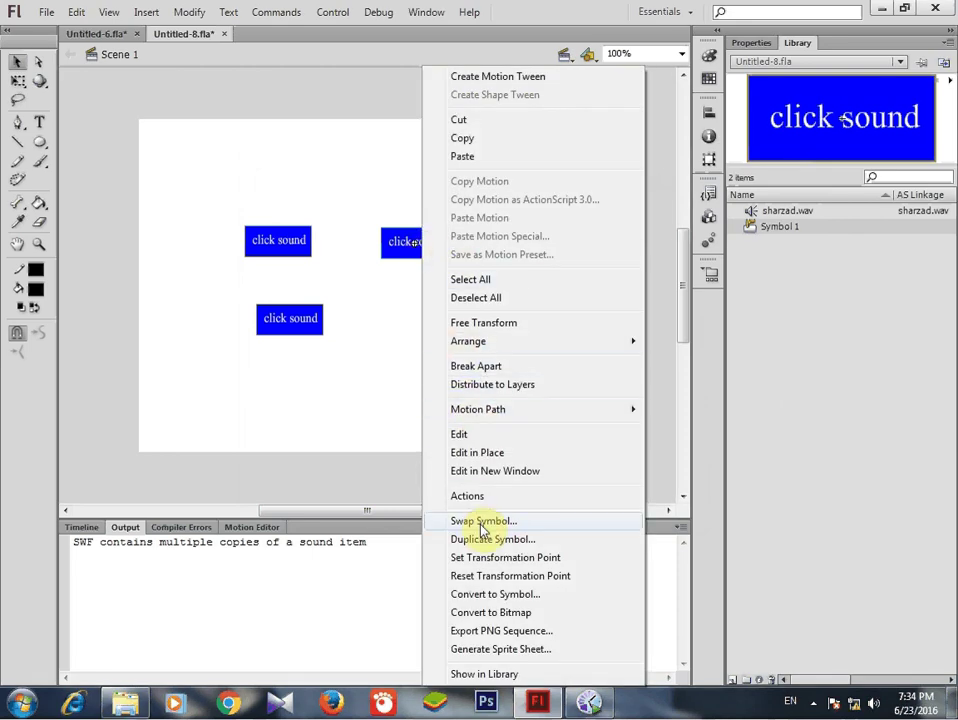
click(416, 248)
Step: Try to change the label of the button beside the original to "stop" by editing its symbol in place
double_click(416, 248)
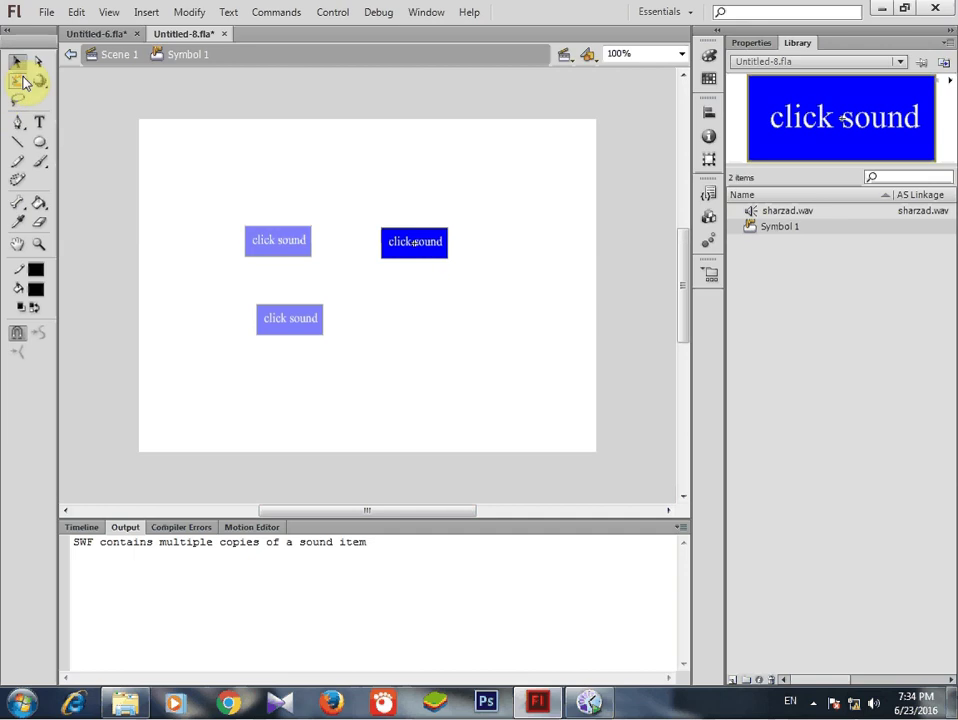
click(36, 121)
click(411, 242)
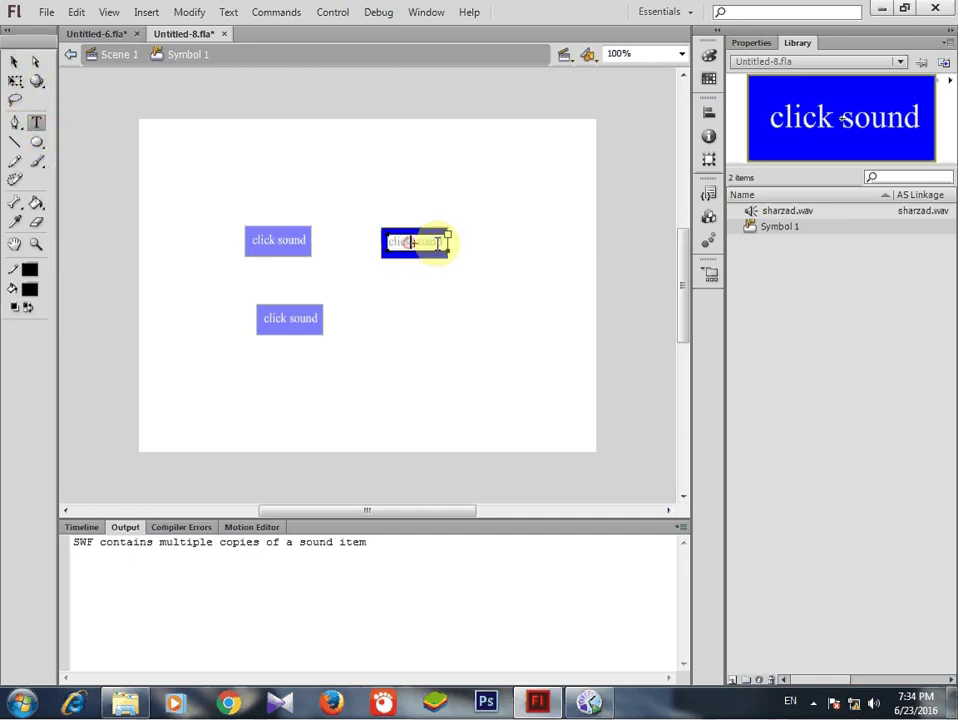
drag(444, 241, 381, 240)
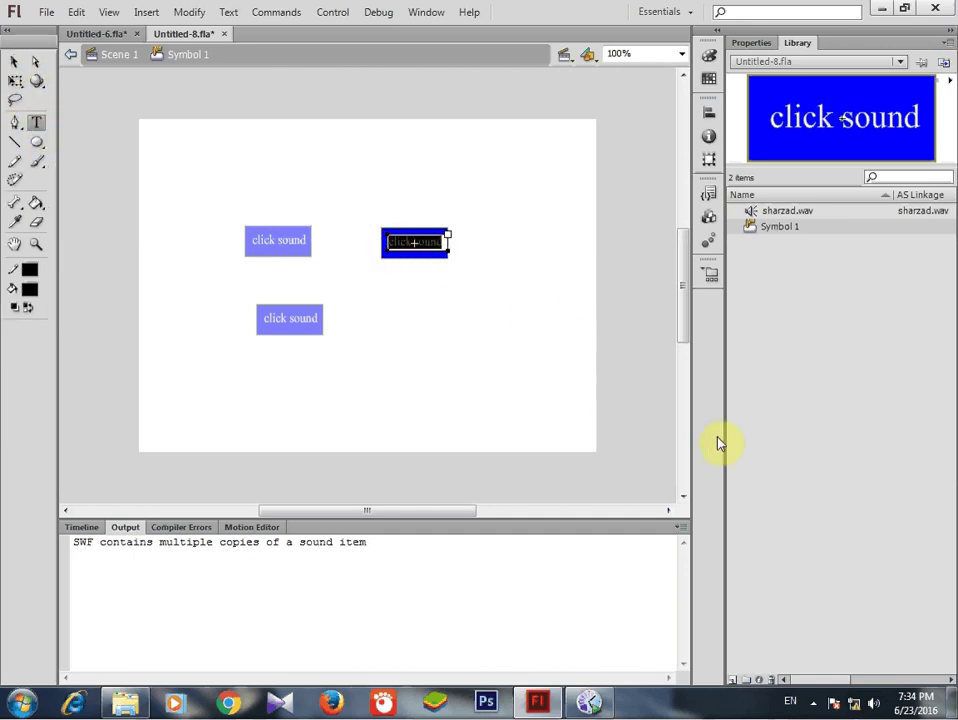
key(BackSpace)
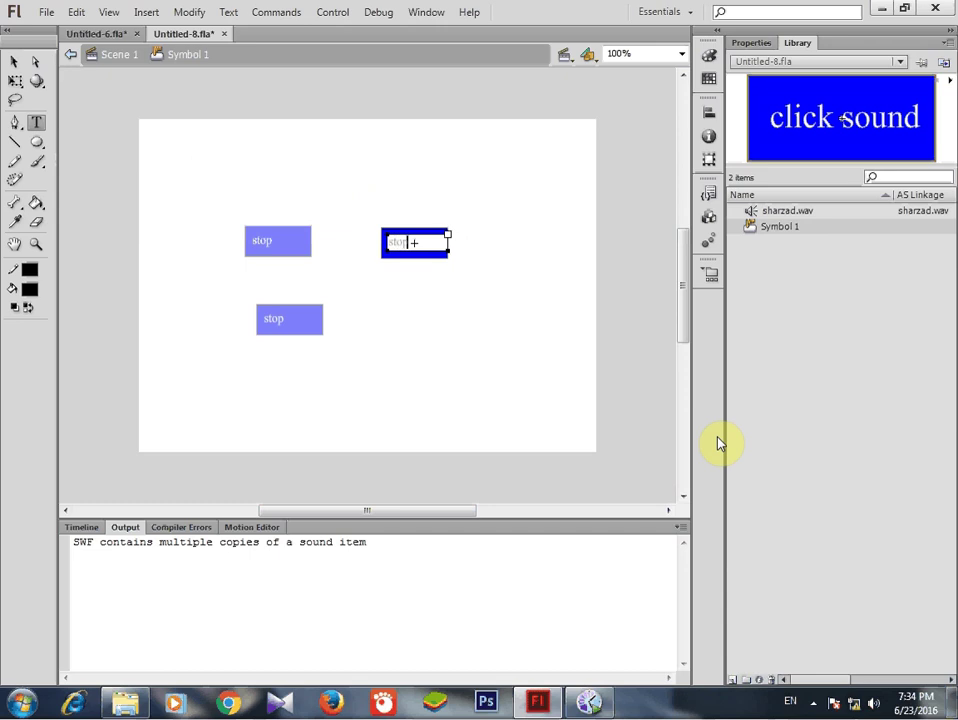
click(481, 316)
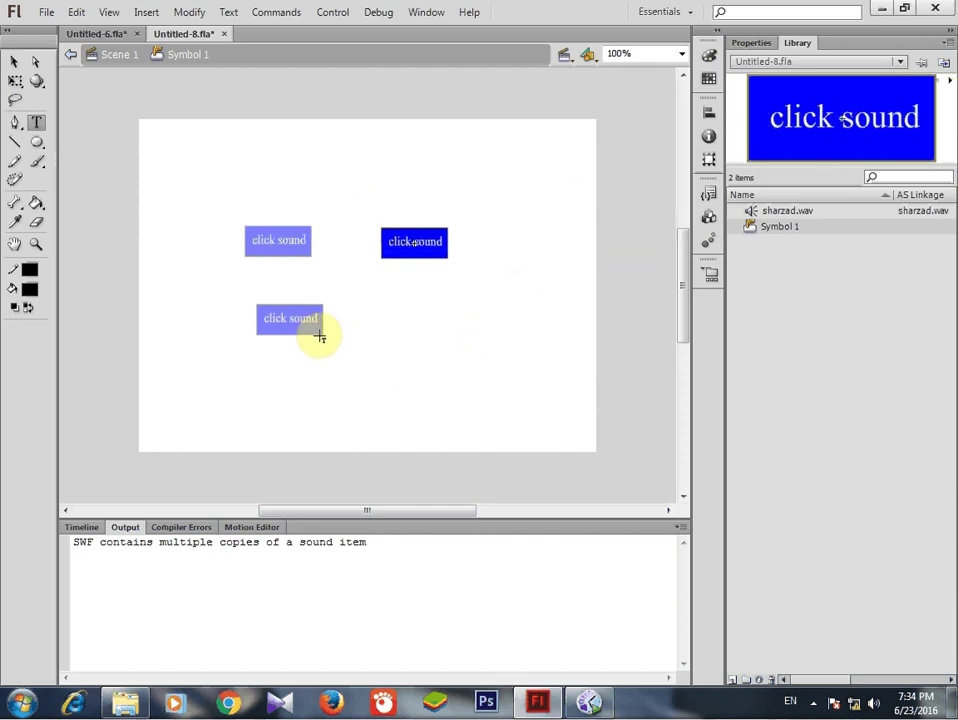
Step: Return to the scene and try again to relabel the button beside the original as "stop" inside its symbol
click(15, 61)
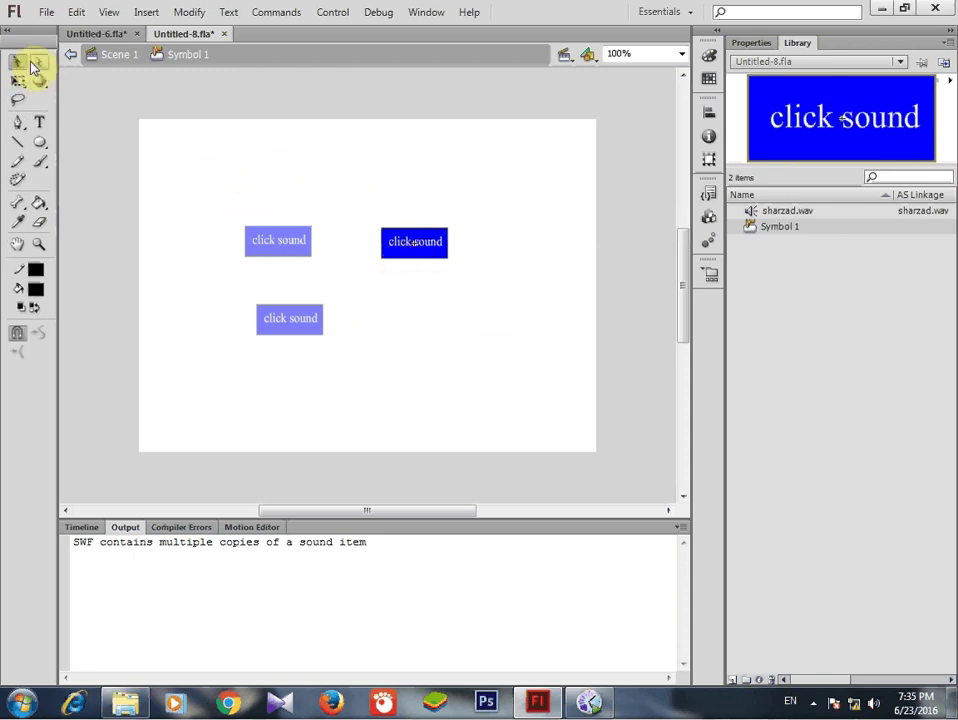
double_click(180, 304)
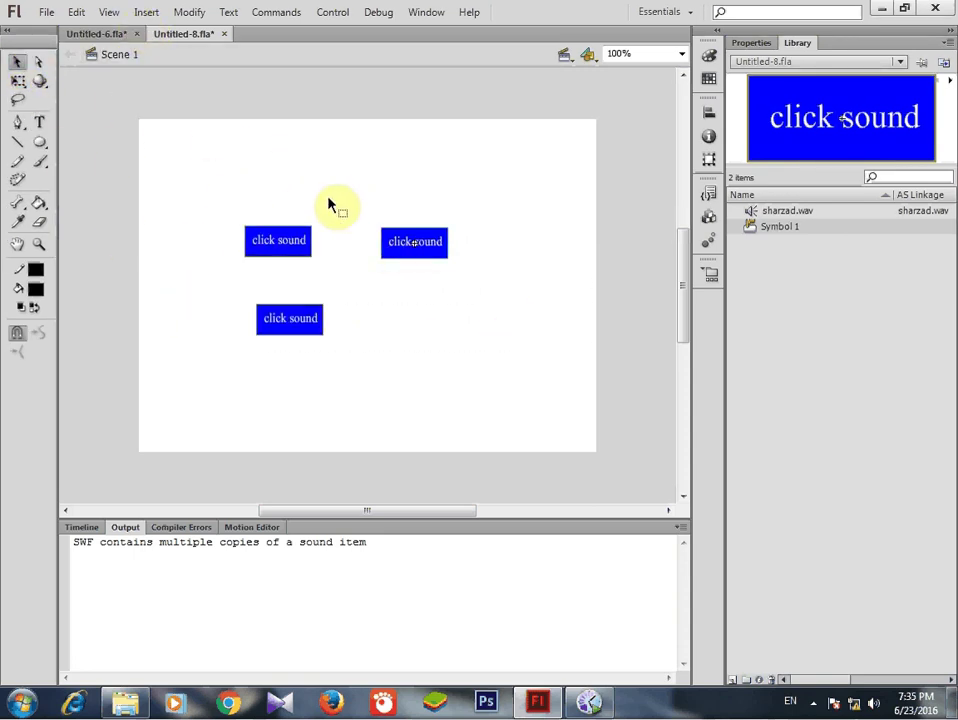
double_click(432, 250)
double_click(431, 242)
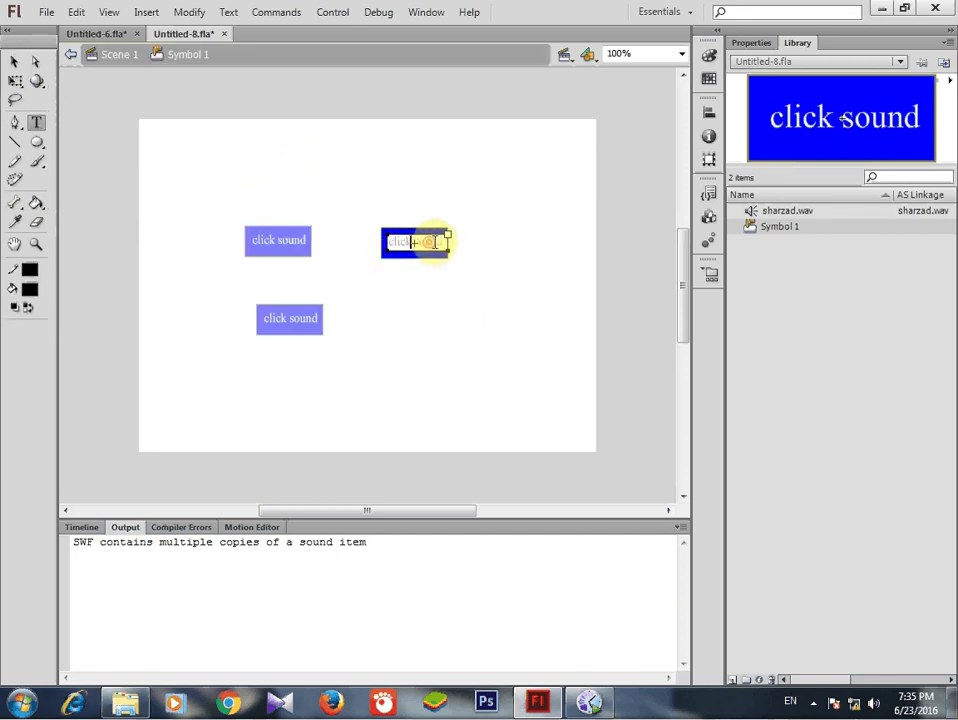
drag(441, 241, 346, 240)
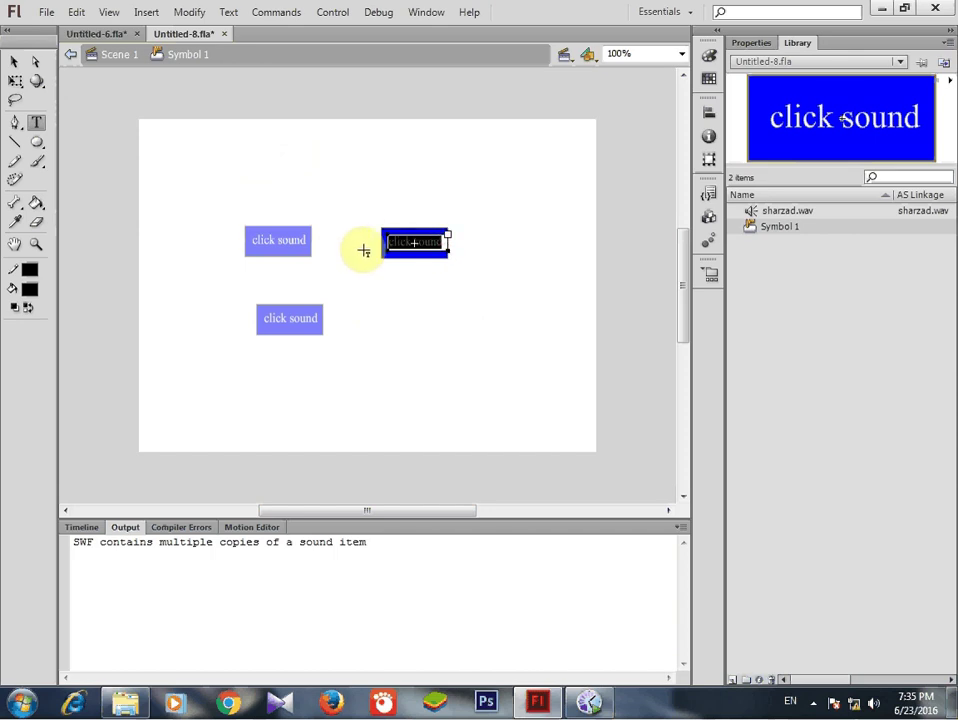
text(stop)
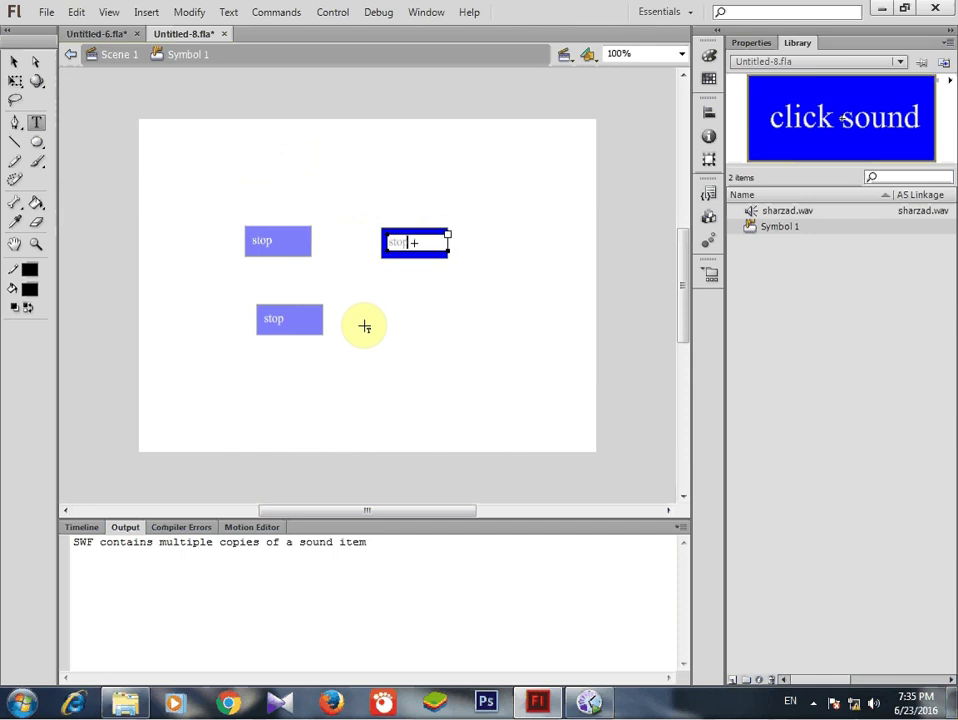
click(418, 318)
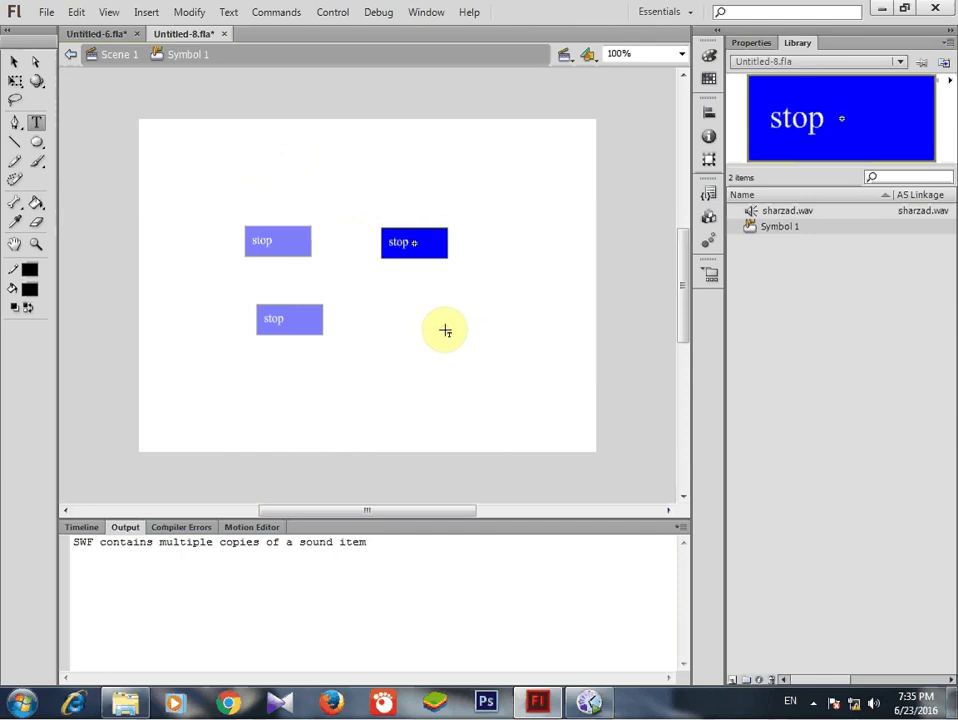
click(439, 314)
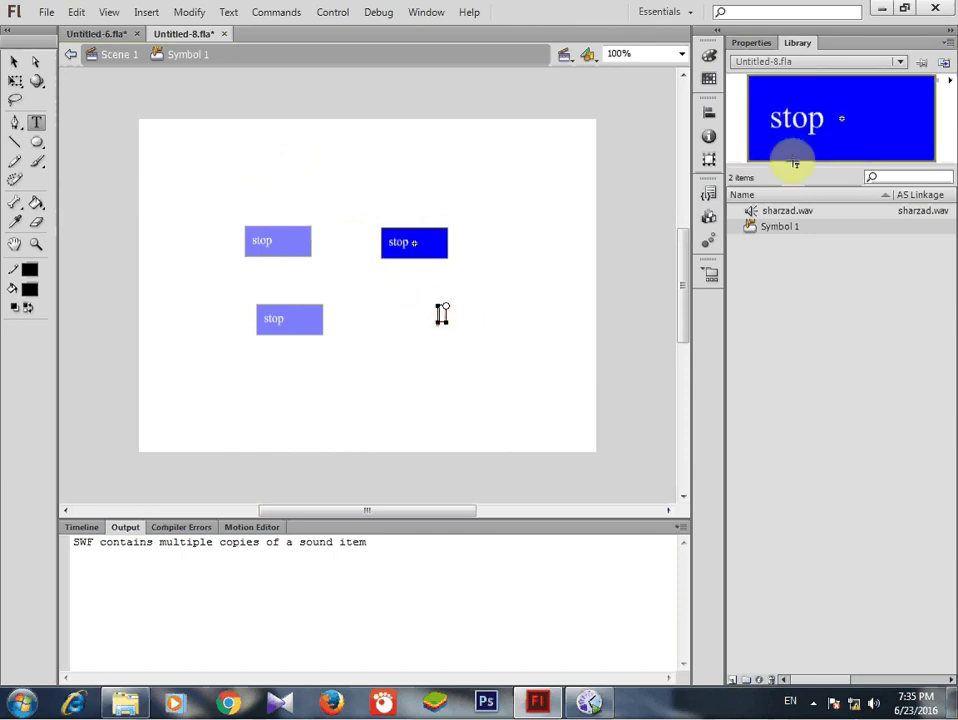
click(541, 341)
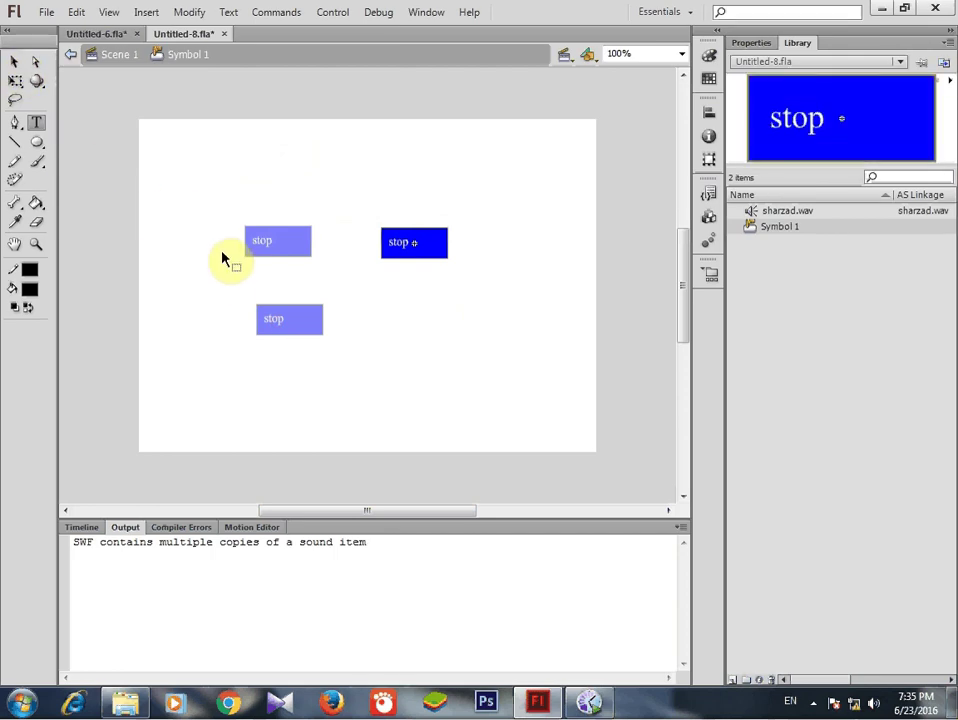
Step: Undo the label change and the placement of the two extra click sound button instances
click(425, 250)
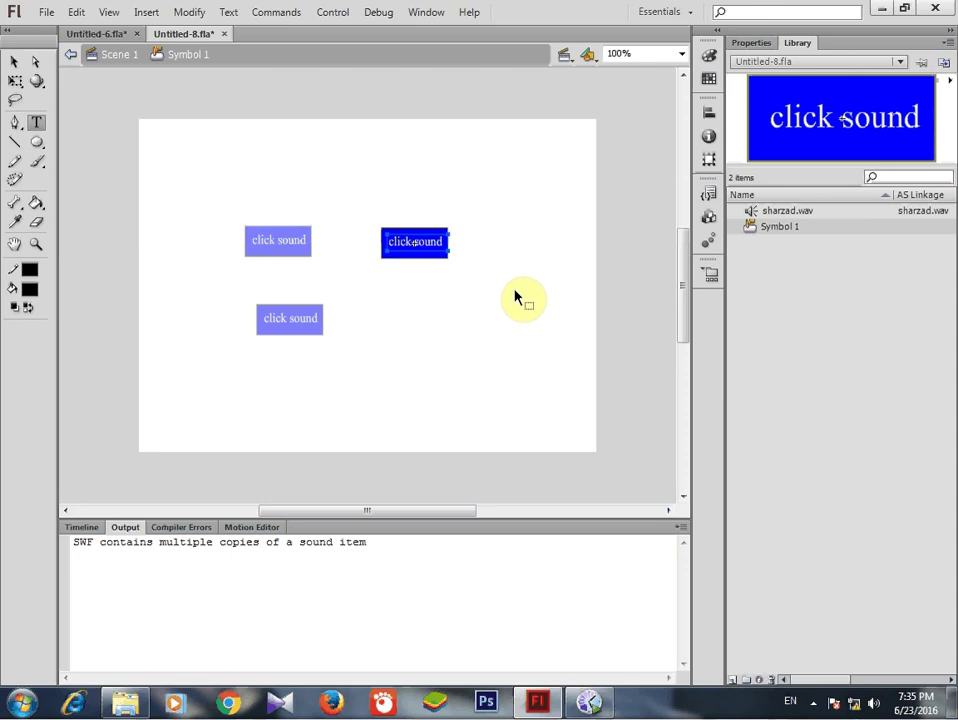
key(ctrl+e)
key(ctrl+e)
key(ctrl+e)
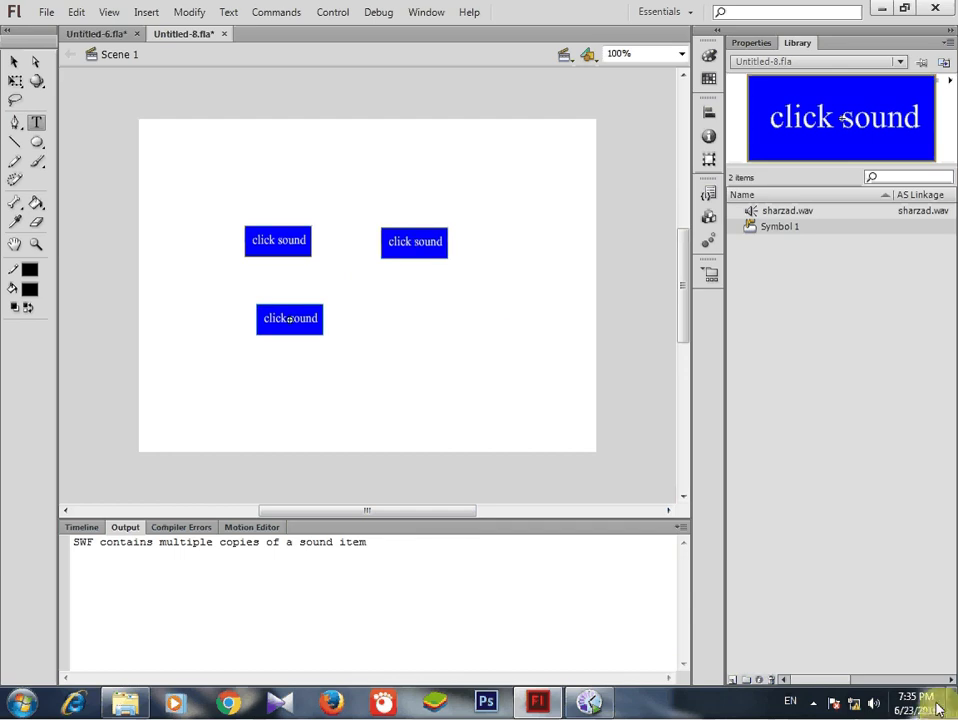
key(ctrl+z)
key(ctrl+z)
click(785, 646)
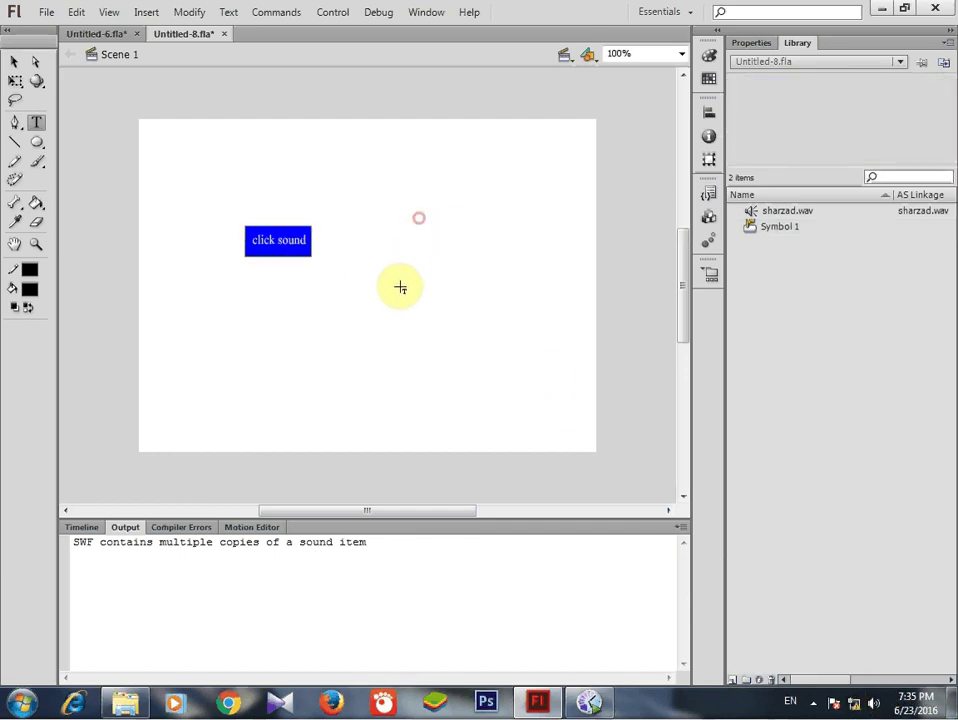
Step: Open the common library of buttons and move it clear of the stage's centre
click(425, 12)
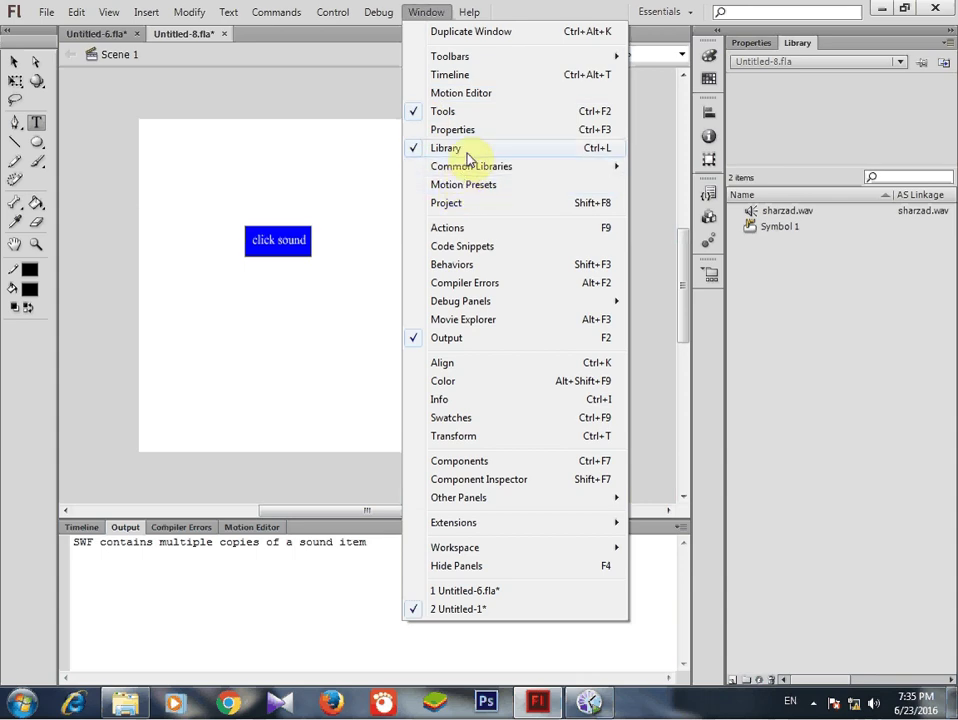
mouse_move(485, 168)
click(669, 167)
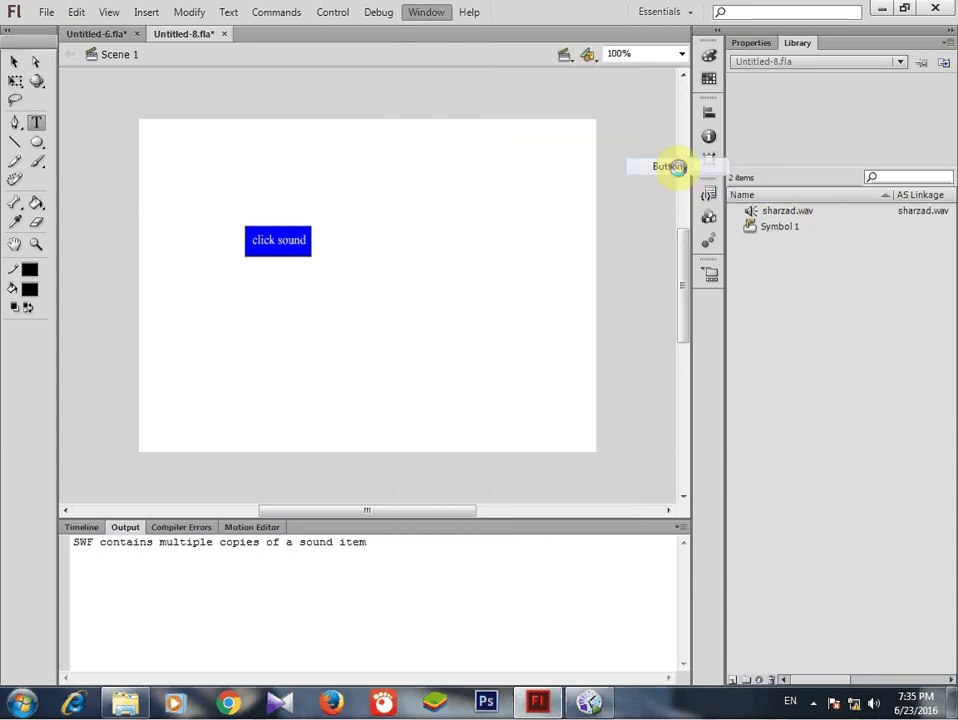
click(494, 277)
drag(535, 278, 776, 144)
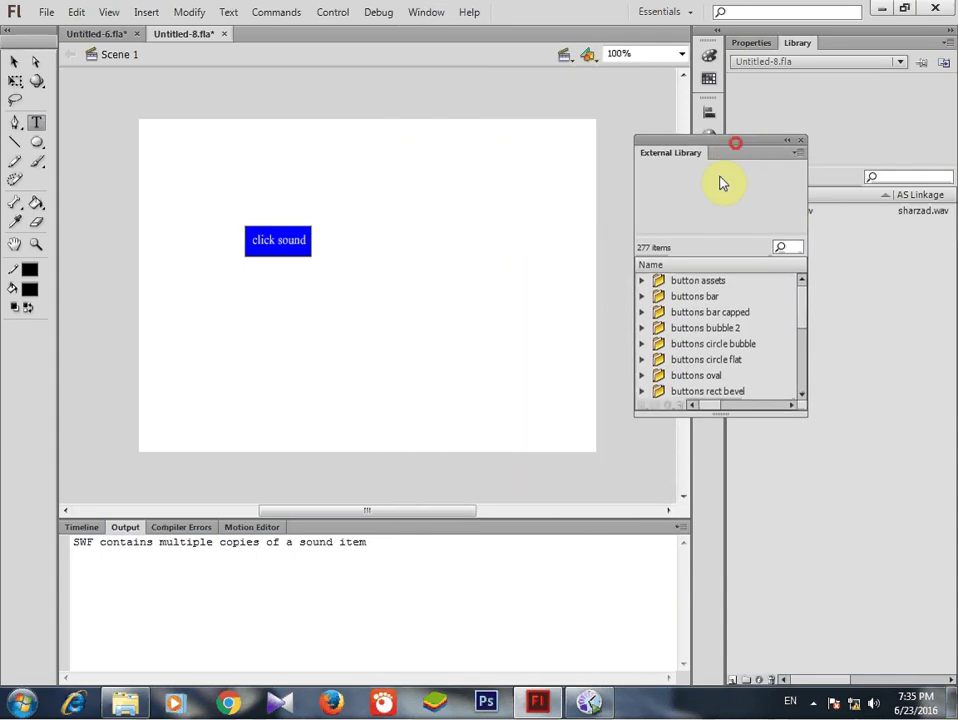
Step: Place the tube blue button from the buttons tube folder on the stage, above and beside the click sound button
drag(801, 311, 808, 352)
click(641, 328)
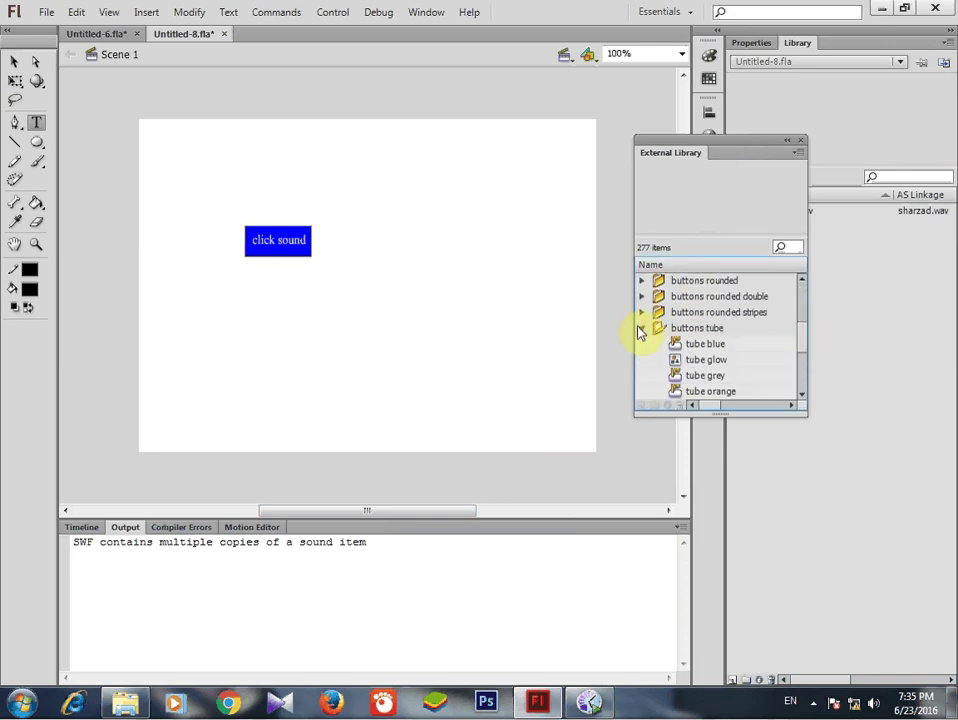
click(641, 328)
click(641, 328)
click(701, 361)
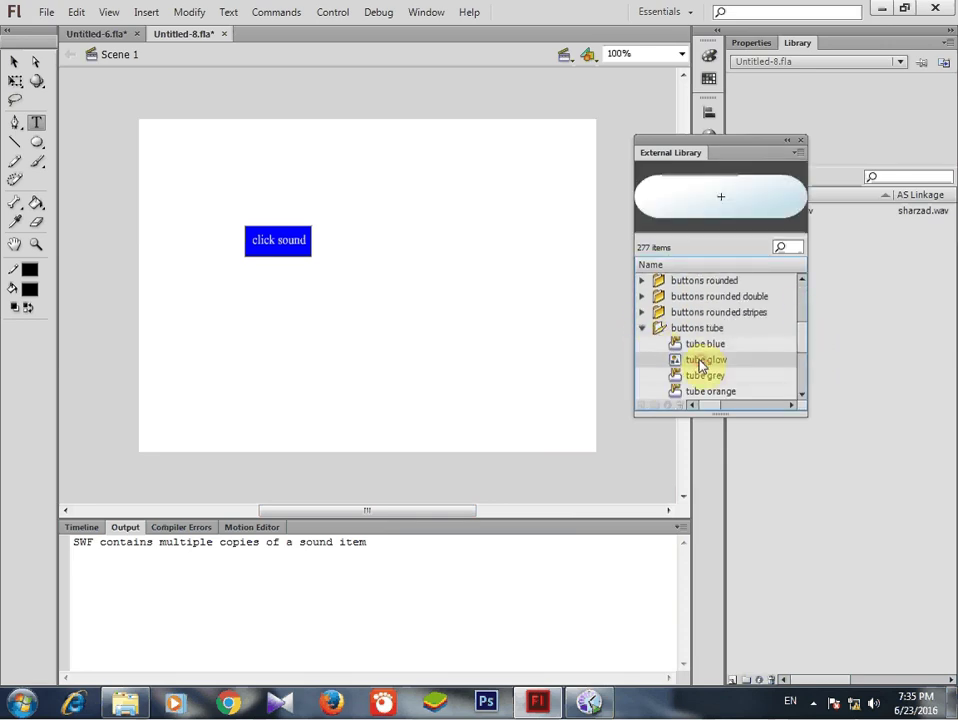
click(699, 346)
drag(699, 346, 451, 210)
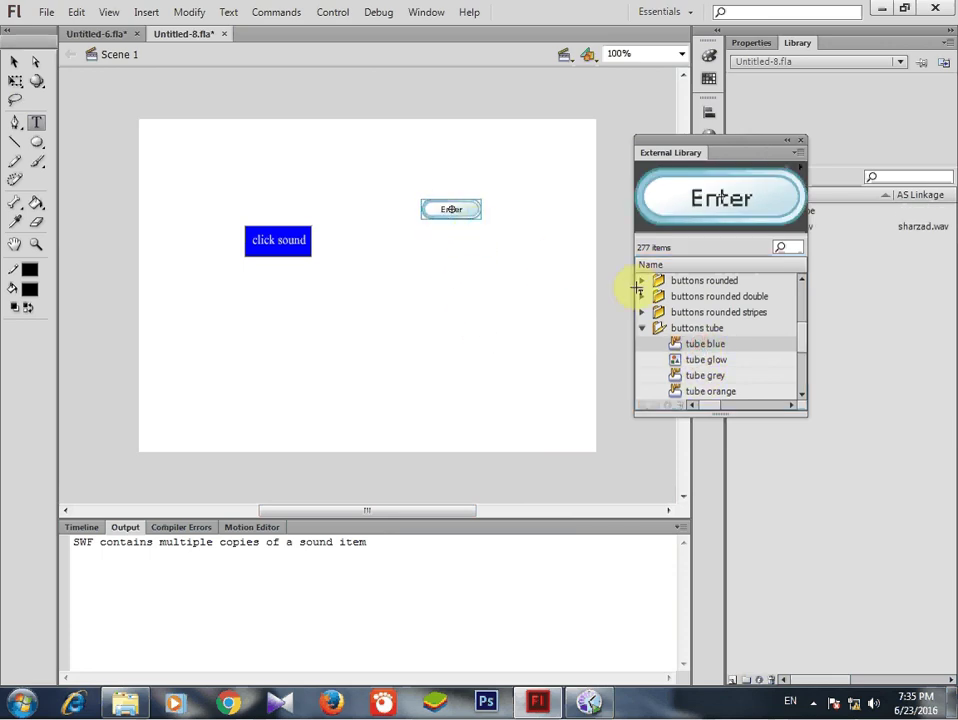
drag(682, 143, 752, 112)
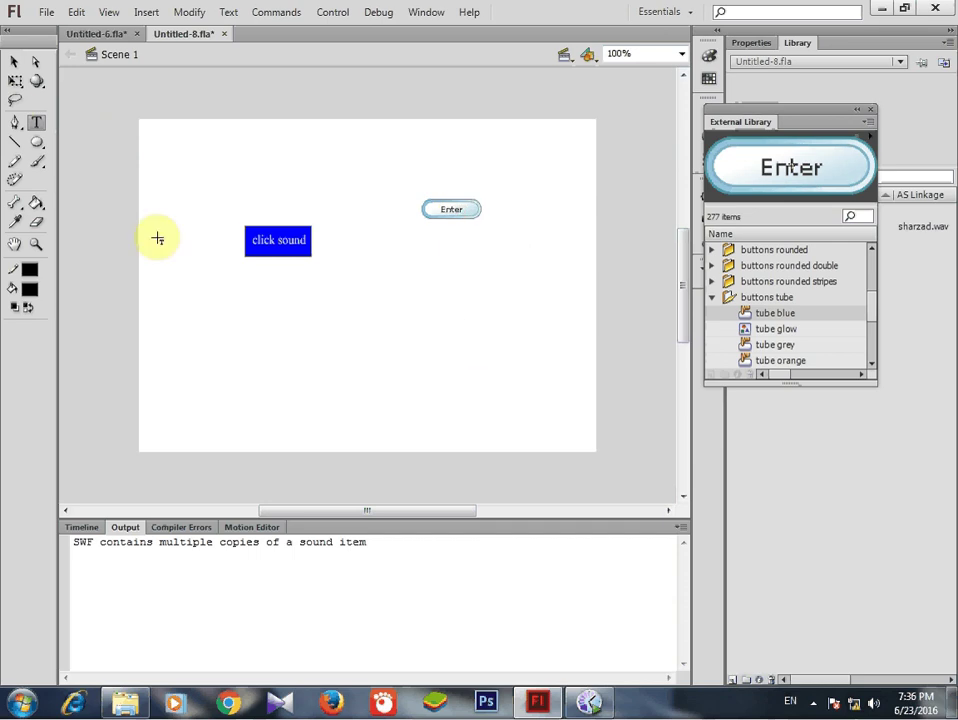
Step: Edit the tube blue button in place and unlock its text layer
click(17, 62)
click(451, 212)
double_click(451, 212)
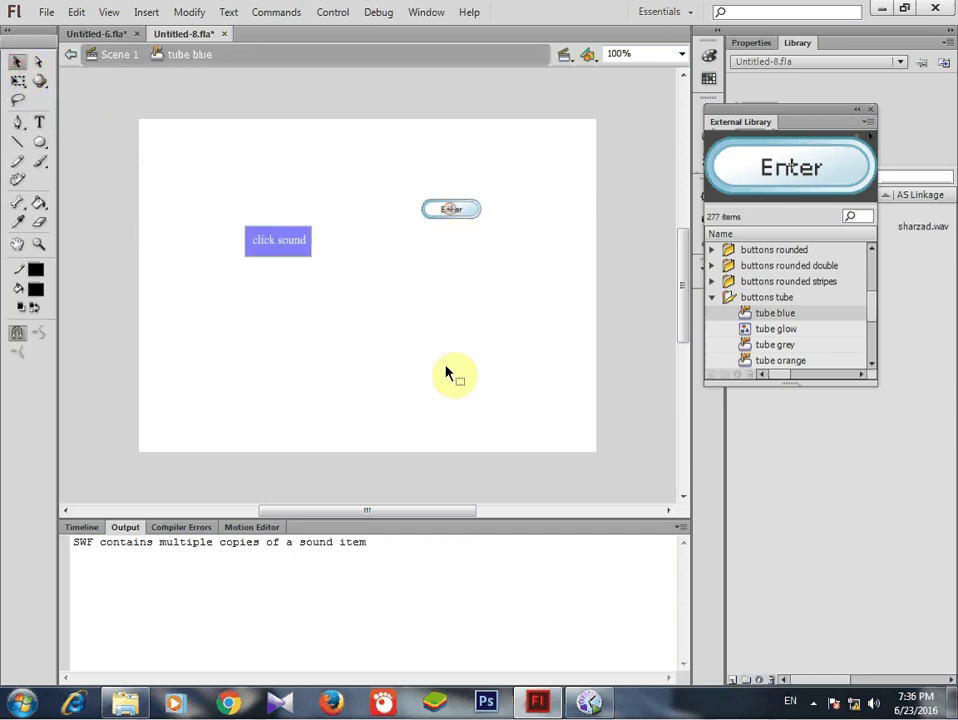
click(82, 527)
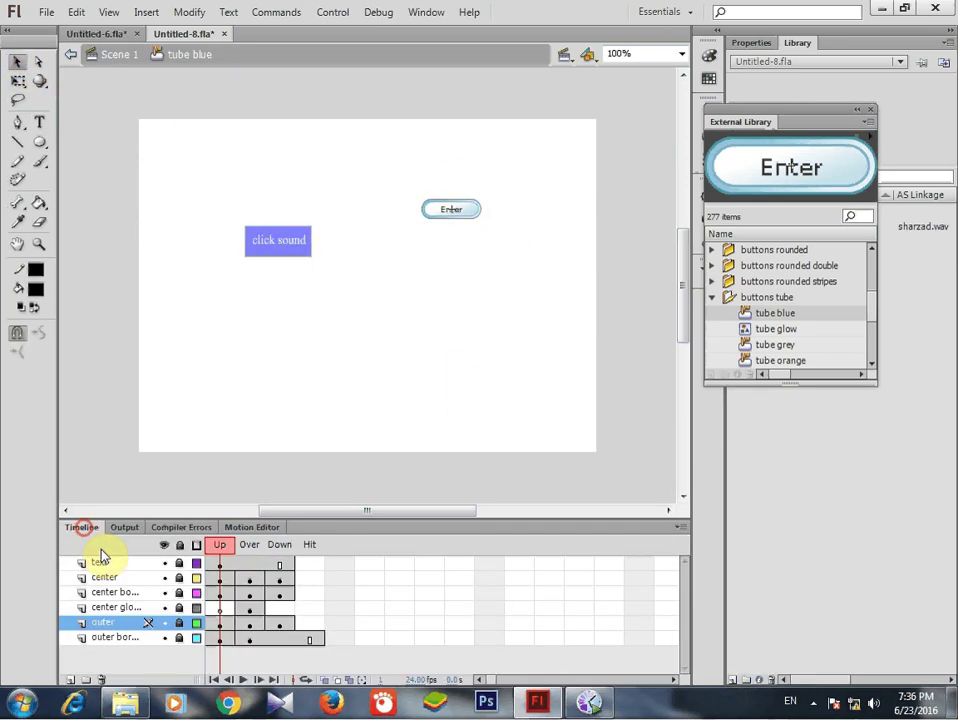
click(220, 563)
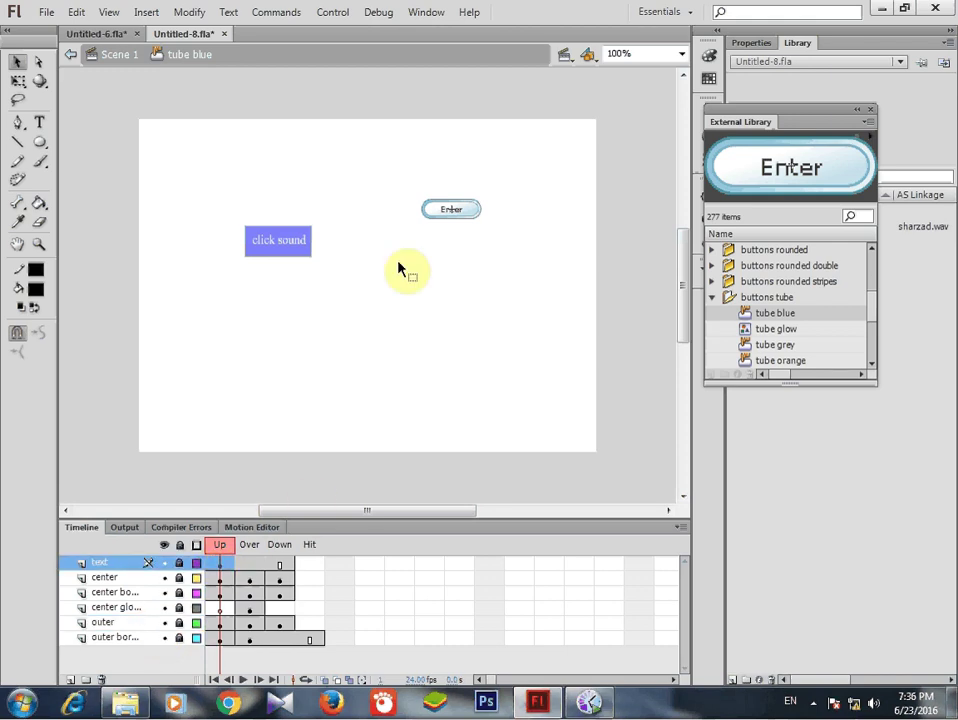
double_click(445, 213)
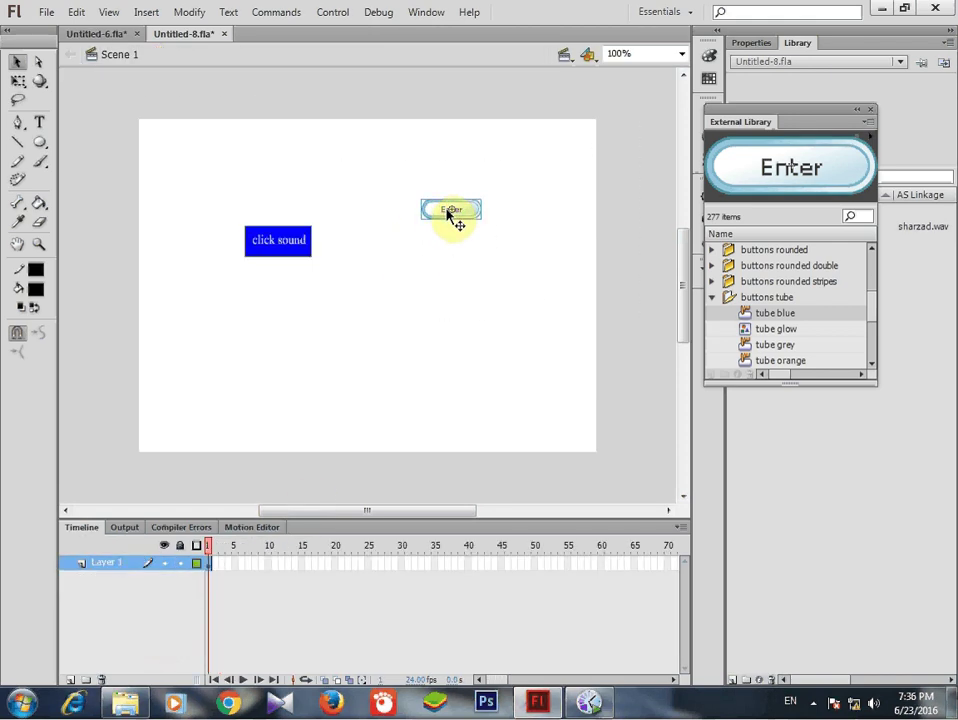
double_click(447, 213)
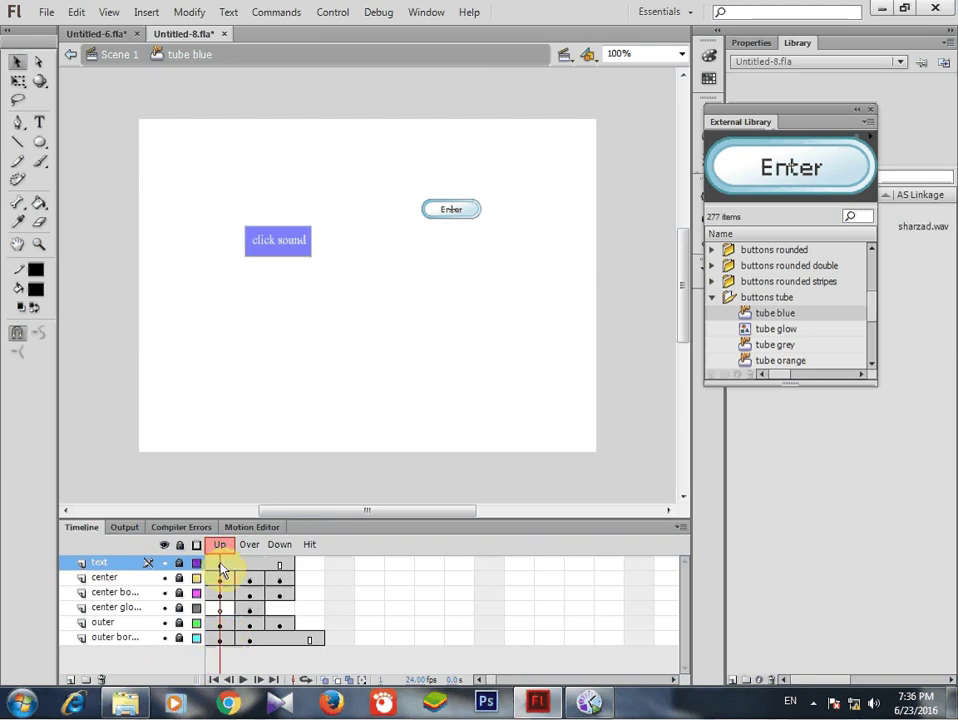
click(150, 564)
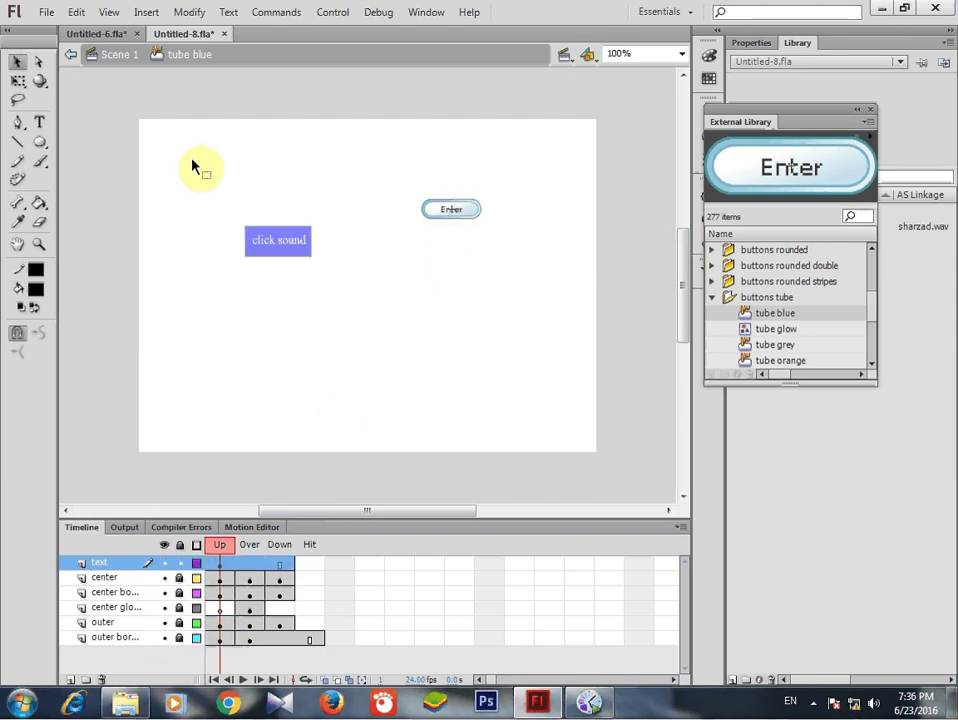
Step: Change the label of the tube blue button to "stop" and return to Scene 1
click(36, 123)
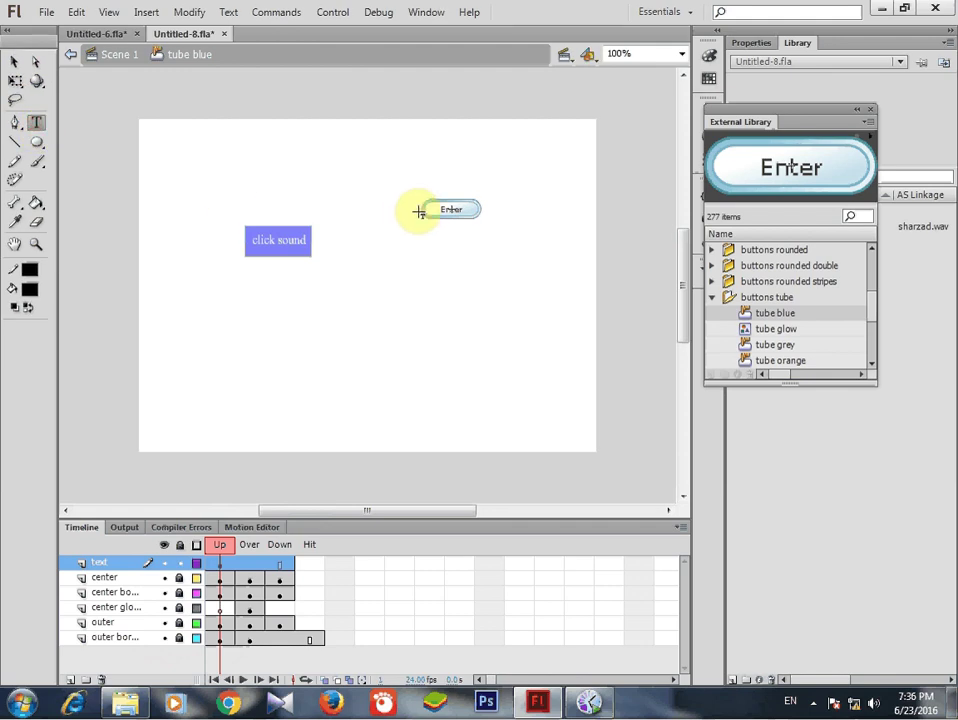
click(437, 209)
drag(447, 209, 466, 208)
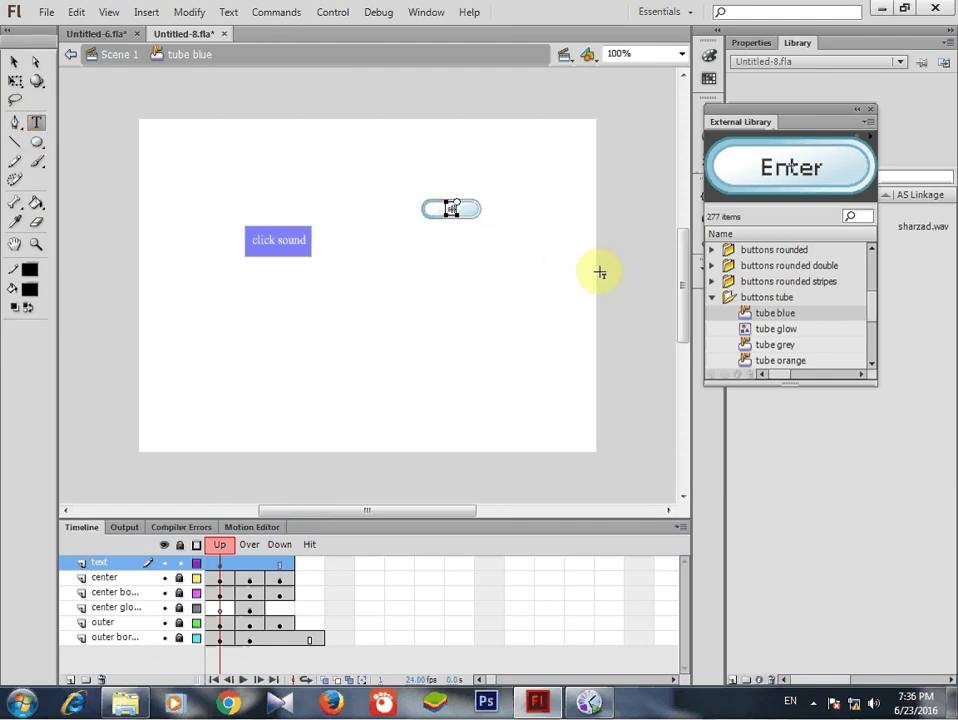
click(12, 64)
click(391, 342)
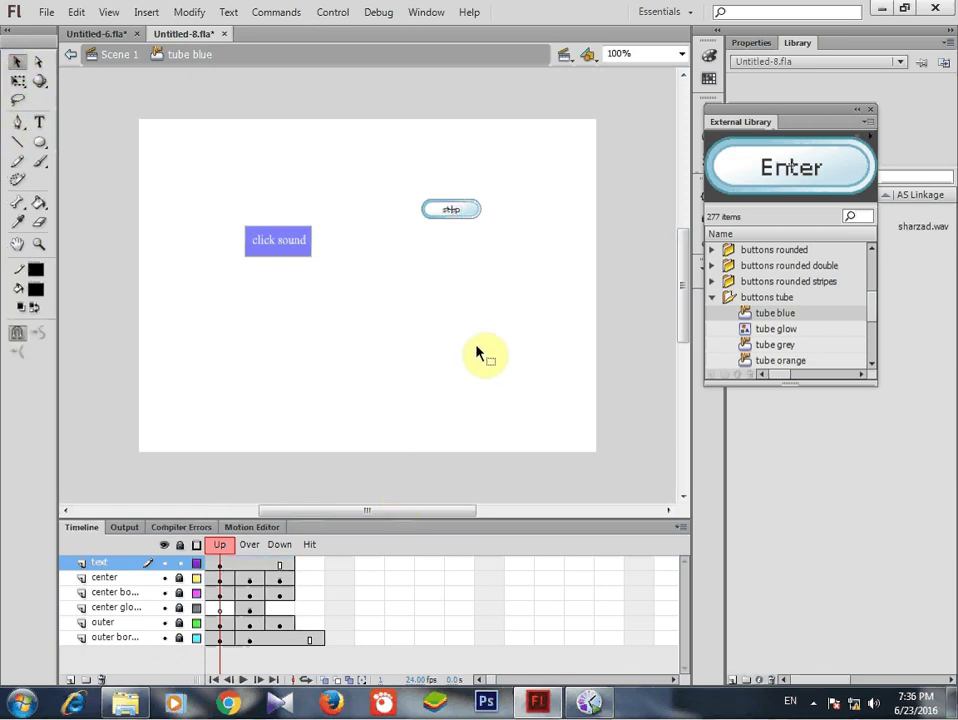
click(458, 210)
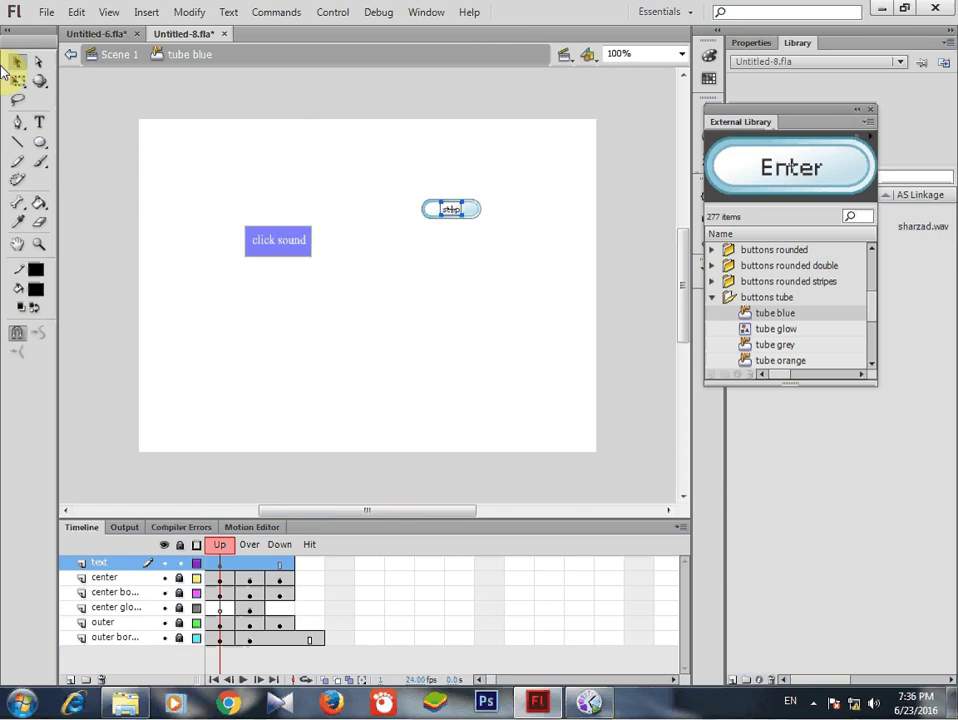
click(528, 162)
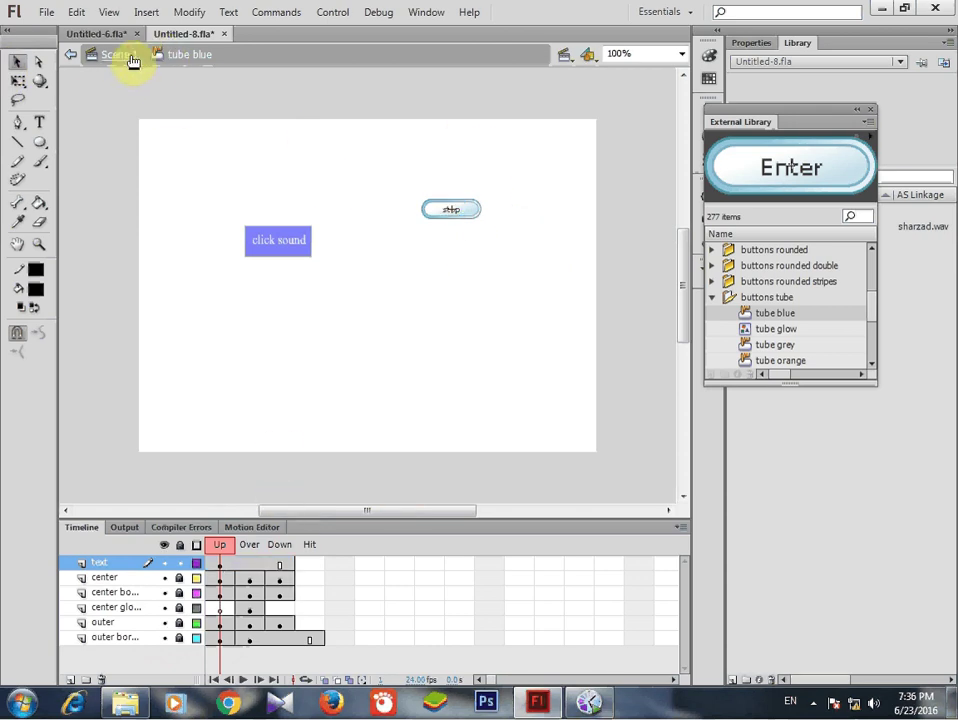
click(120, 55)
click(514, 171)
click(418, 270)
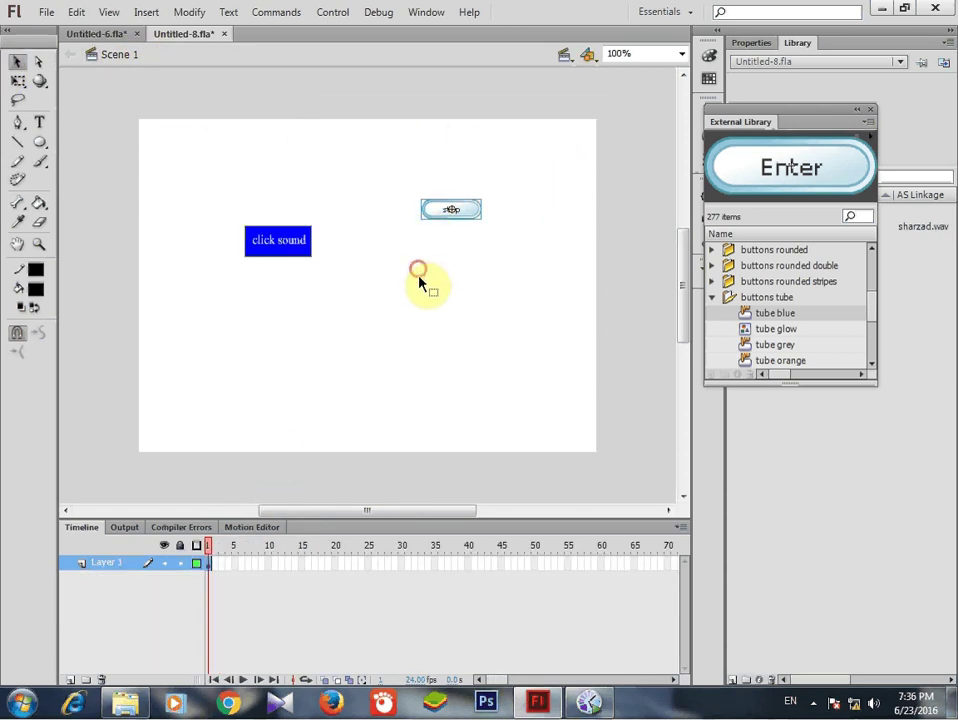
Step: Add a Stop Sound behavior to the tube blue stop button
click(425, 12)
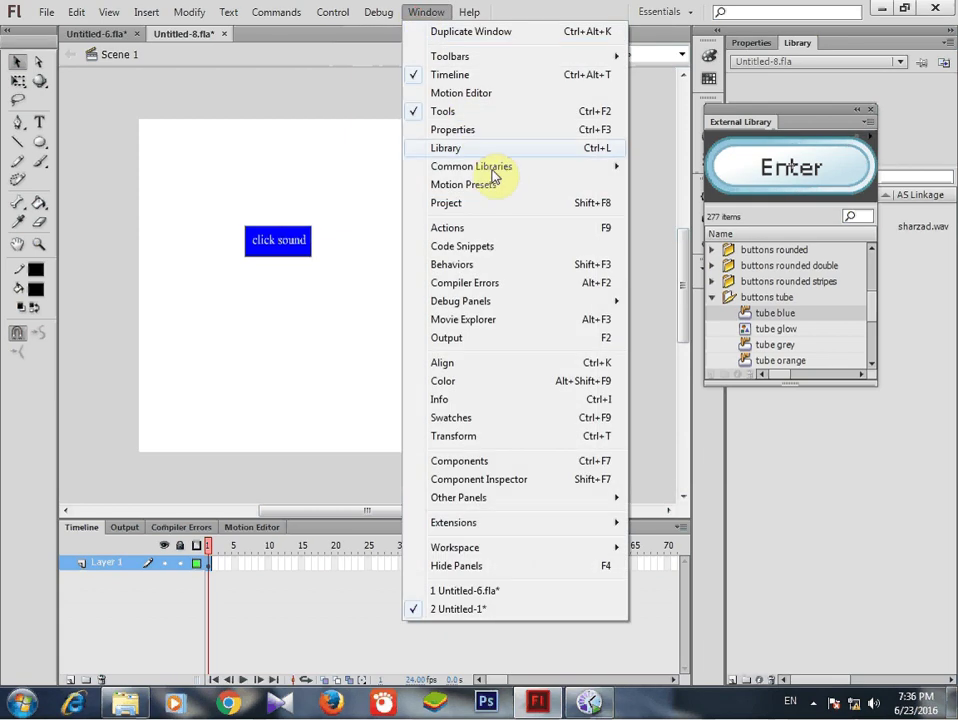
click(470, 263)
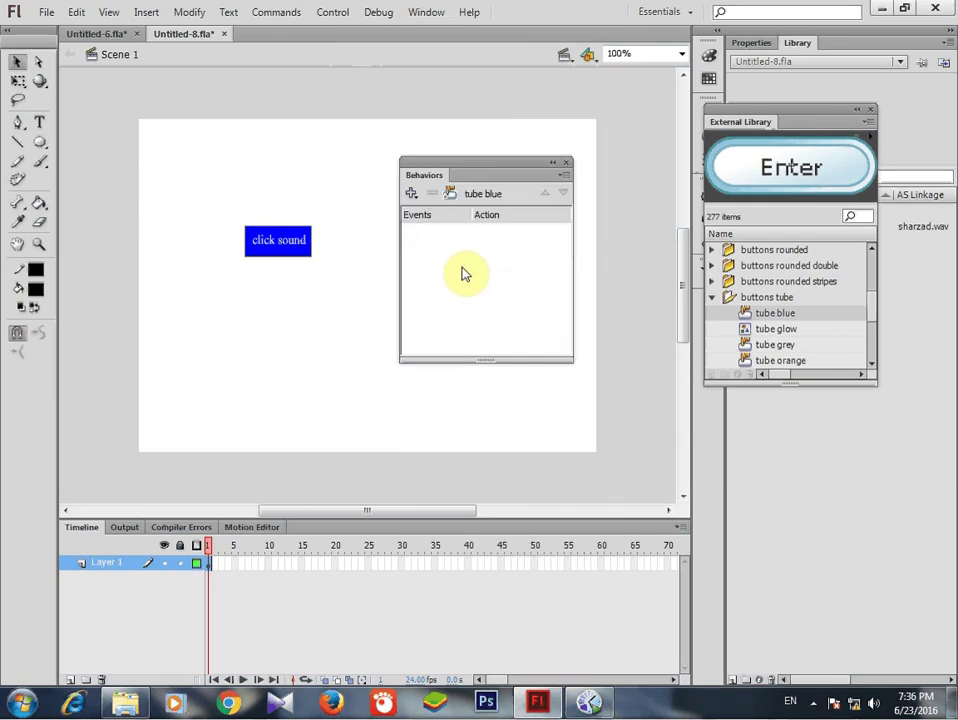
click(409, 193)
mouse_move(445, 302)
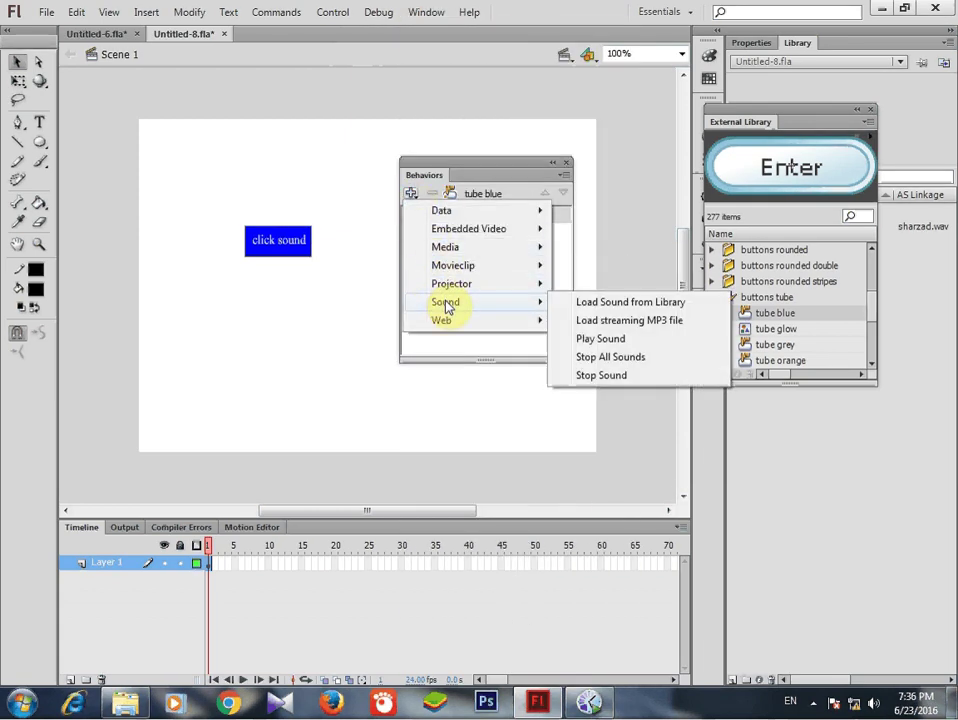
click(602, 378)
Step: Paste sharzad.wav as both the linkage ID and the sound instance name to stop, confirm, and close the behaviors
right_click(386, 240)
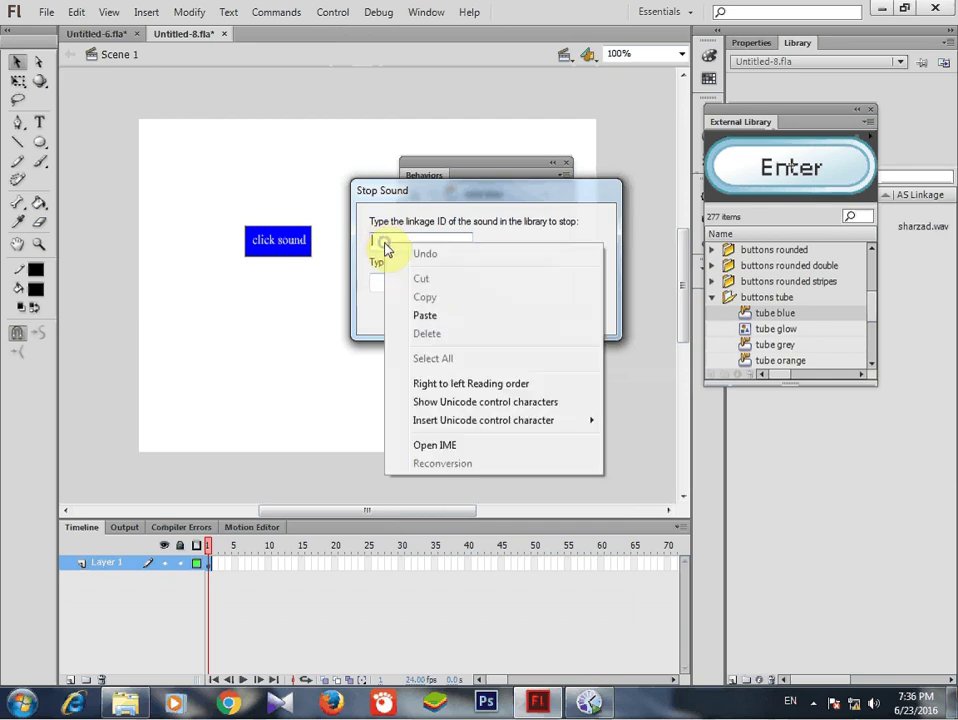
click(420, 316)
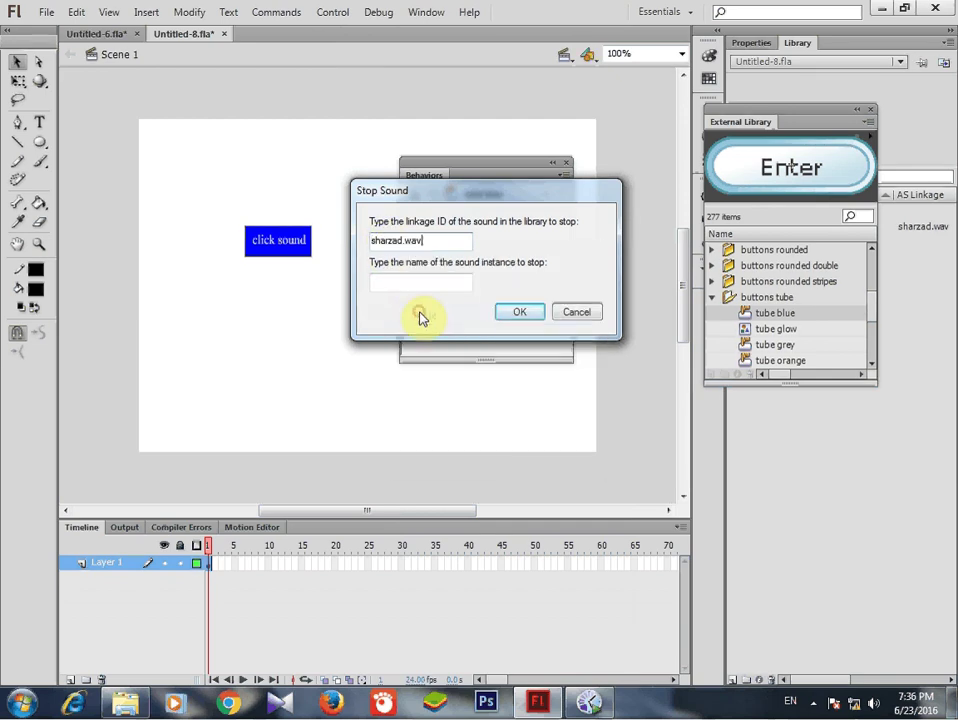
right_click(377, 281)
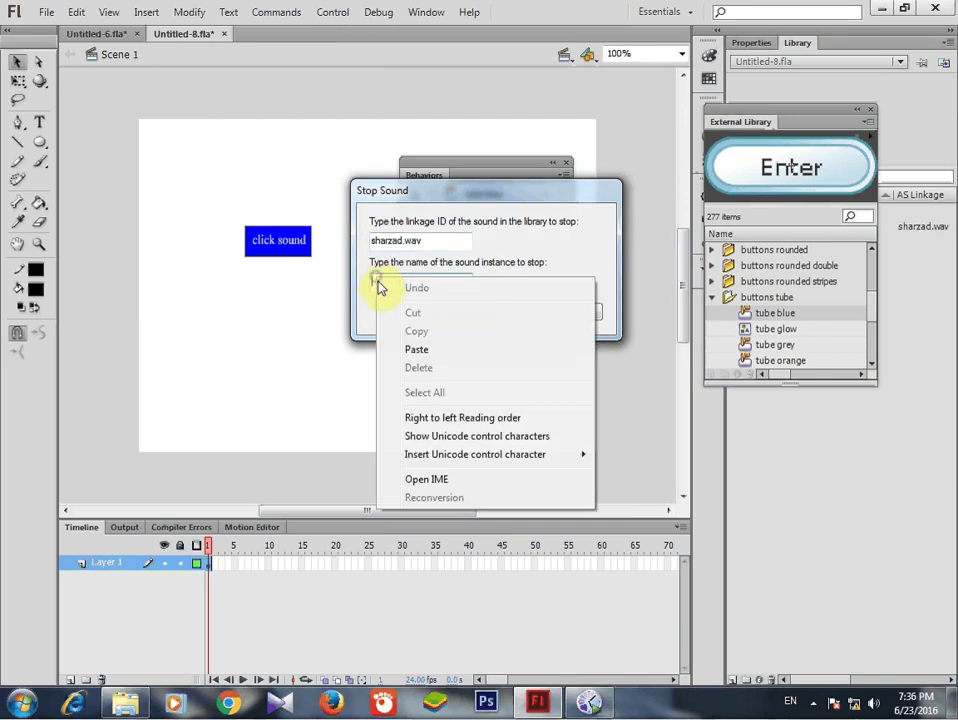
click(414, 350)
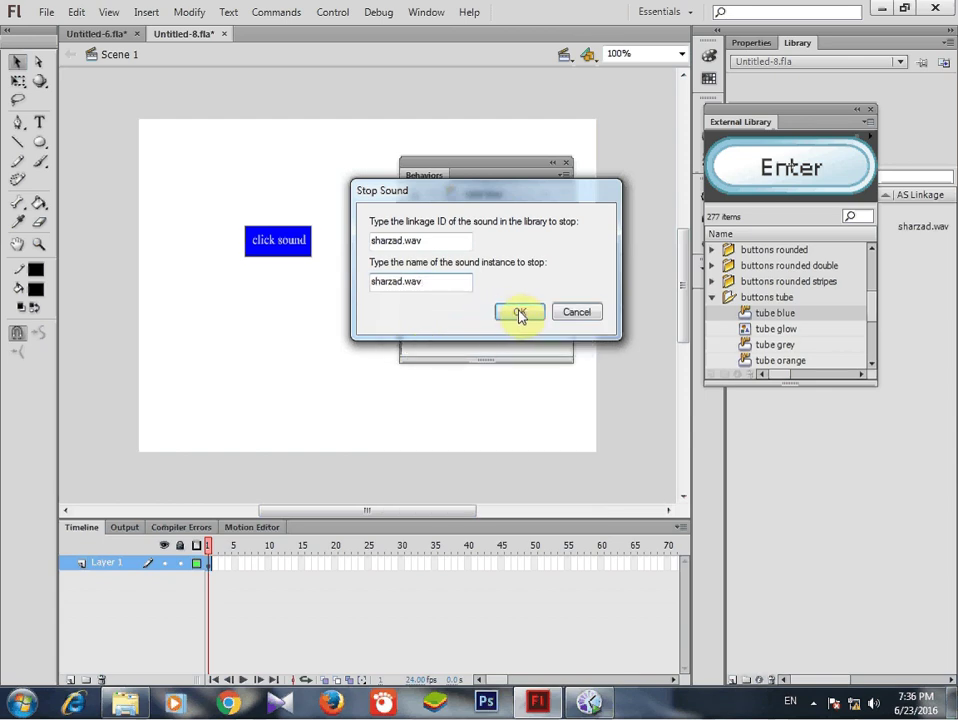
click(519, 313)
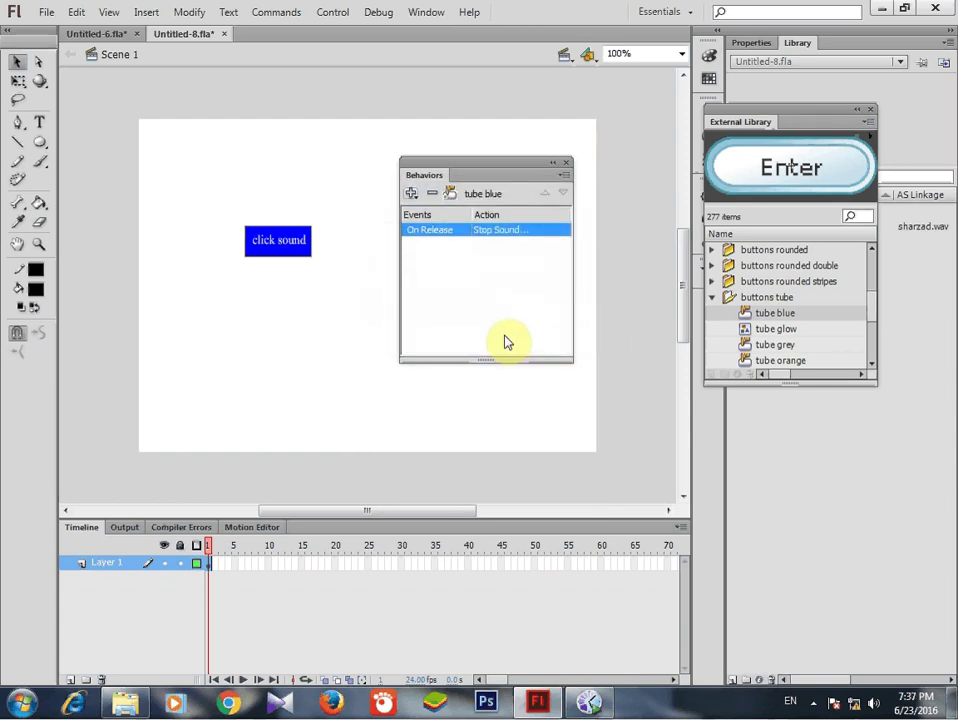
click(467, 232)
click(433, 286)
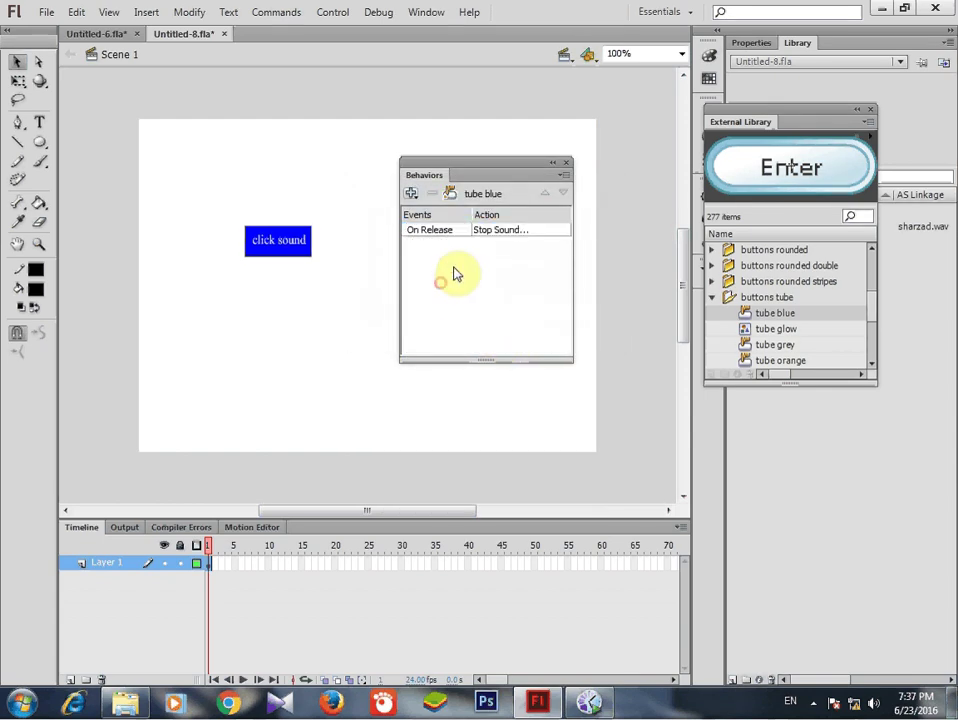
drag(527, 170, 560, 129)
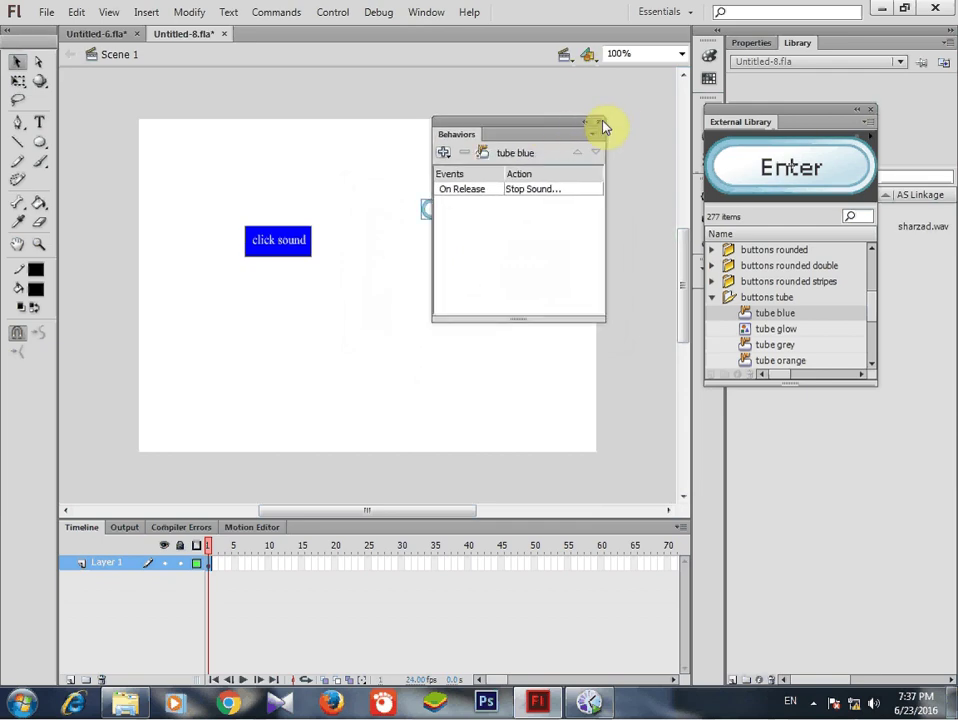
click(600, 124)
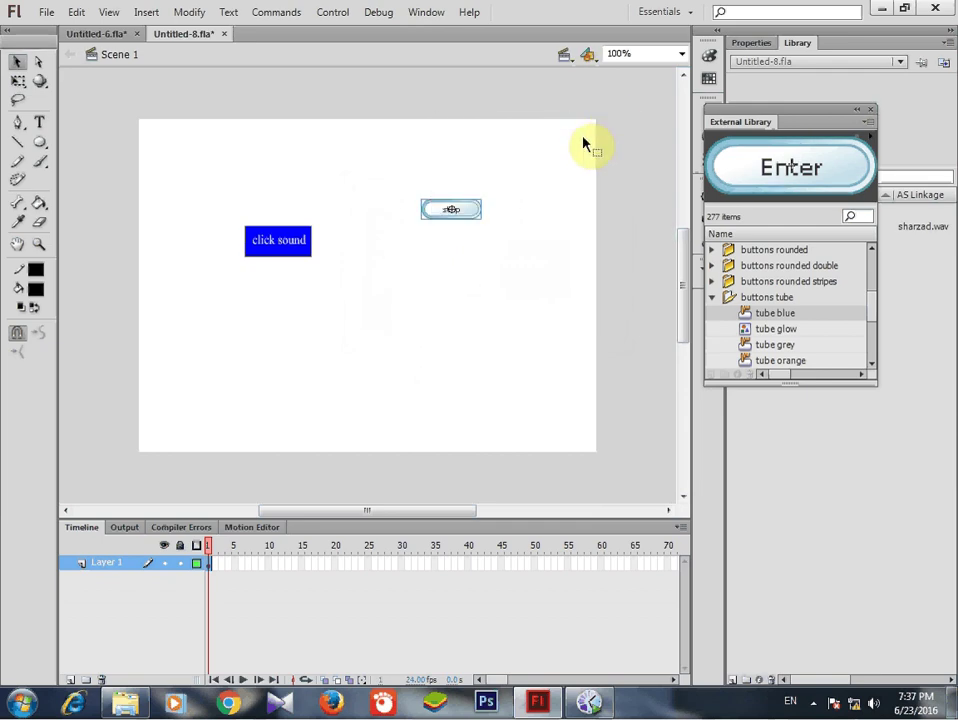
Step: Change the event of the stop button's Stop Sound behavior to On Press and close the behaviors
right_click(467, 215)
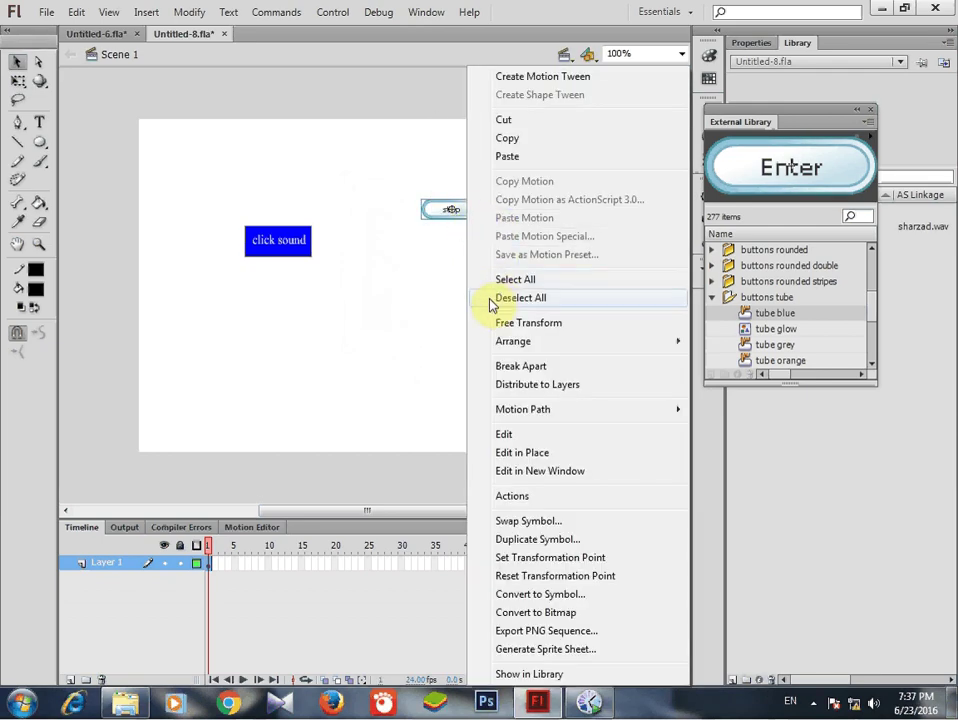
click(443, 217)
click(430, 14)
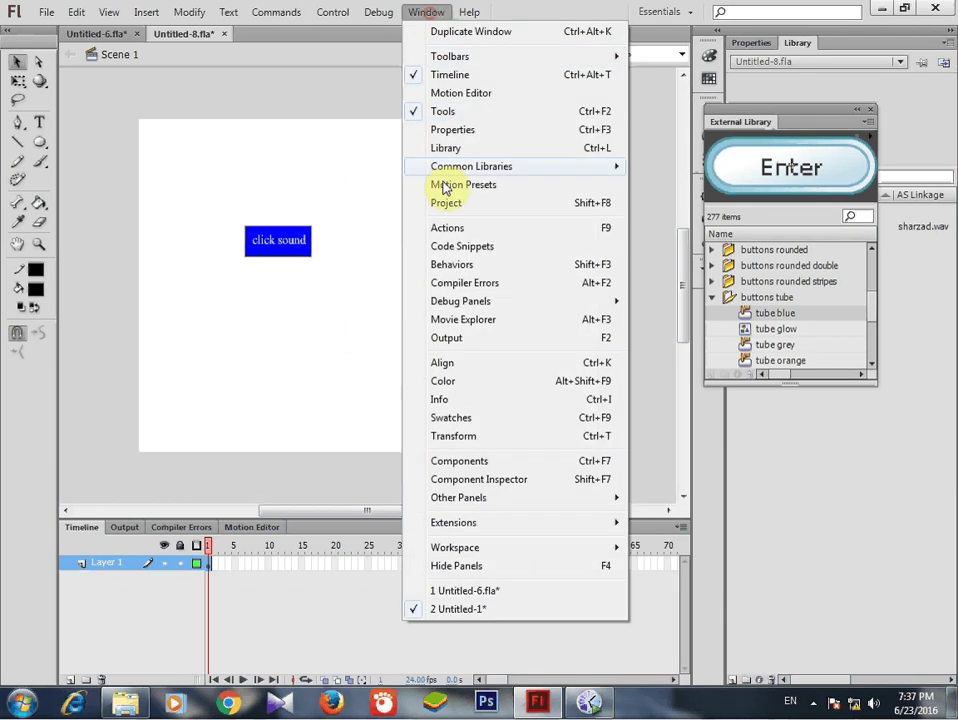
click(452, 262)
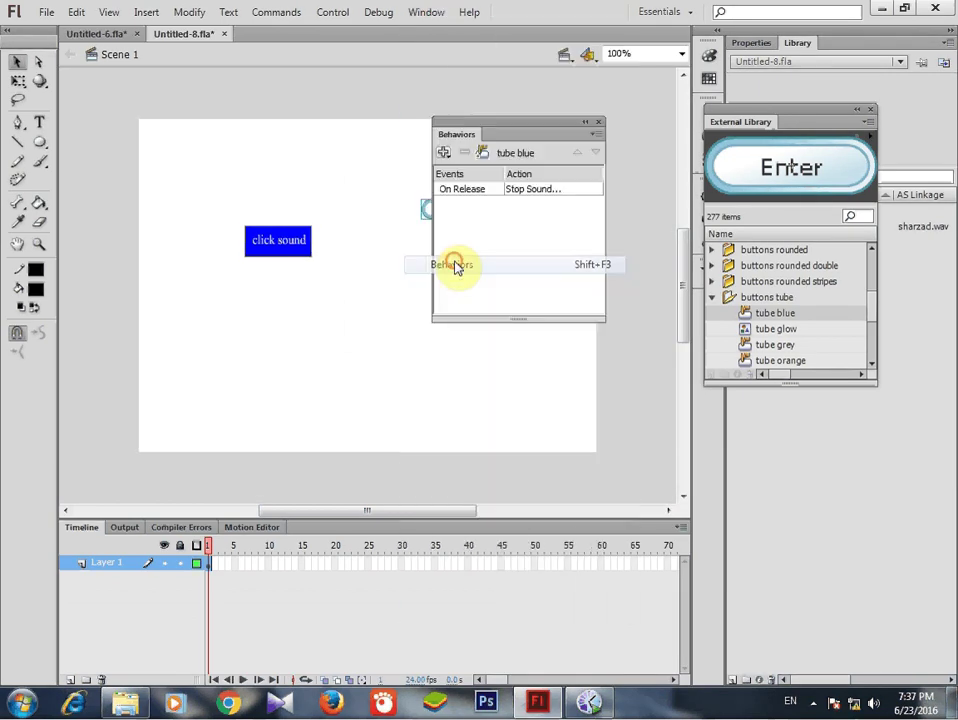
click(492, 190)
click(498, 190)
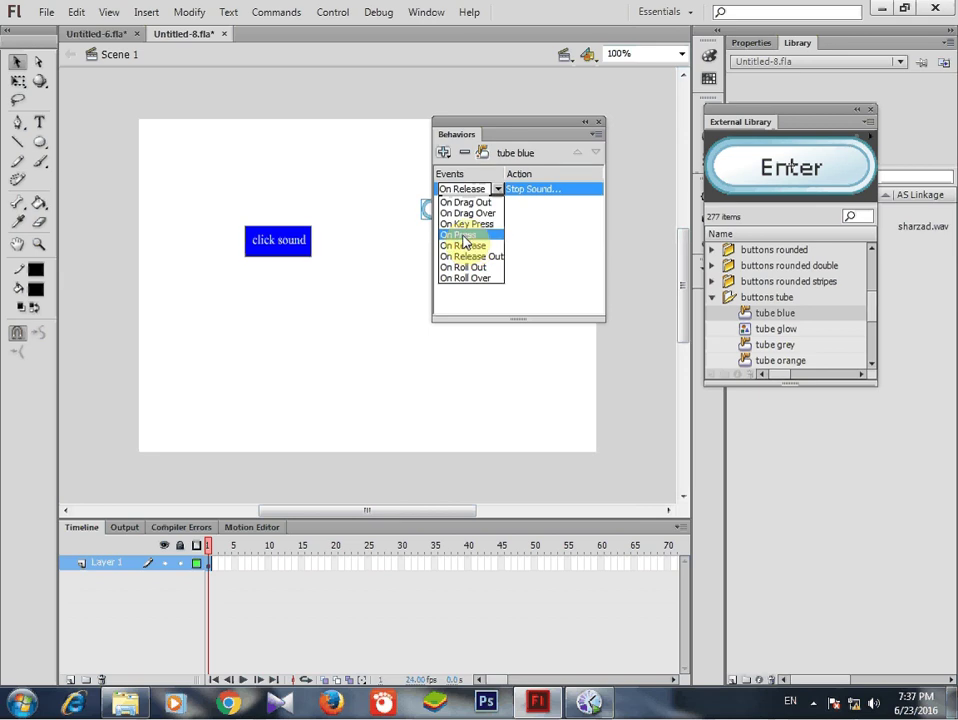
click(461, 234)
click(398, 284)
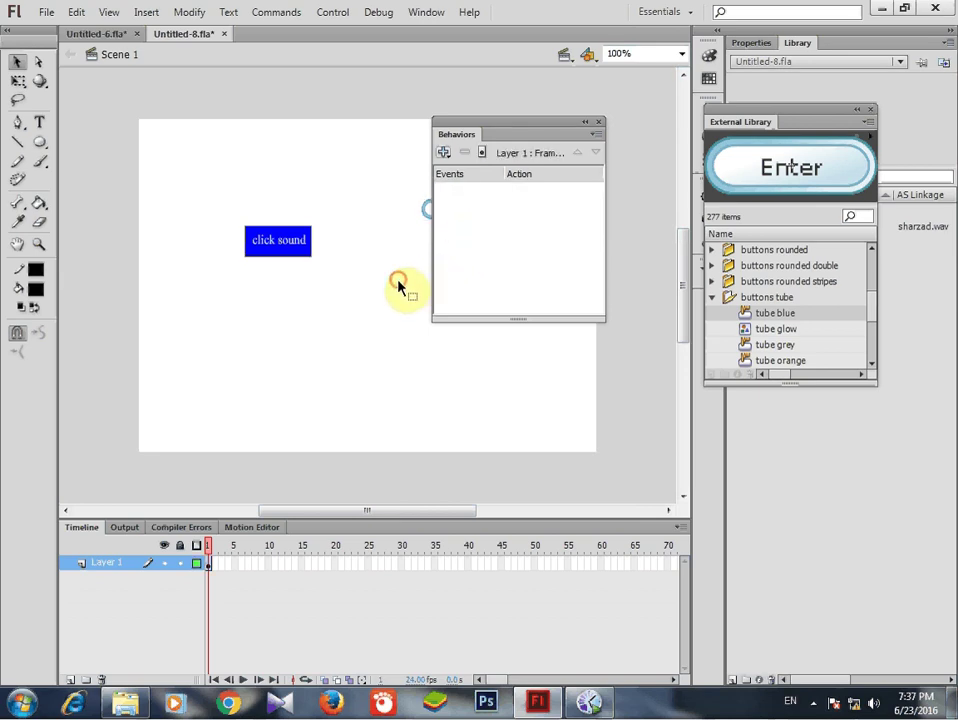
click(598, 121)
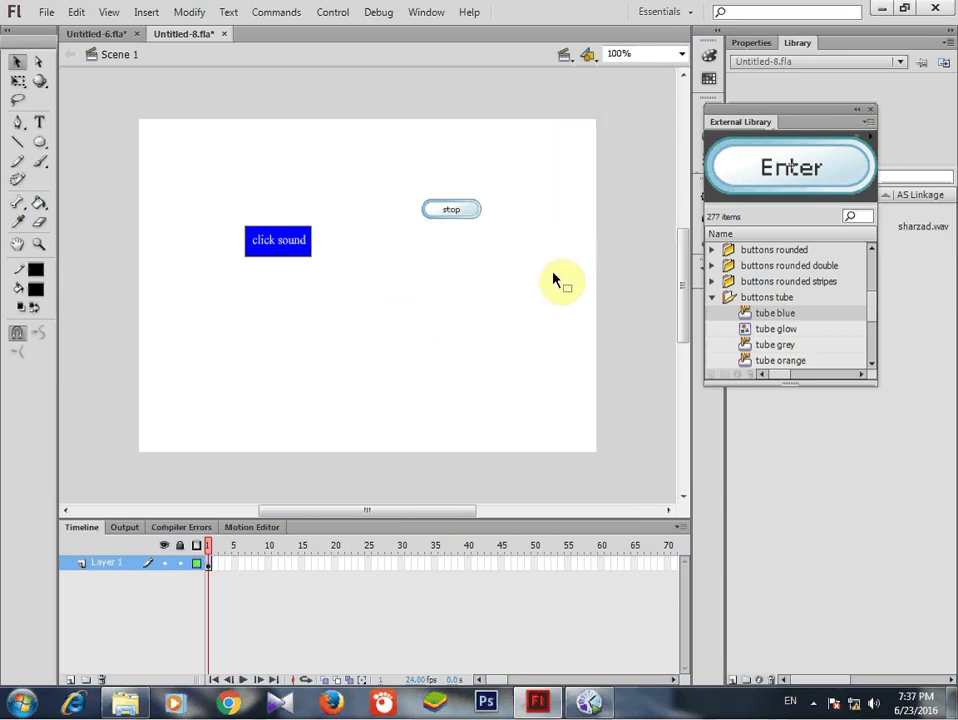
click(813, 702)
right_click(798, 618)
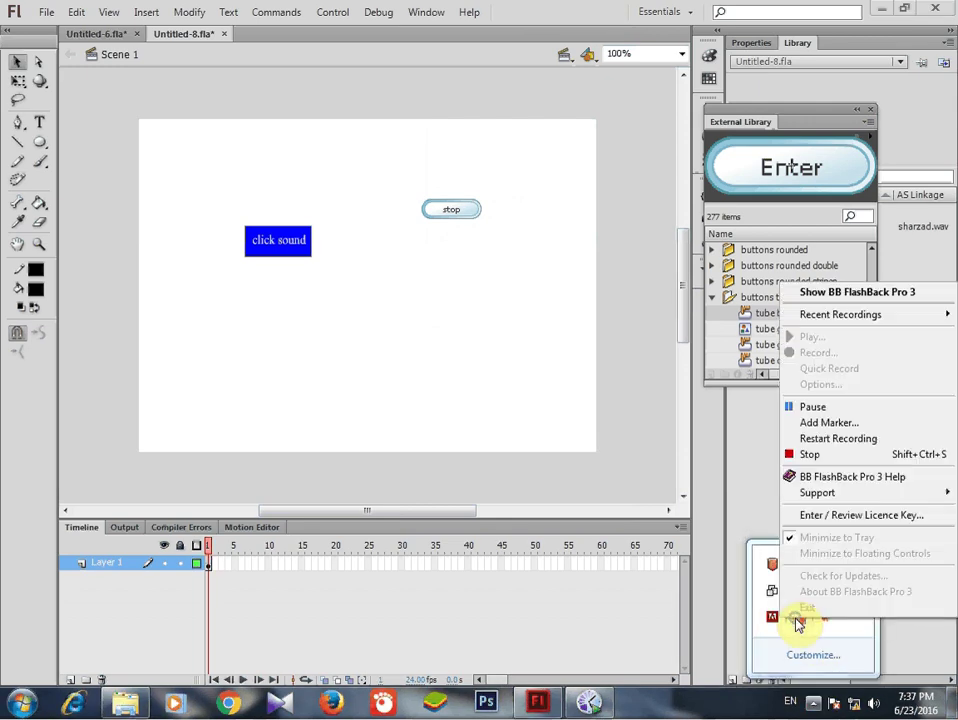
click(808, 342)
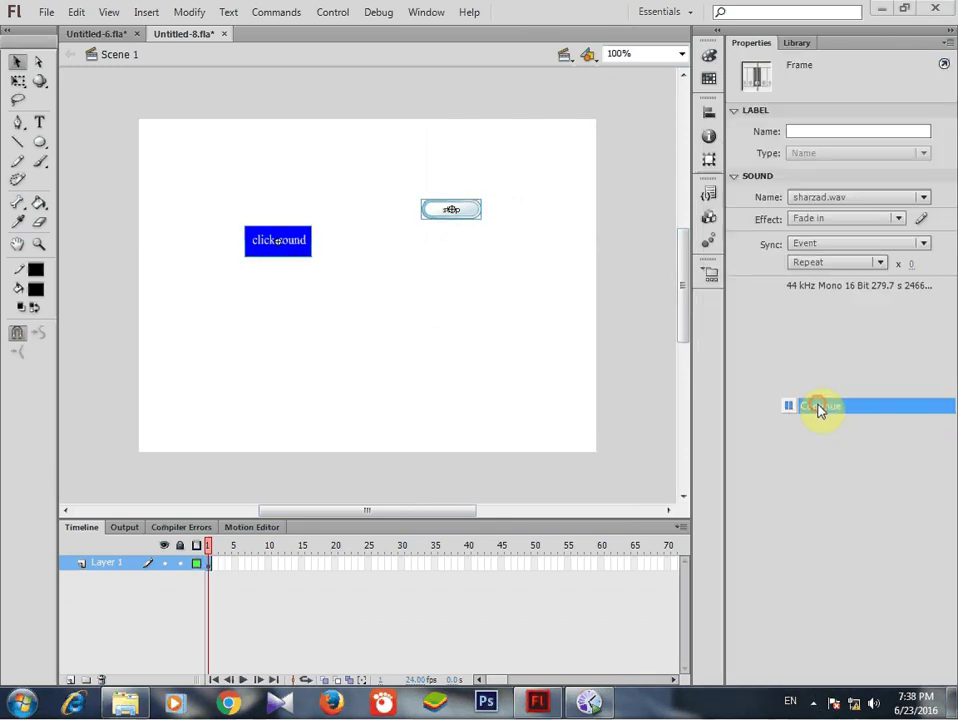
click(819, 408)
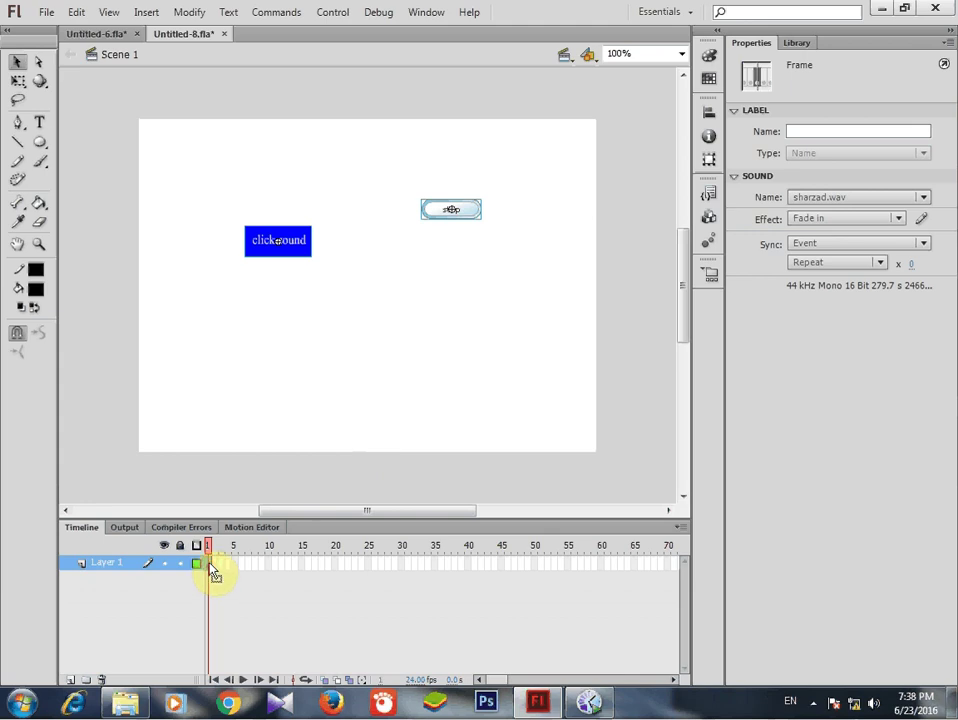
Step: Choose sharzad.wav as the sound of frame 1 on Layer 1 with Event as its sync
click(922, 199)
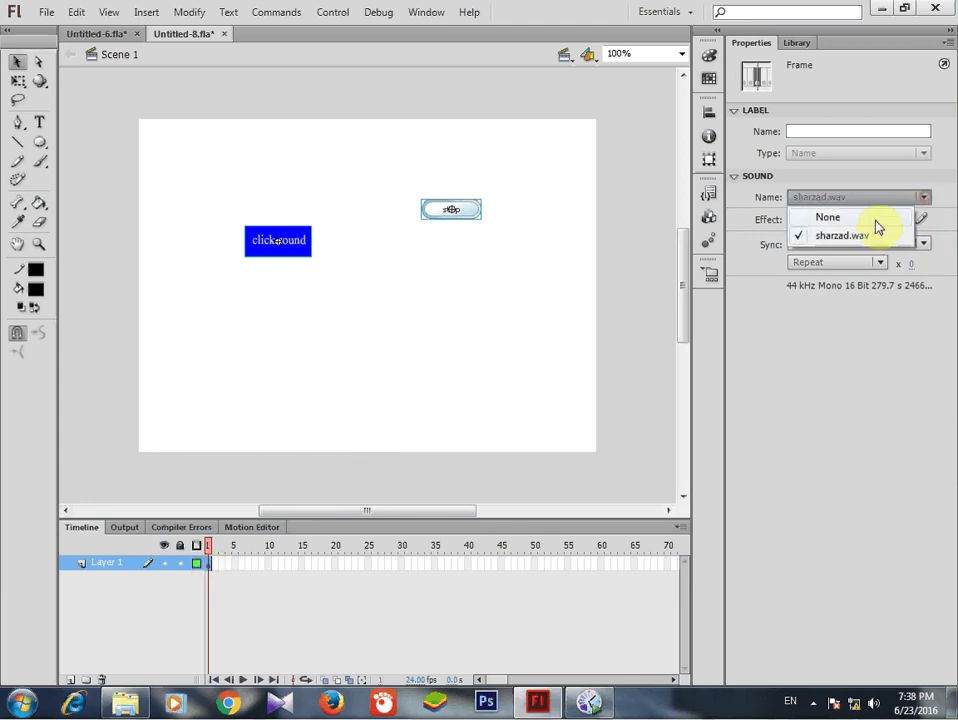
click(843, 236)
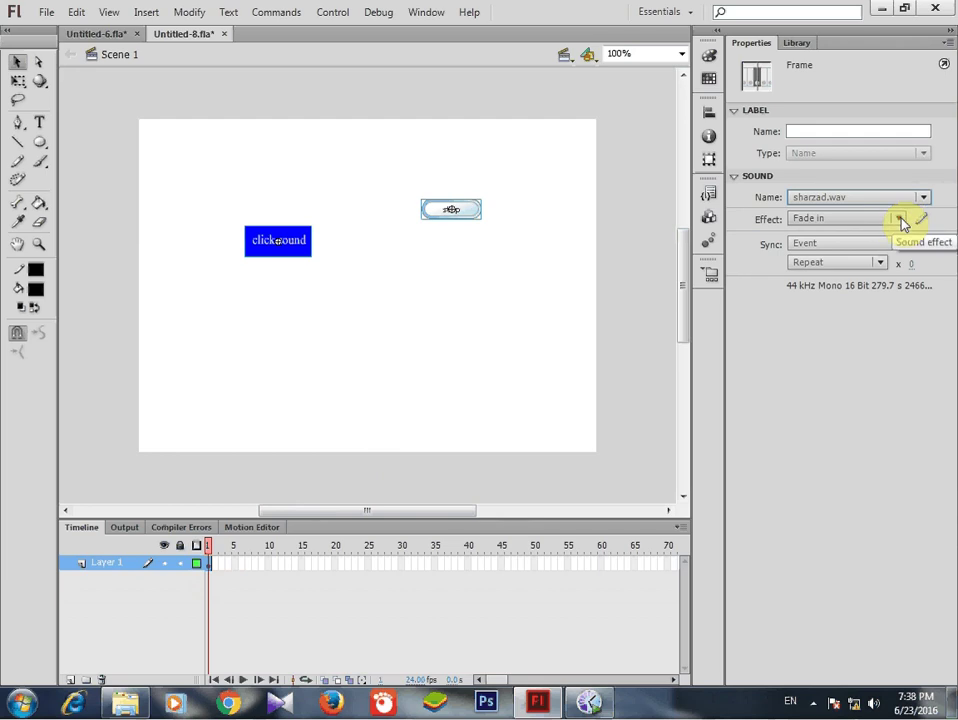
click(923, 245)
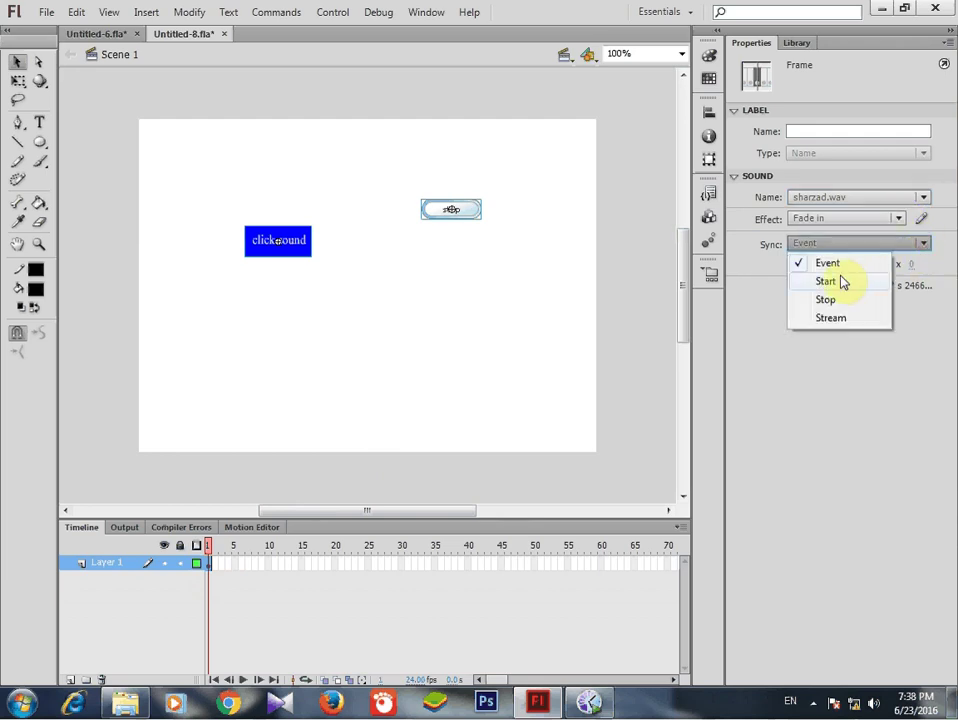
click(829, 263)
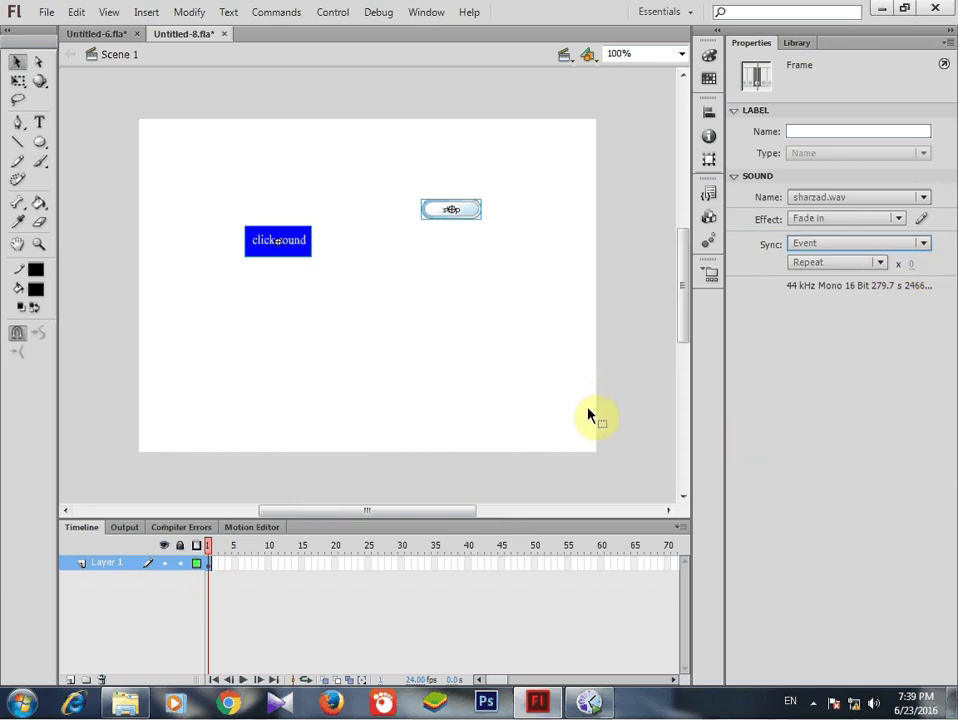
Step: Test the movie, try the stop button several times, and close the preview
key(ctrl+Return)
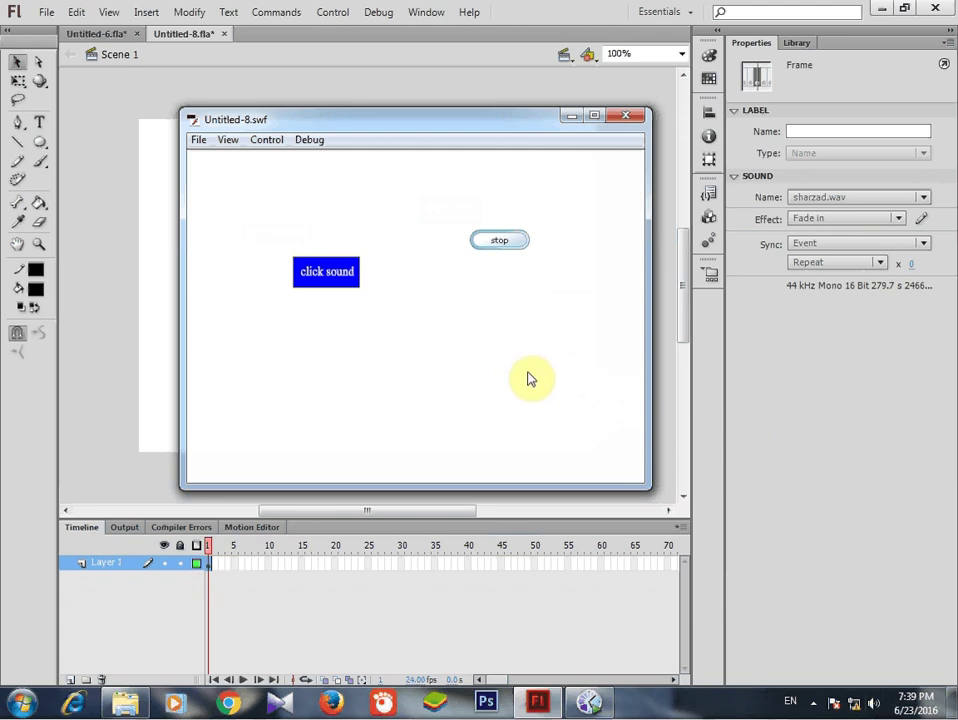
click(494, 242)
click(494, 242)
click(492, 238)
click(624, 115)
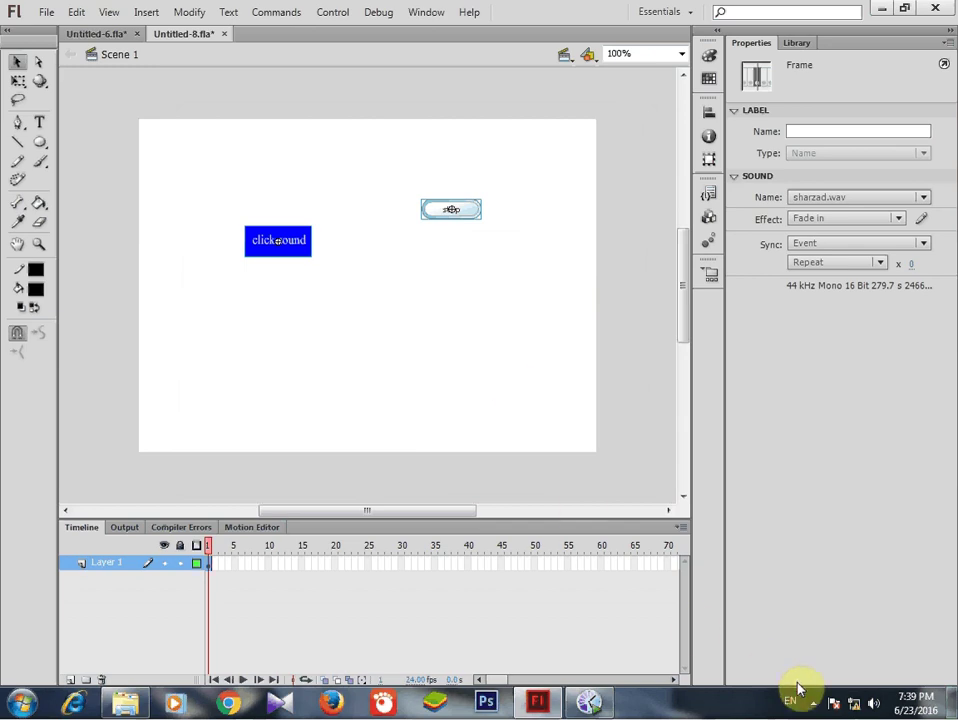
mouse_move(590, 707)
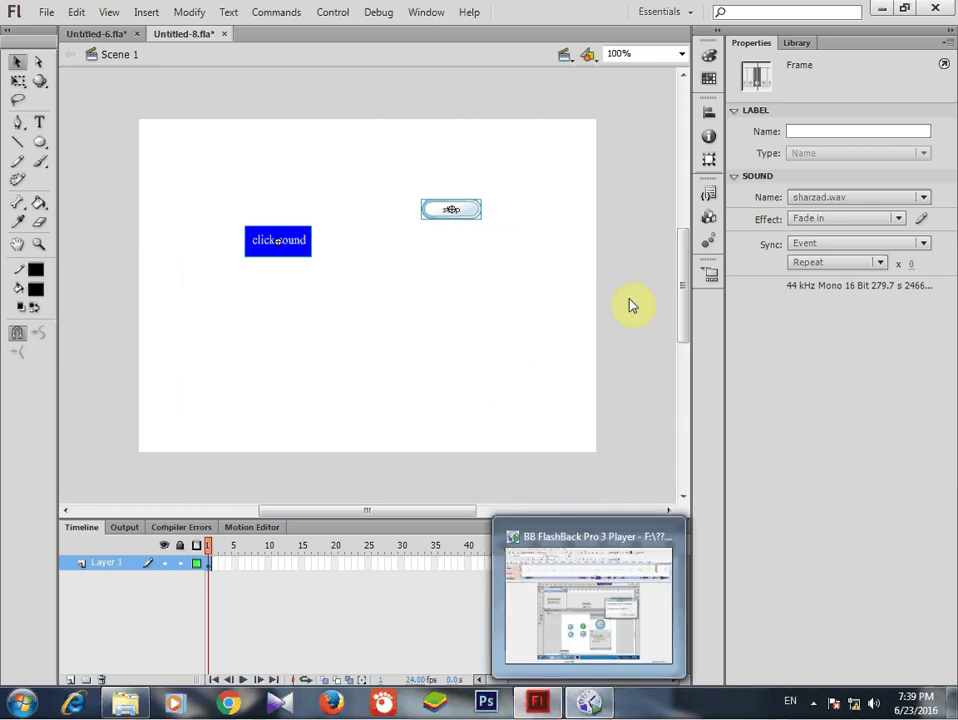
Step: Set the sync of the sharzad.wav frame sound to Start and deselect the frame
click(926, 243)
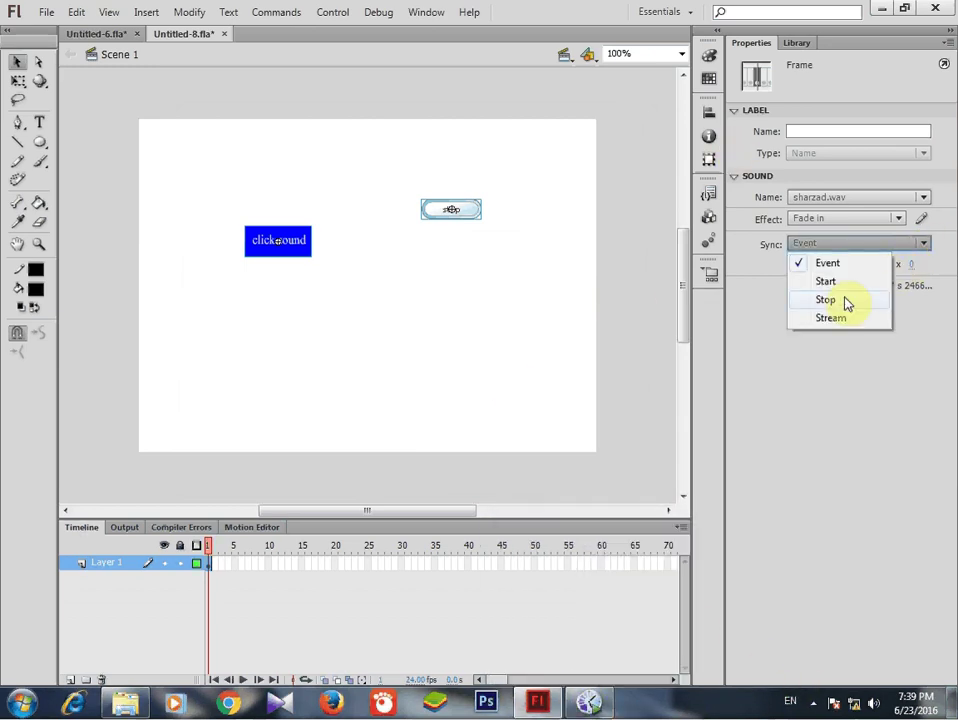
click(829, 282)
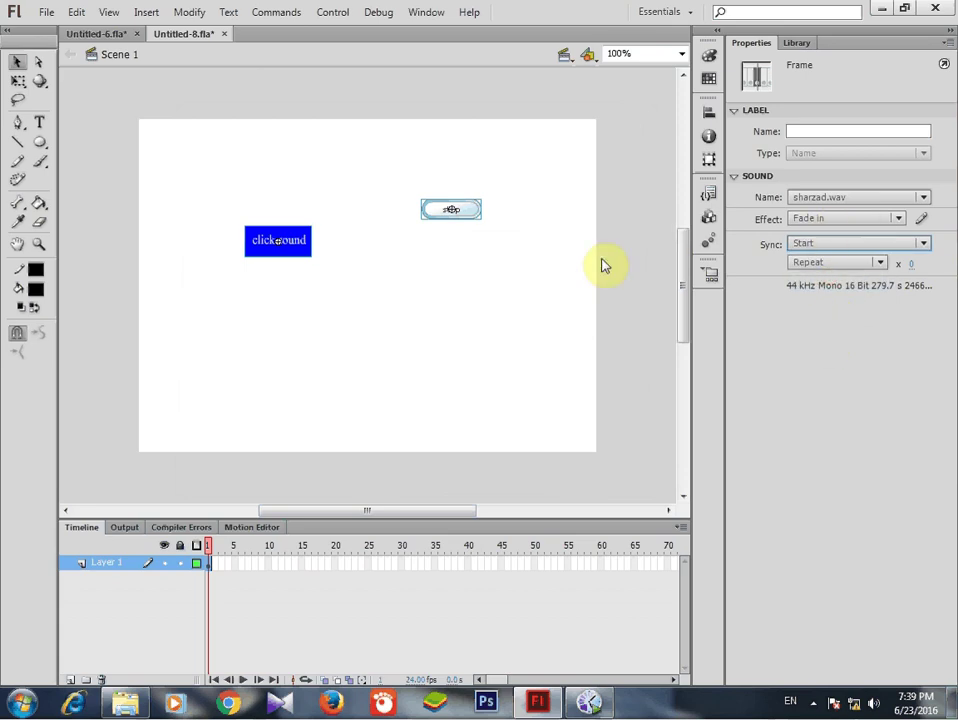
click(391, 353)
Step: Test the movie again with the new sync, try the stop button, and close the preview
key(ctrl+Return)
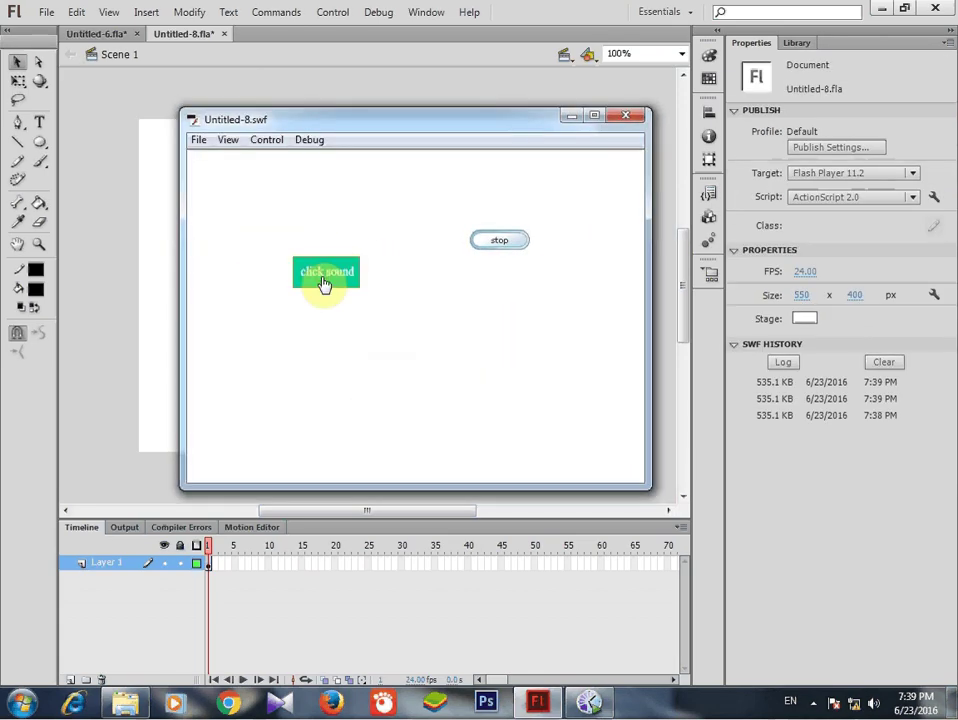
click(500, 246)
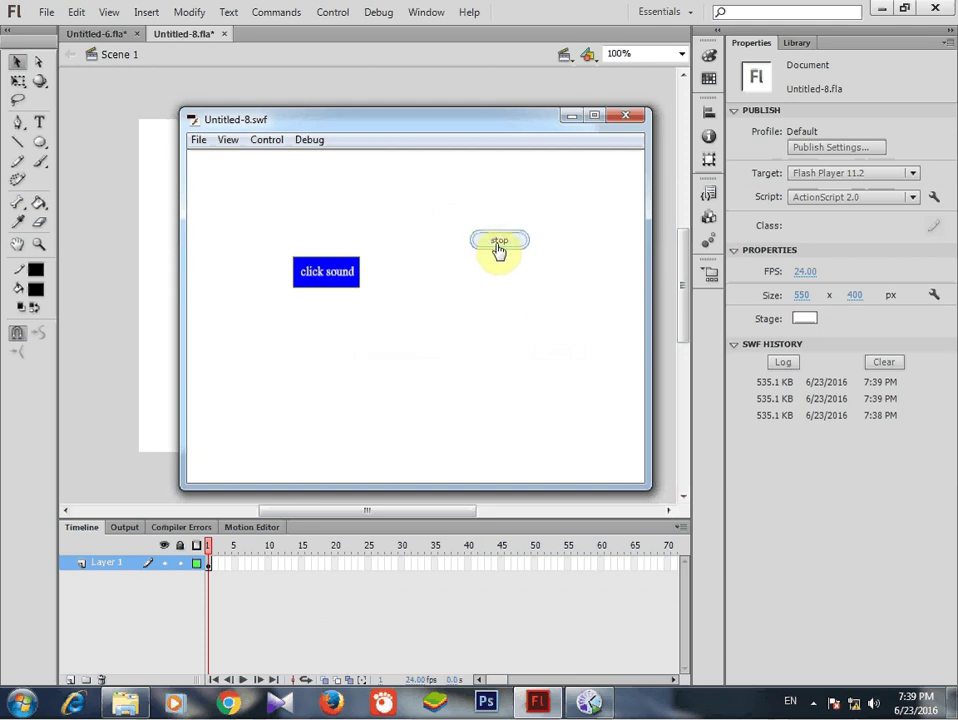
click(623, 117)
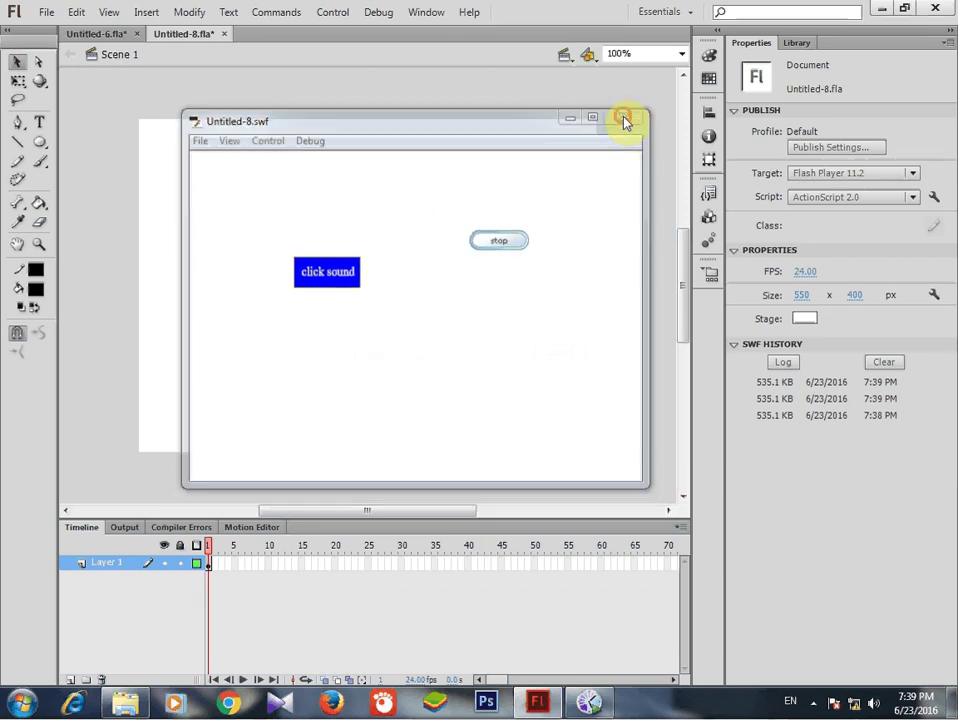
click(813, 702)
right_click(800, 625)
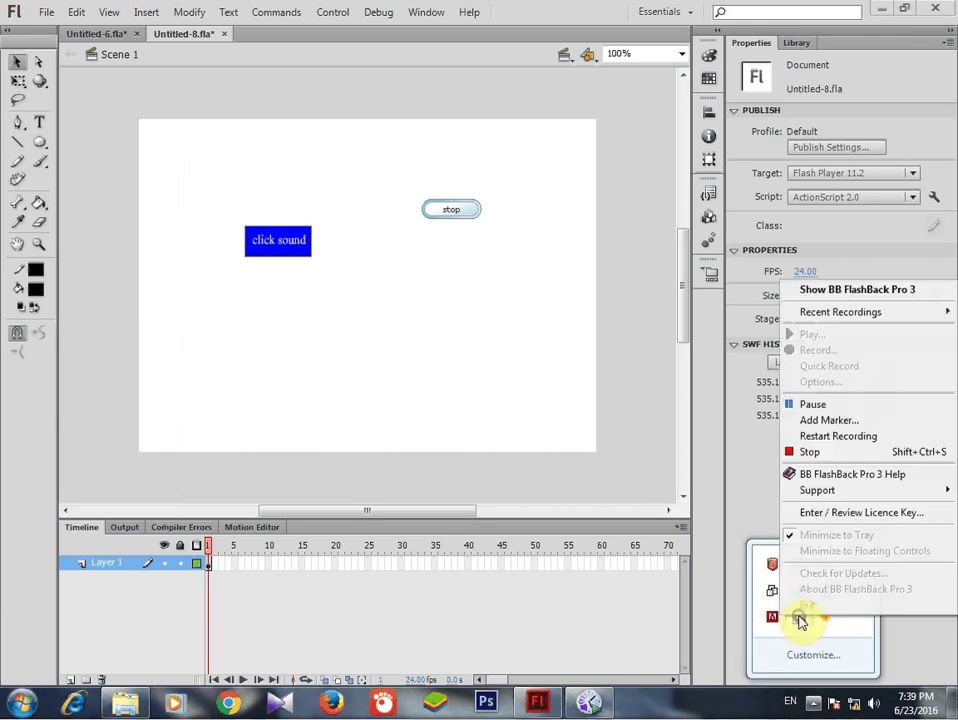
click(806, 408)
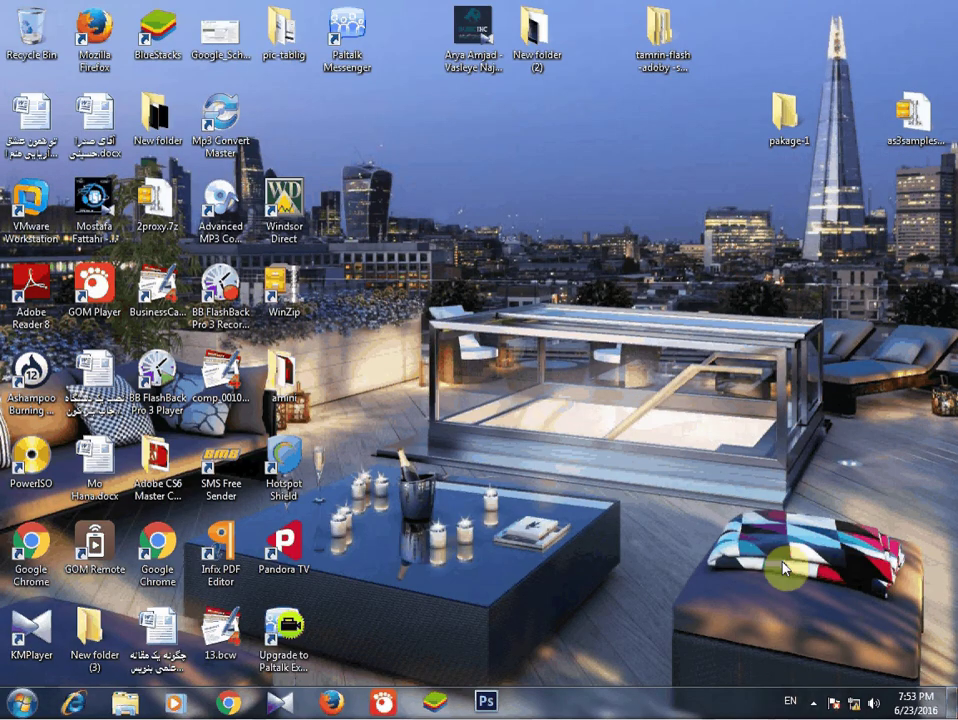
click(813, 705)
right_click(800, 620)
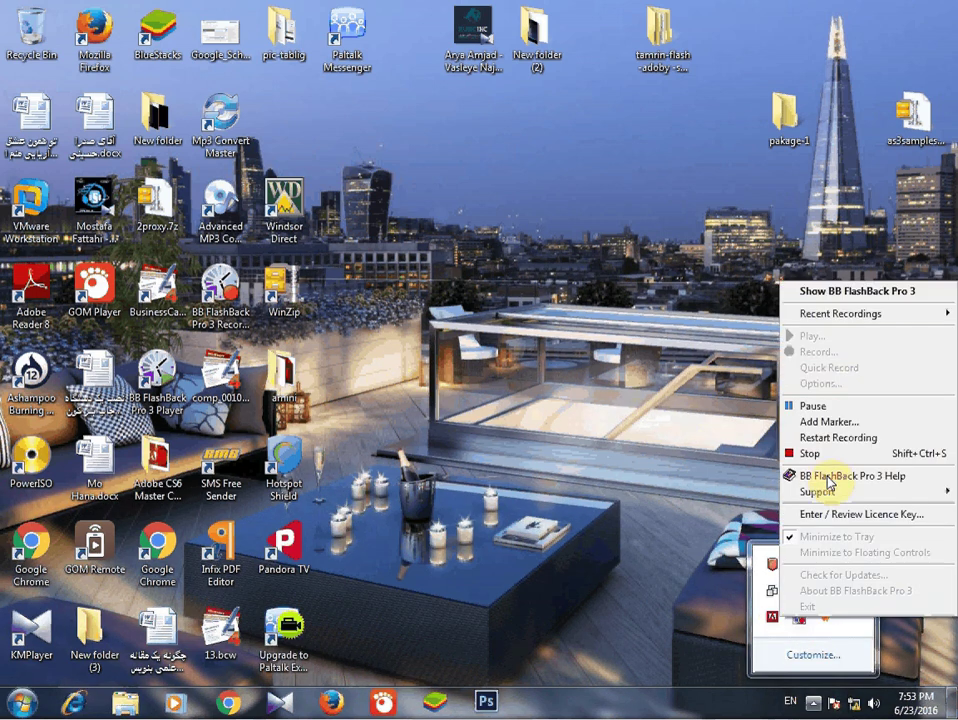